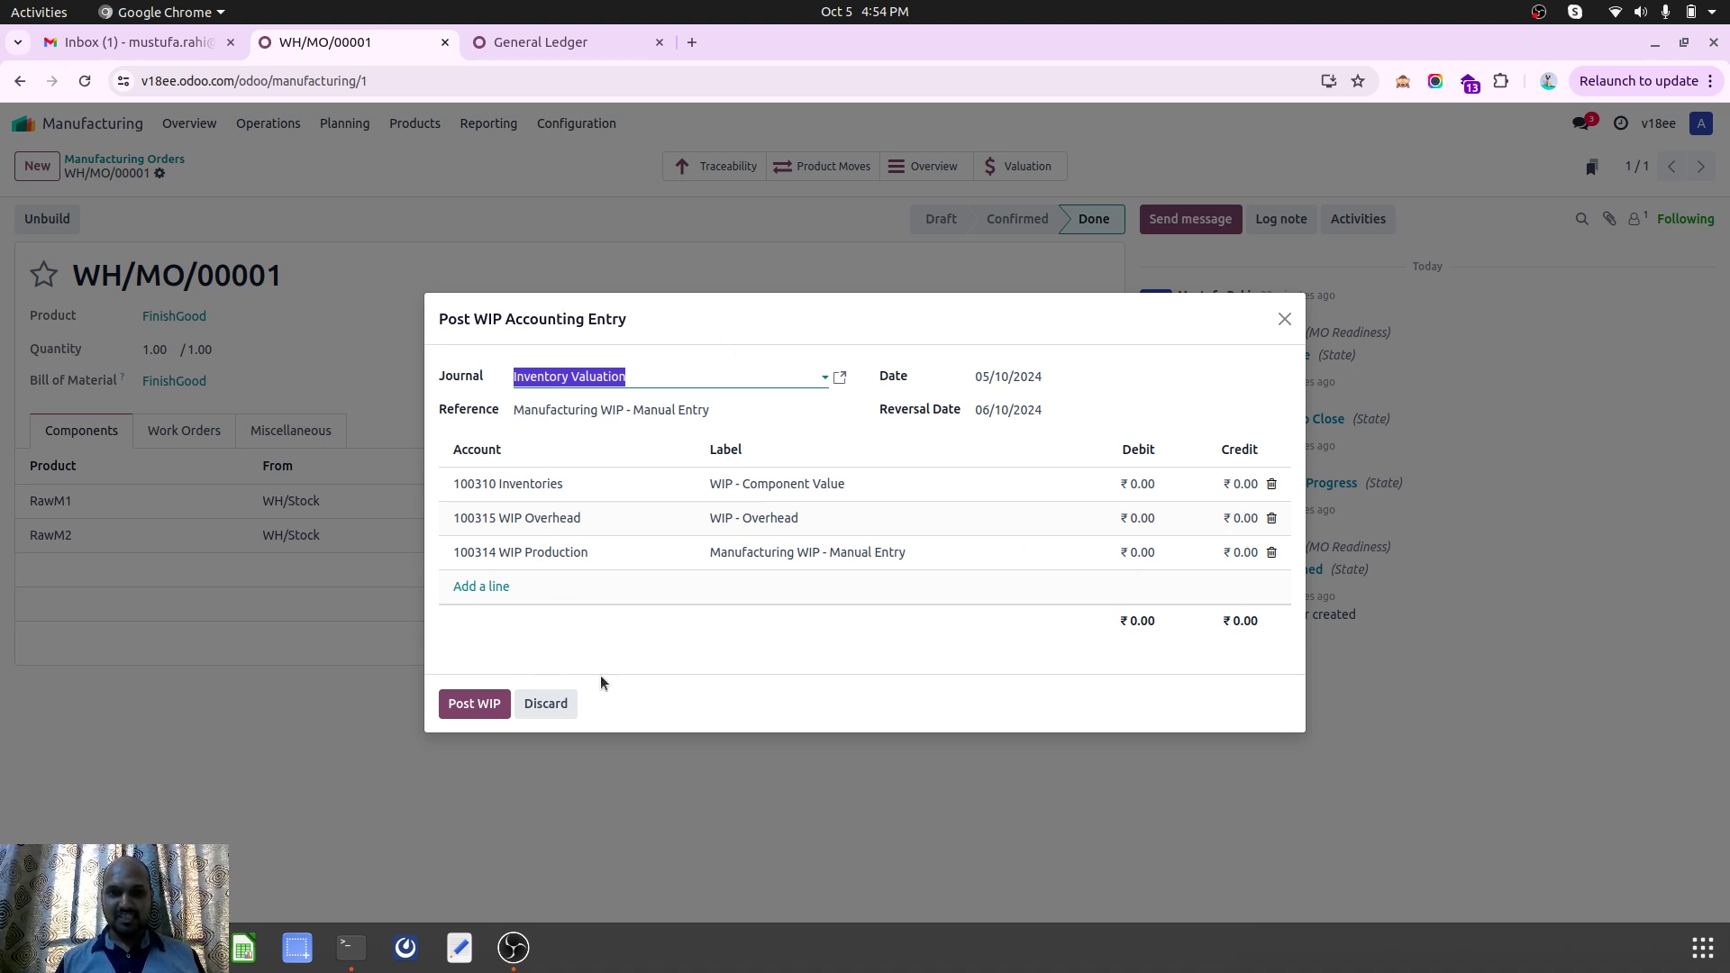
Close the WIP accounting entry dialog without posting and open the FinishGood bill of materials
click(443, 322)
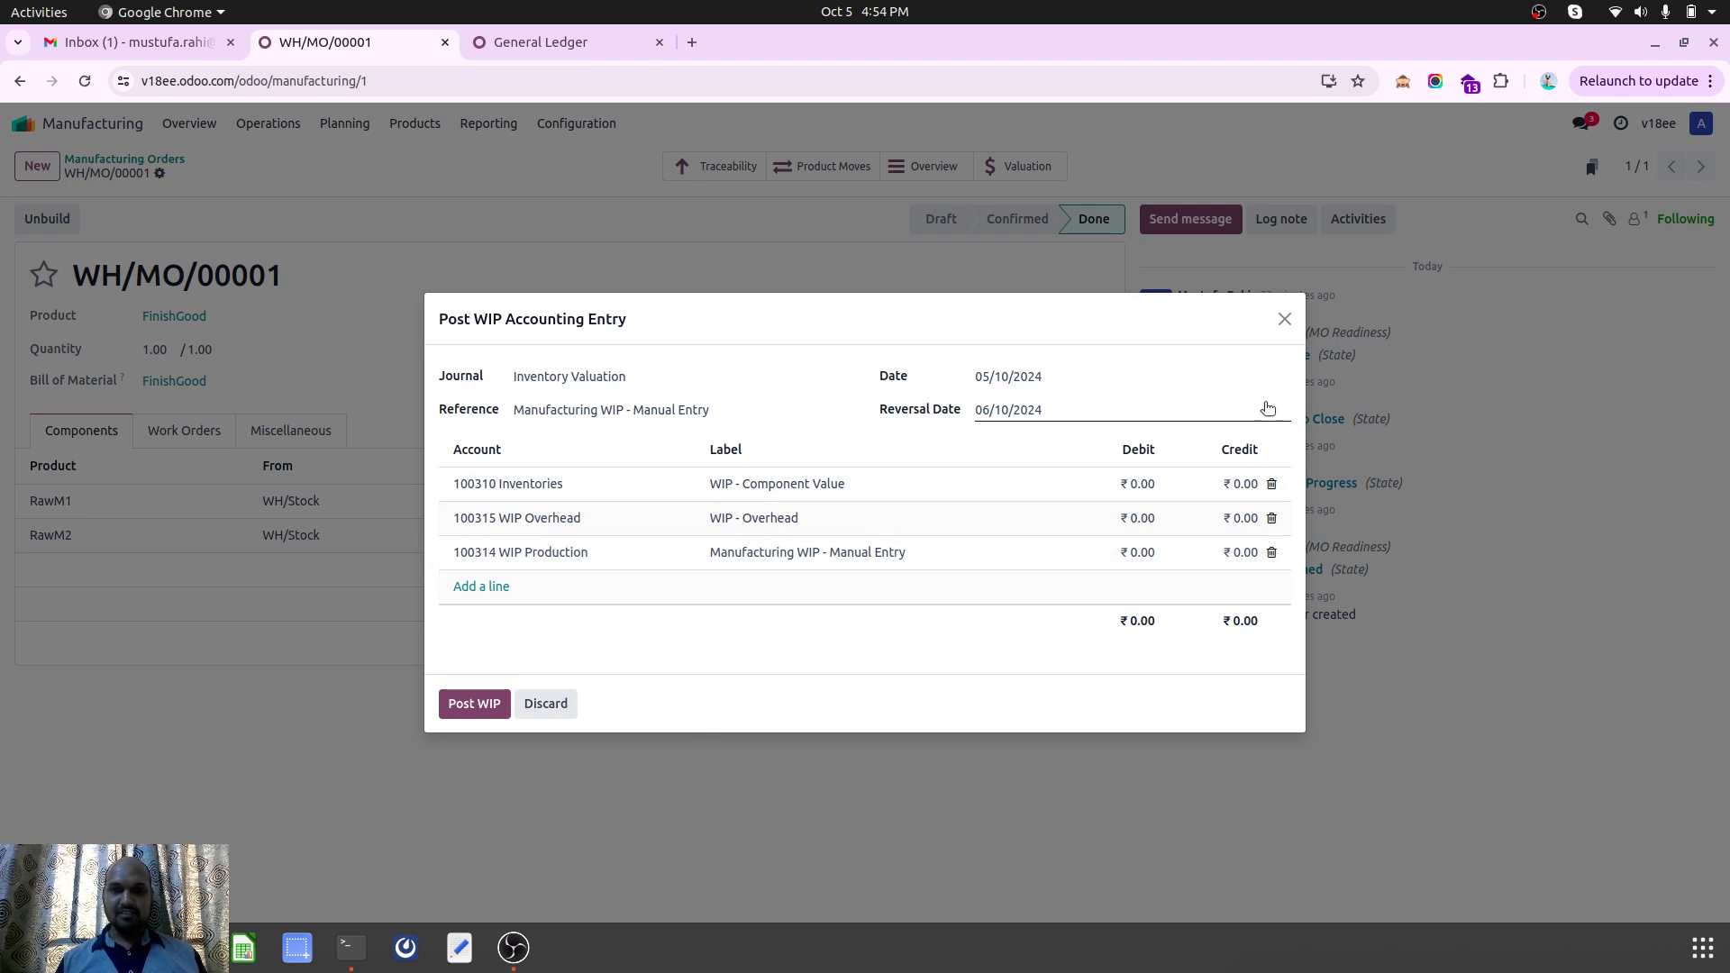
click(1286, 320)
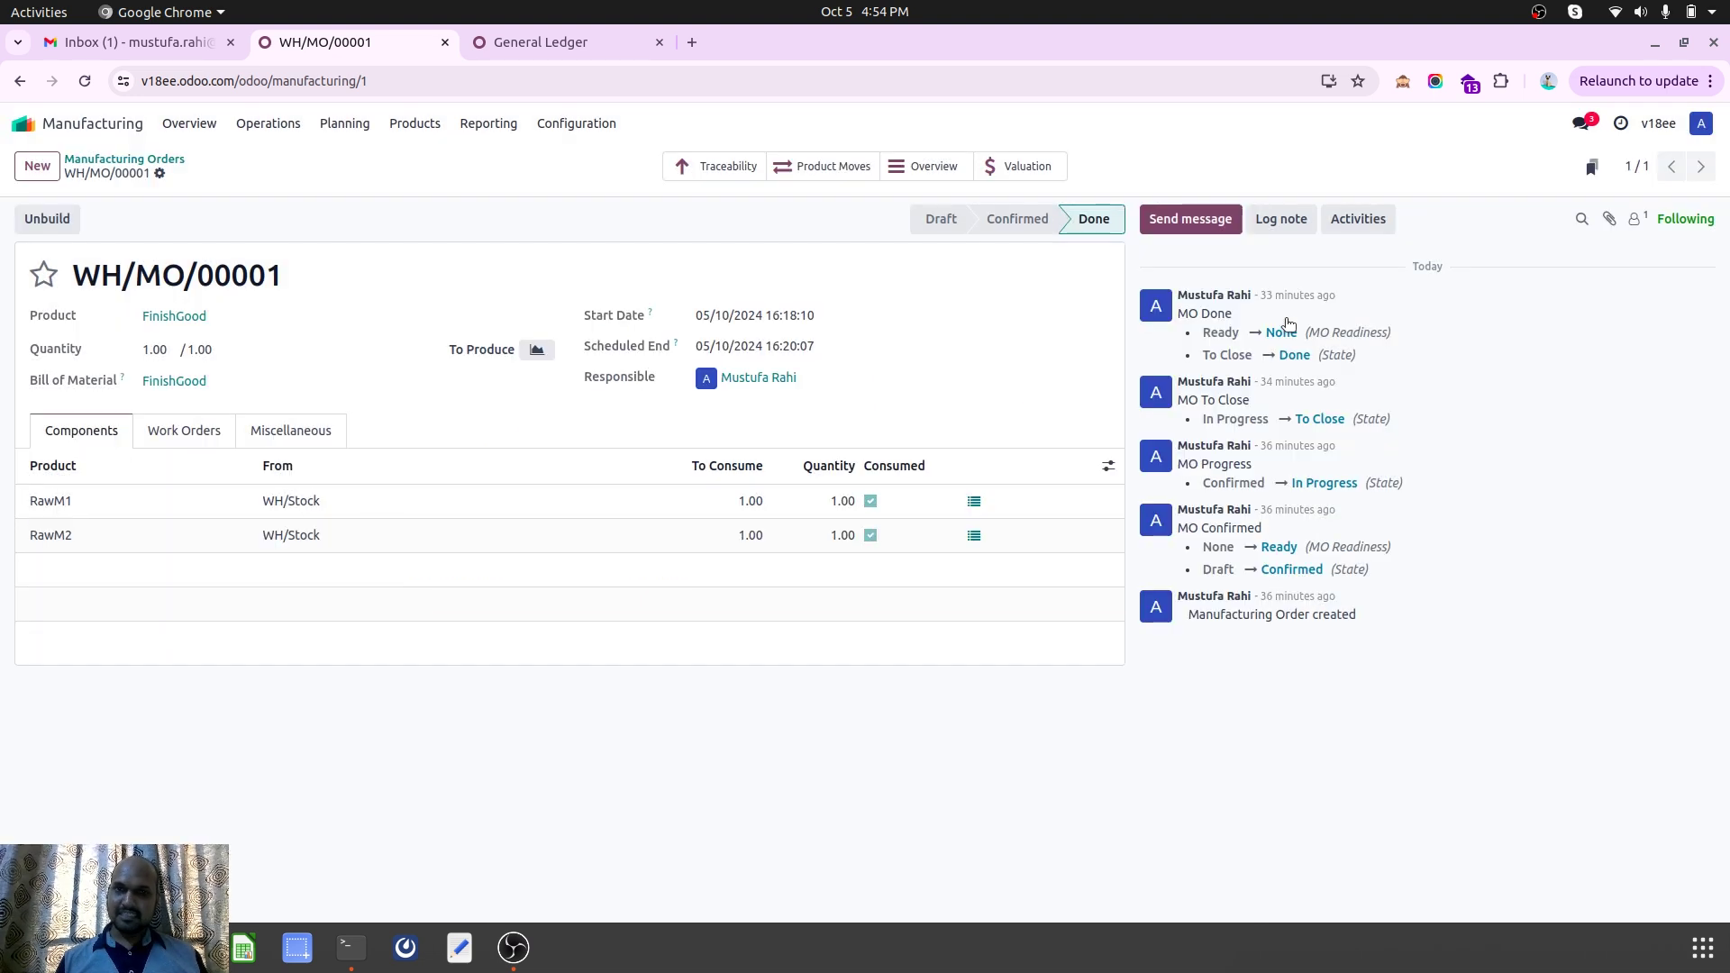
click(351, 127)
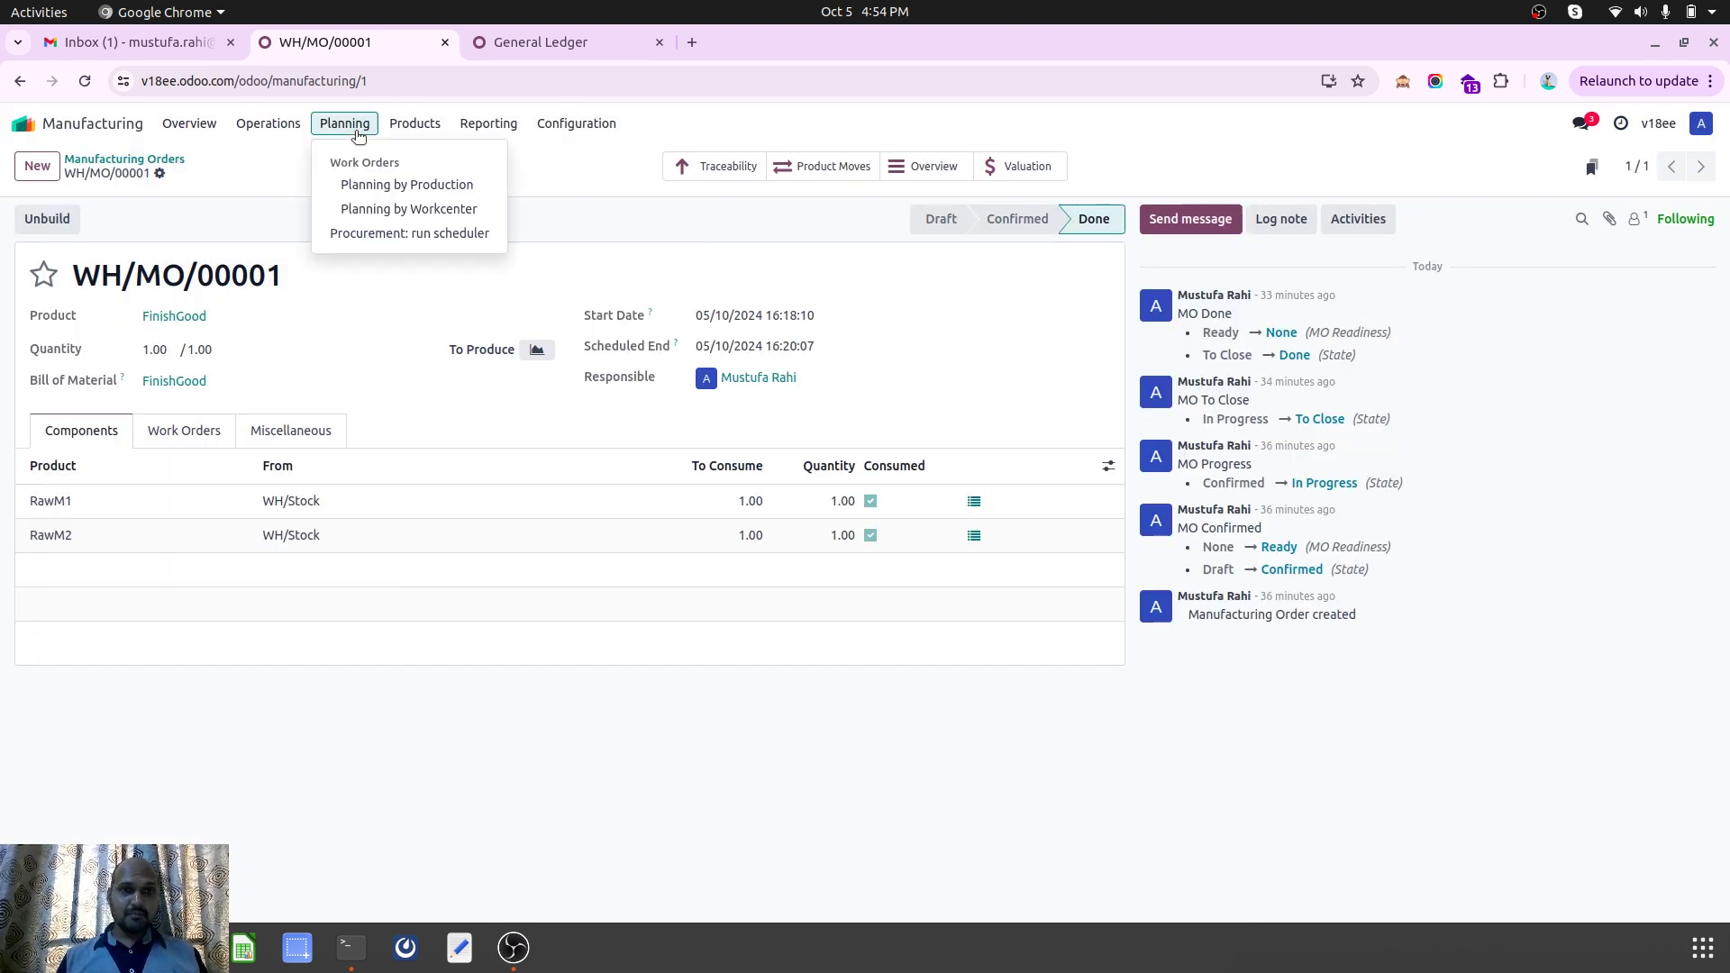
mouse_move(415, 126)
click(420, 207)
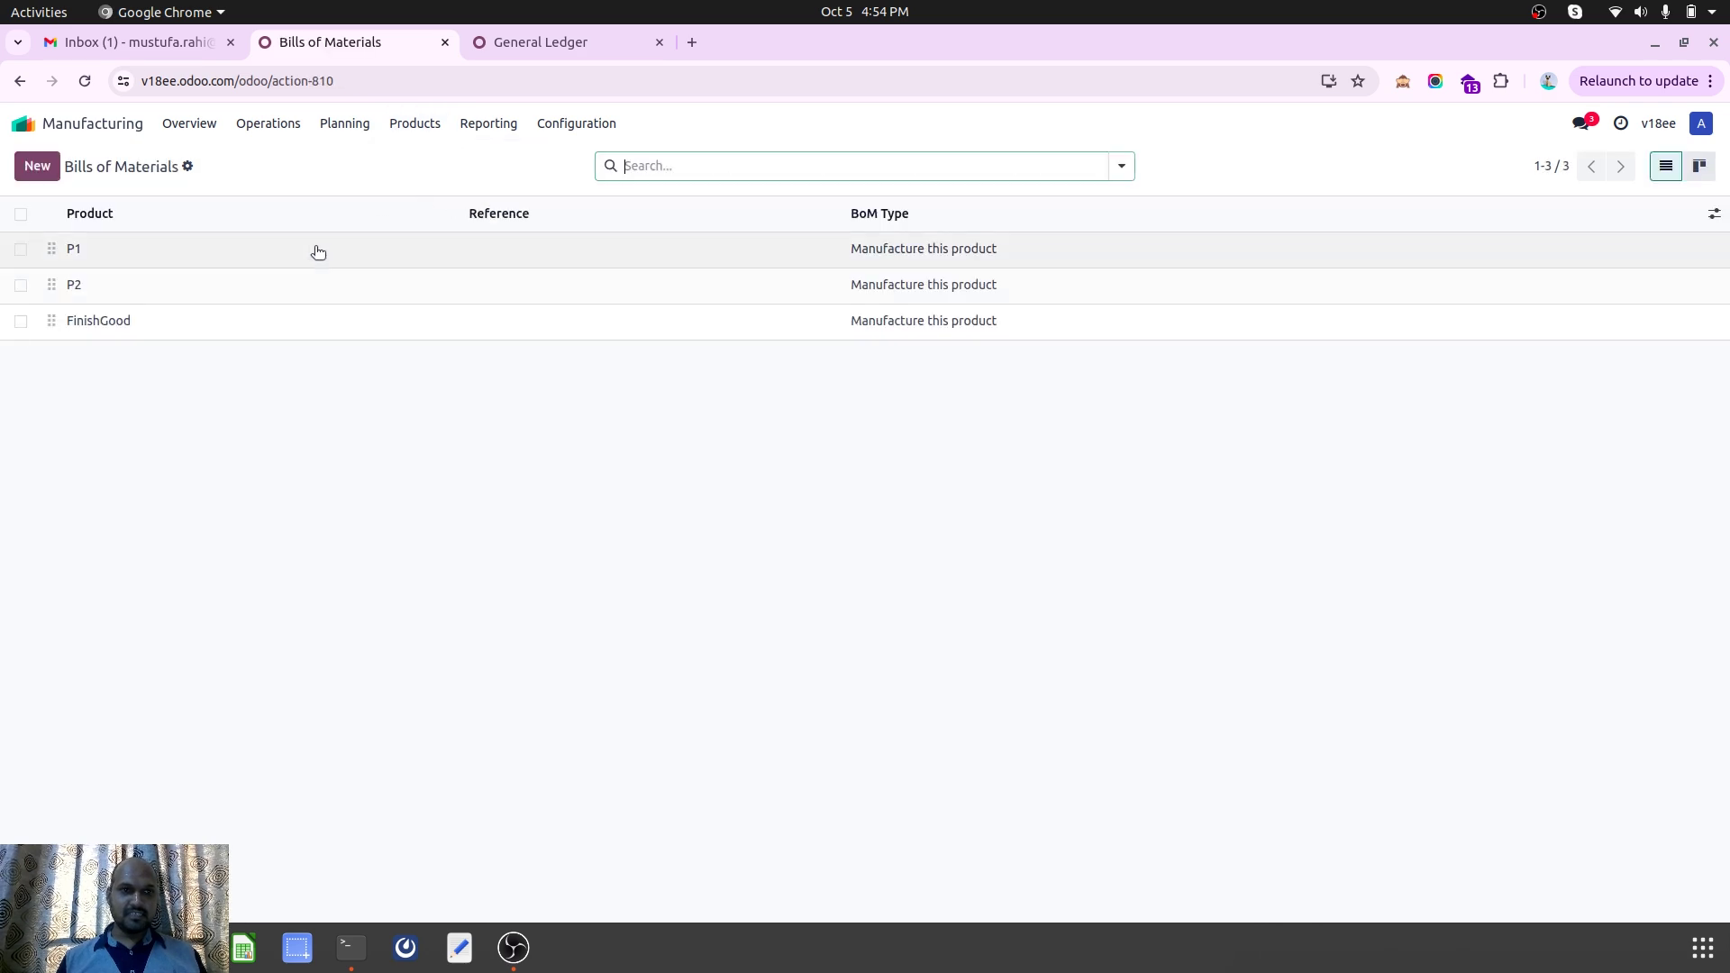
click(294, 322)
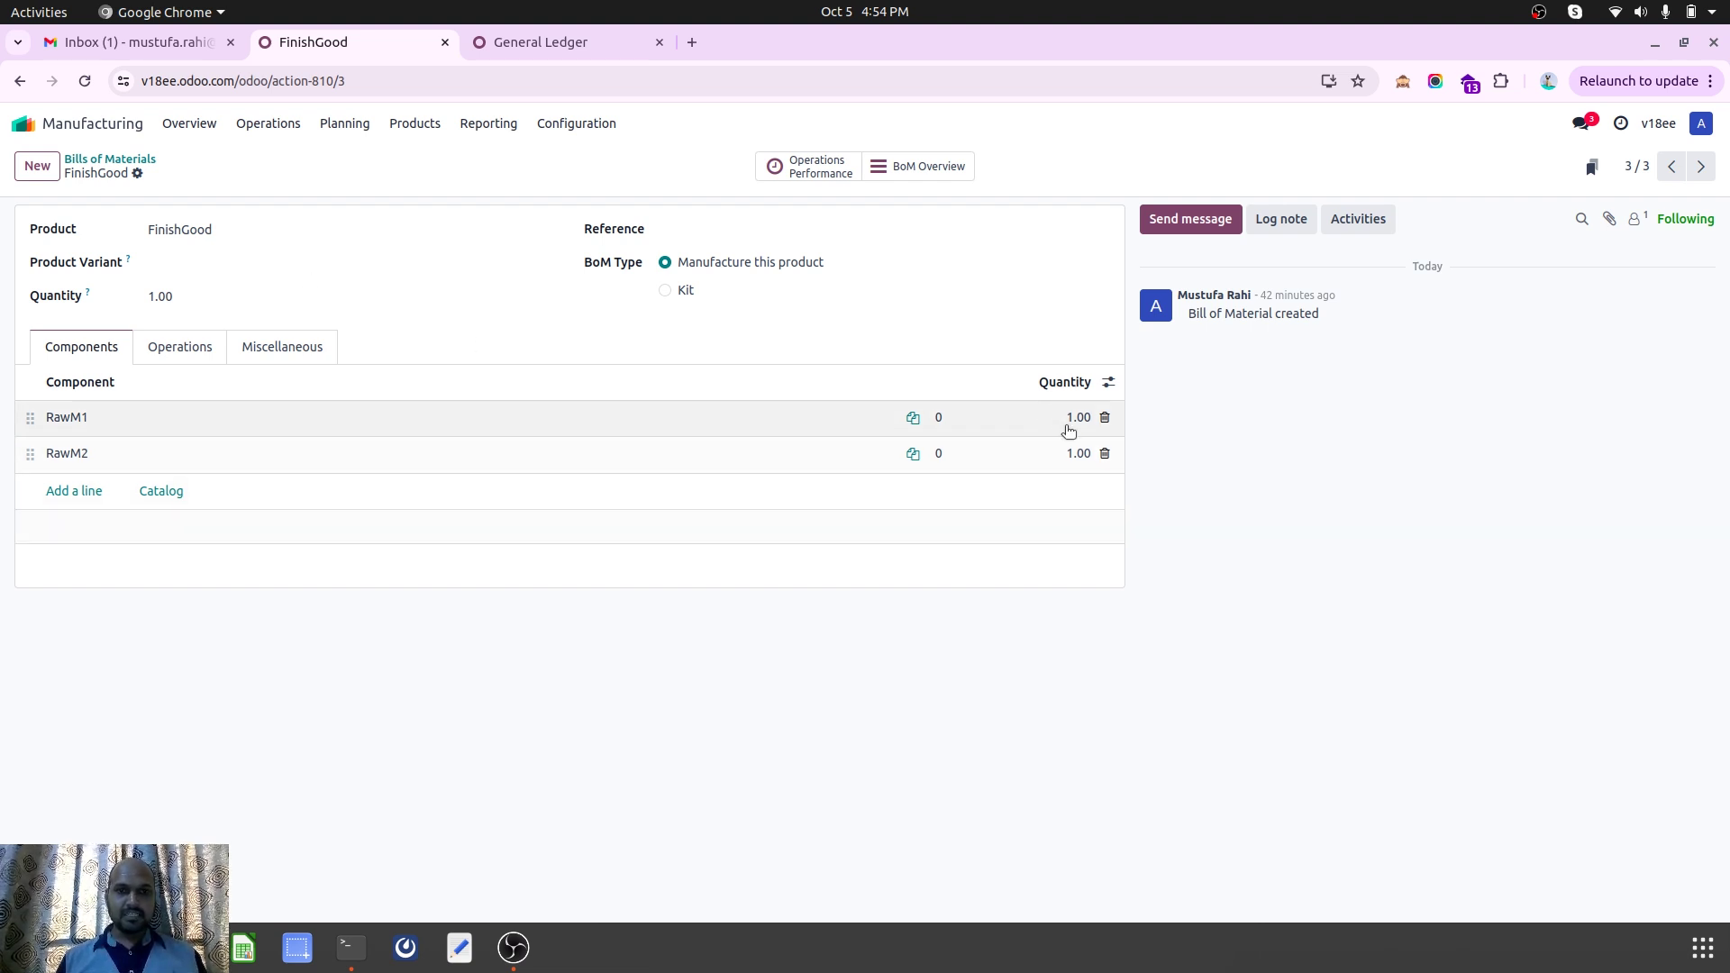
Review operation Op1 of the FinishGood bill of materials and its work center's hourly costs, leaving both without changes
click(164, 355)
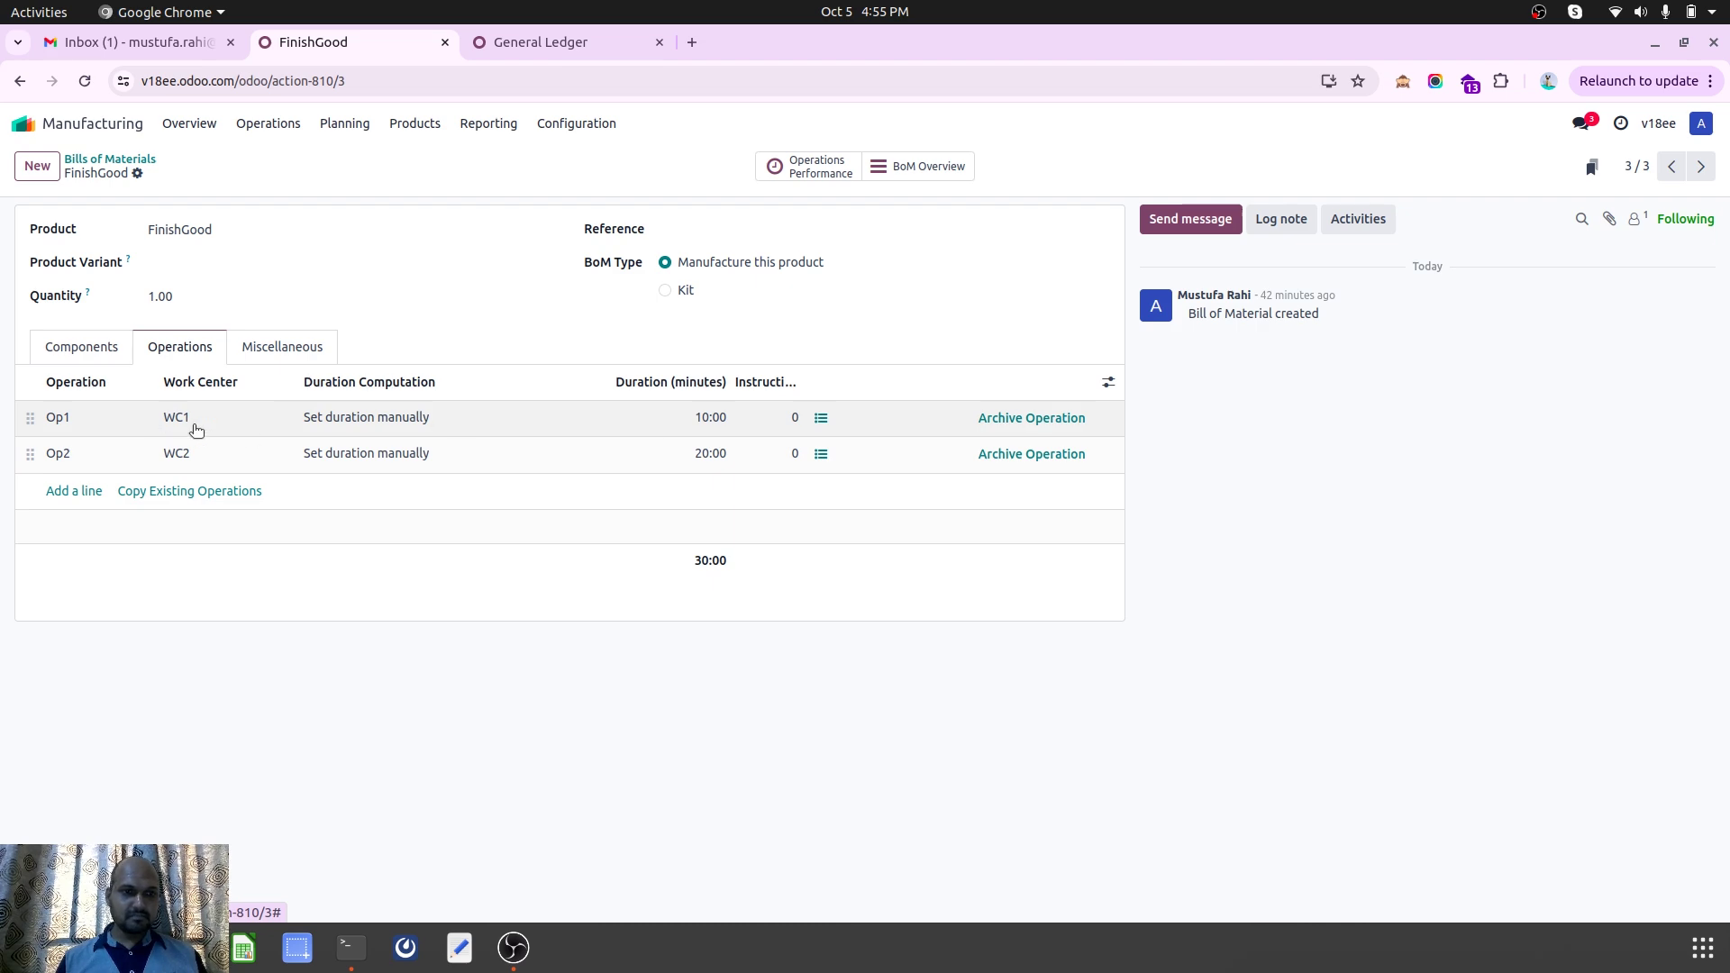
click(245, 418)
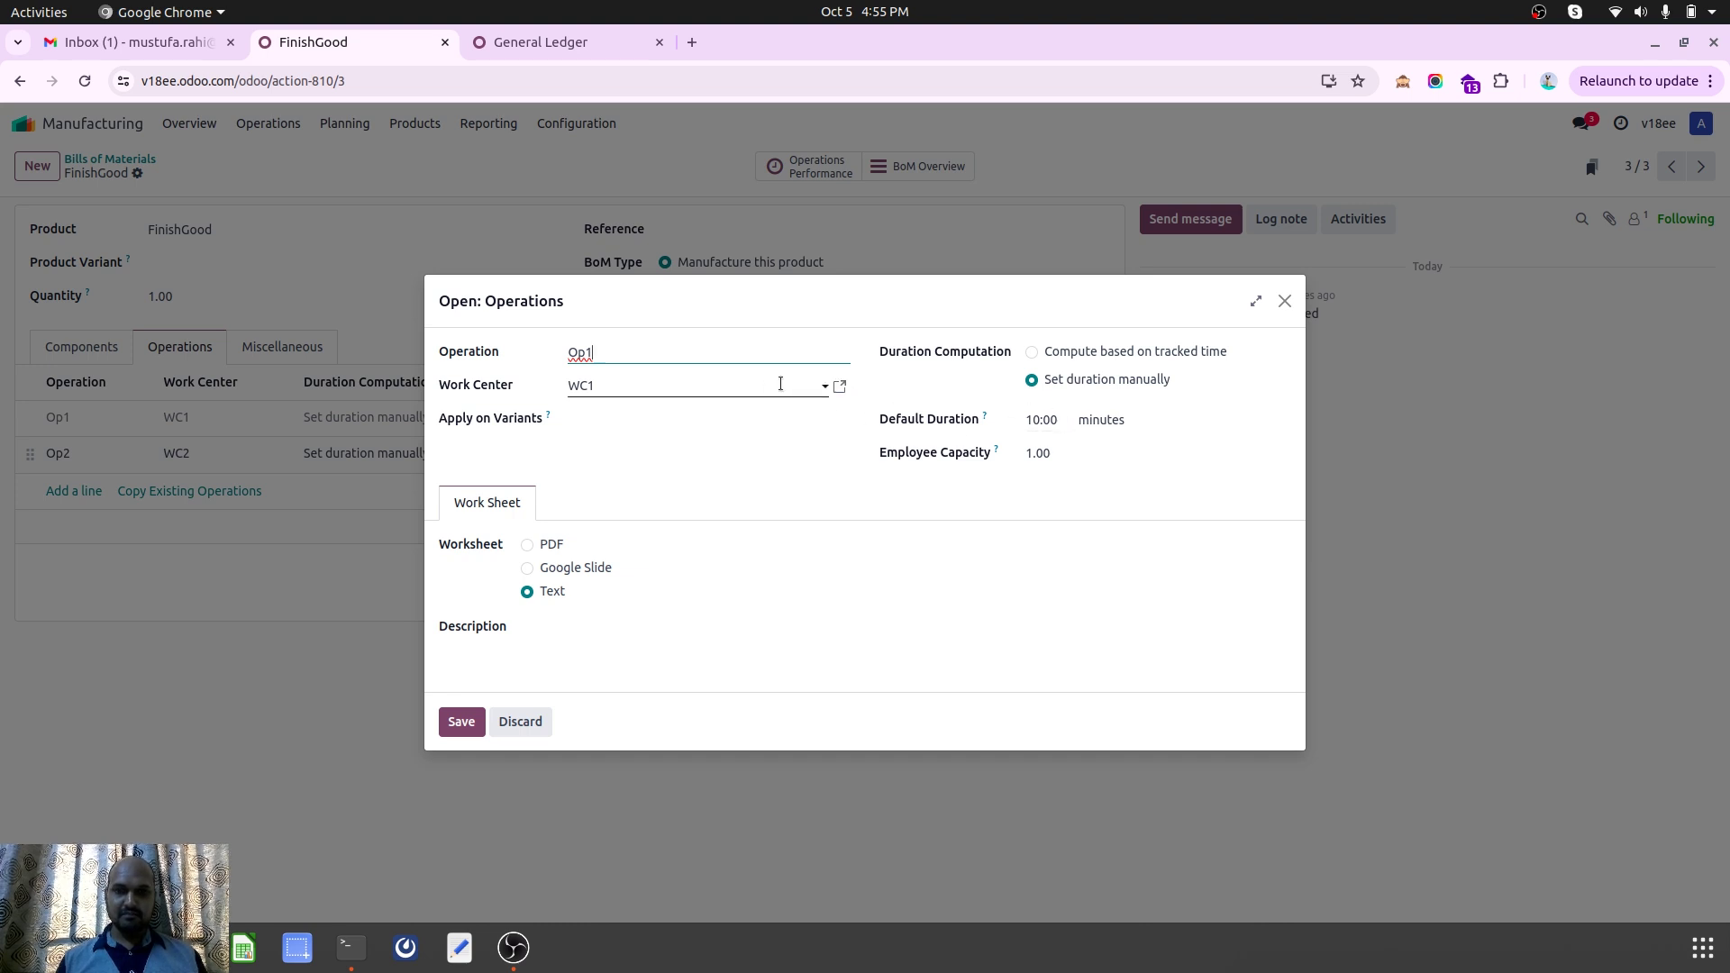
click(848, 395)
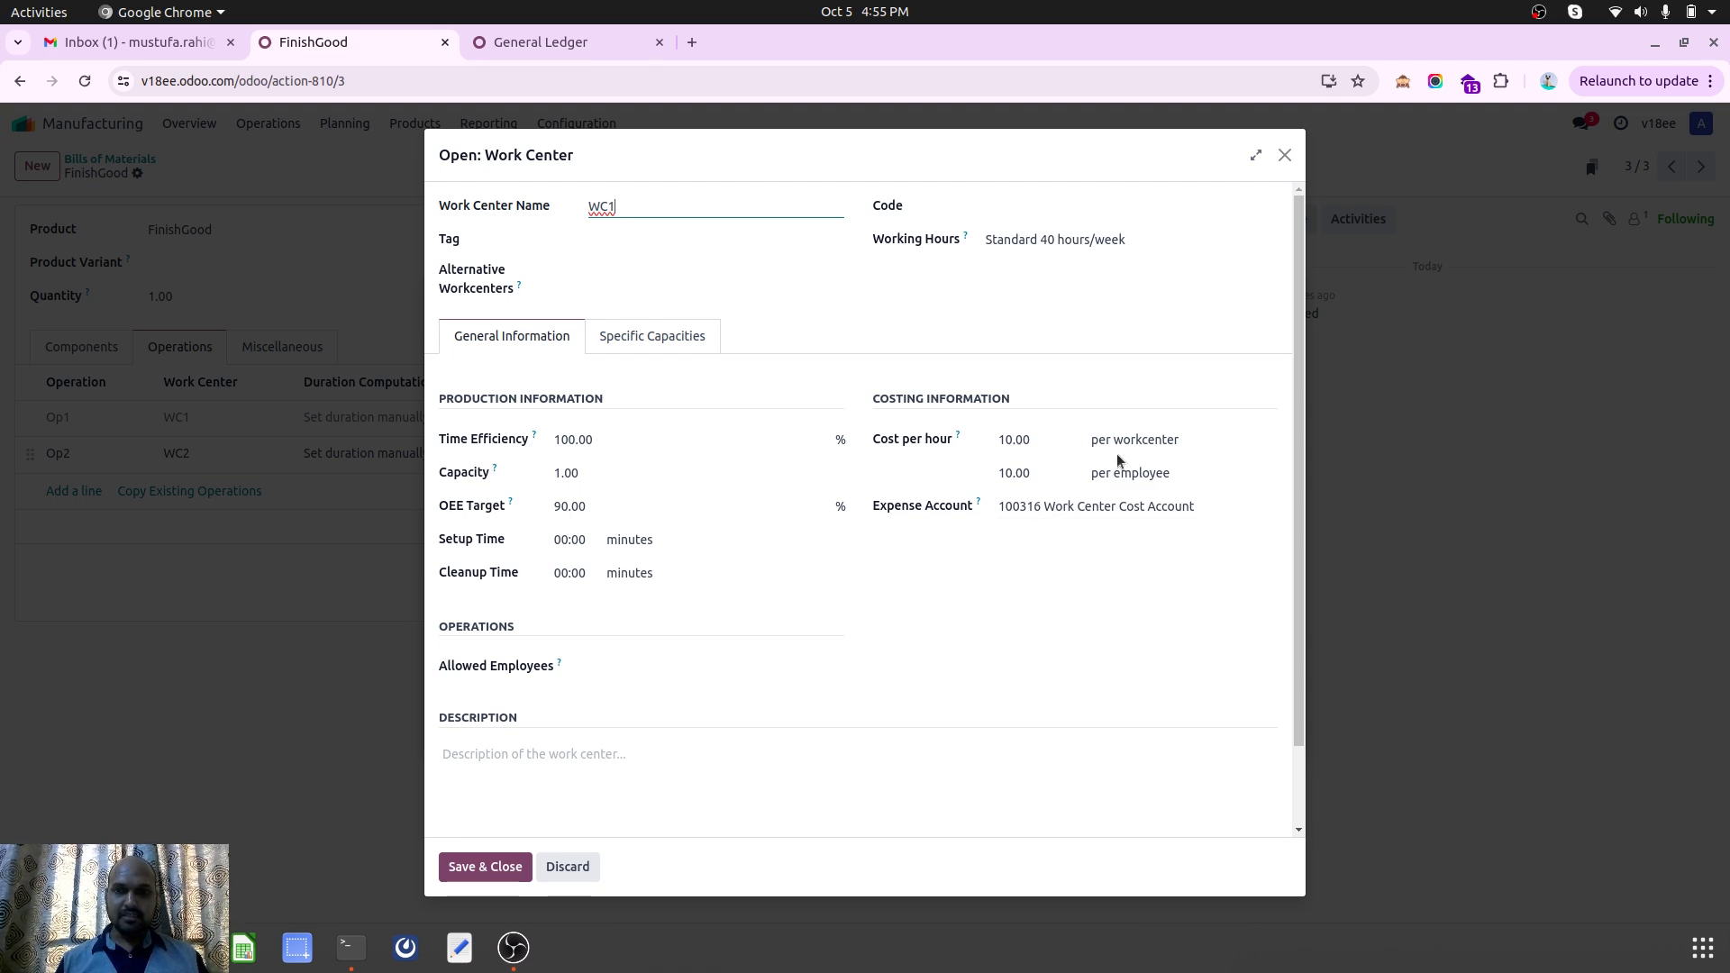
click(1288, 157)
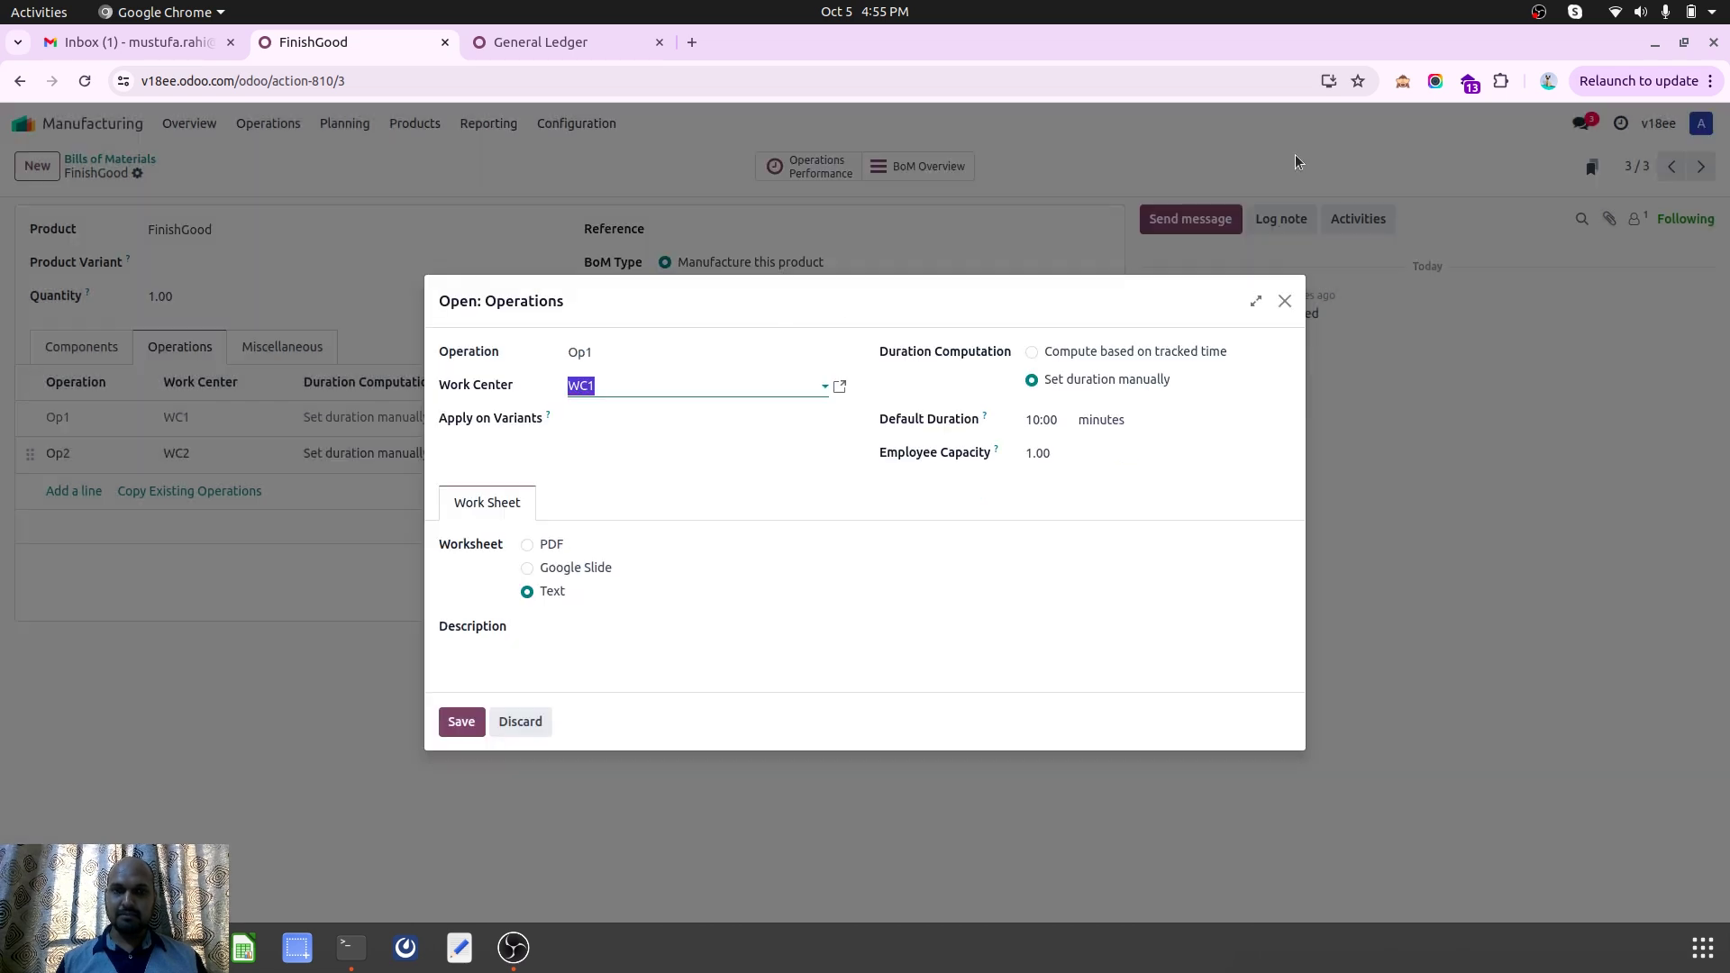
click(529, 738)
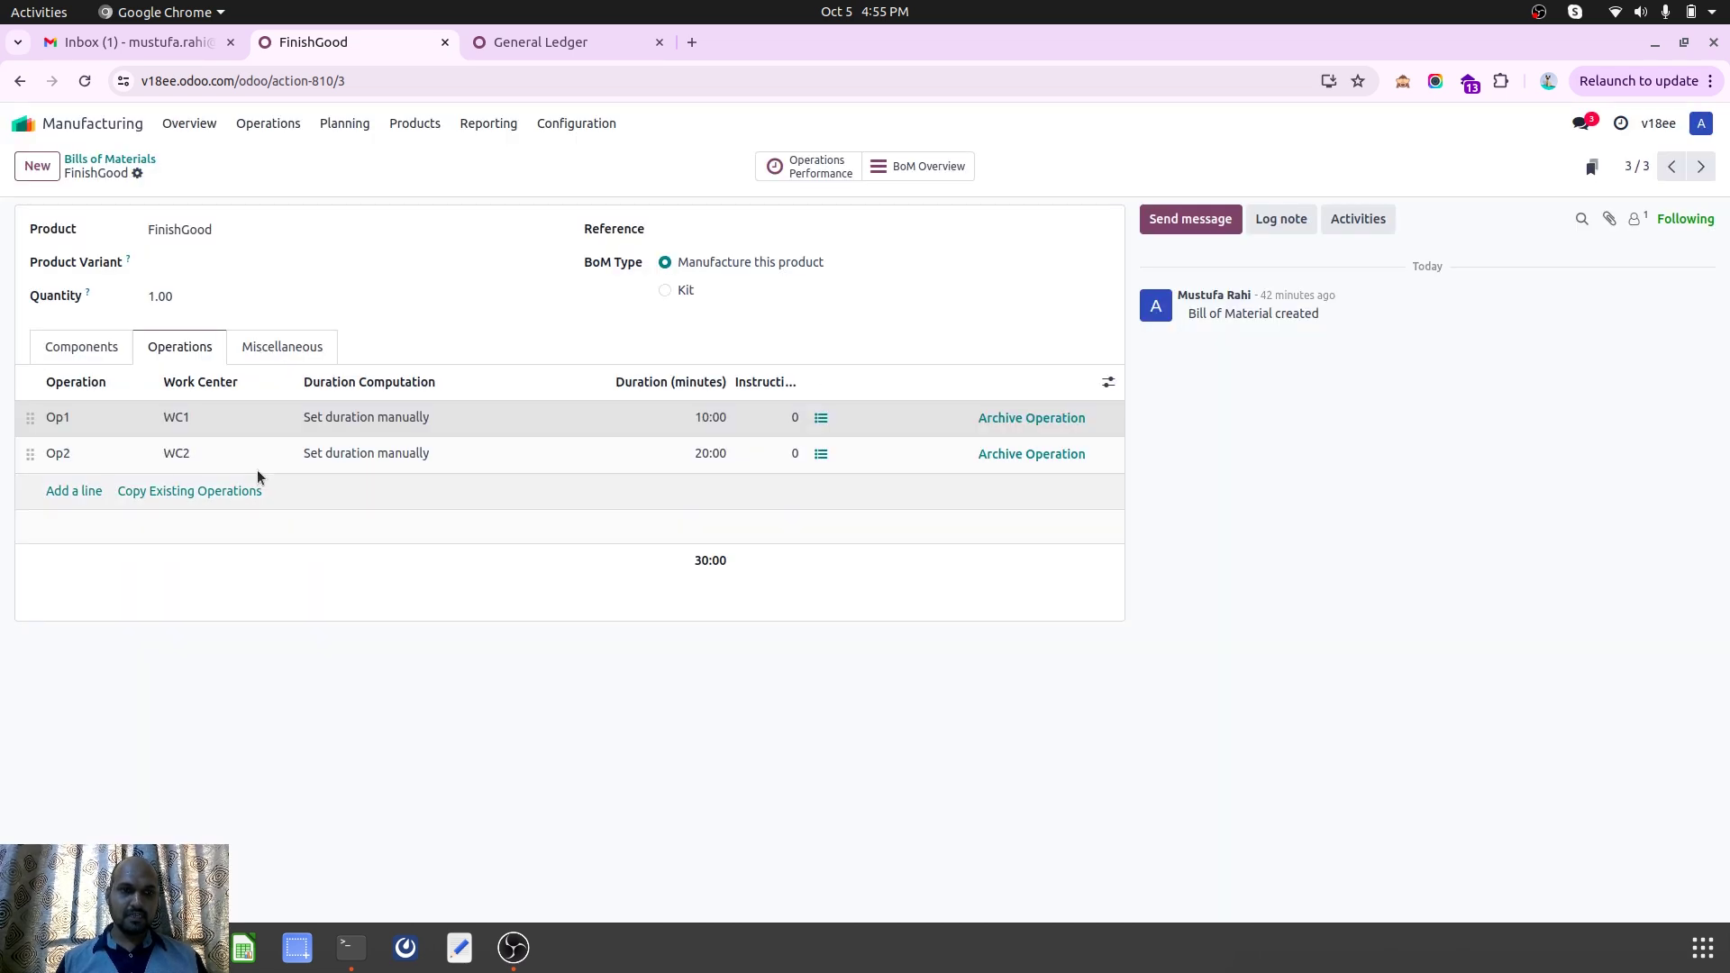
Review operation Op2 and the costing information of its work center WC2, discarding the dialogs
click(184, 455)
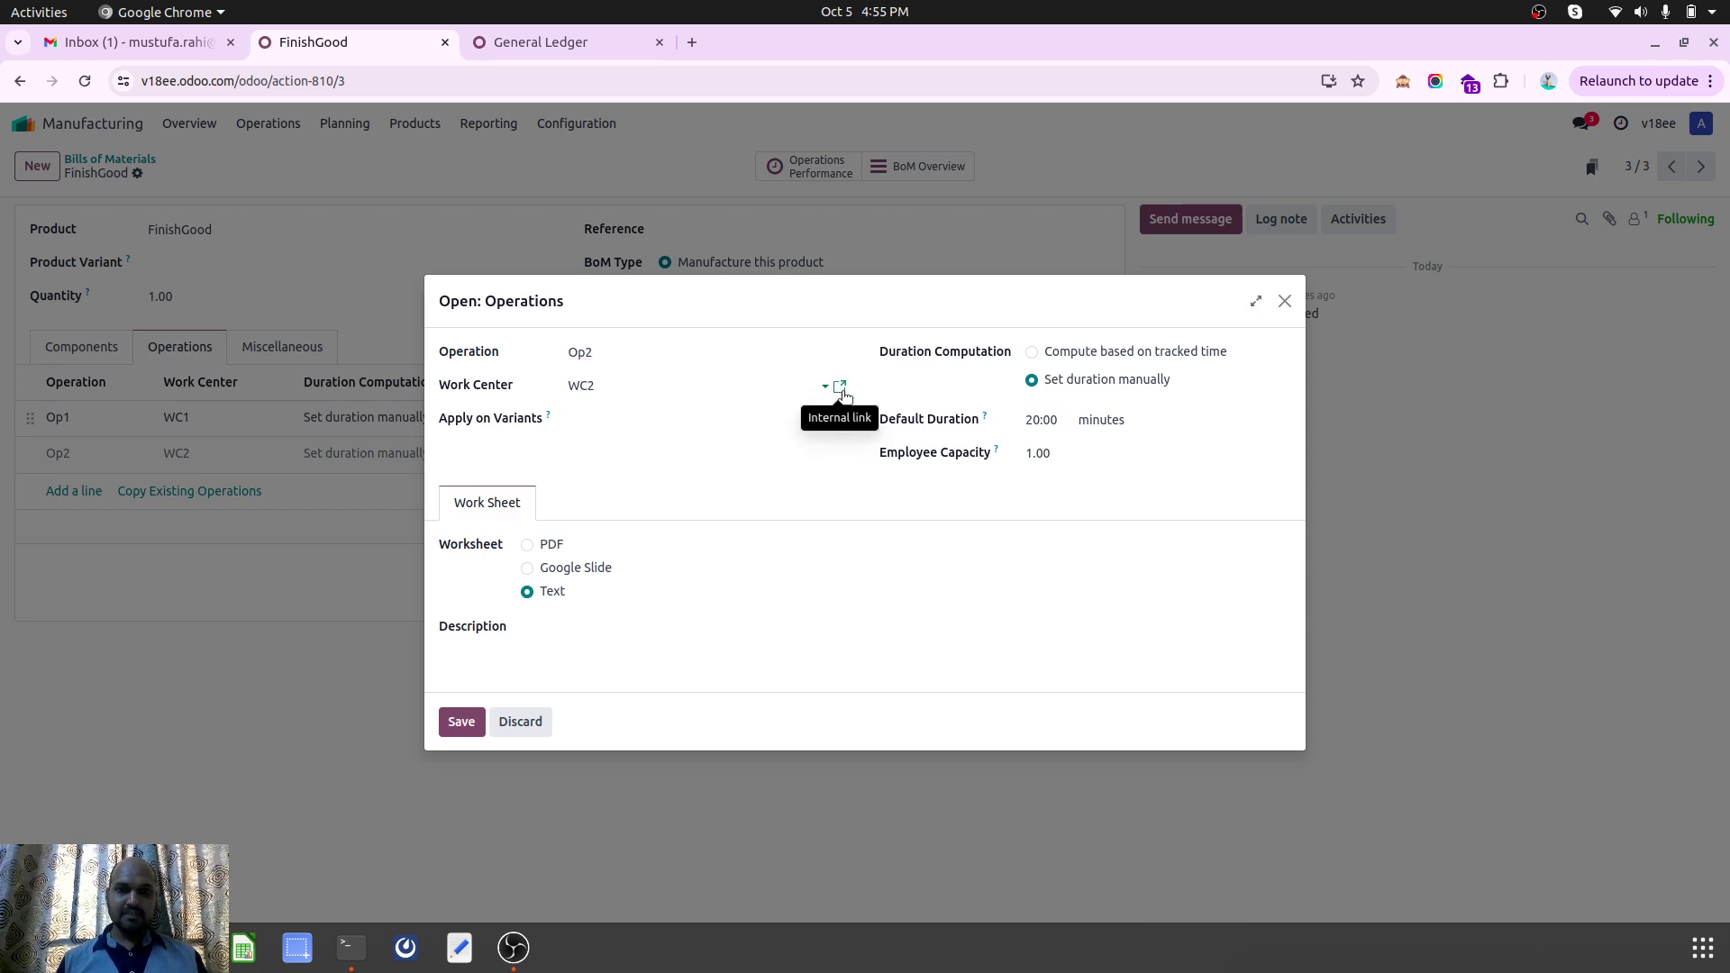
click(841, 389)
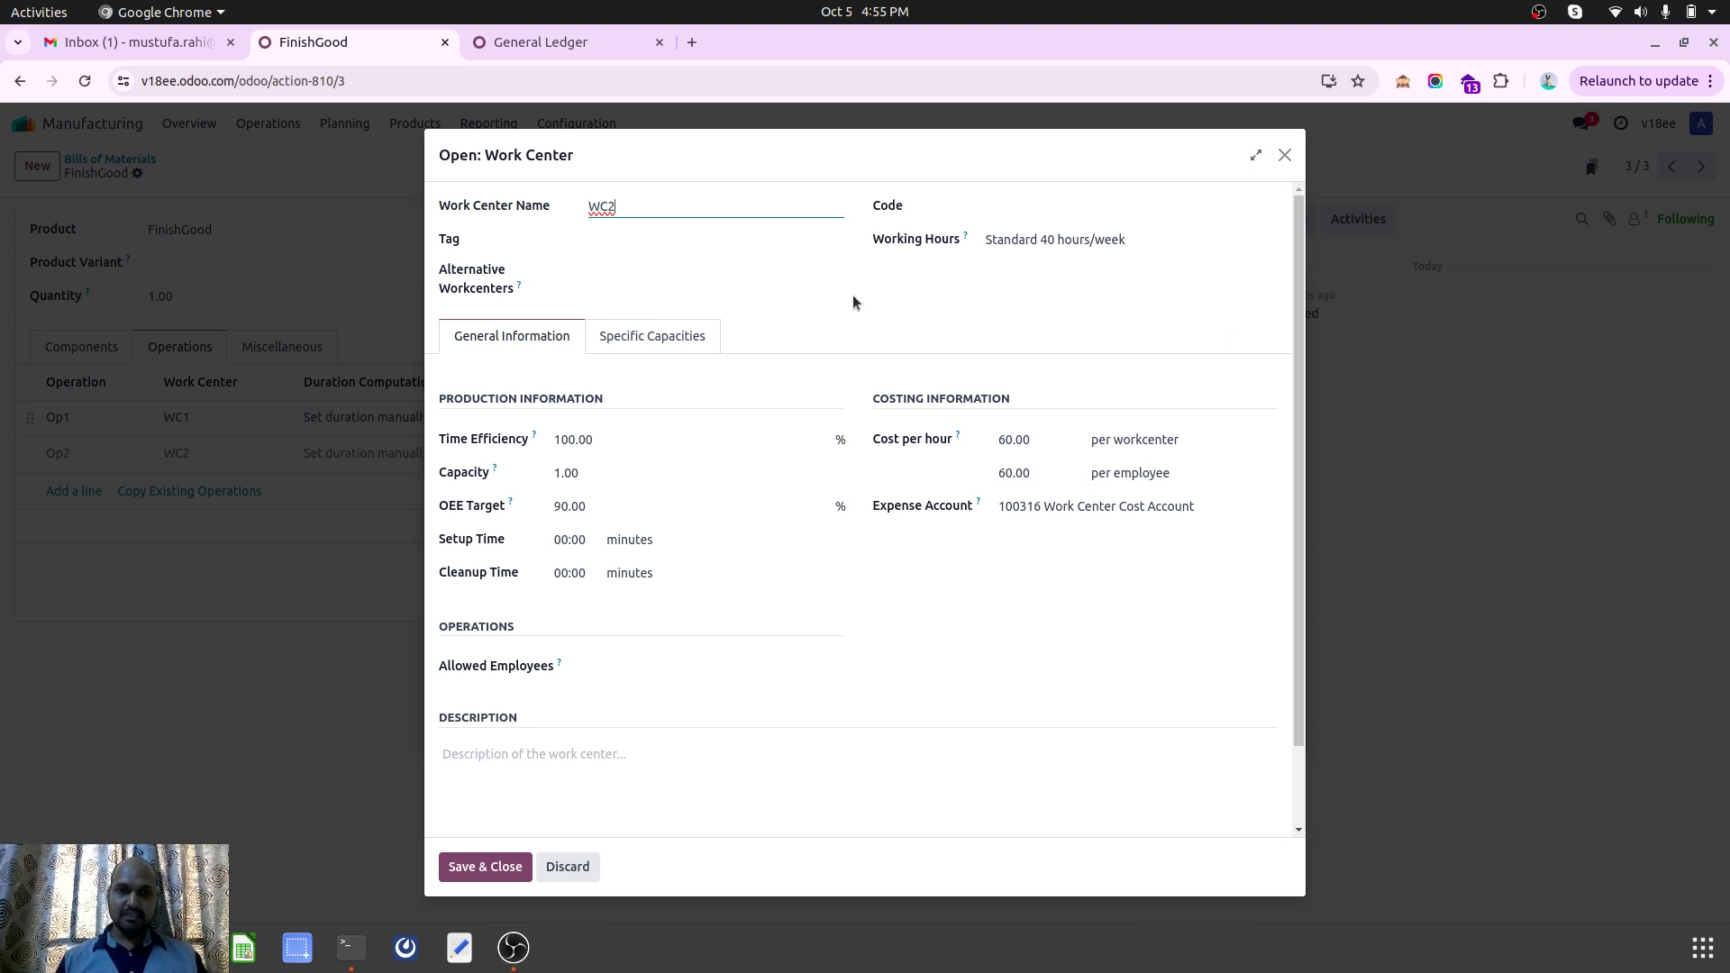
click(1284, 155)
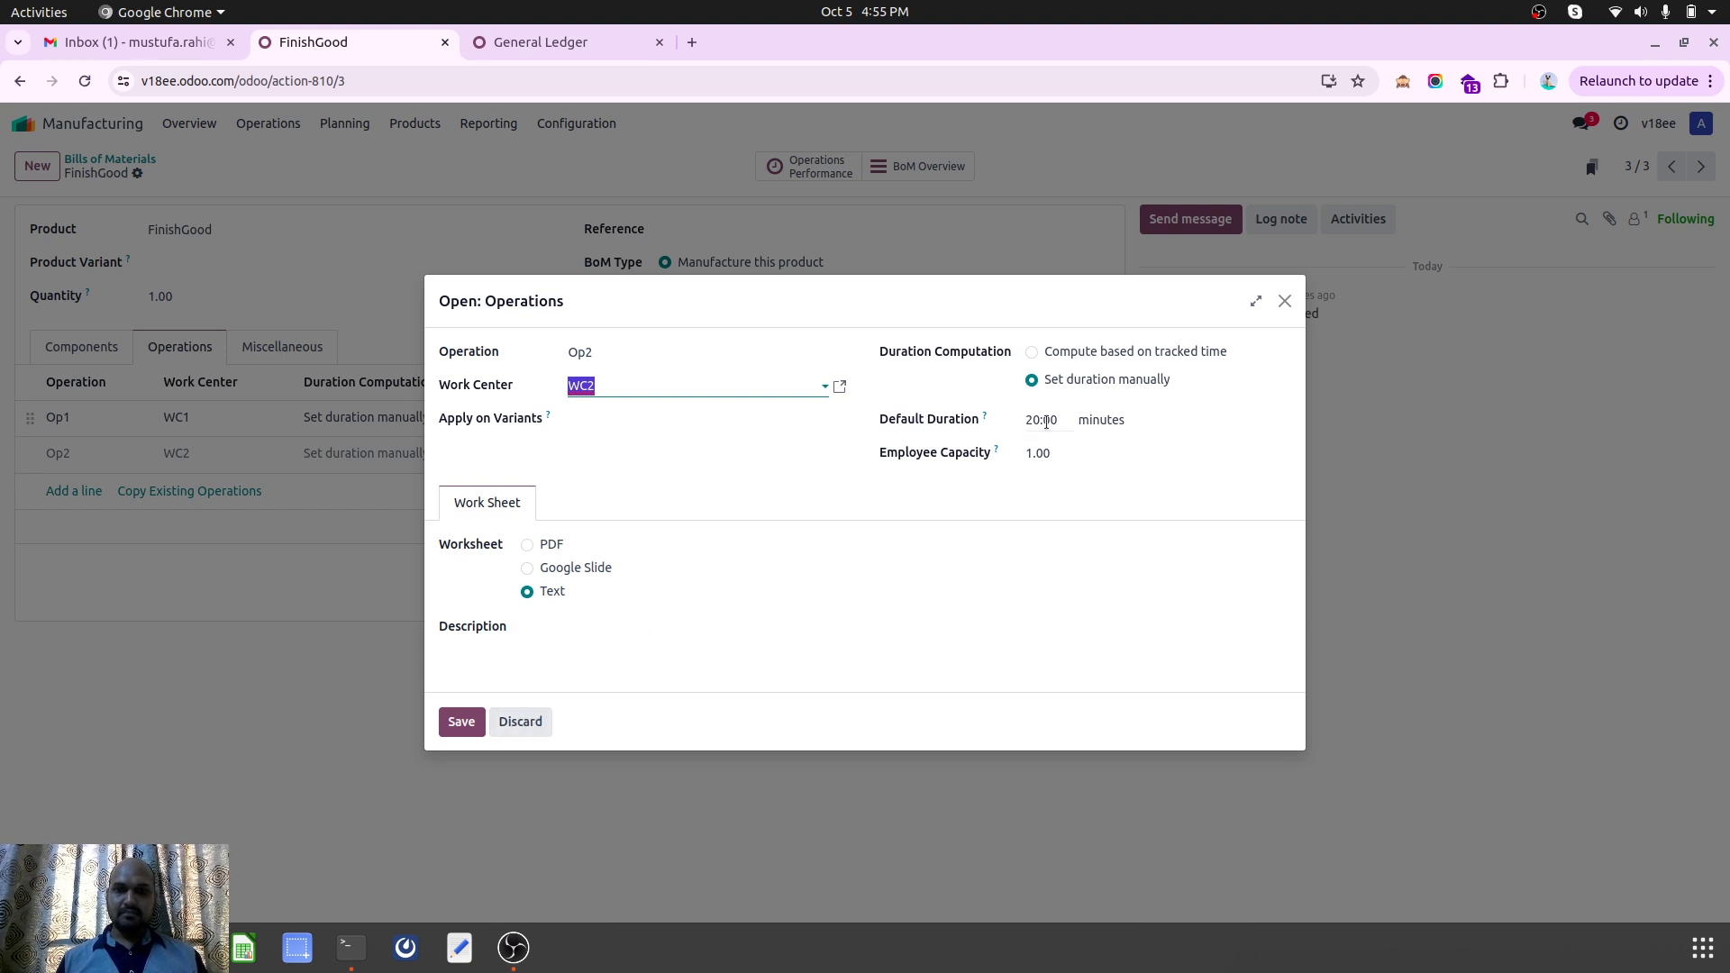
click(522, 723)
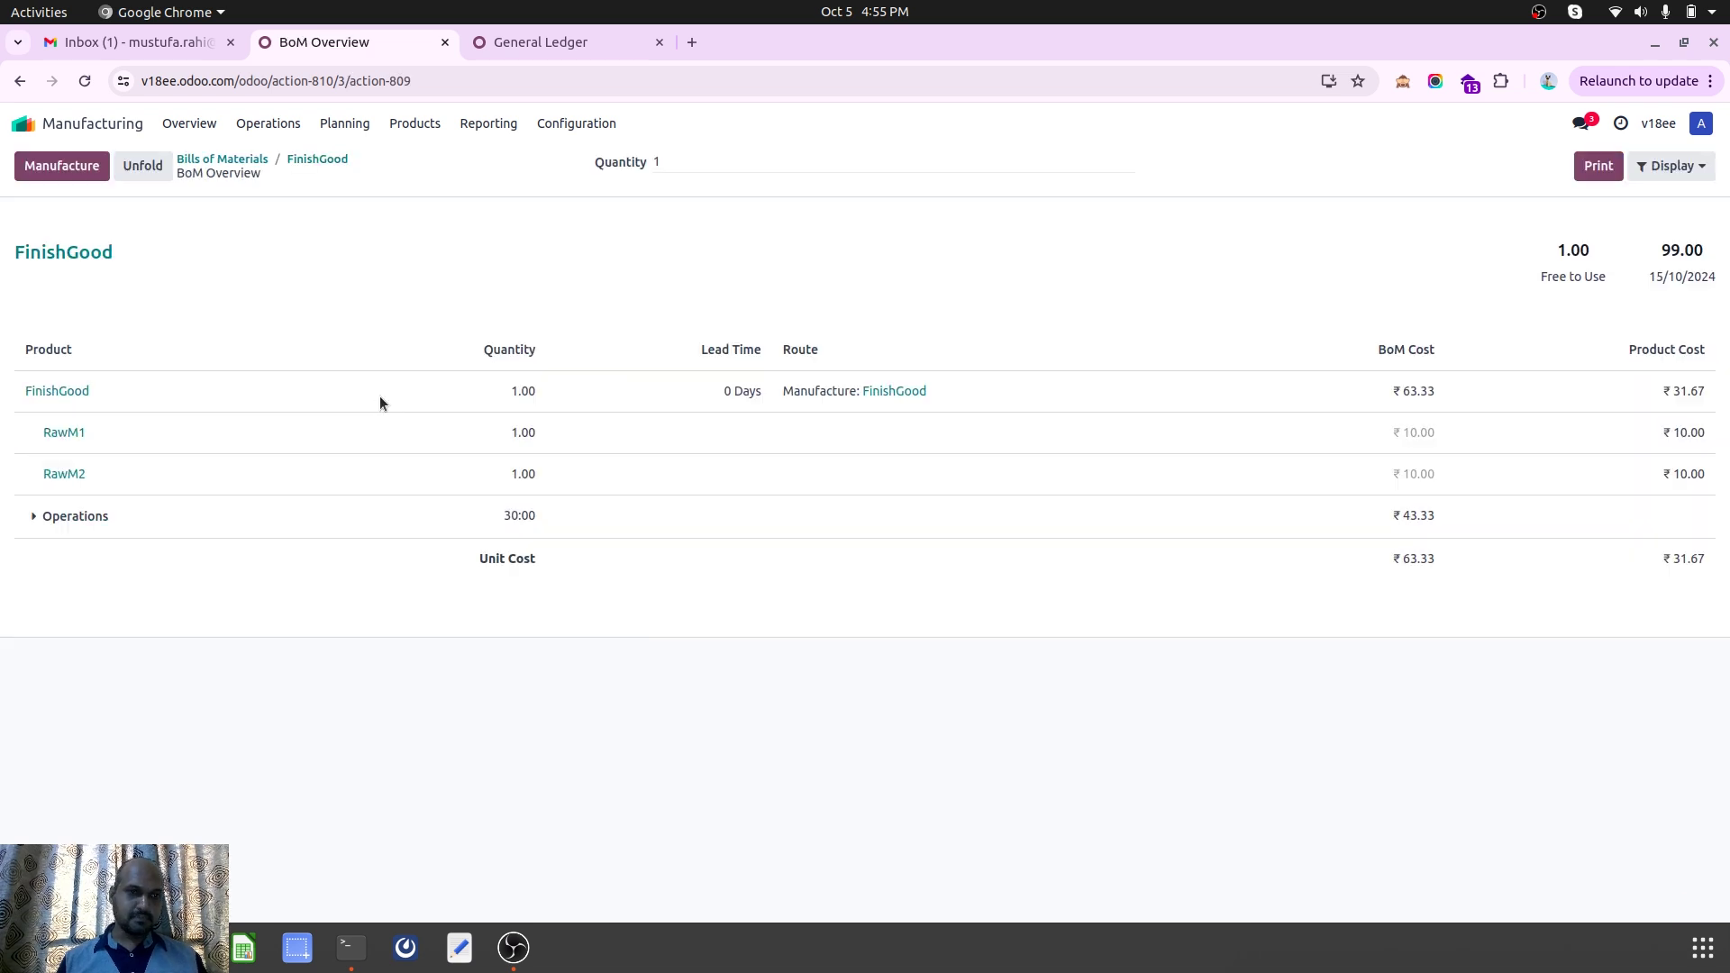
Examine the operation costs in the FinishGood BoM overview and compare Op2's cost with its work center's hourly rates
click(36, 516)
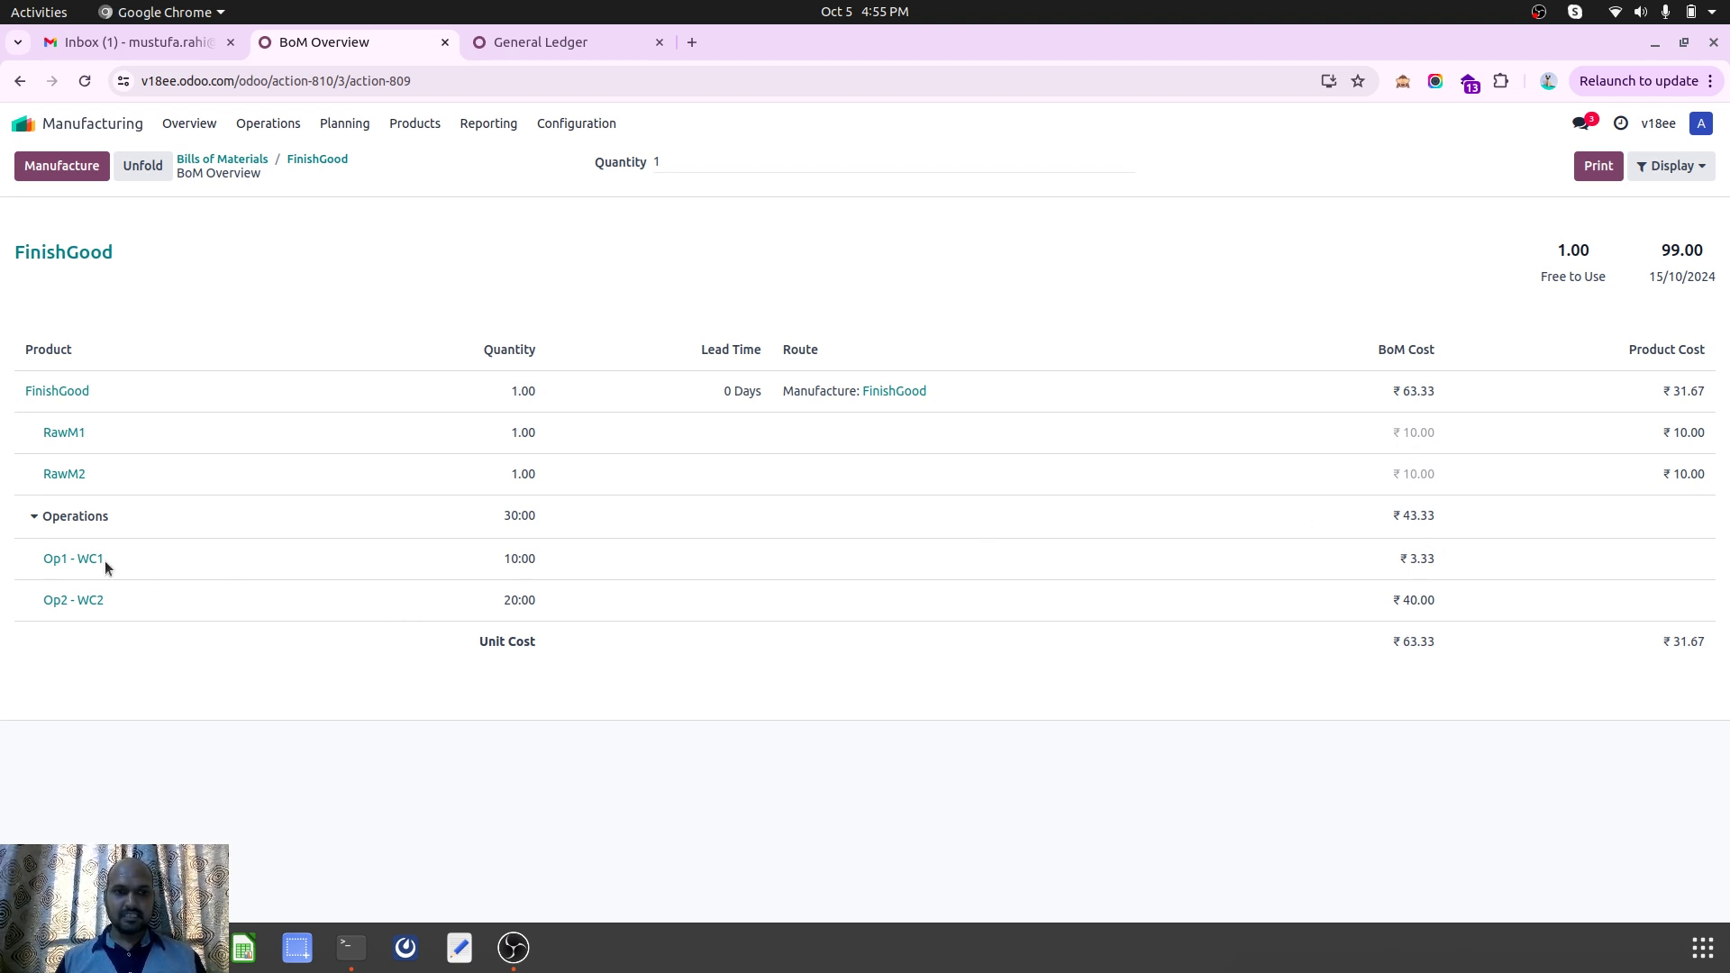
double_click(520, 555)
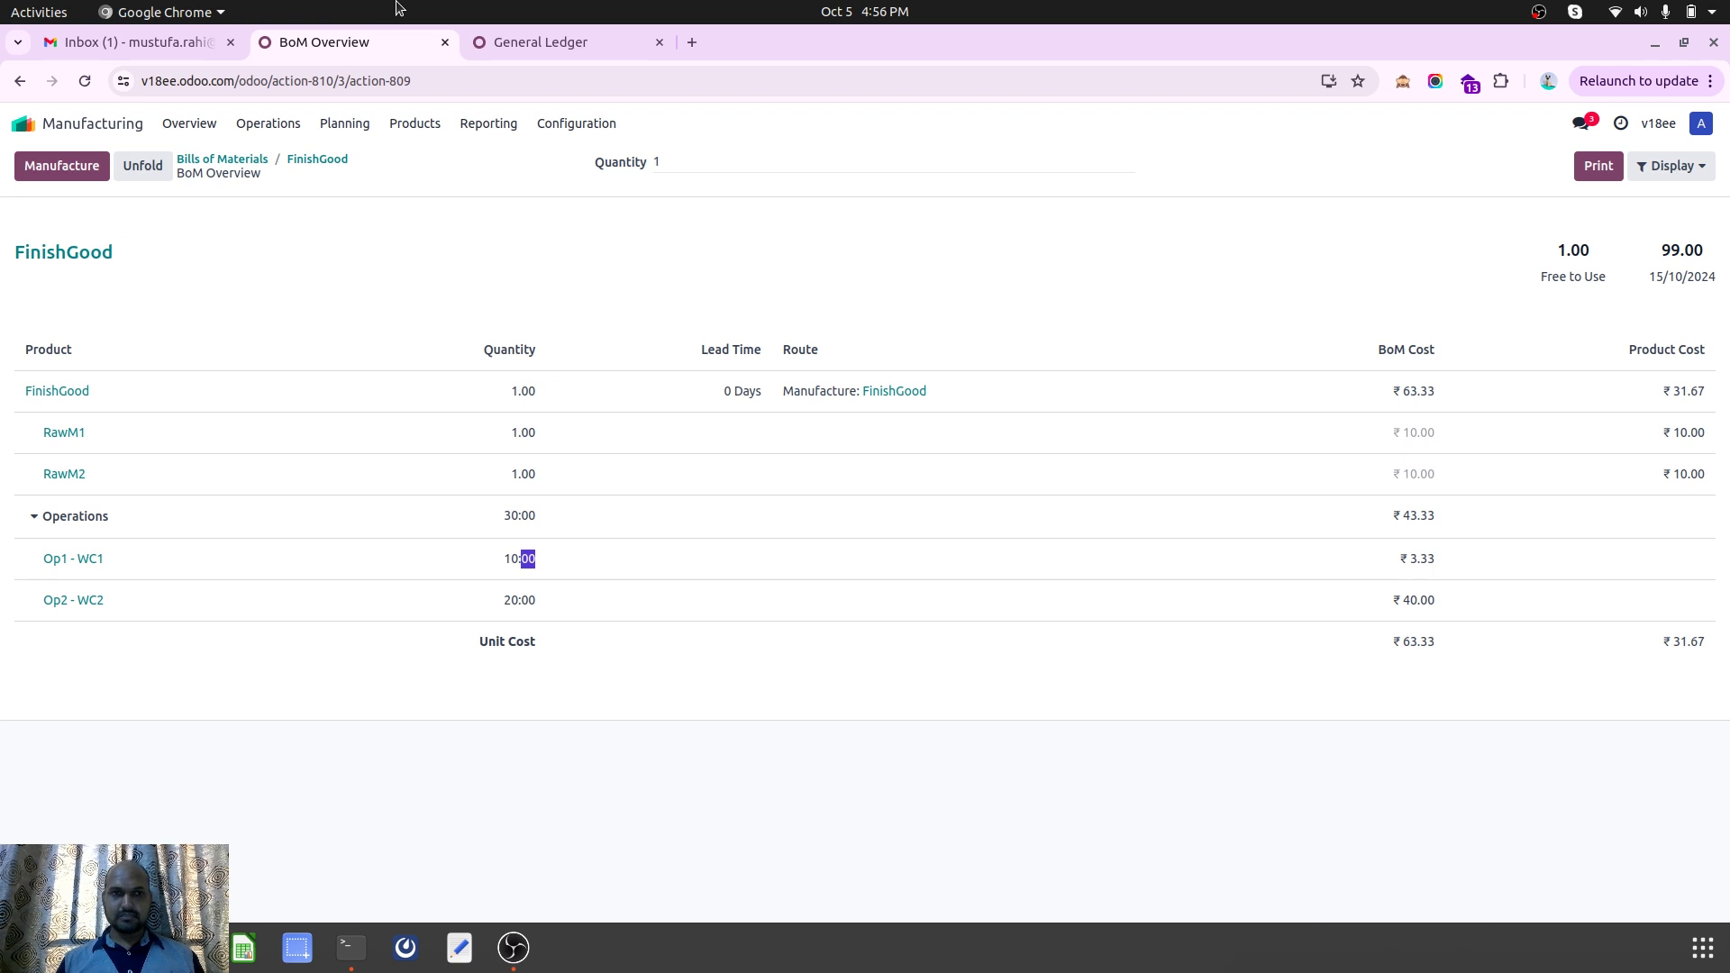
click(55, 603)
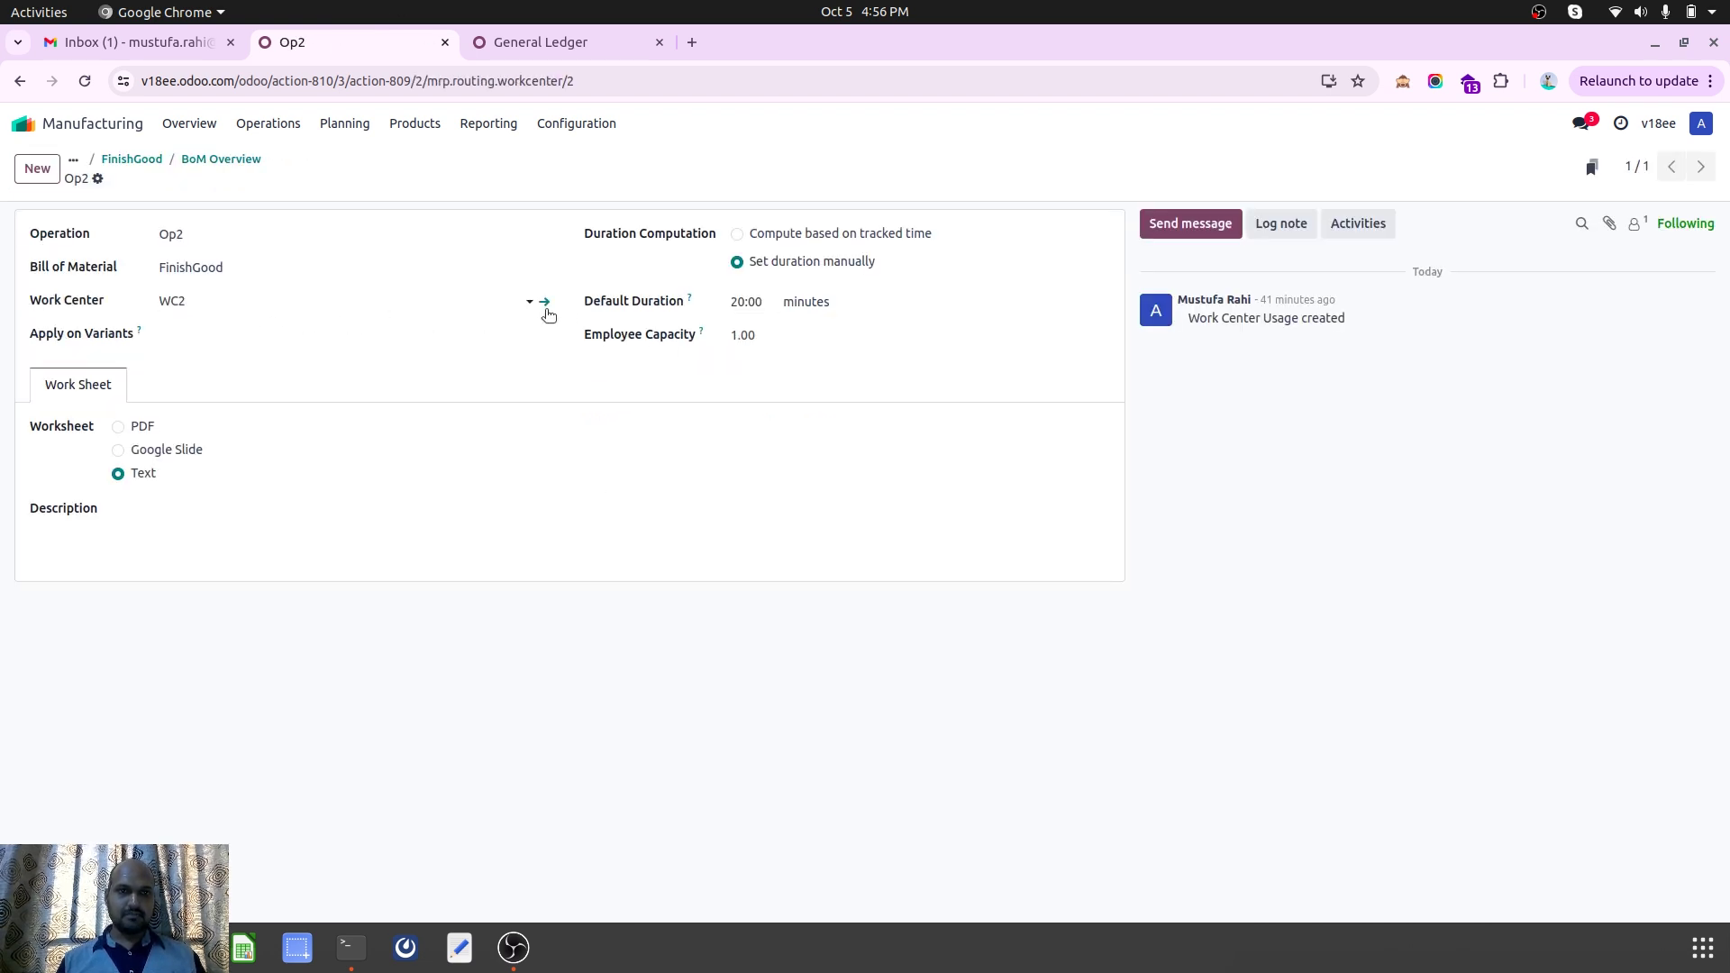
click(543, 304)
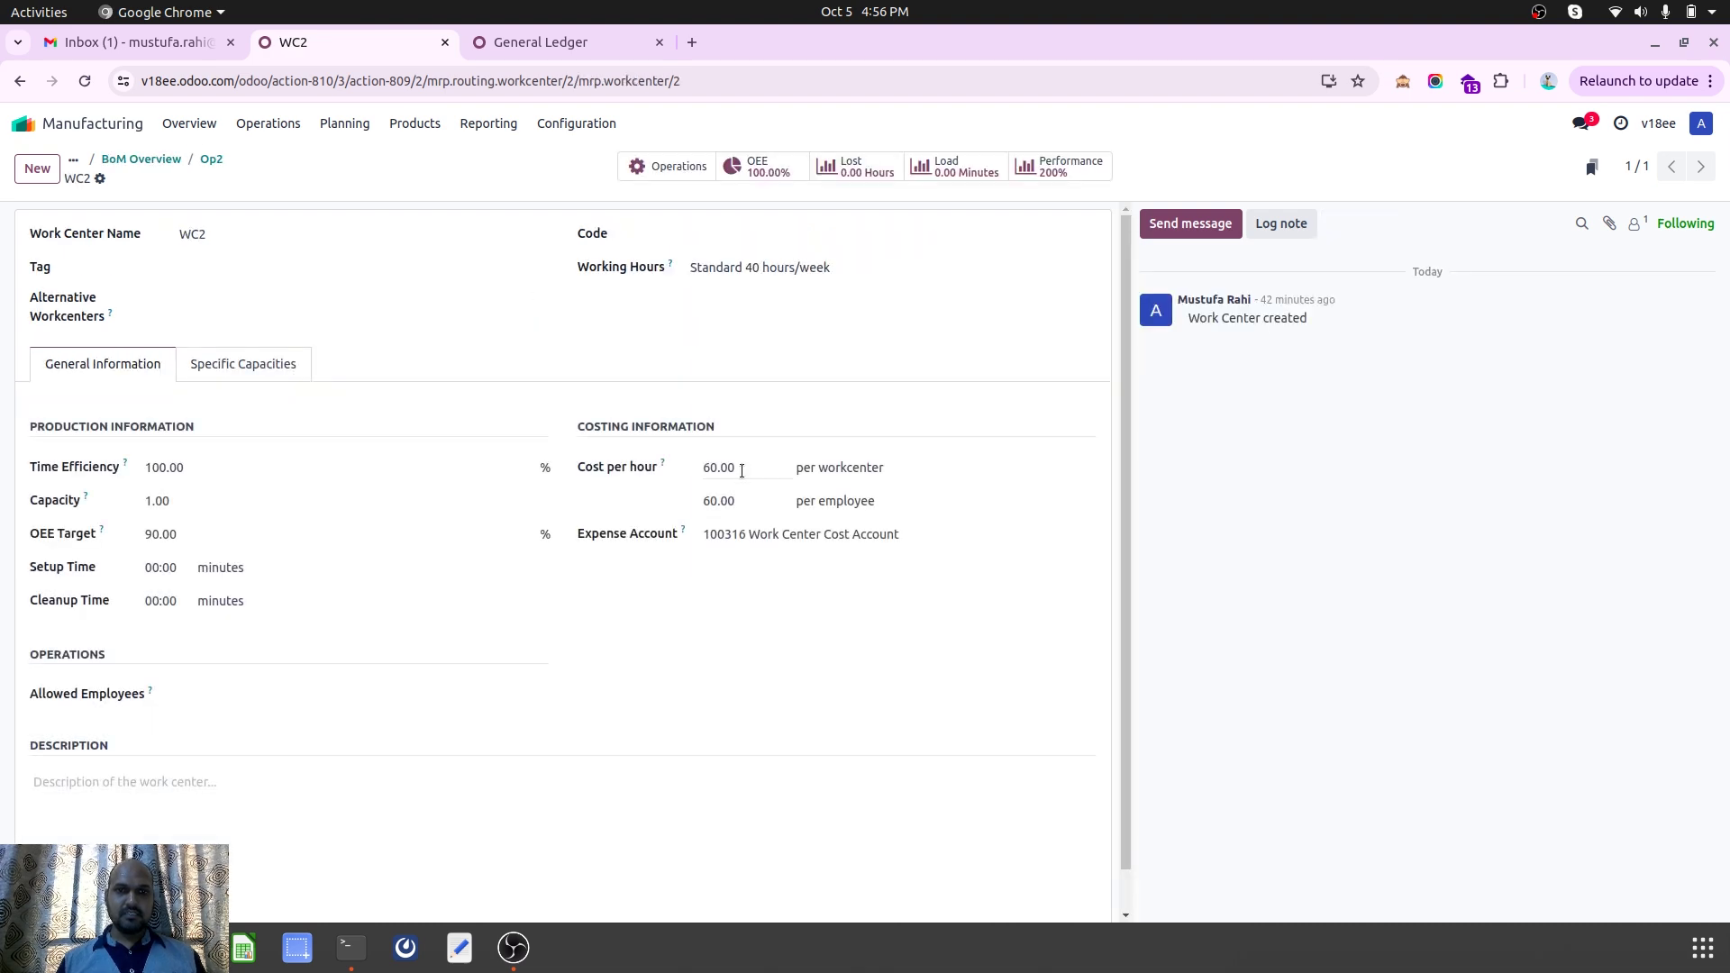
click(211, 160)
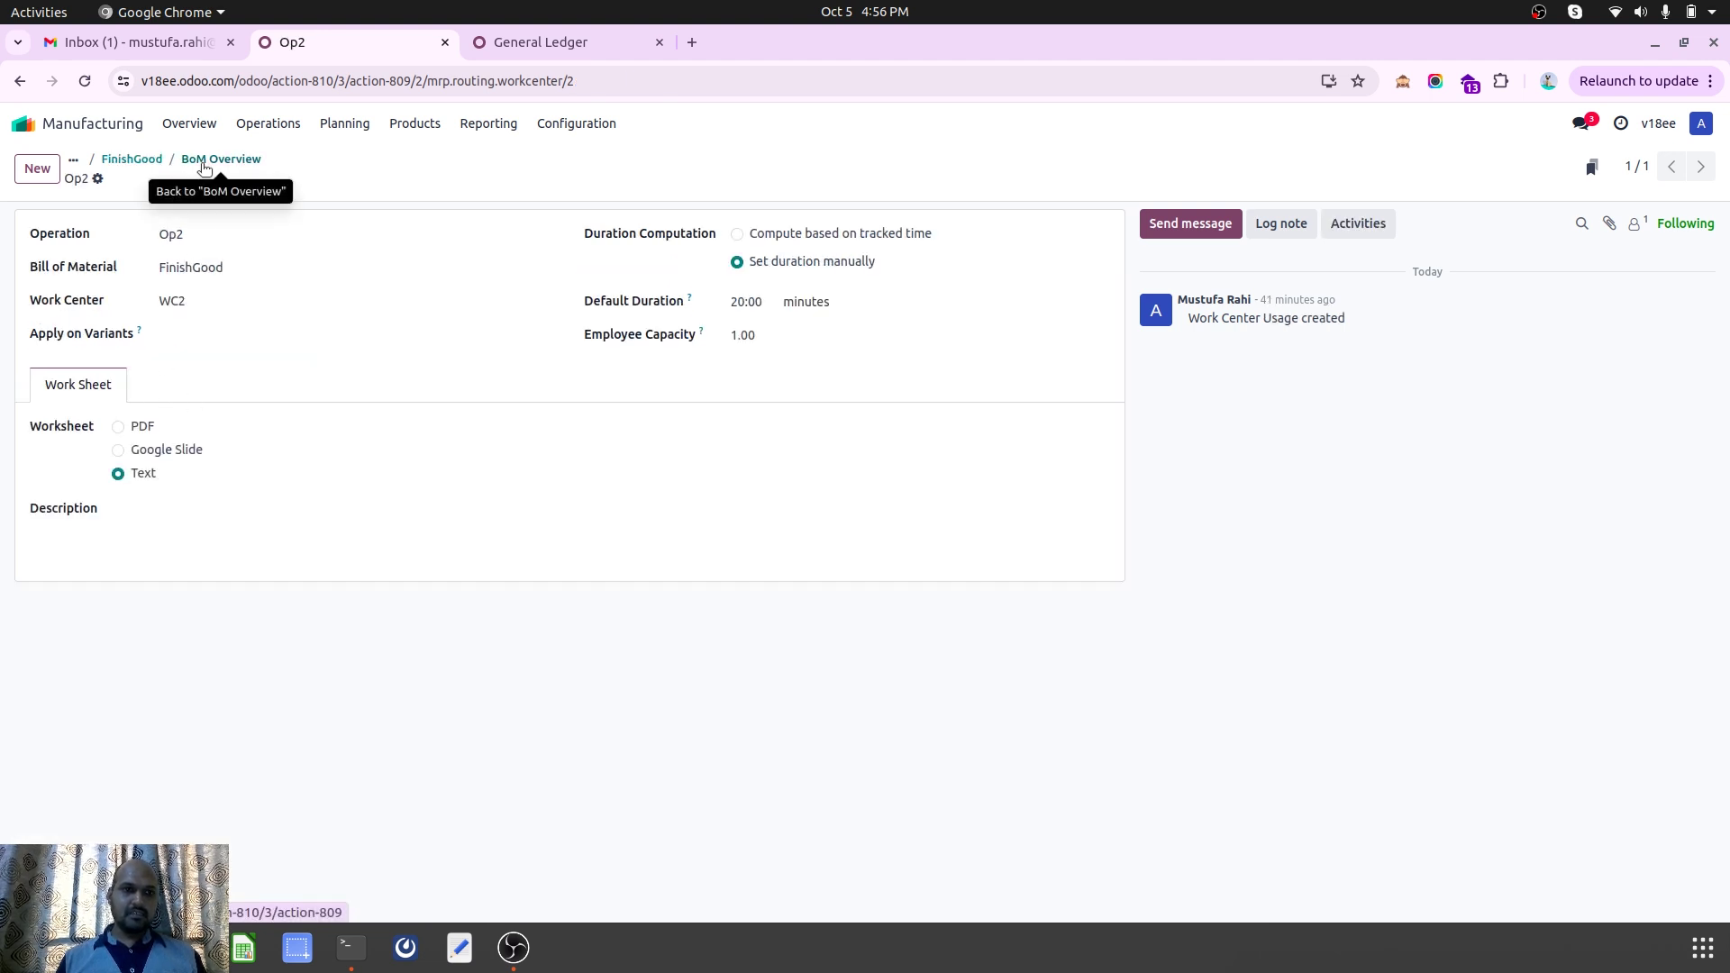
click(204, 171)
Check the hourly costs of work center WC1 from Op1 in the BoM overview and return to the operation
click(69, 518)
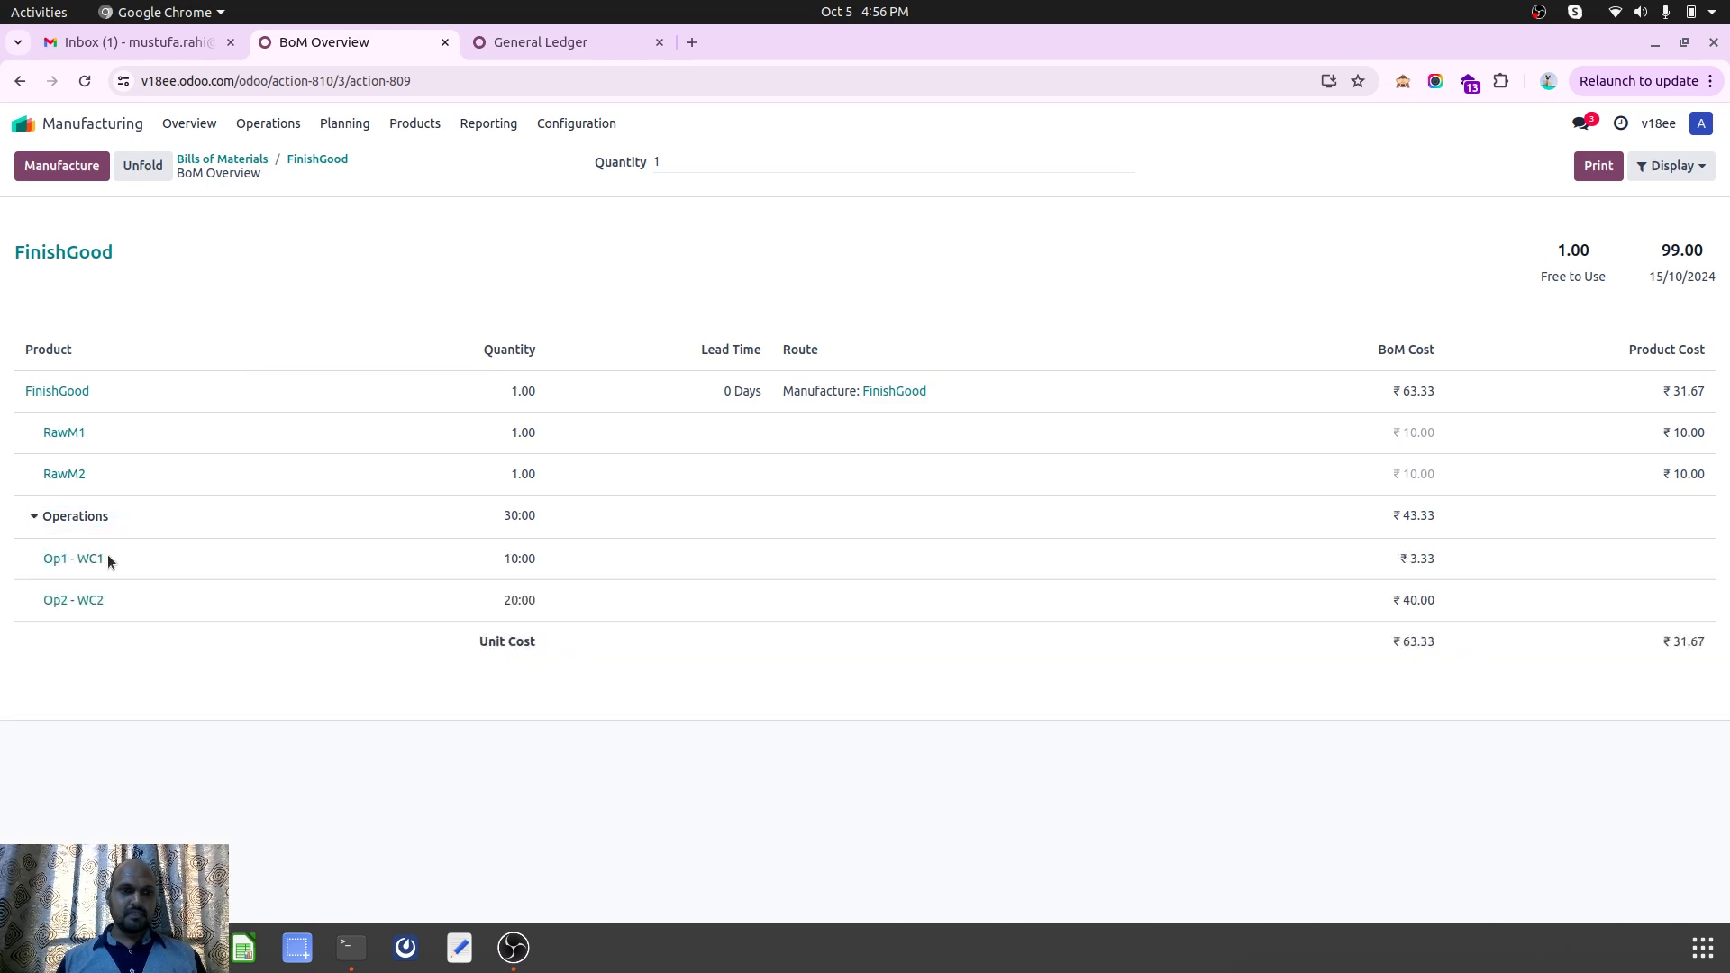
click(59, 558)
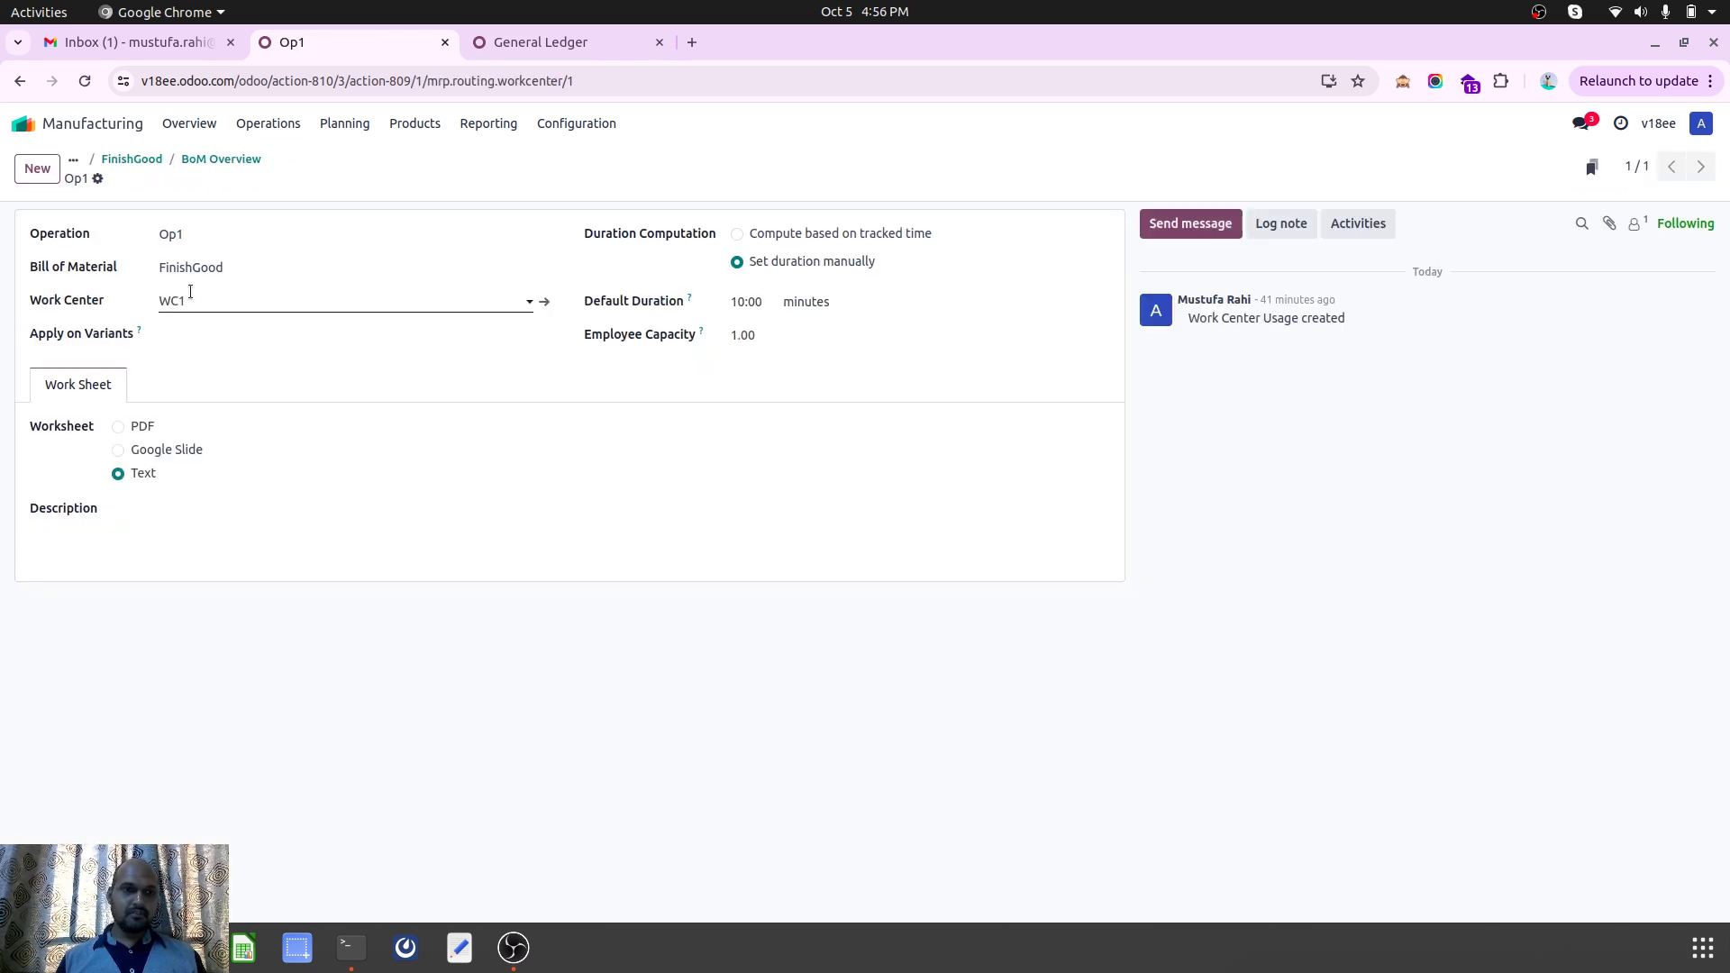
click(546, 297)
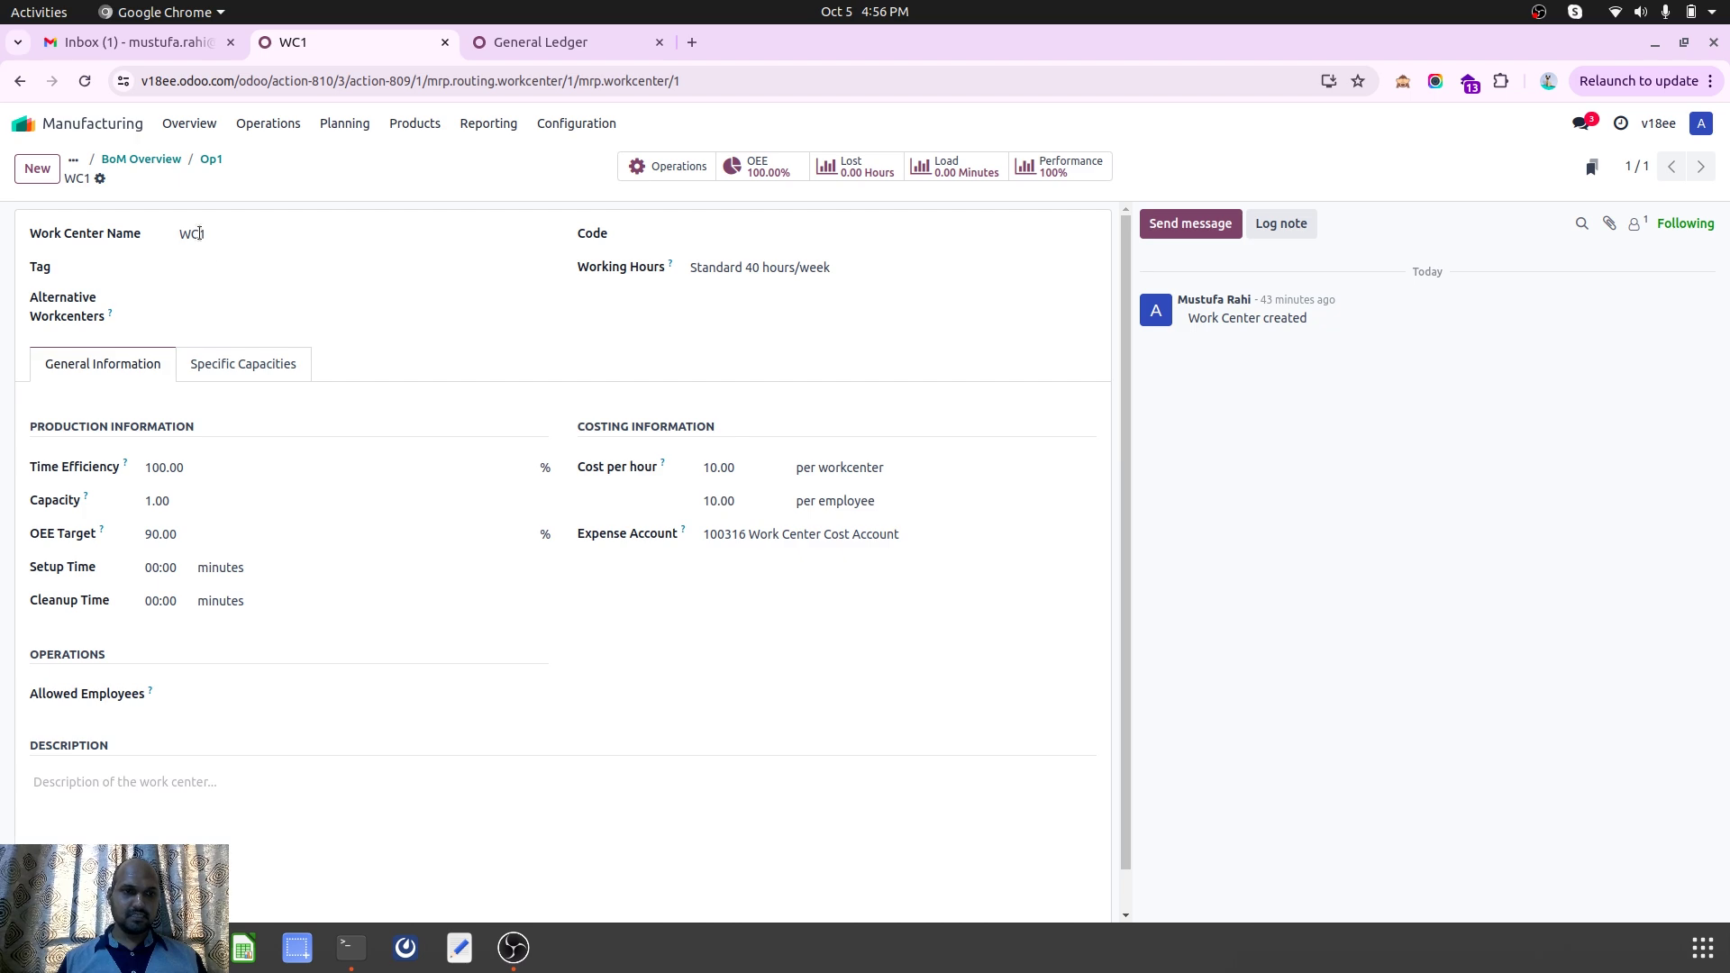
click(210, 161)
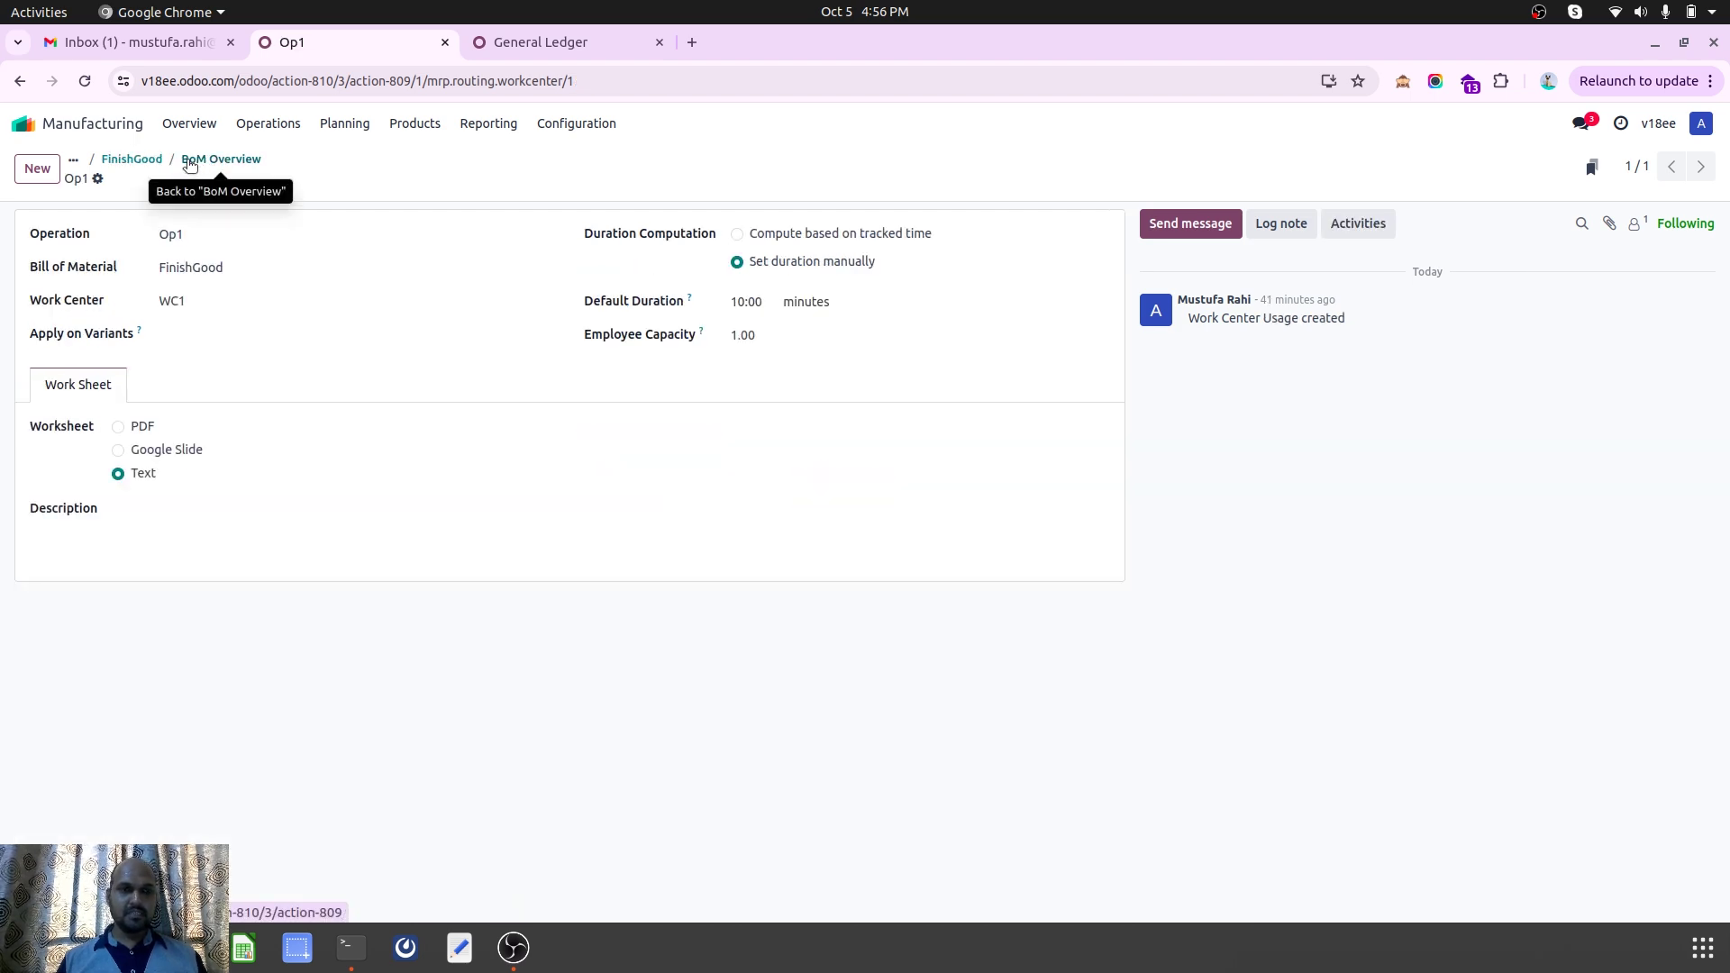
Set Op1's default duration to 60 minutes, save it and return to the BoM overview
click(748, 305)
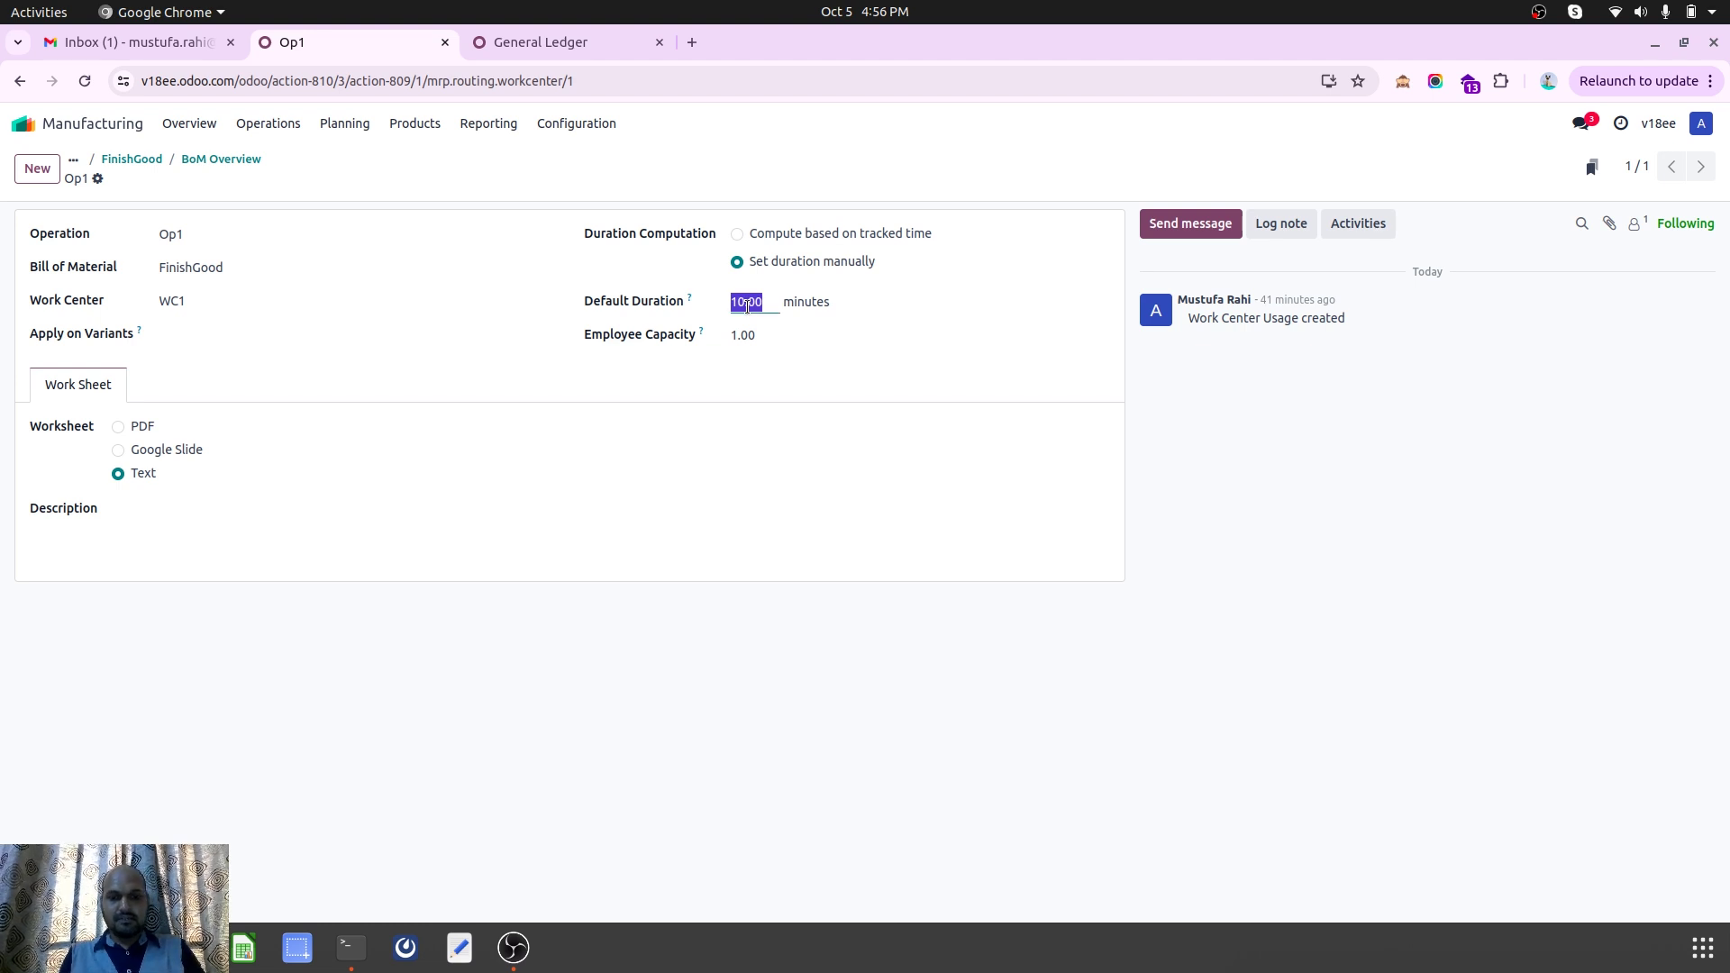
text(60)
click(273, 177)
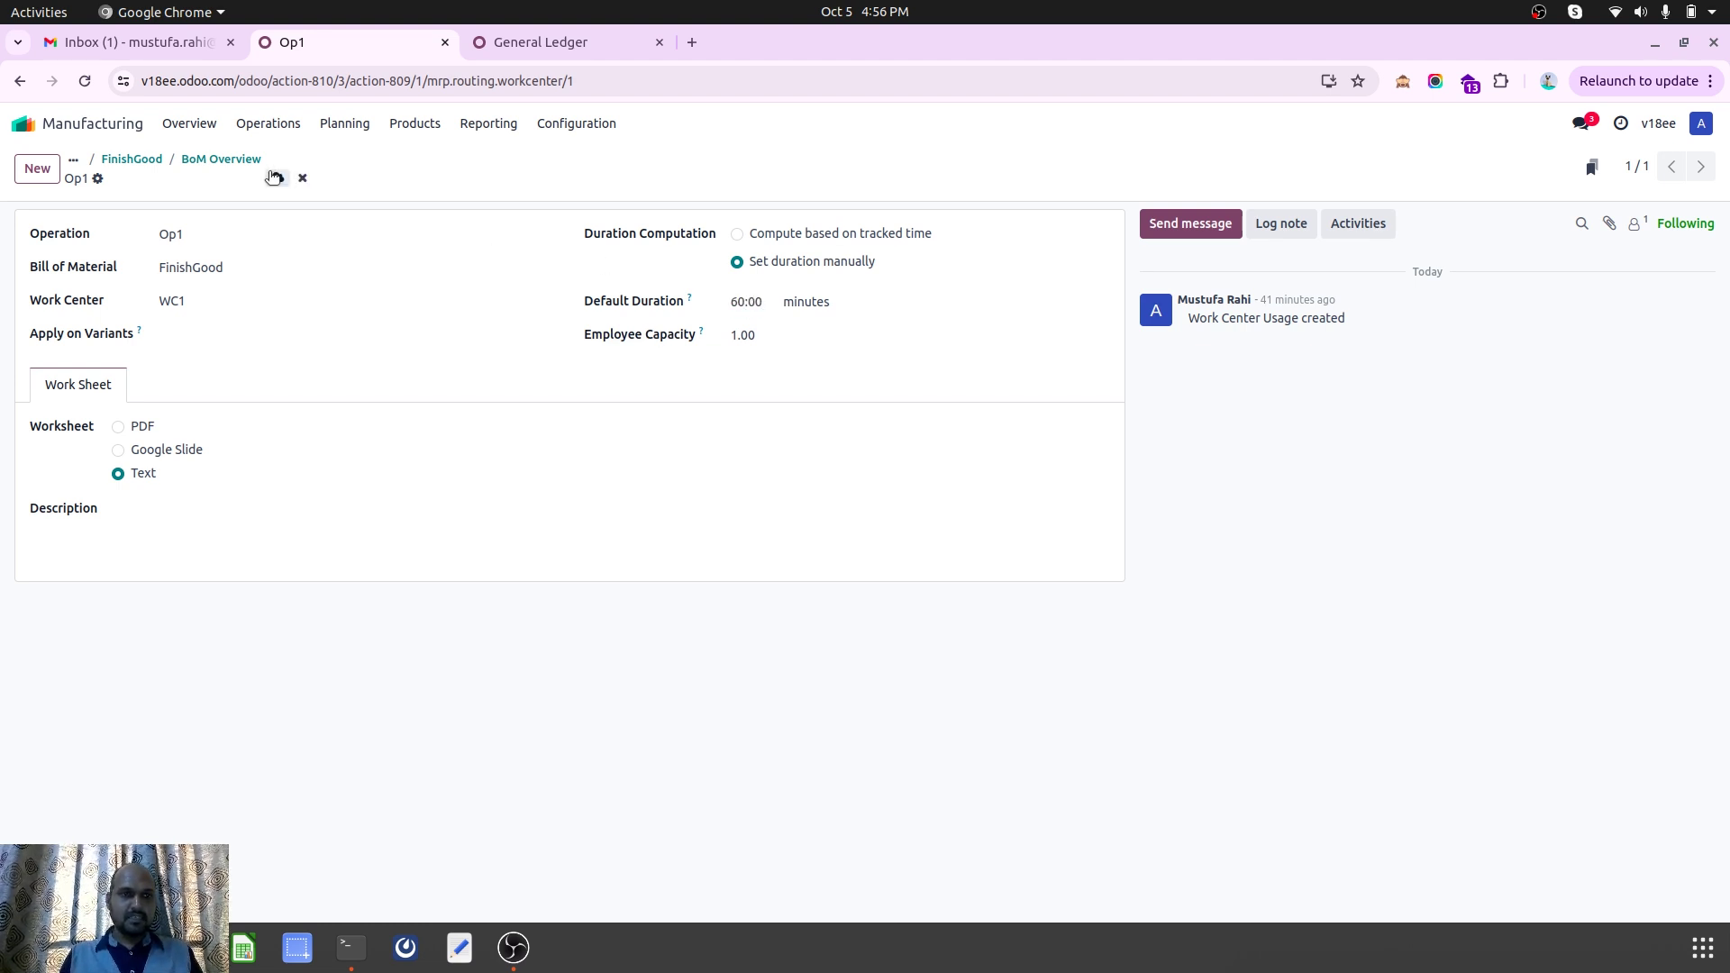
click(223, 159)
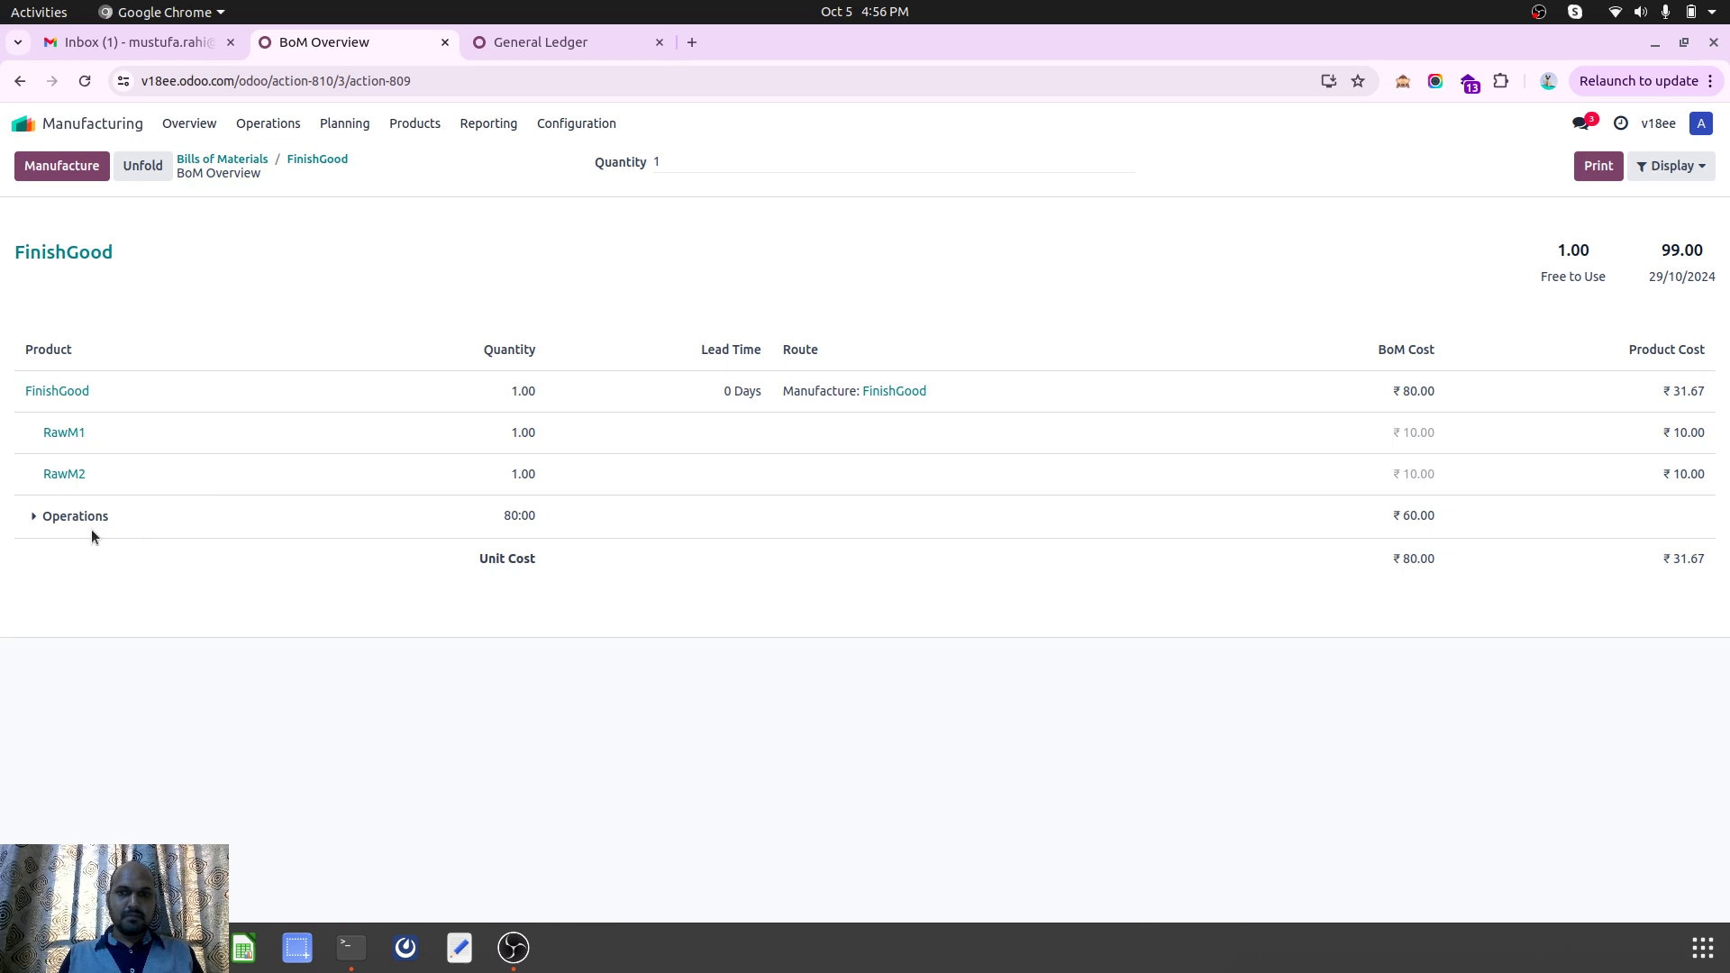
Compare Op1's updated cost in the BoM overview with work center WC1's per-workcenter and per-employee rates
click(56, 517)
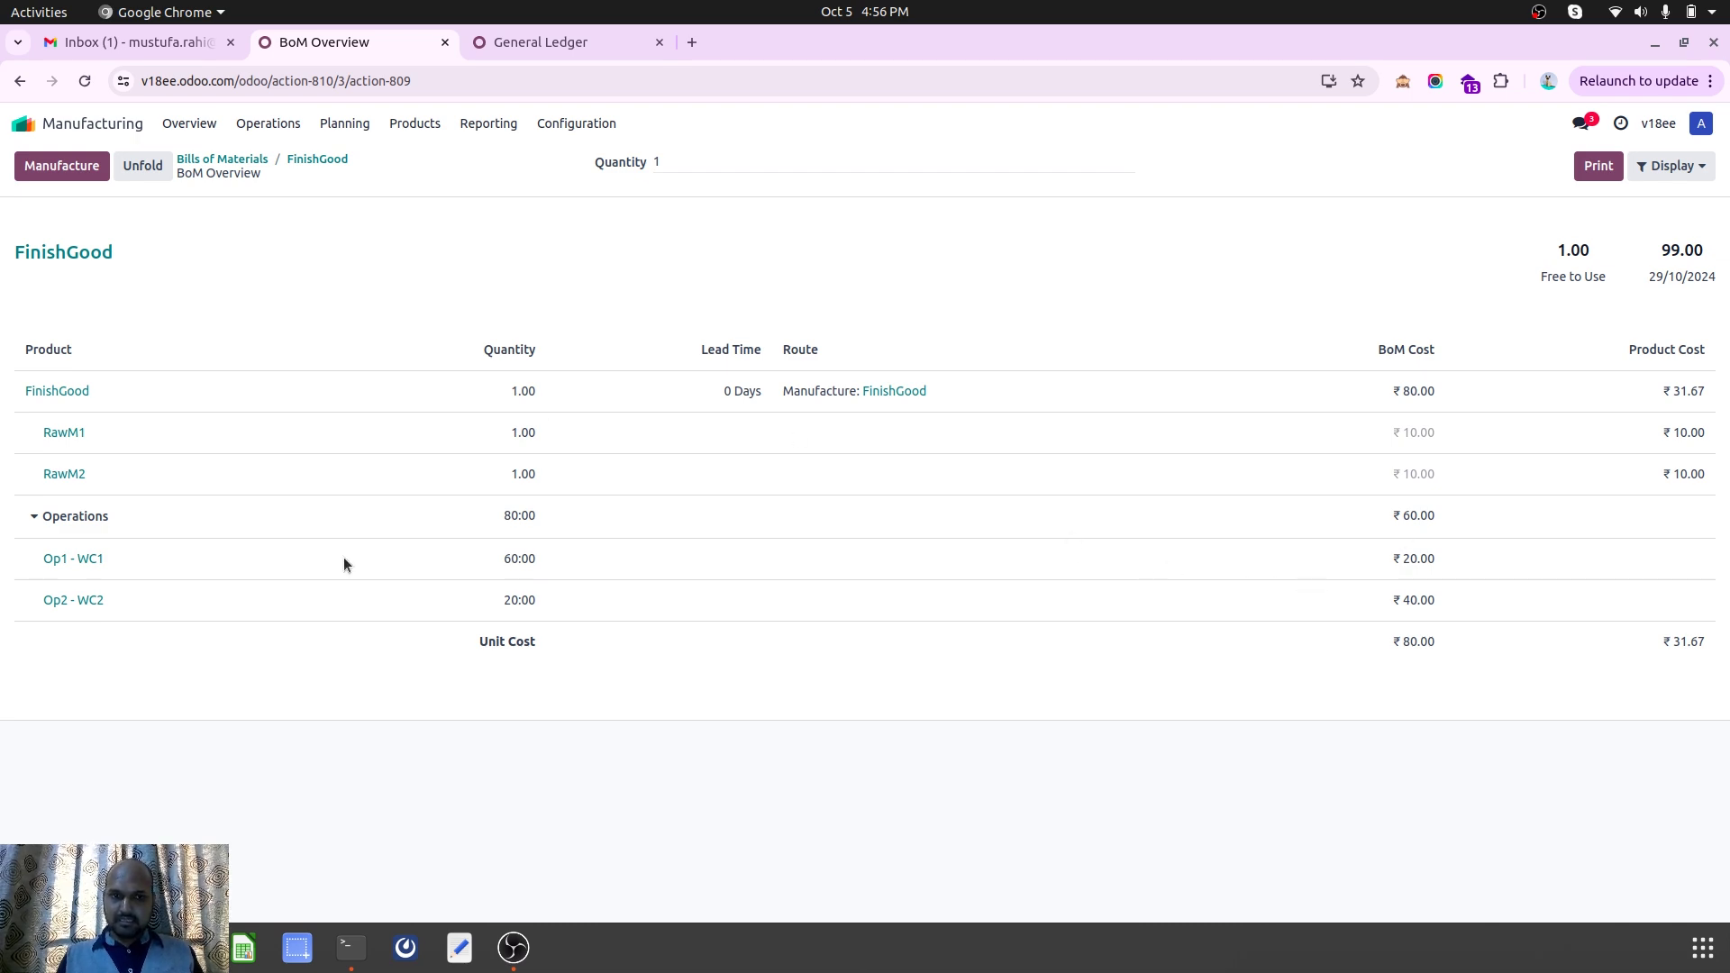
click(79, 558)
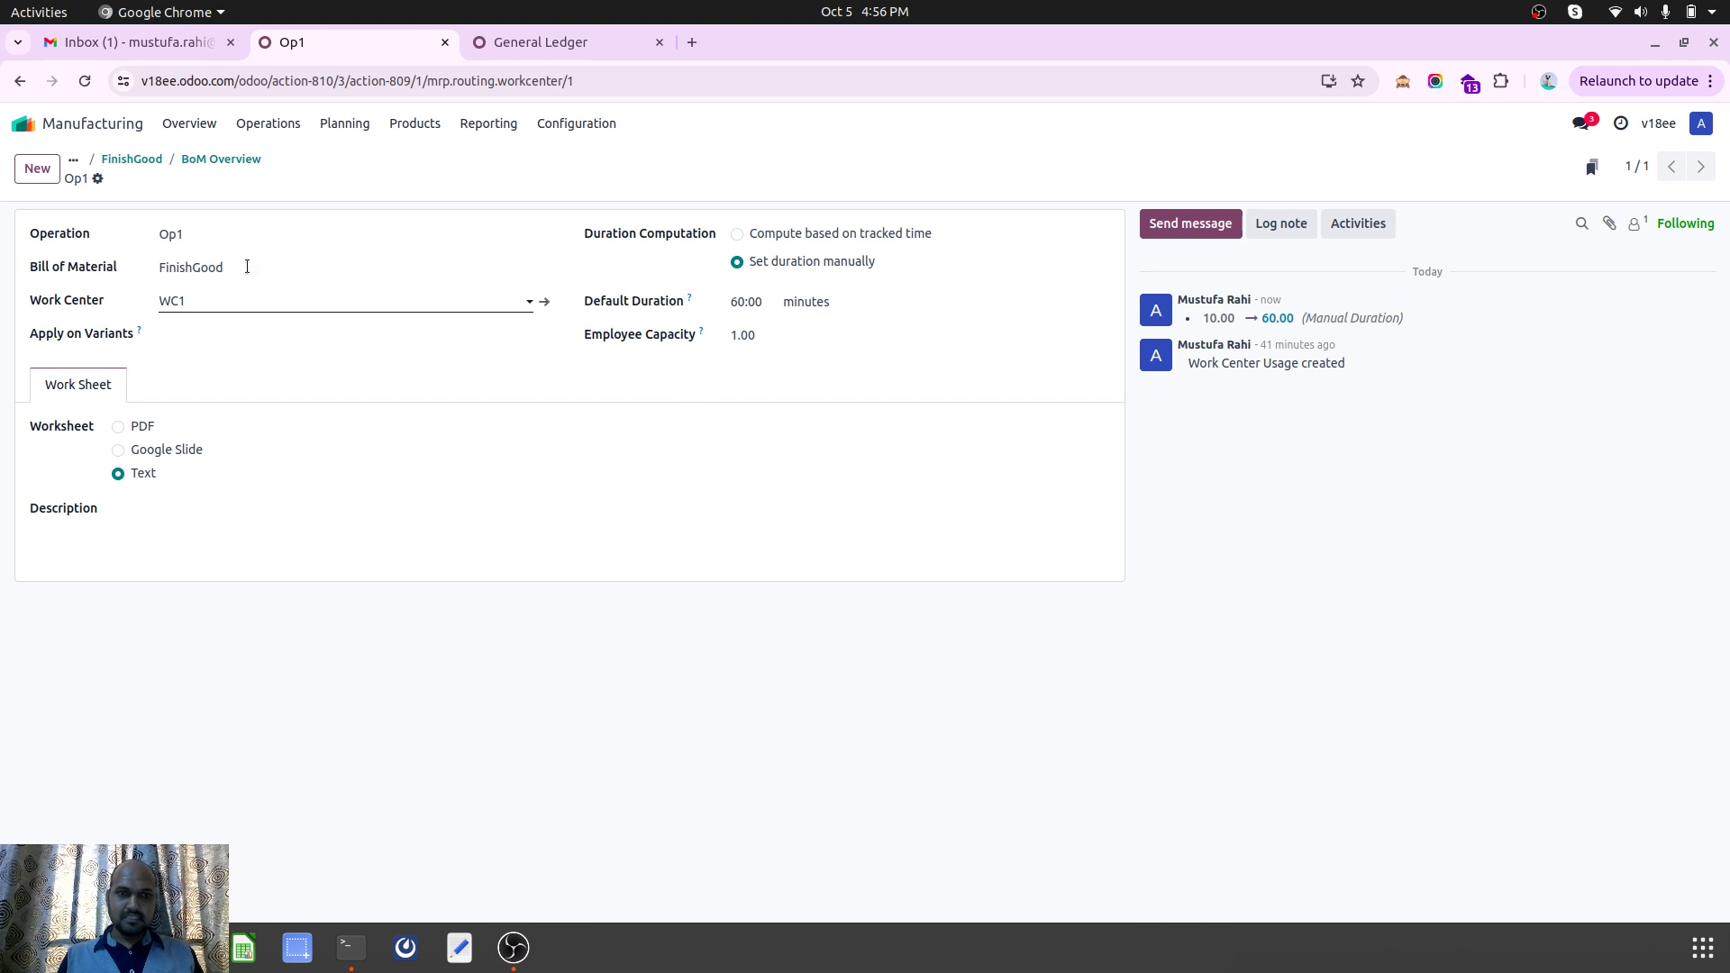
click(547, 307)
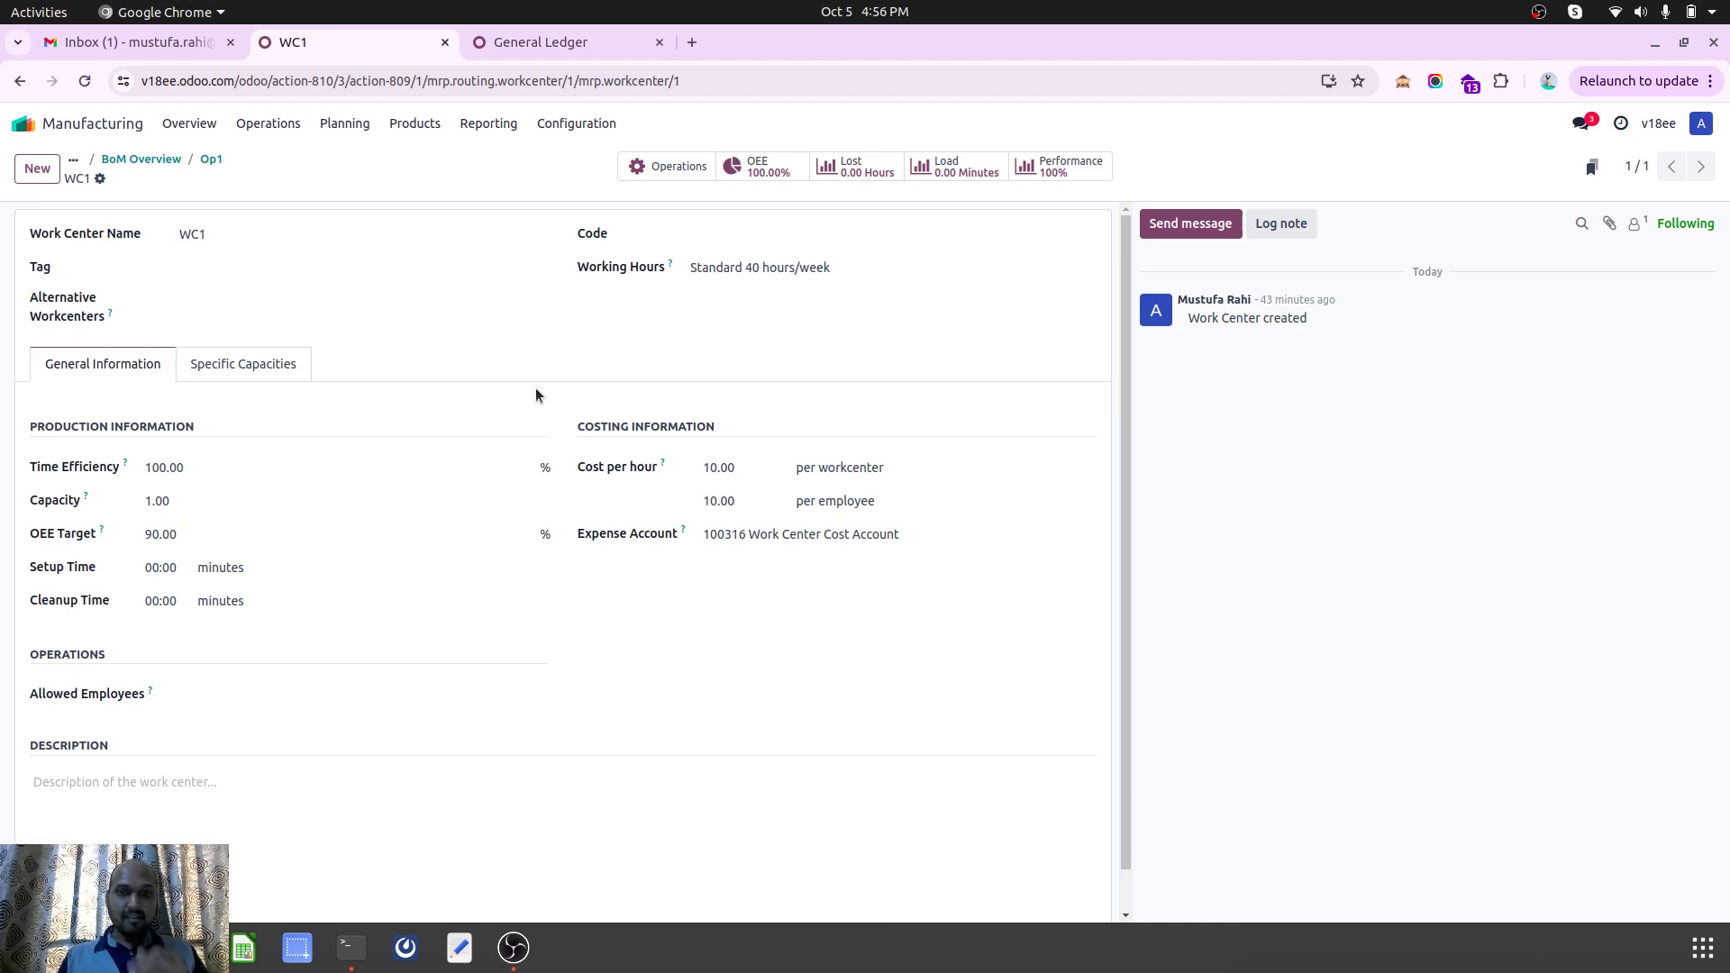
click(210, 162)
click(239, 160)
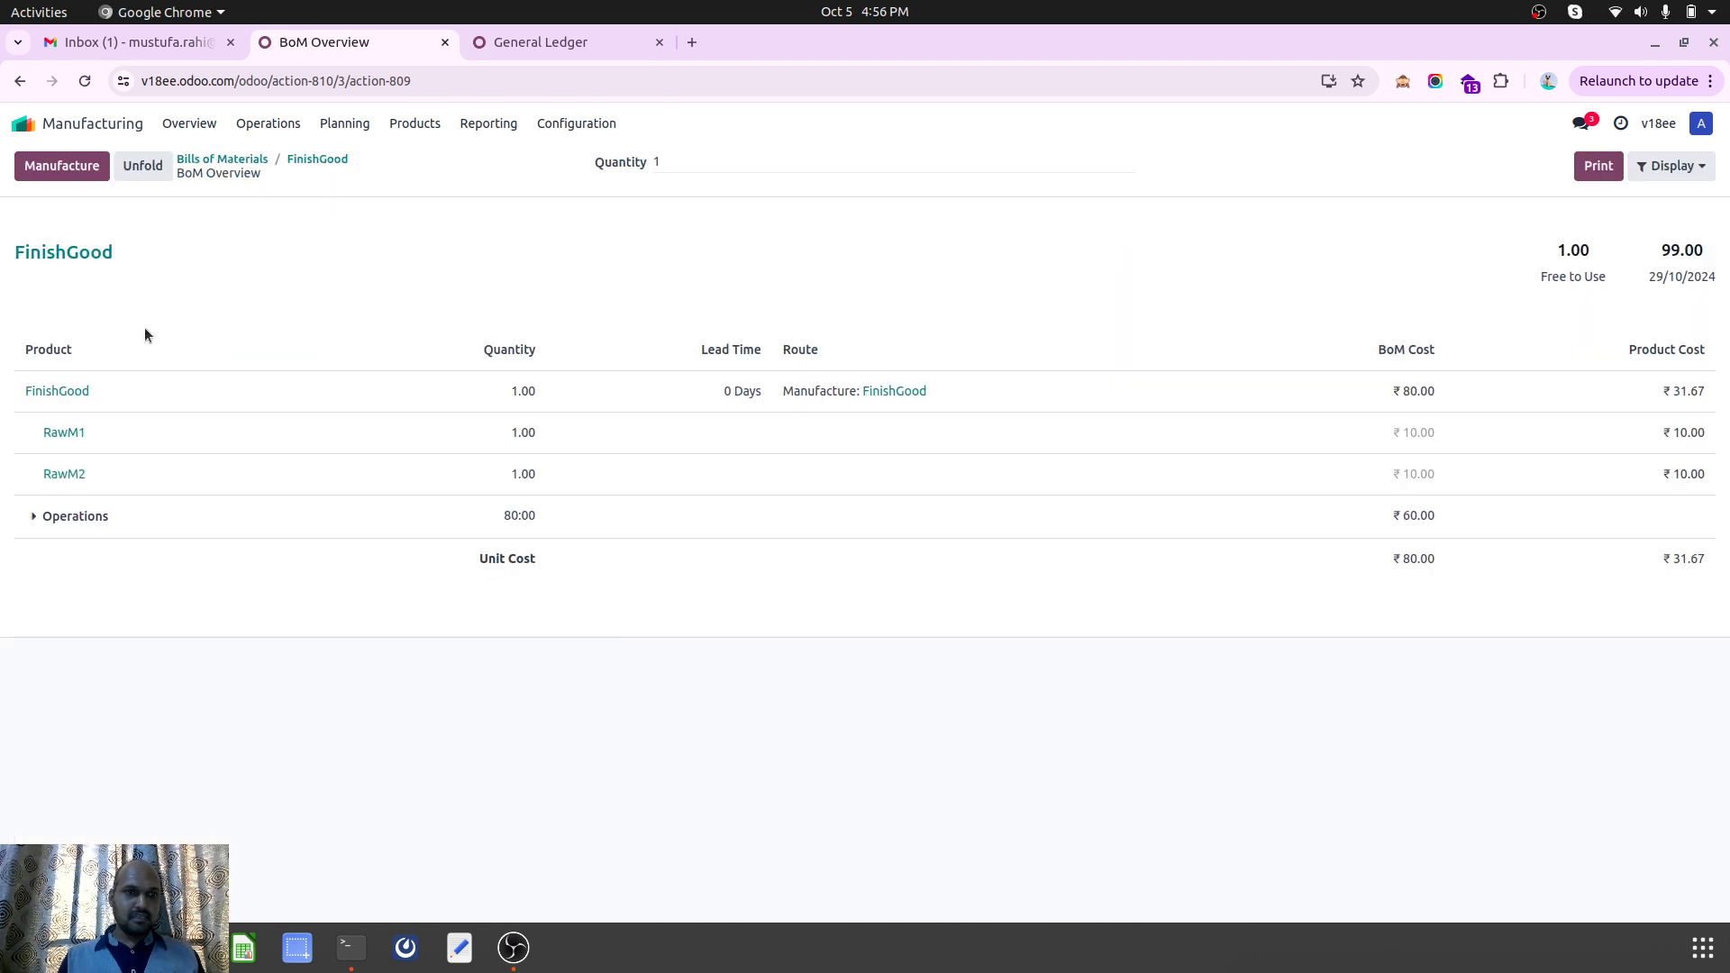
Set the cost per hour per employee of Op2's work center WC2 to 0, save and return to Op2
click(75, 516)
click(88, 599)
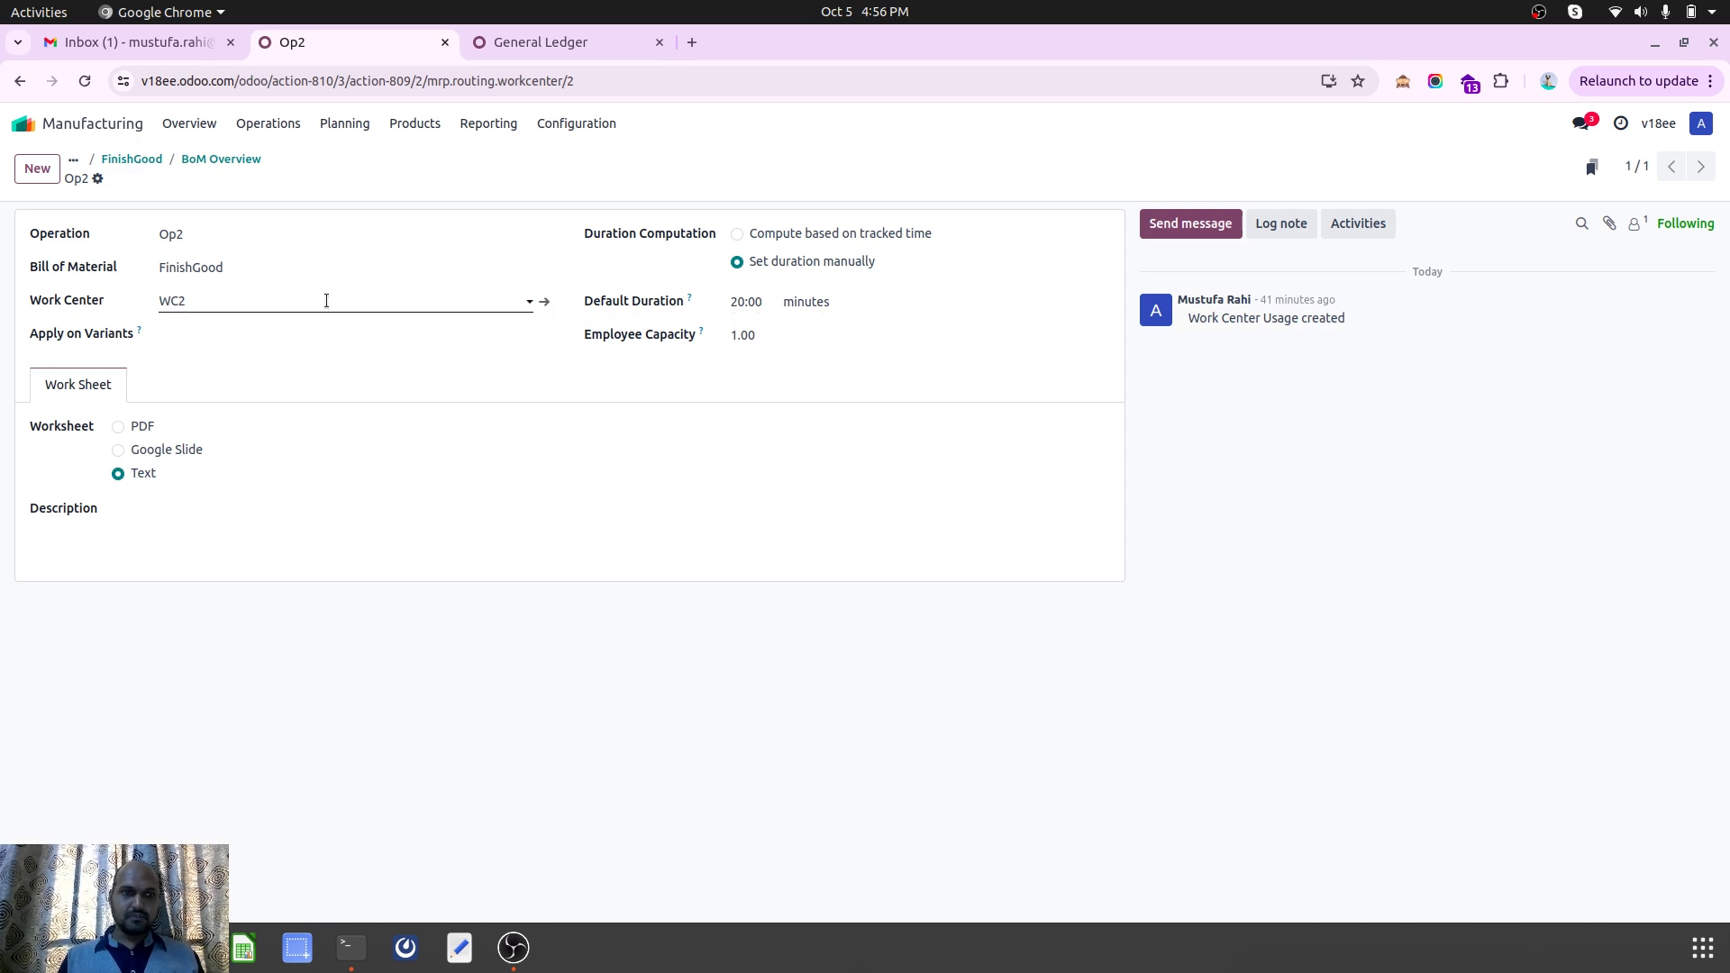
click(324, 301)
click(540, 301)
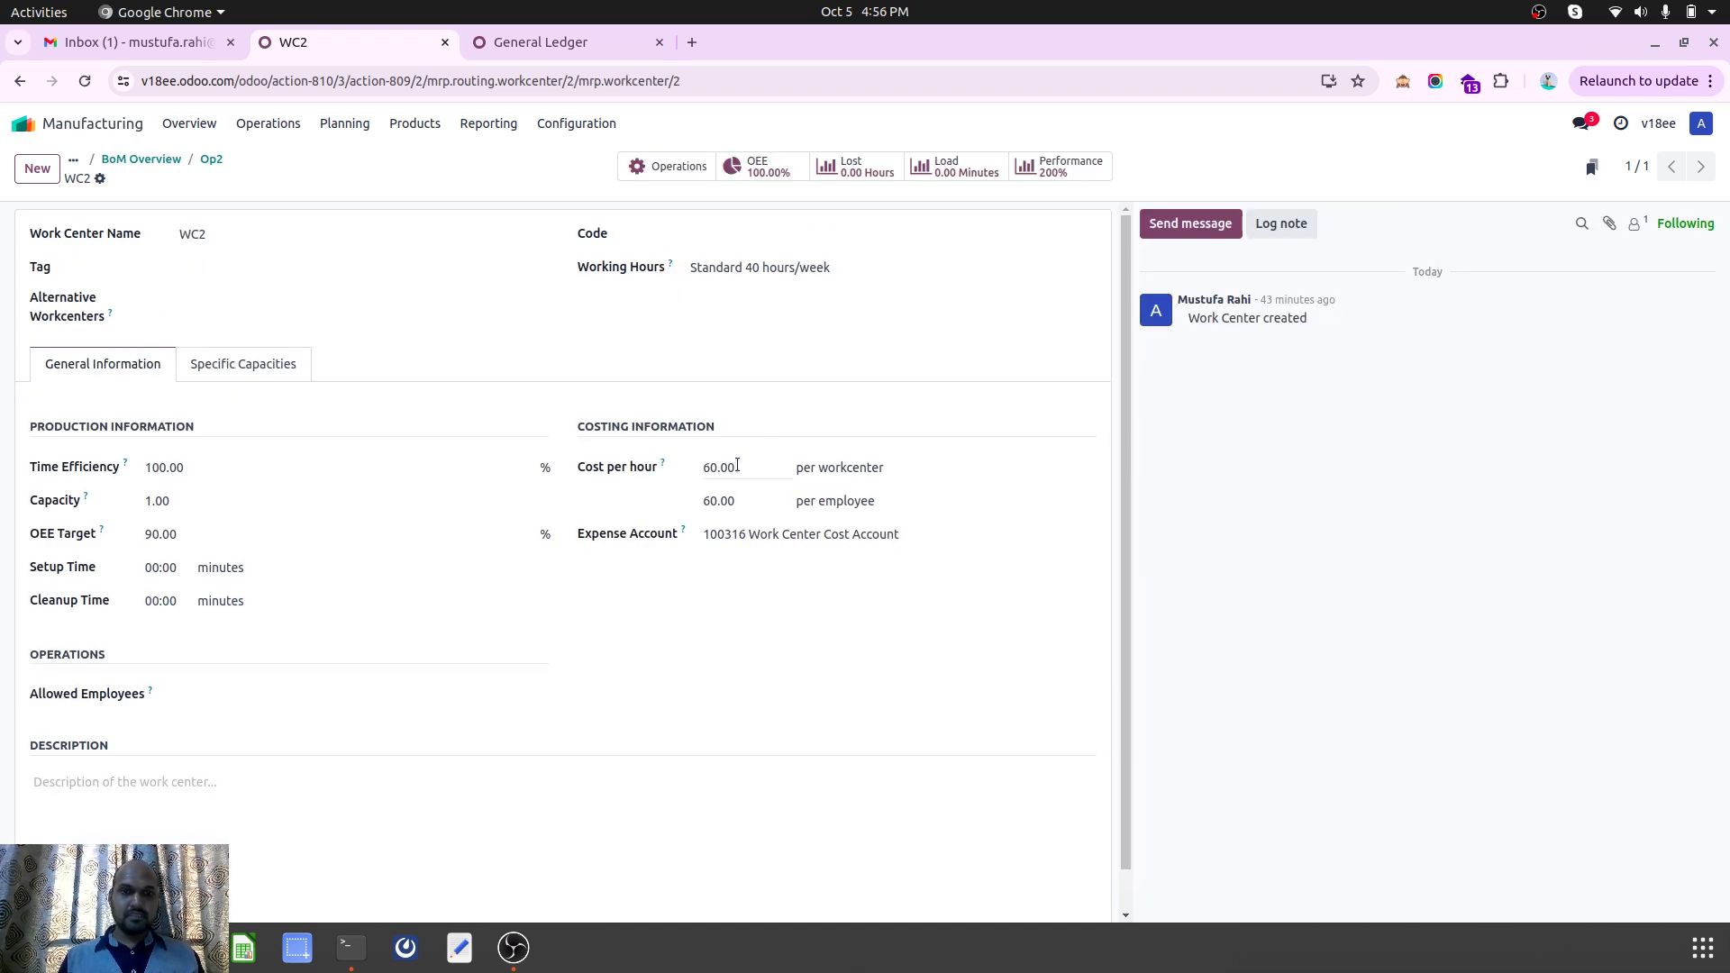
click(744, 501)
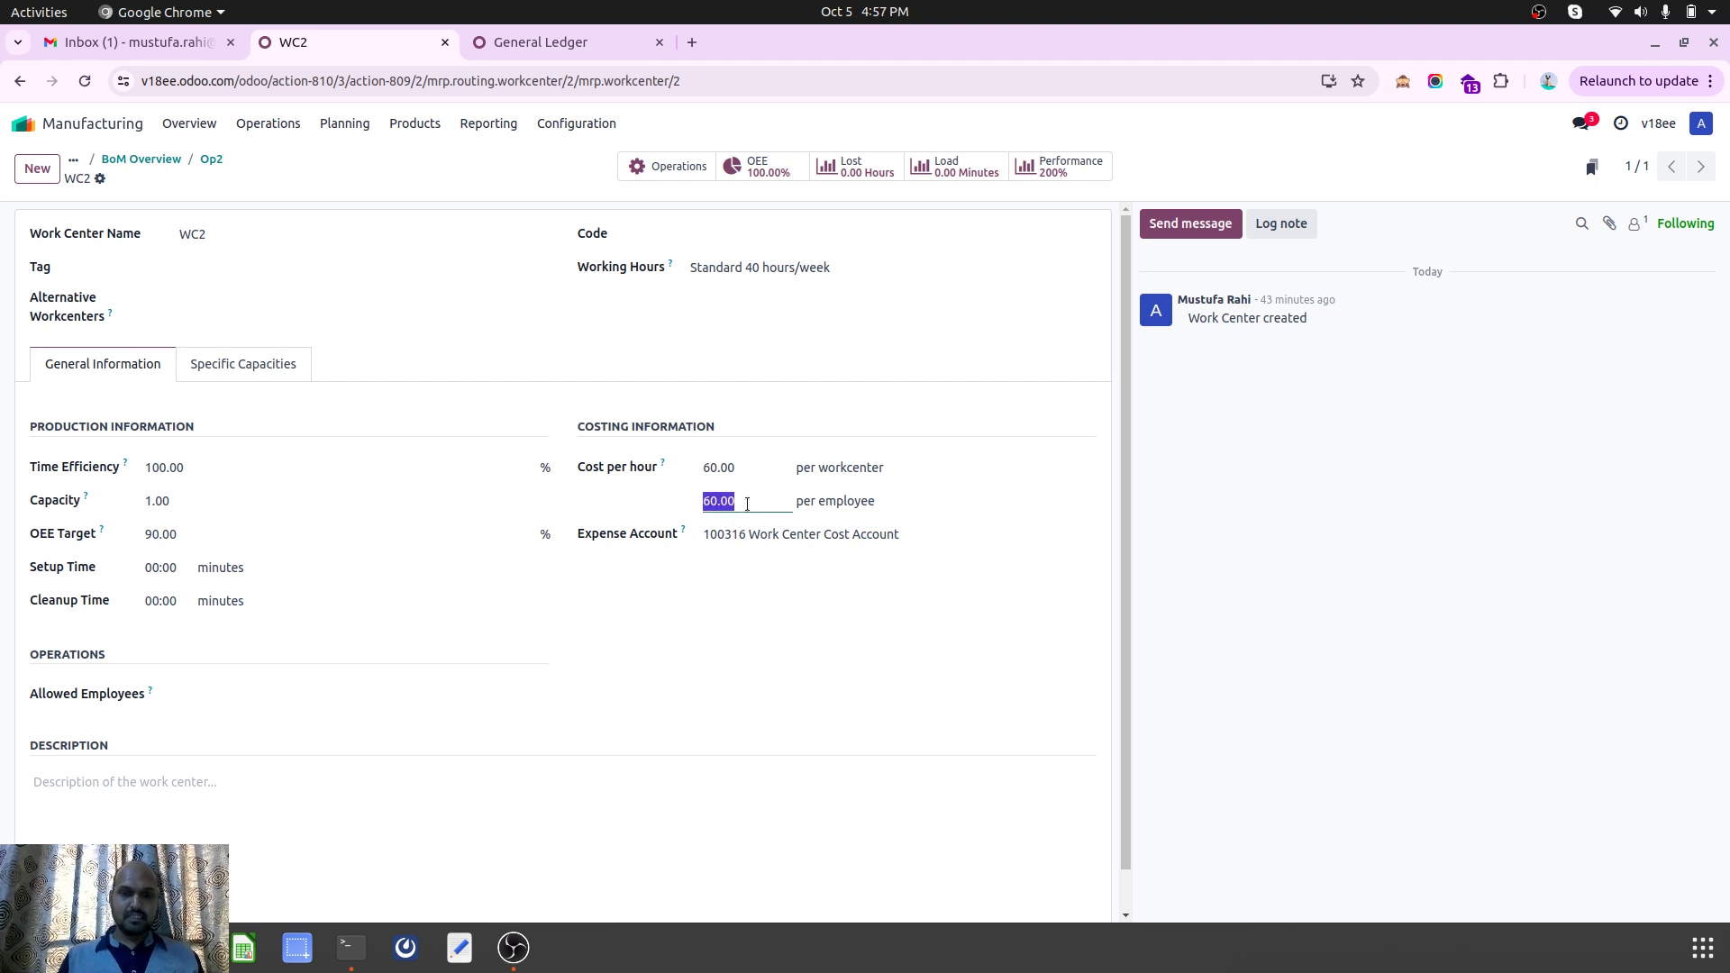
text(0)
click(239, 177)
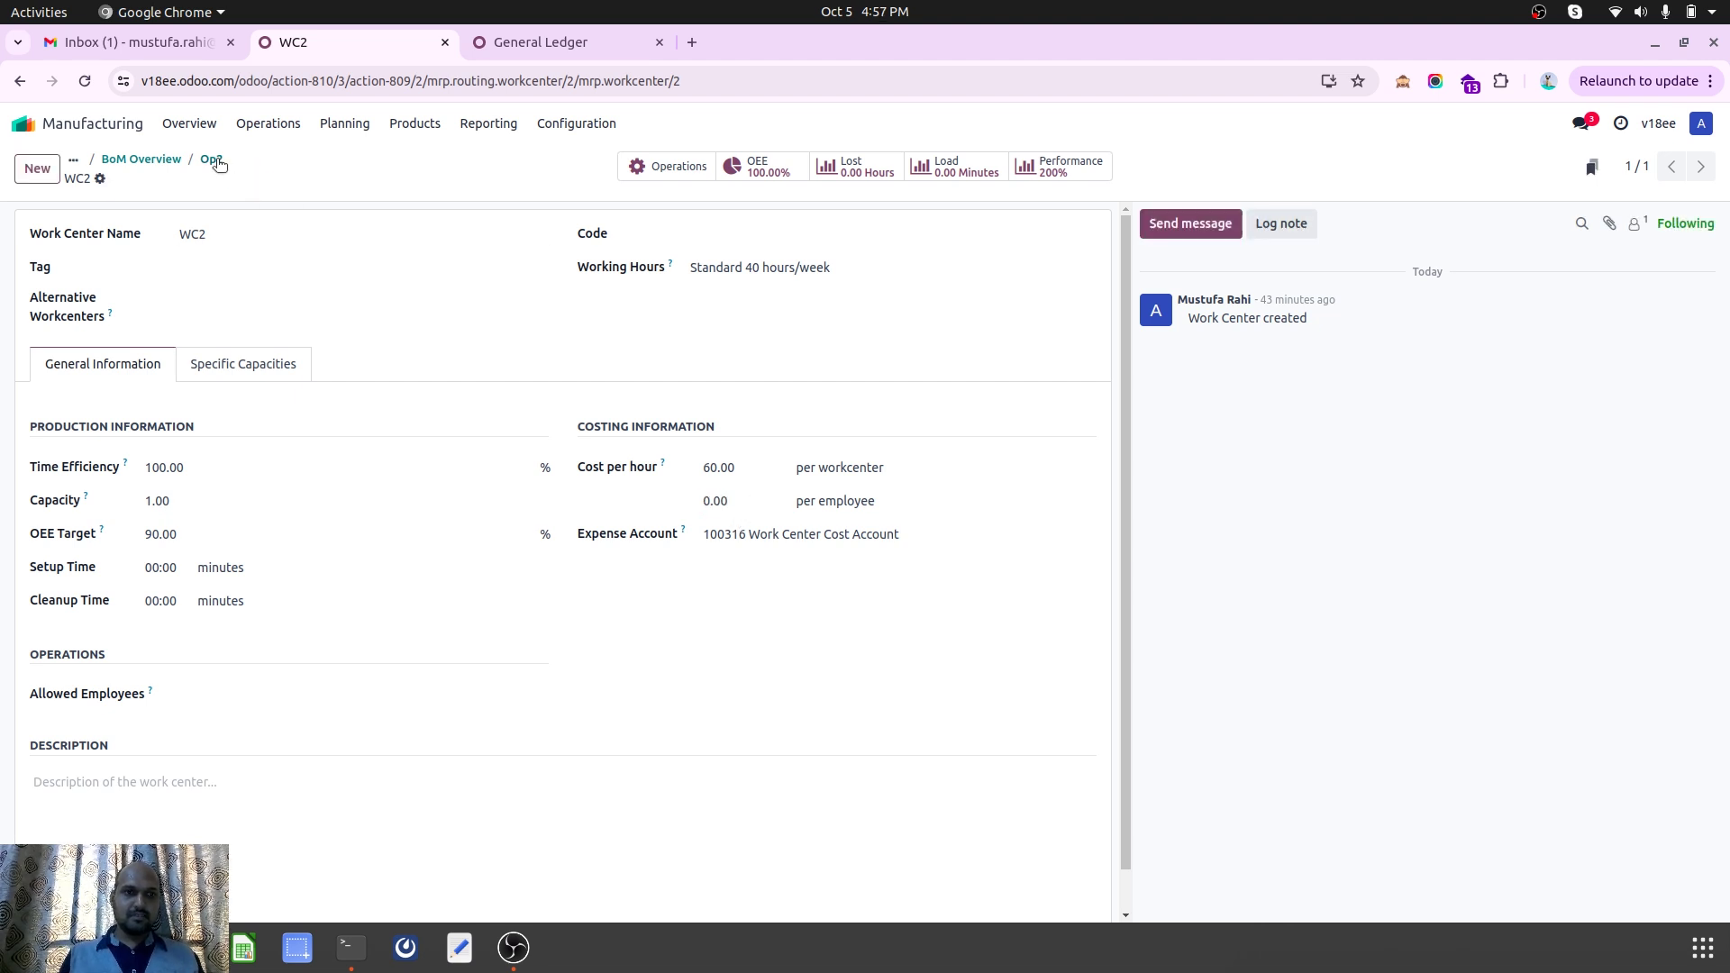
click(211, 158)
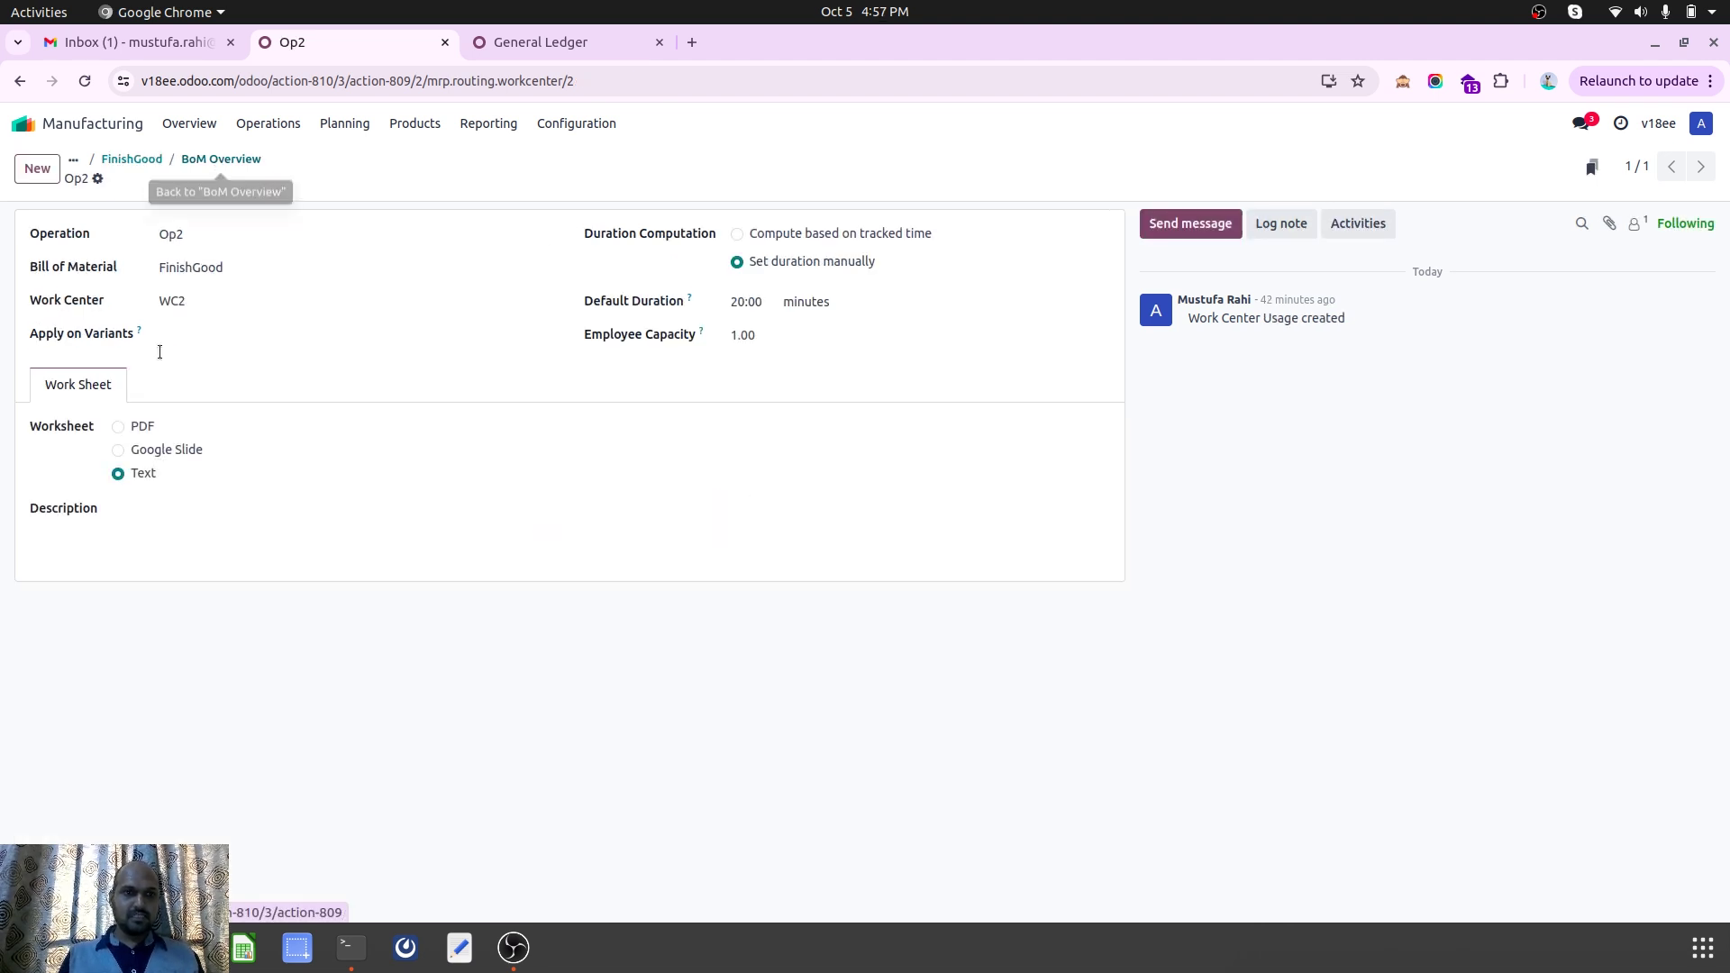
Check Op2's cost in the BoM overview, set its work center WC2's cost per hour per employee to 60 and return to Op2
click(230, 161)
click(137, 526)
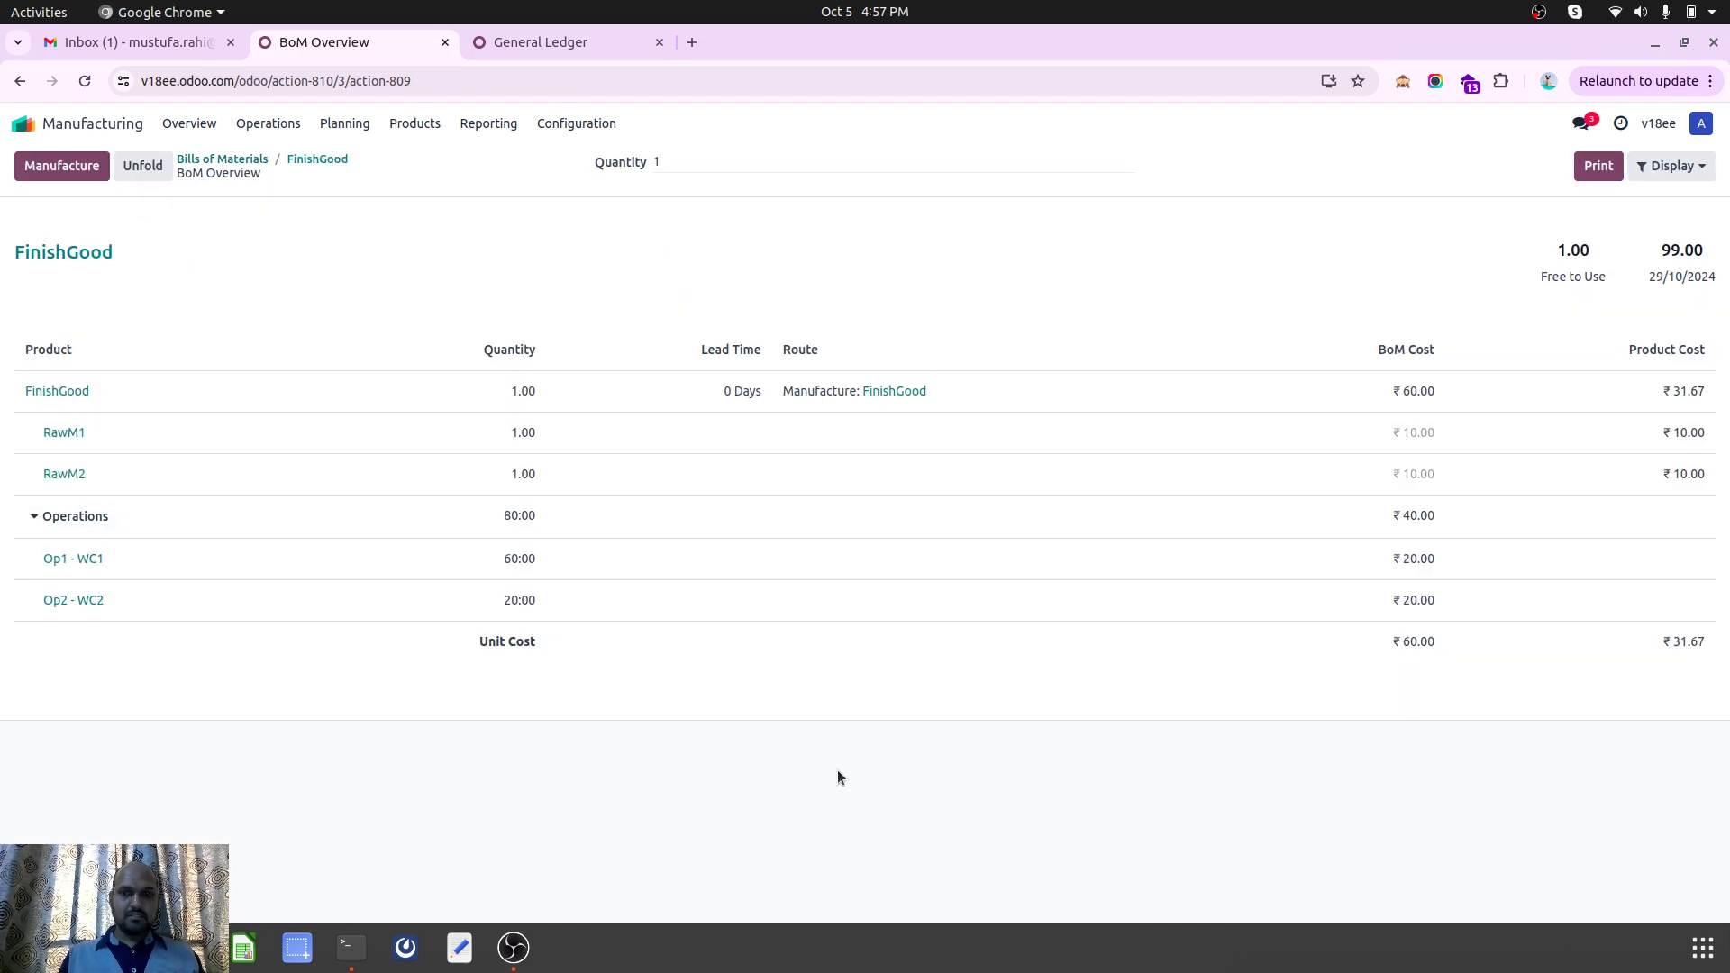
click(60, 601)
click(208, 307)
click(544, 302)
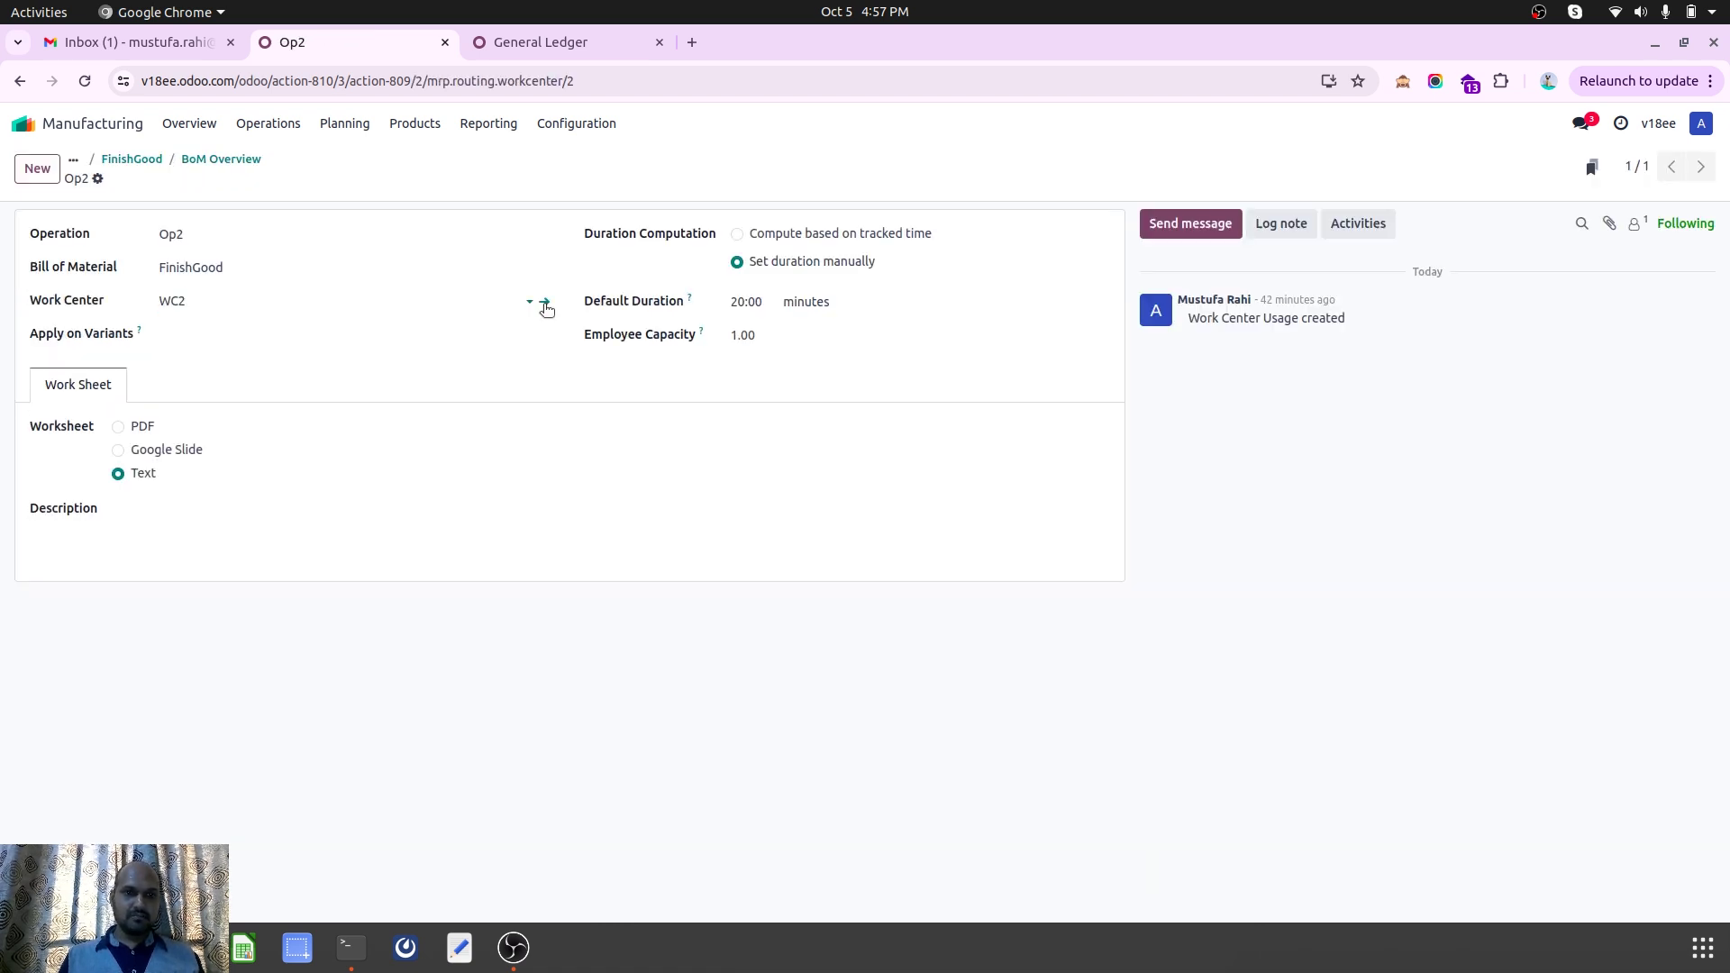
click(761, 507)
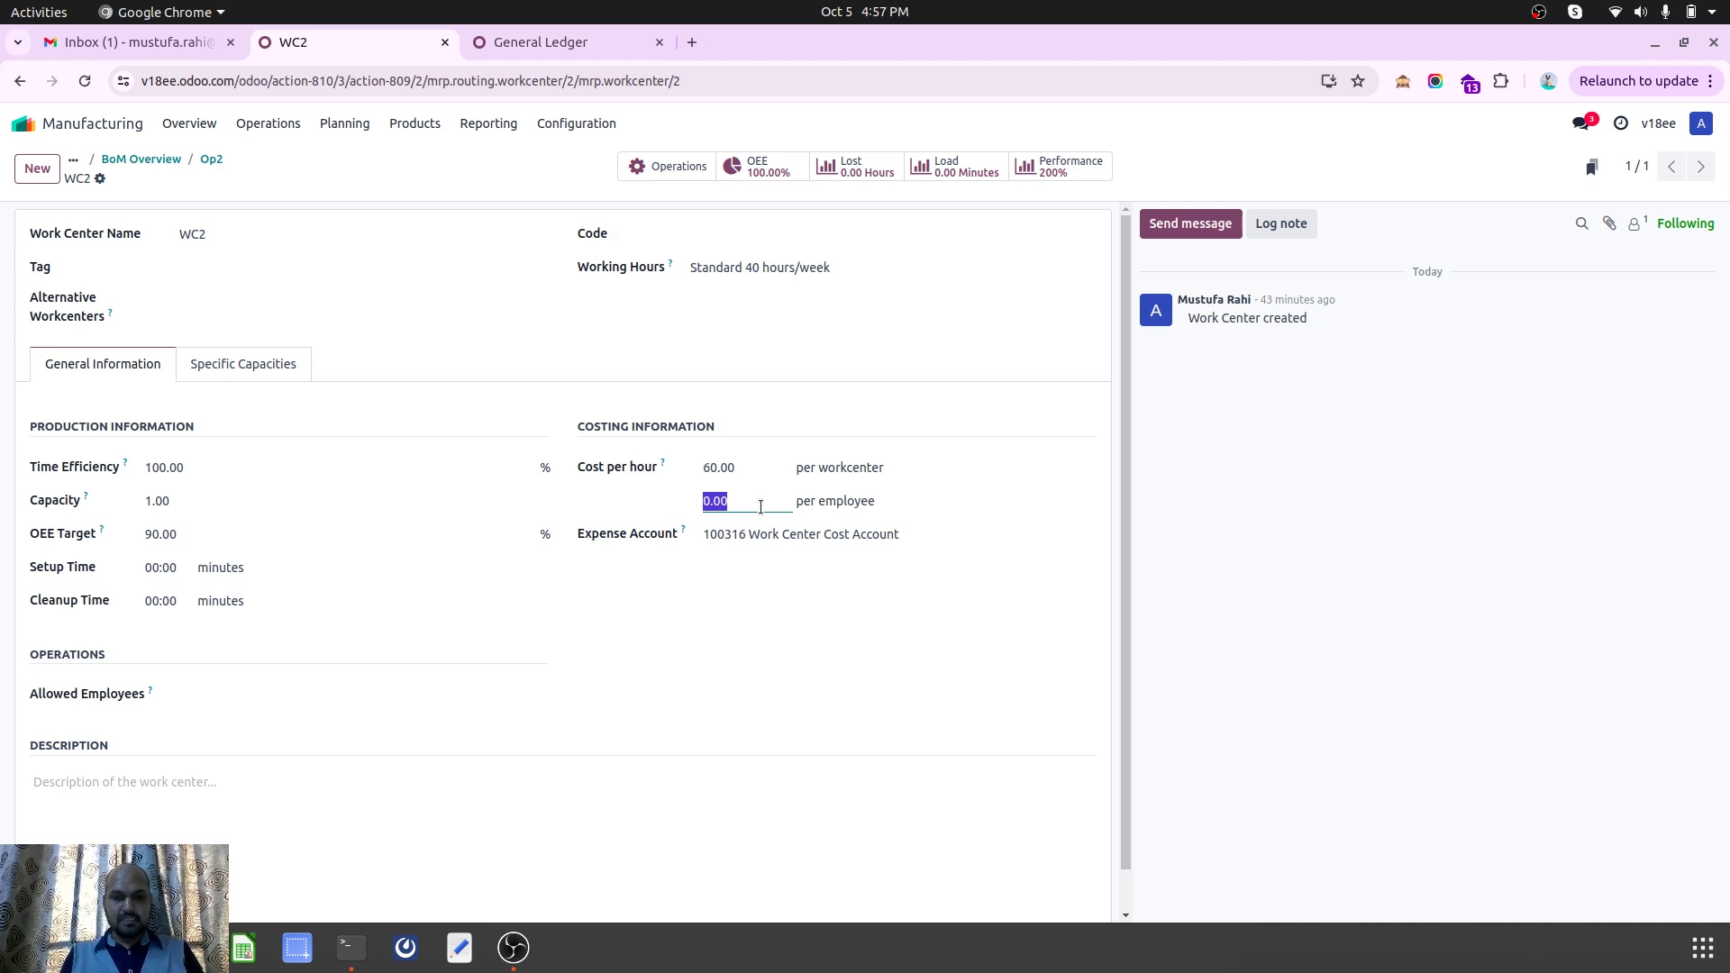
text(60)
click(239, 178)
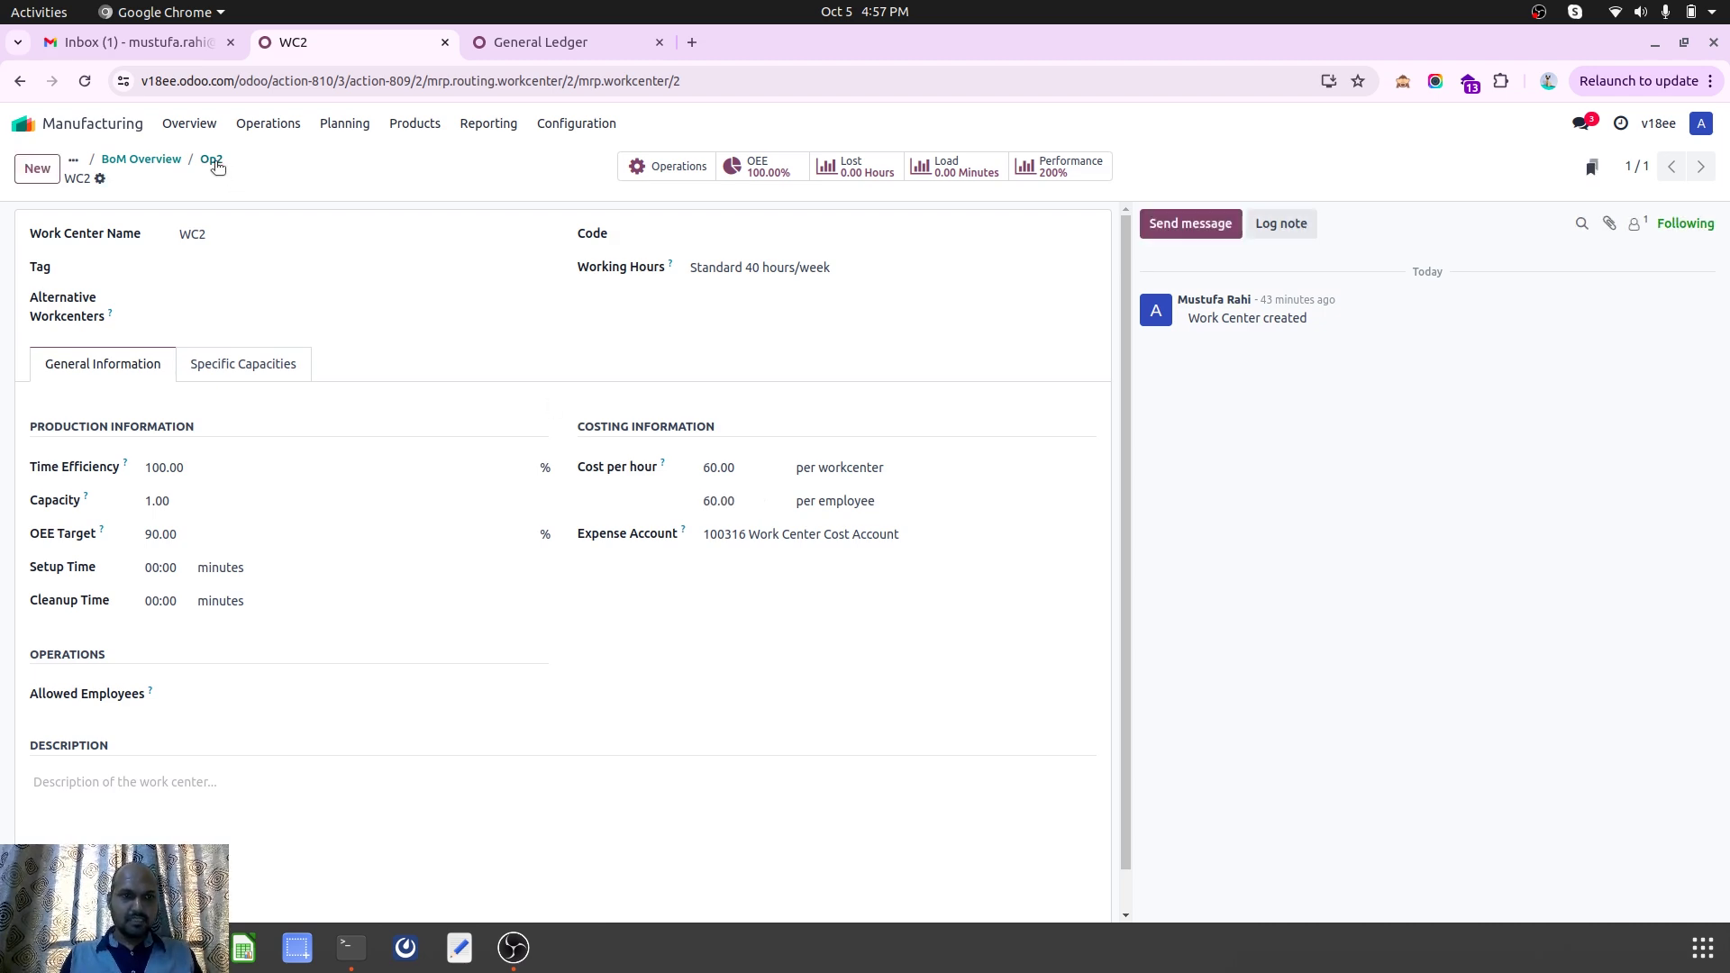
click(211, 159)
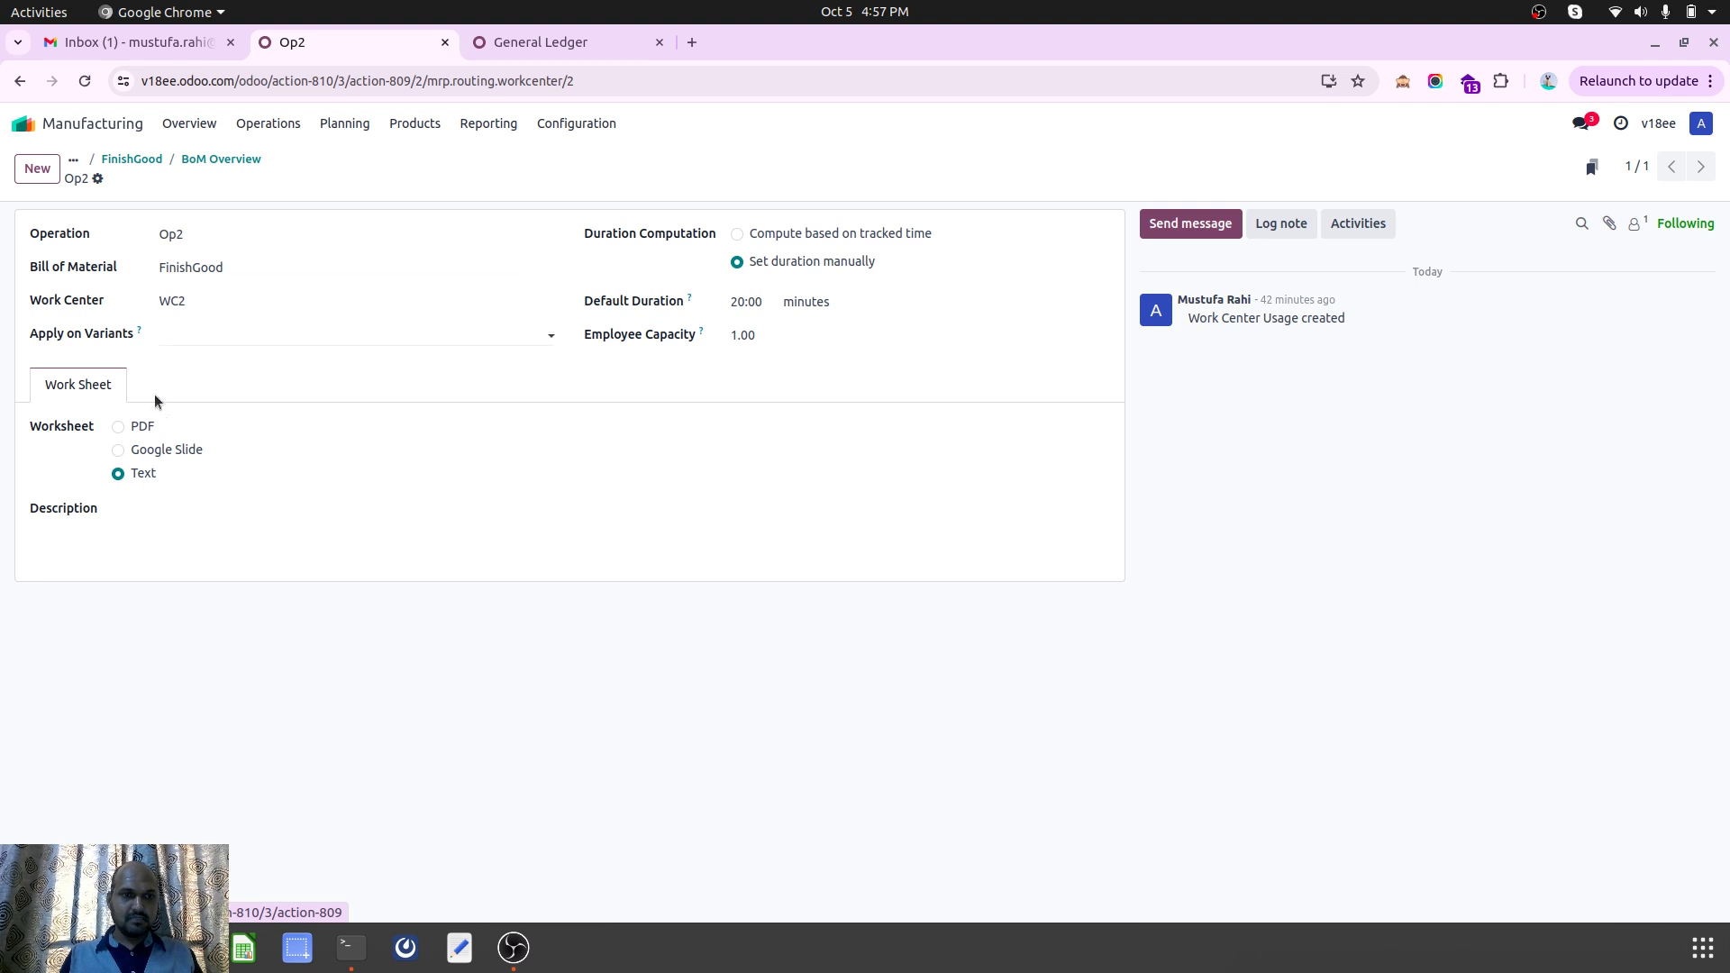
Review the operation costs in the BoM overview and compare them with the hourly rates of Op1's work center WC1
click(207, 158)
click(72, 516)
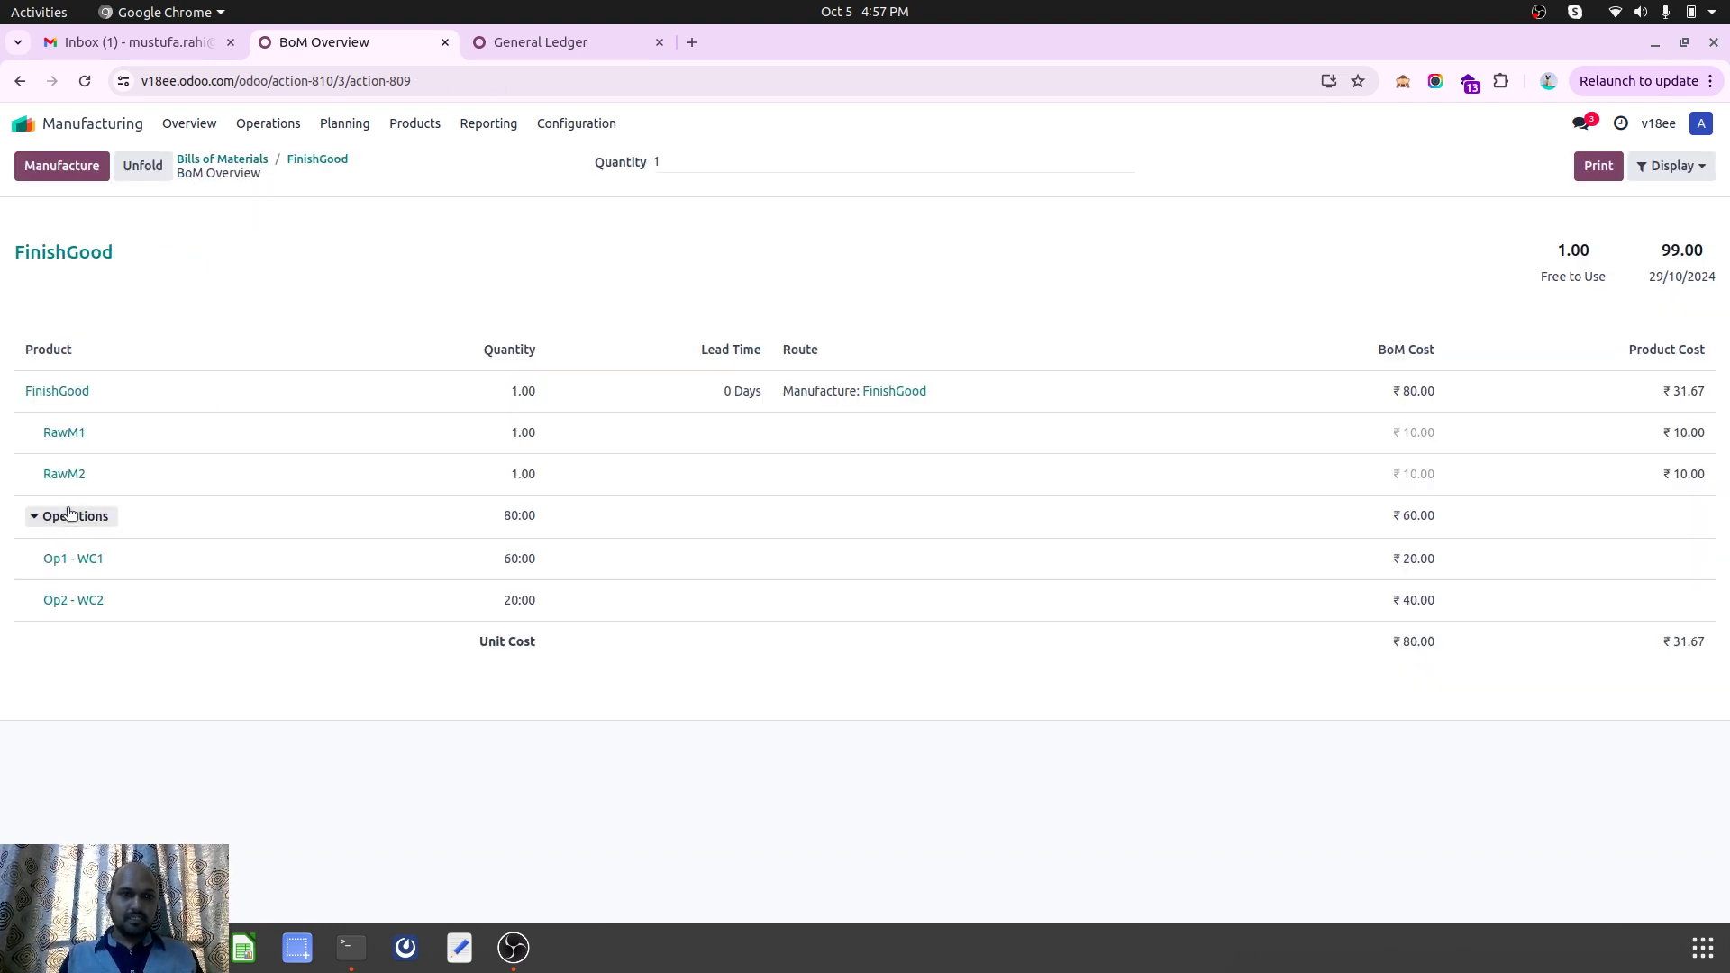
click(91, 560)
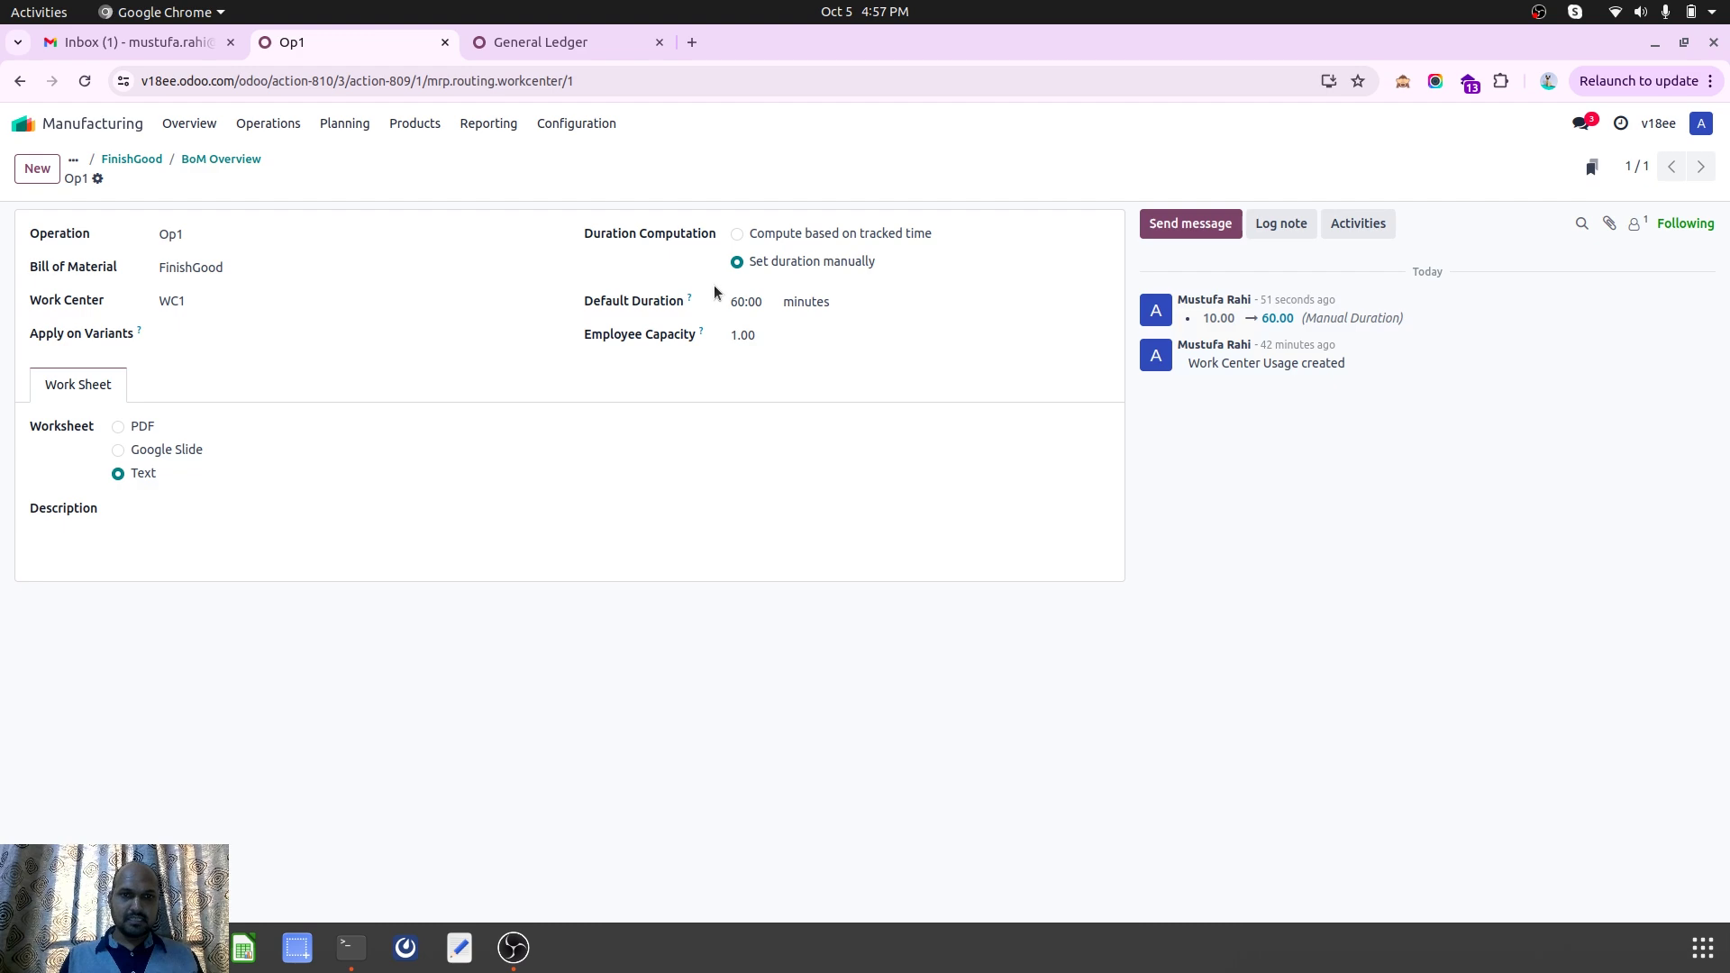
click(546, 307)
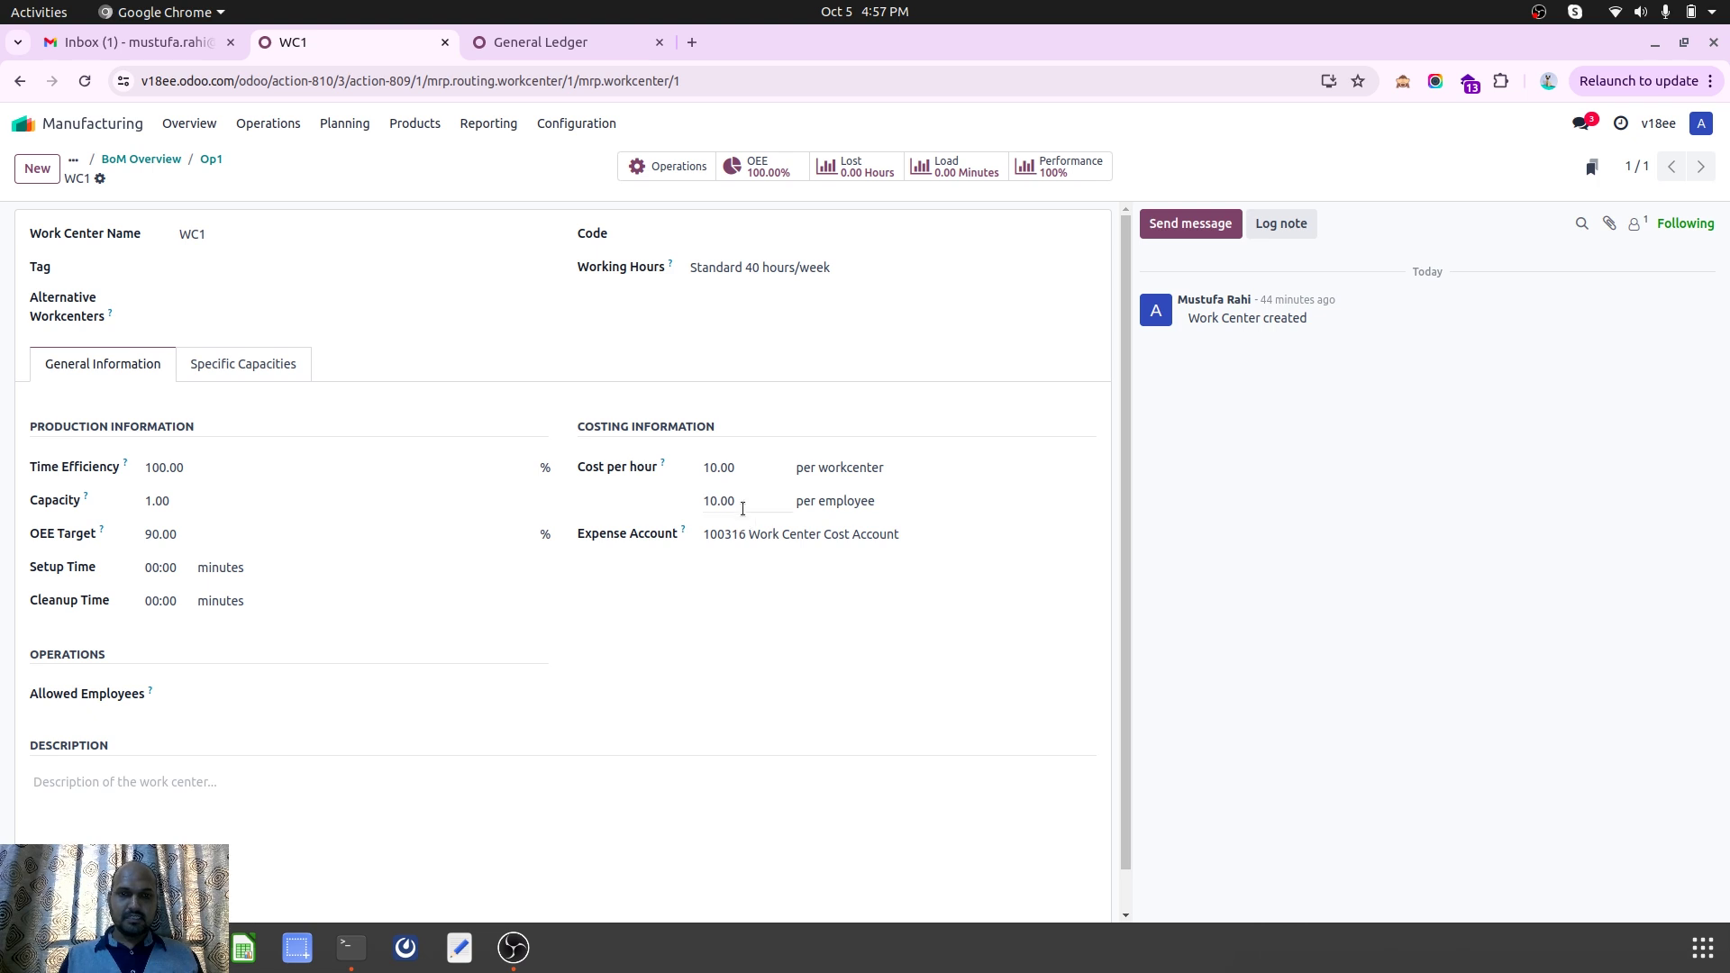
click(213, 159)
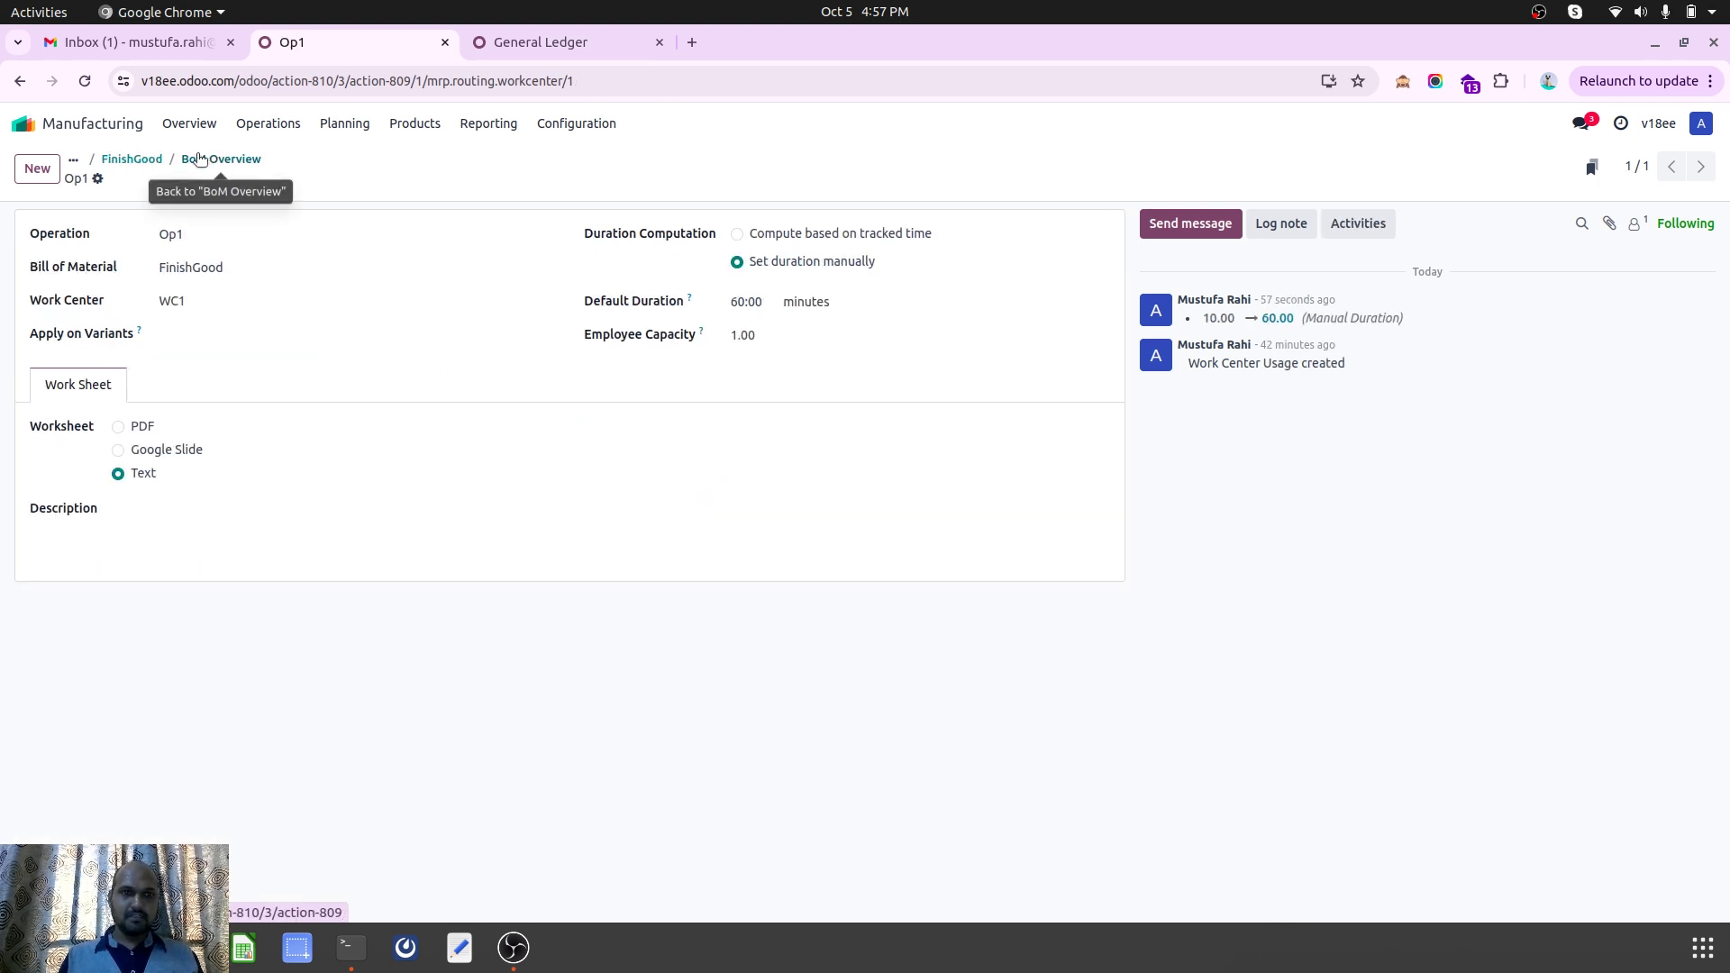
click(200, 160)
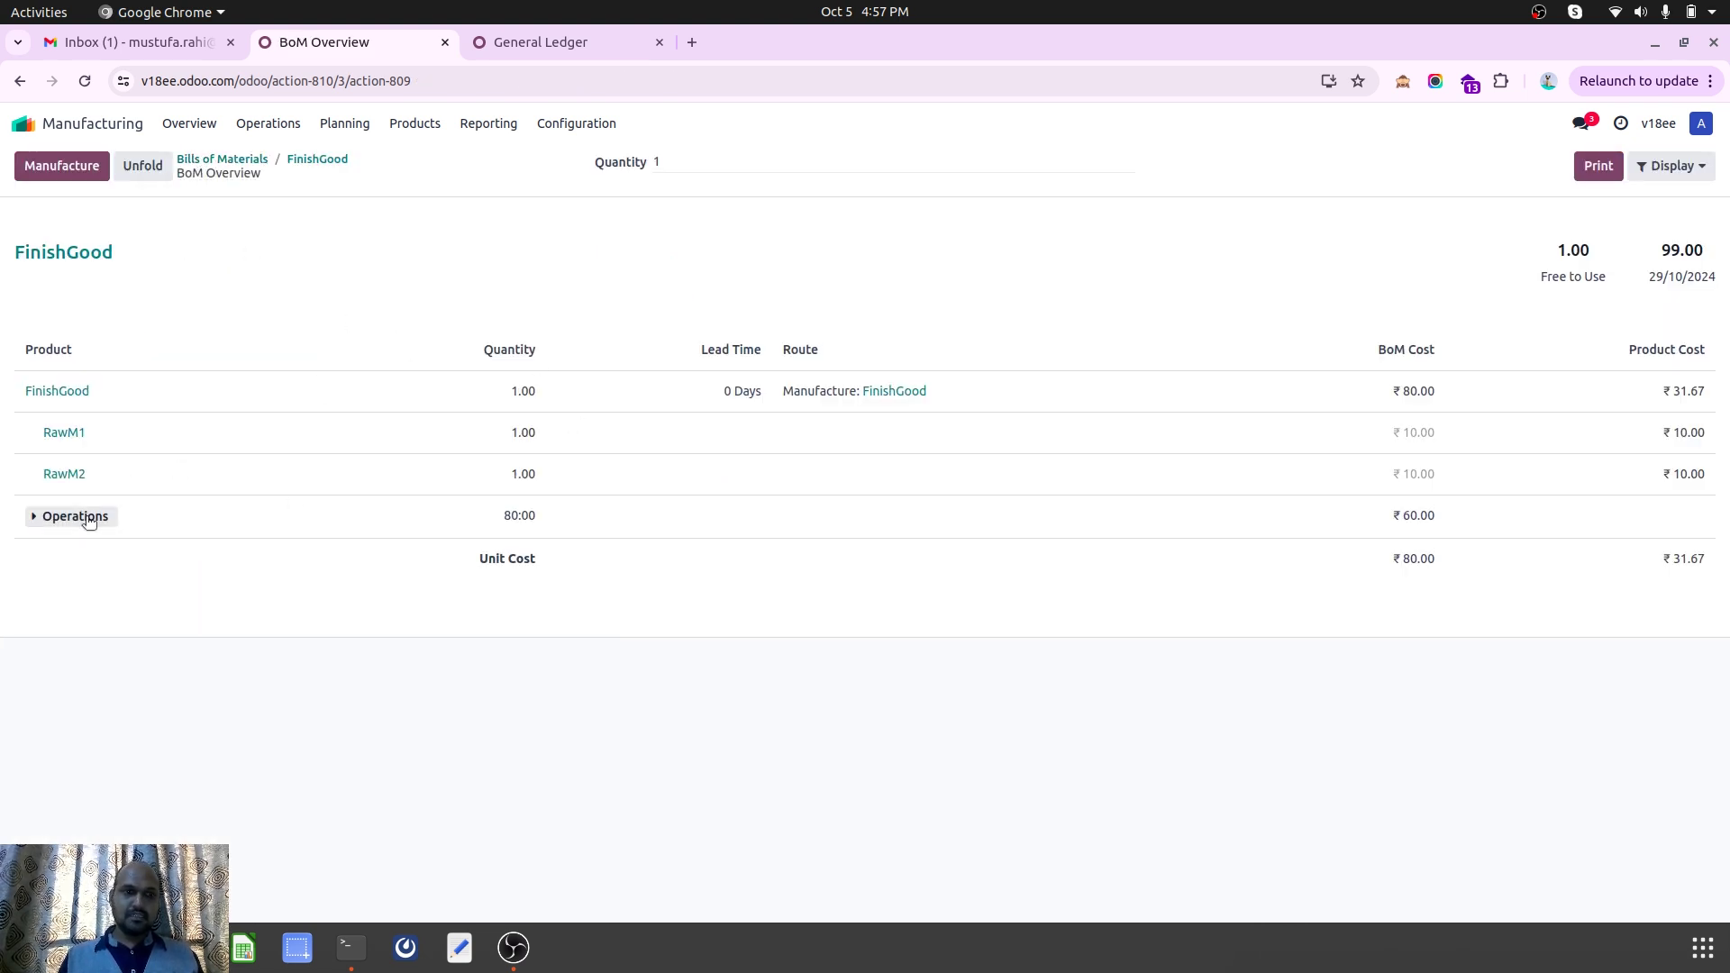
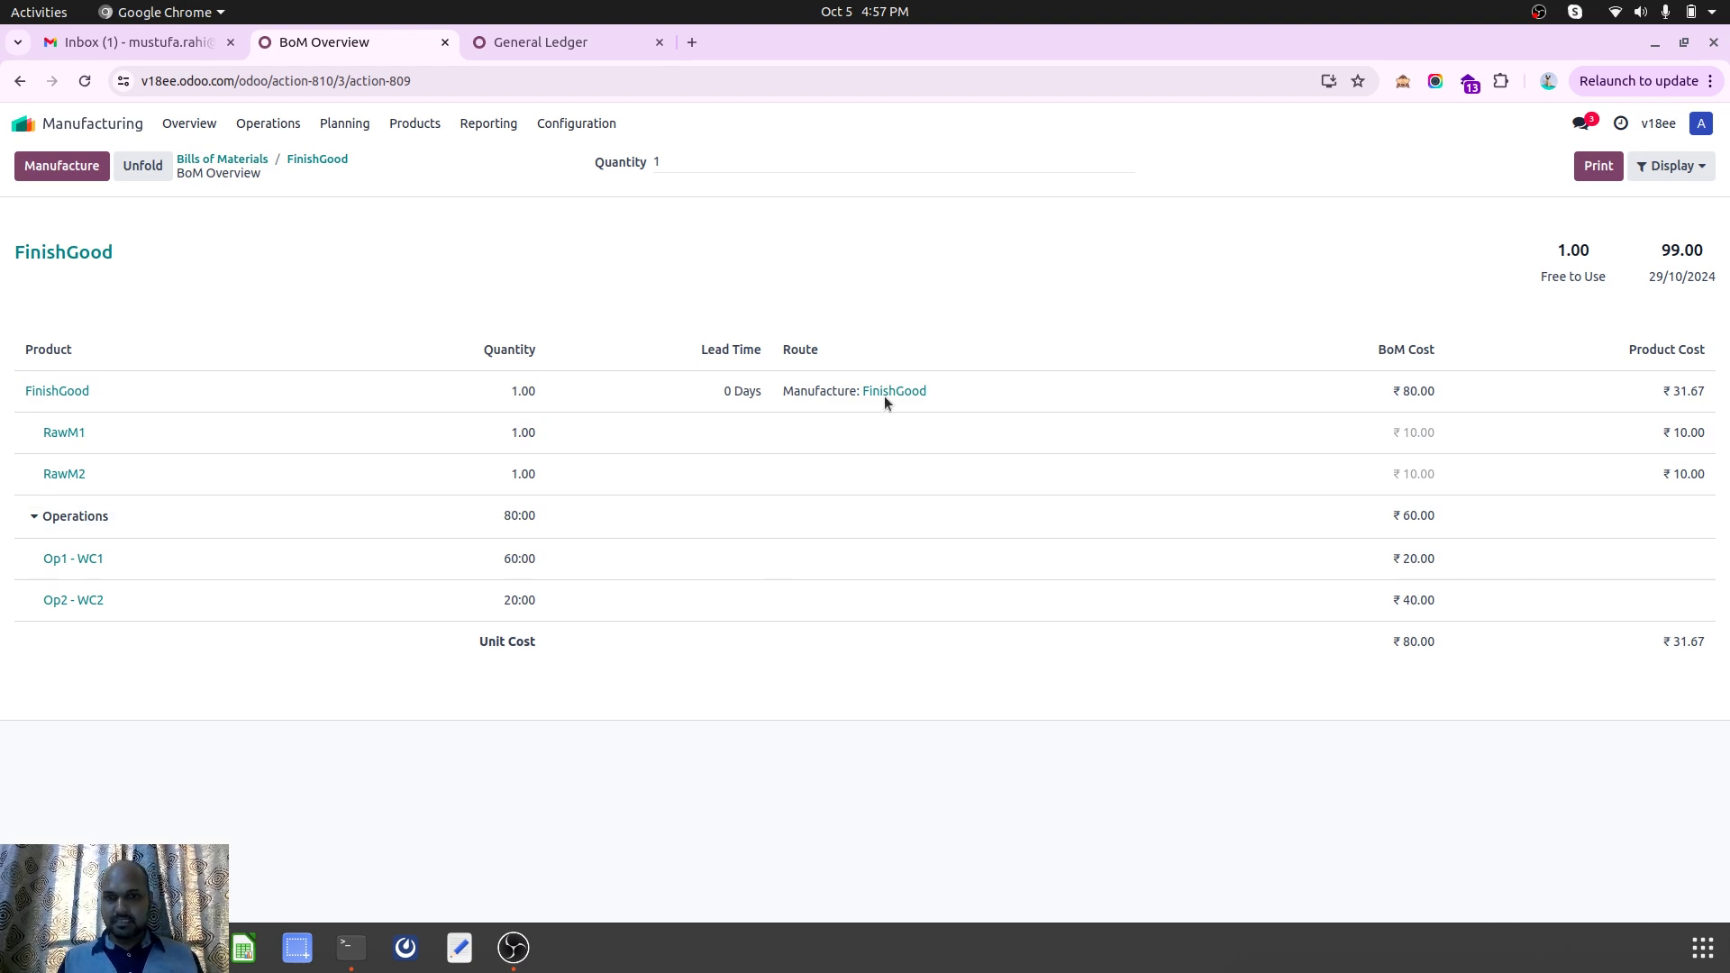
Show availability details in the BoM overview and view the FinishGood product's cost, returning to the Bills of Materials list
click(1673, 165)
click(1666, 205)
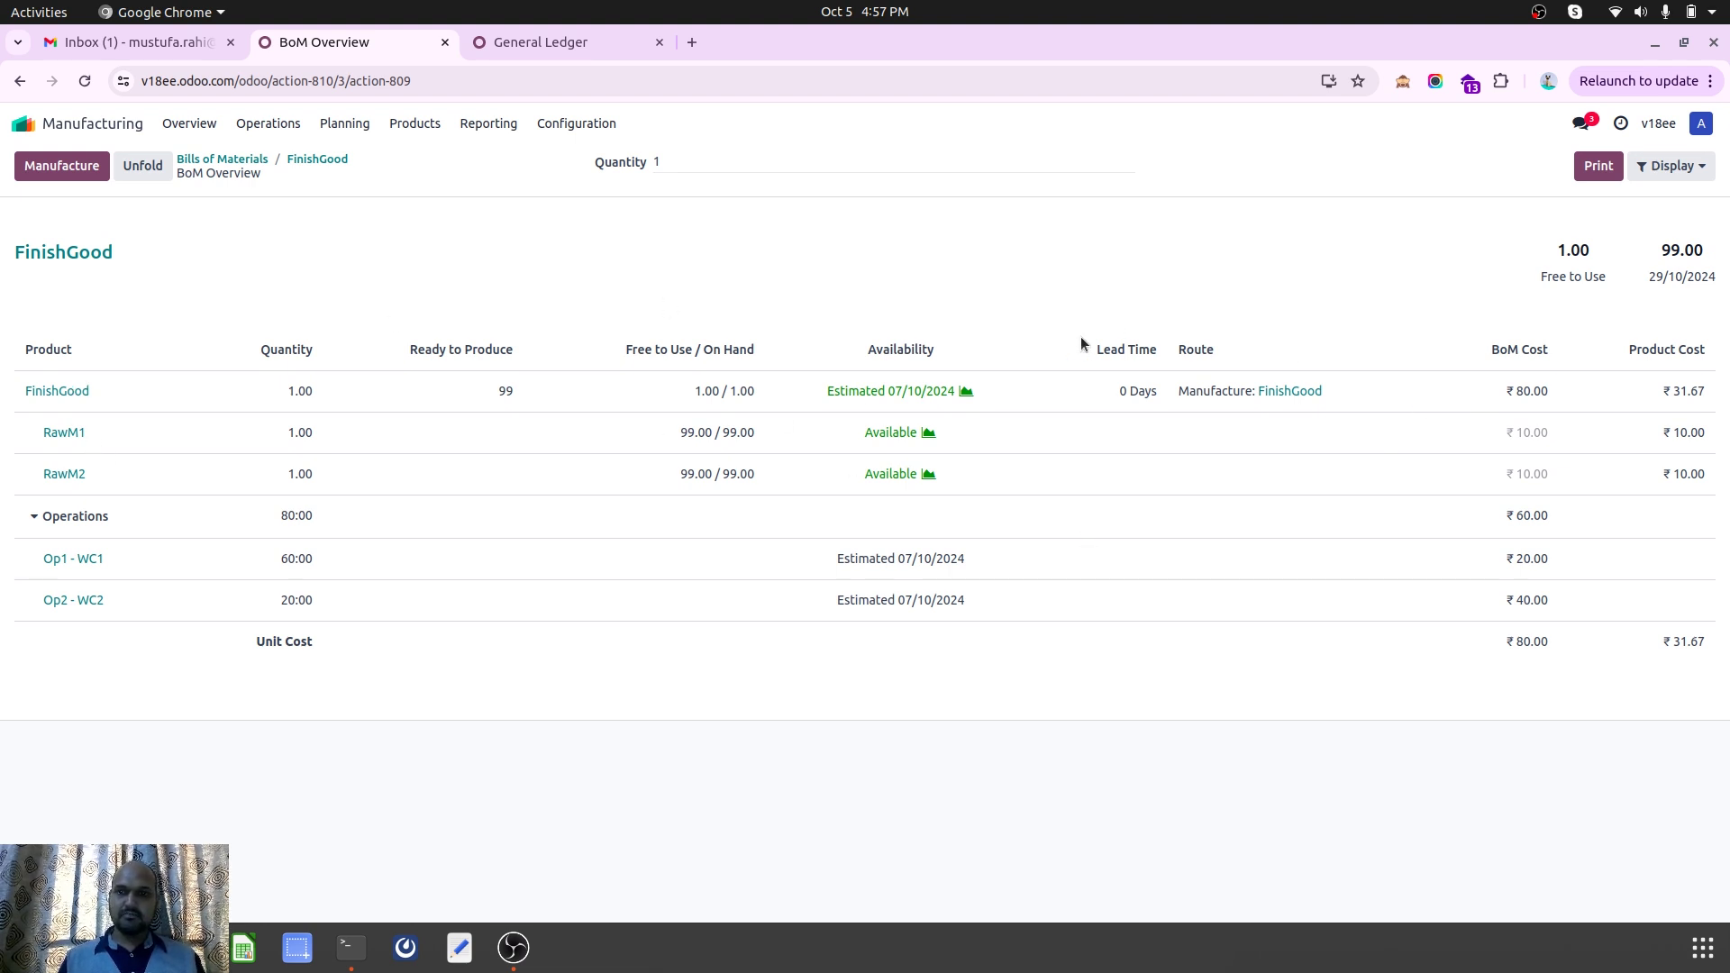
click(1302, 394)
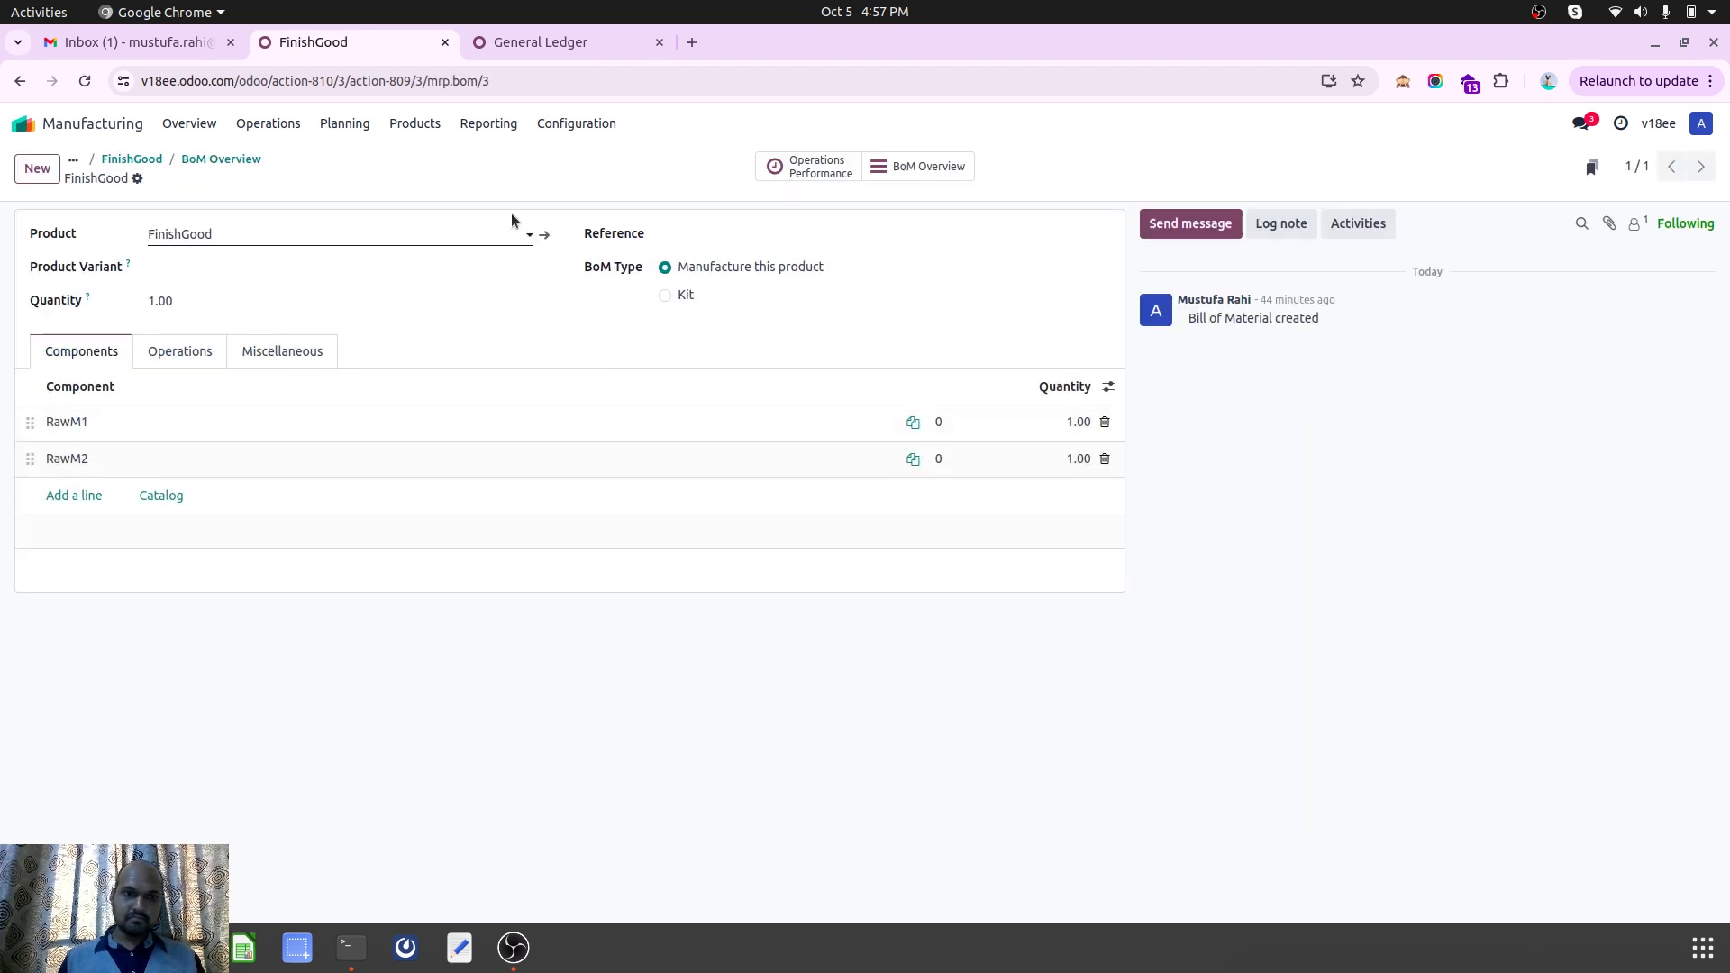
click(544, 235)
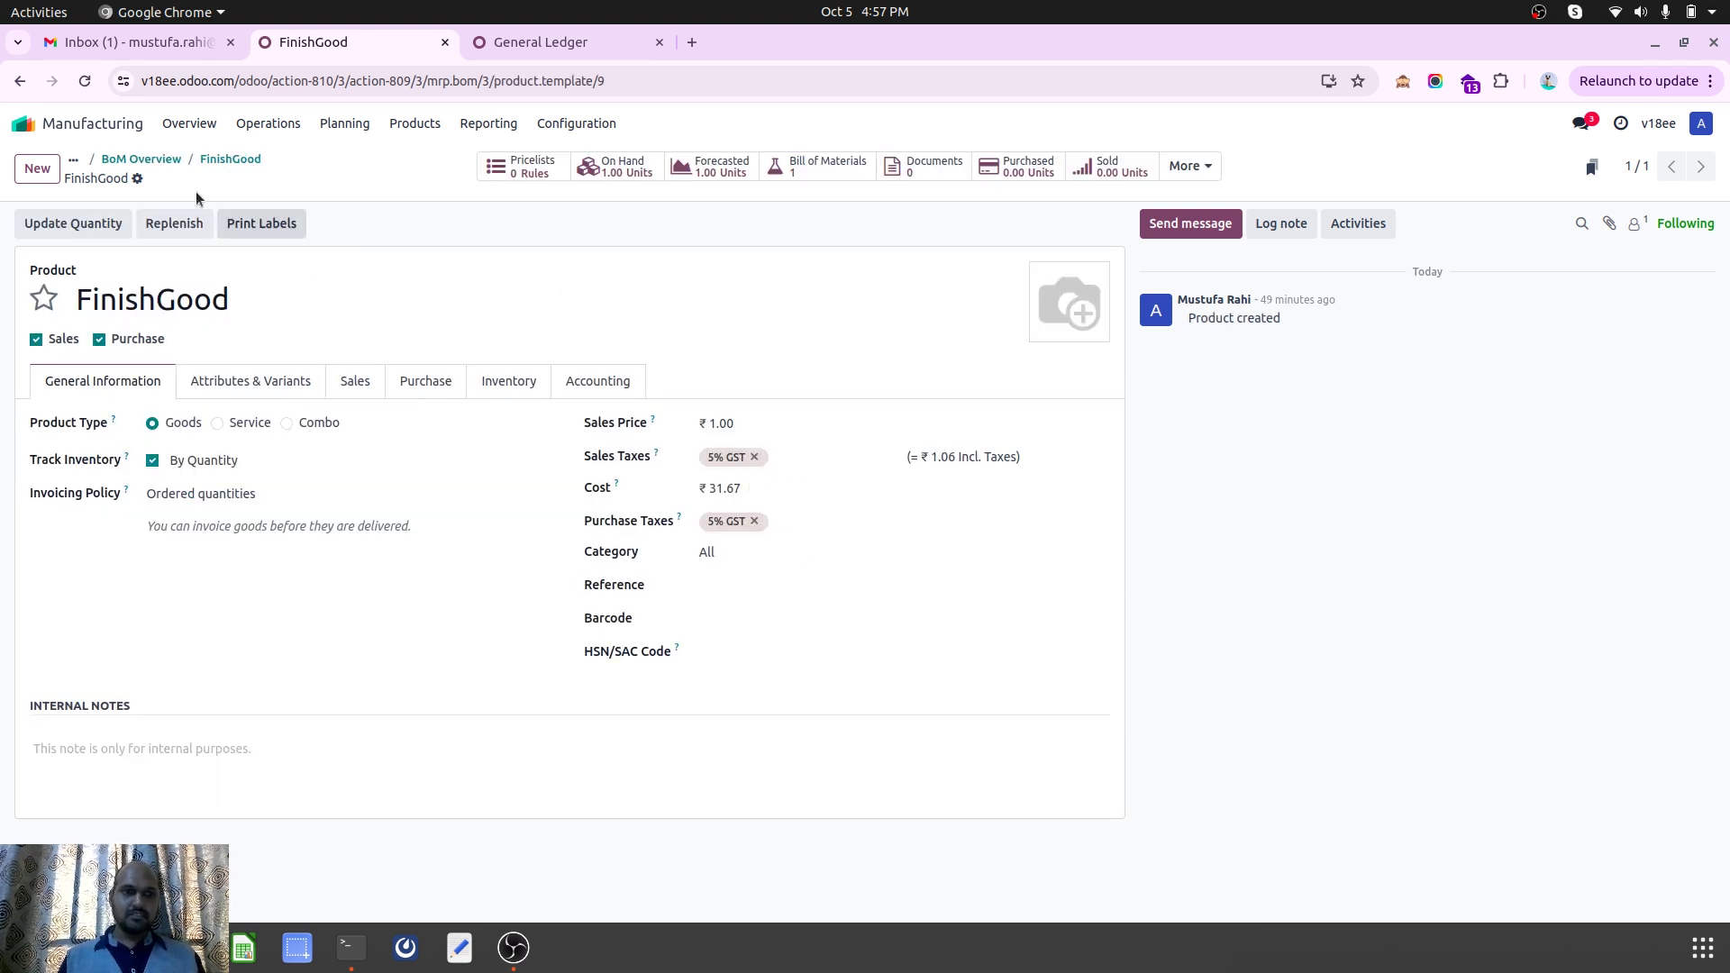
click(204, 159)
click(201, 160)
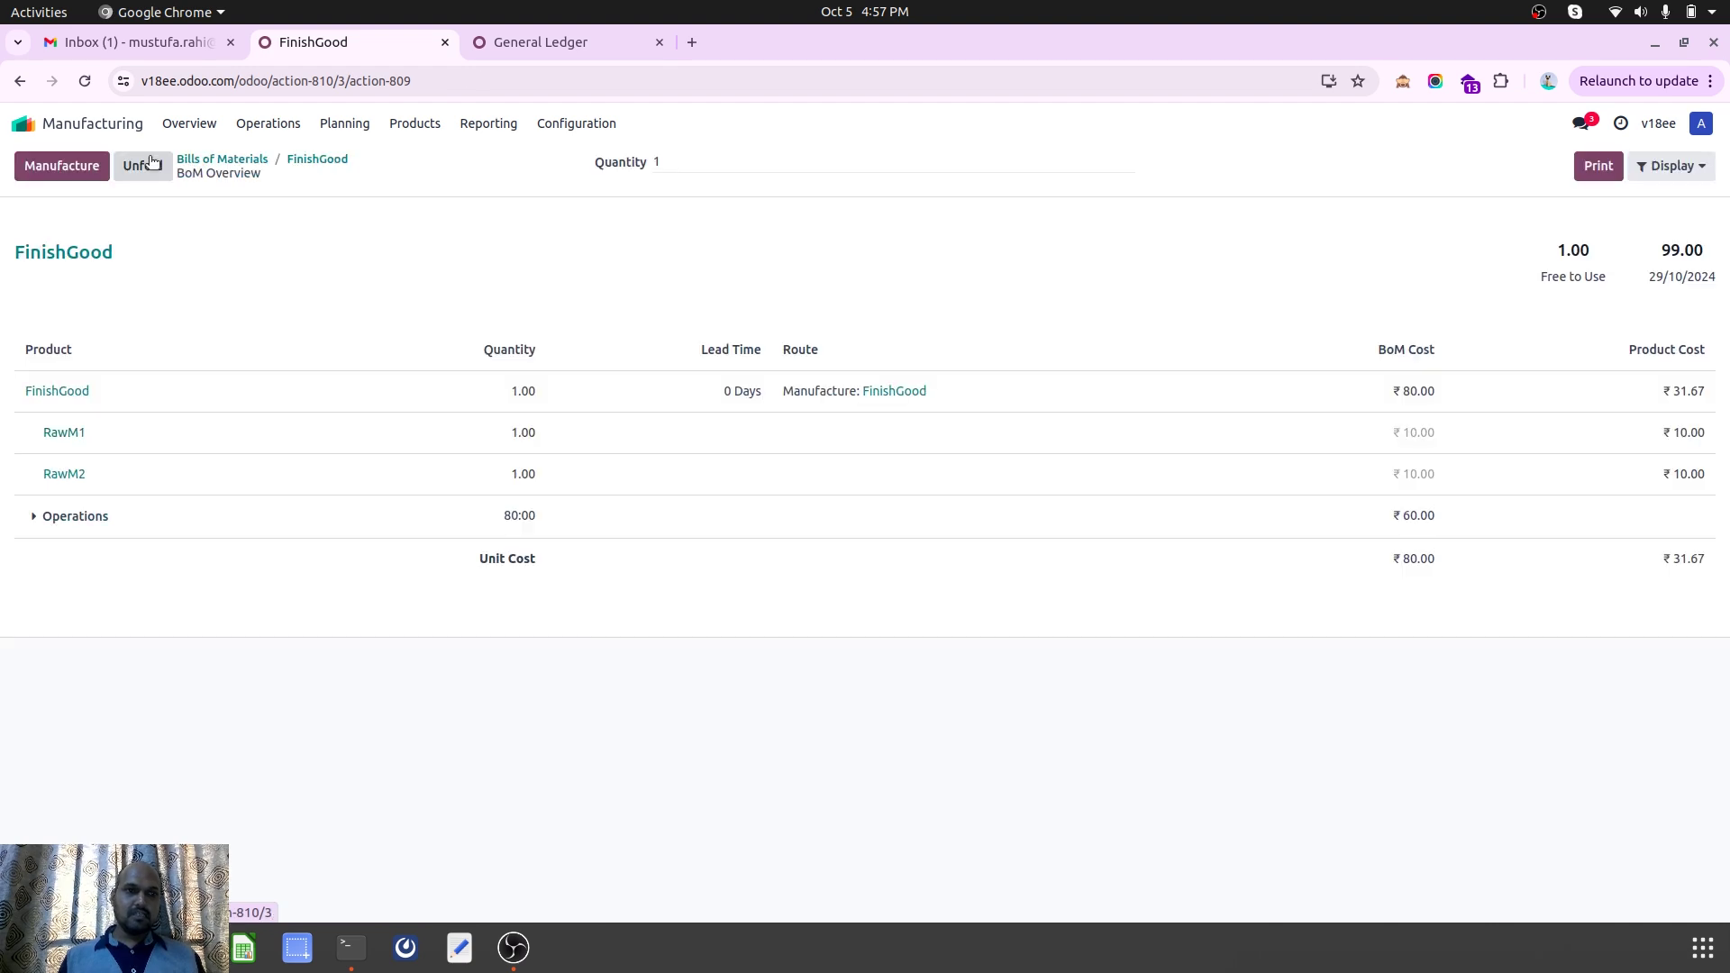
click(200, 160)
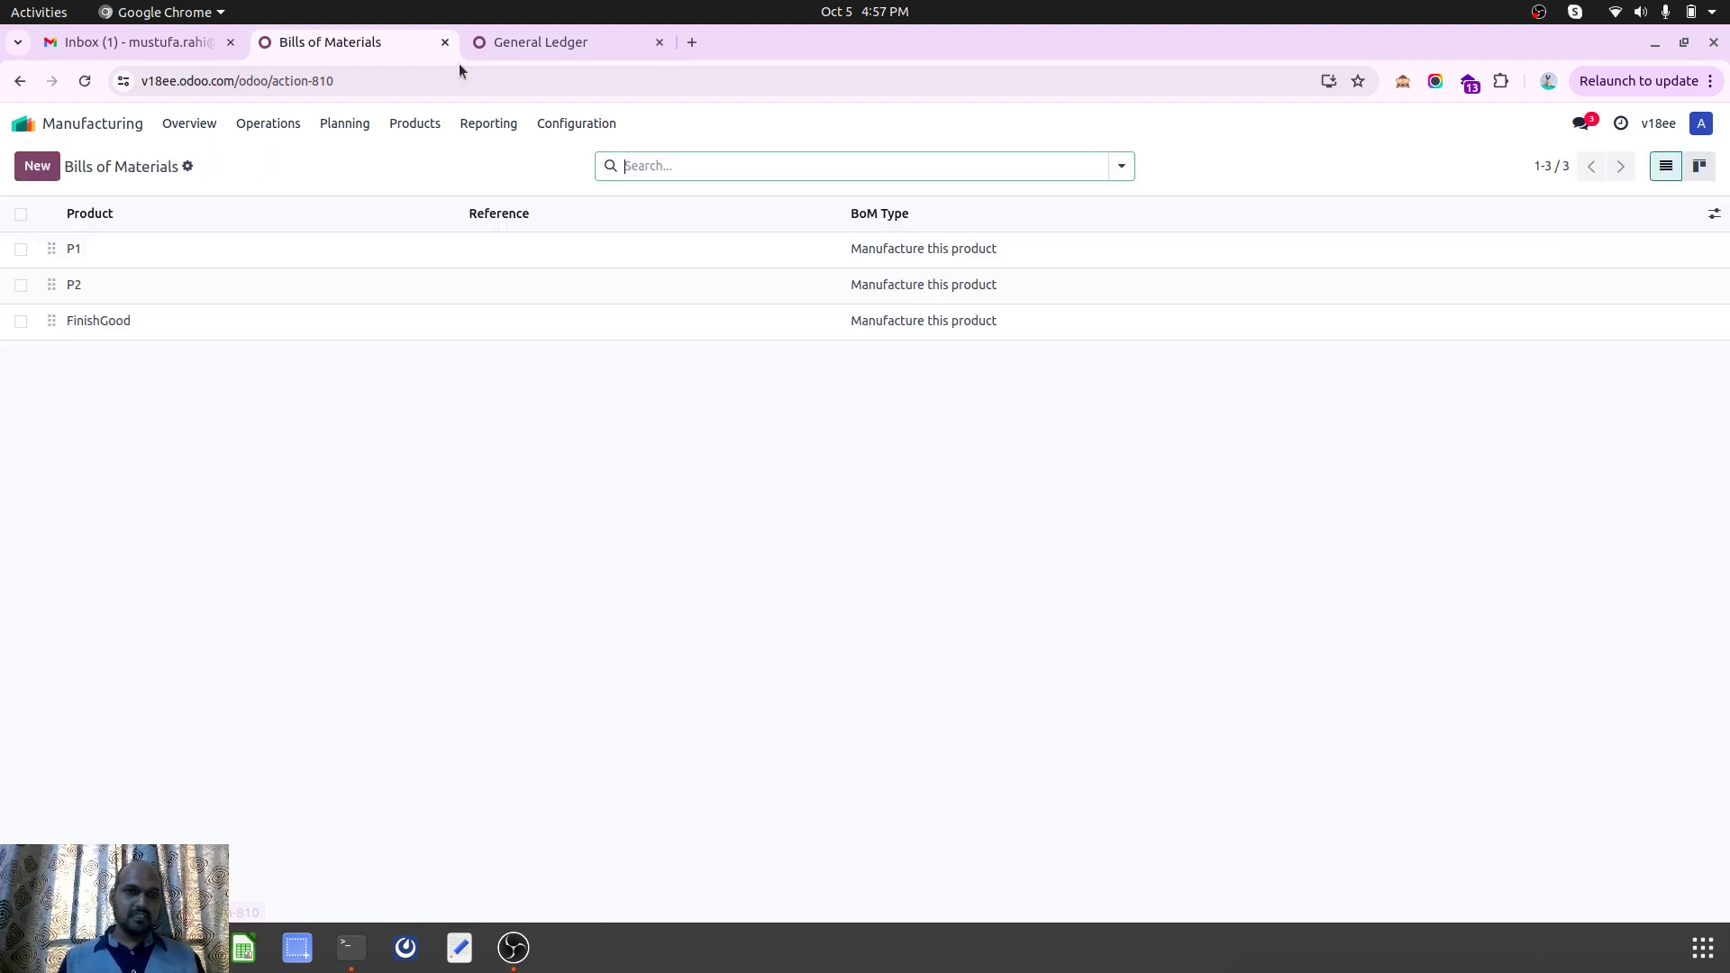
Reload the General Ledger and exclude draft entries so the report covers posted entries only
click(506, 47)
click(347, 78)
key(Return)
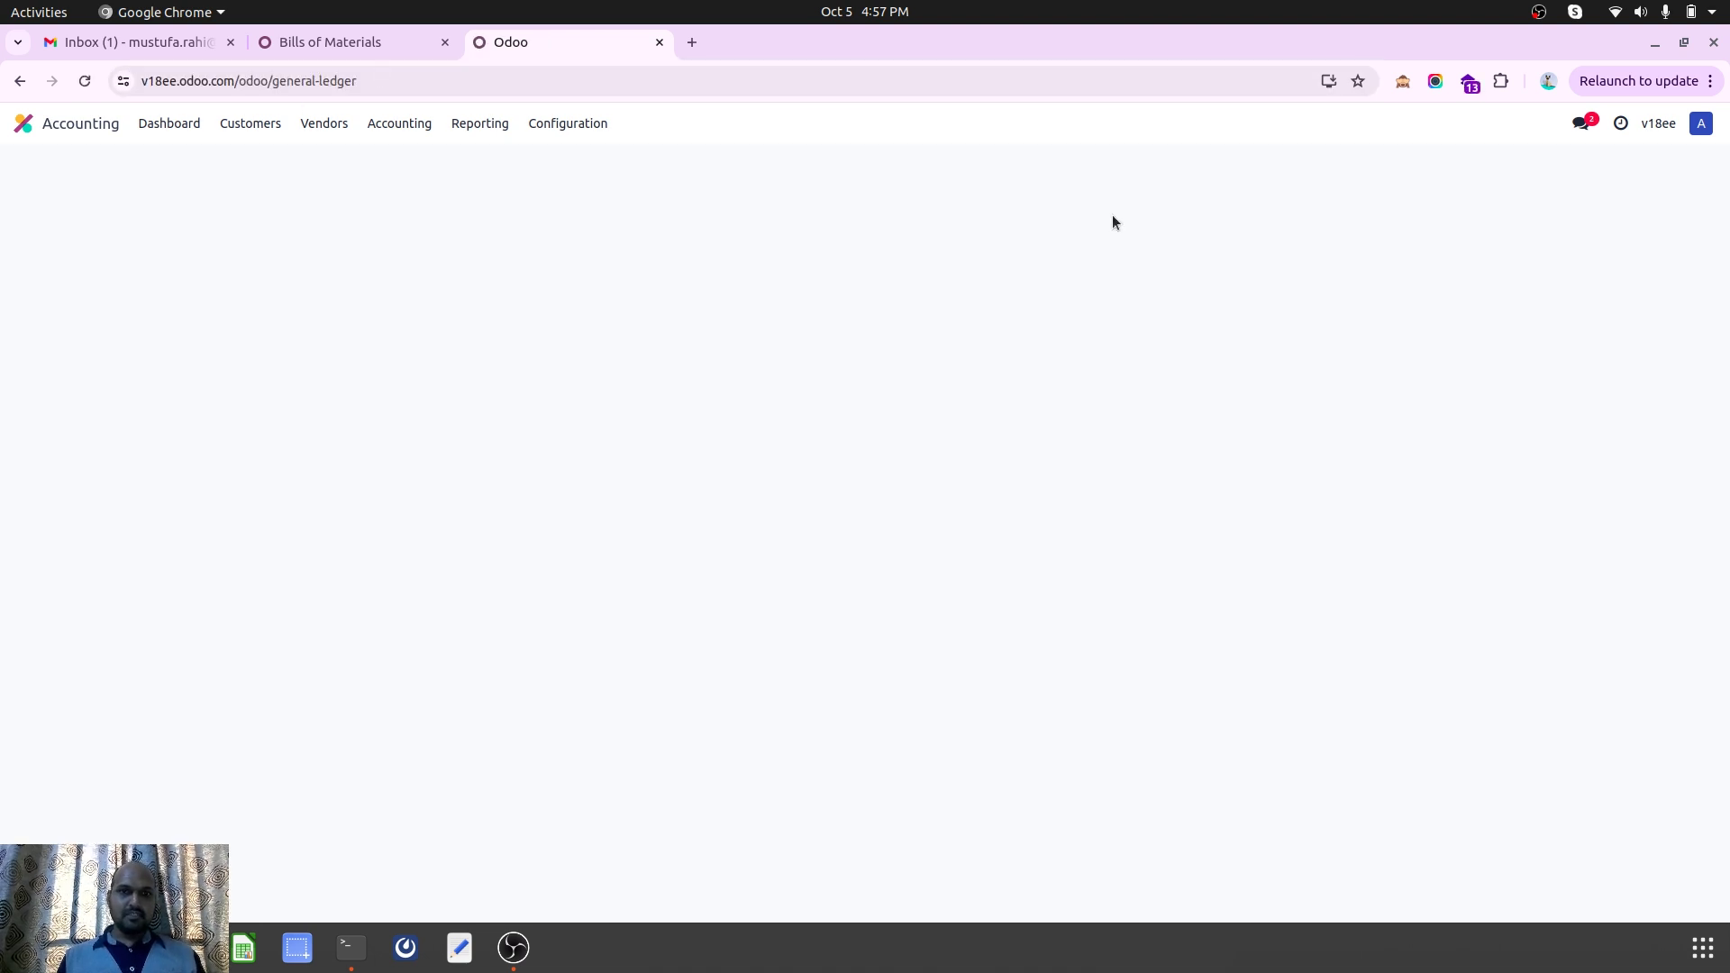
click(1010, 179)
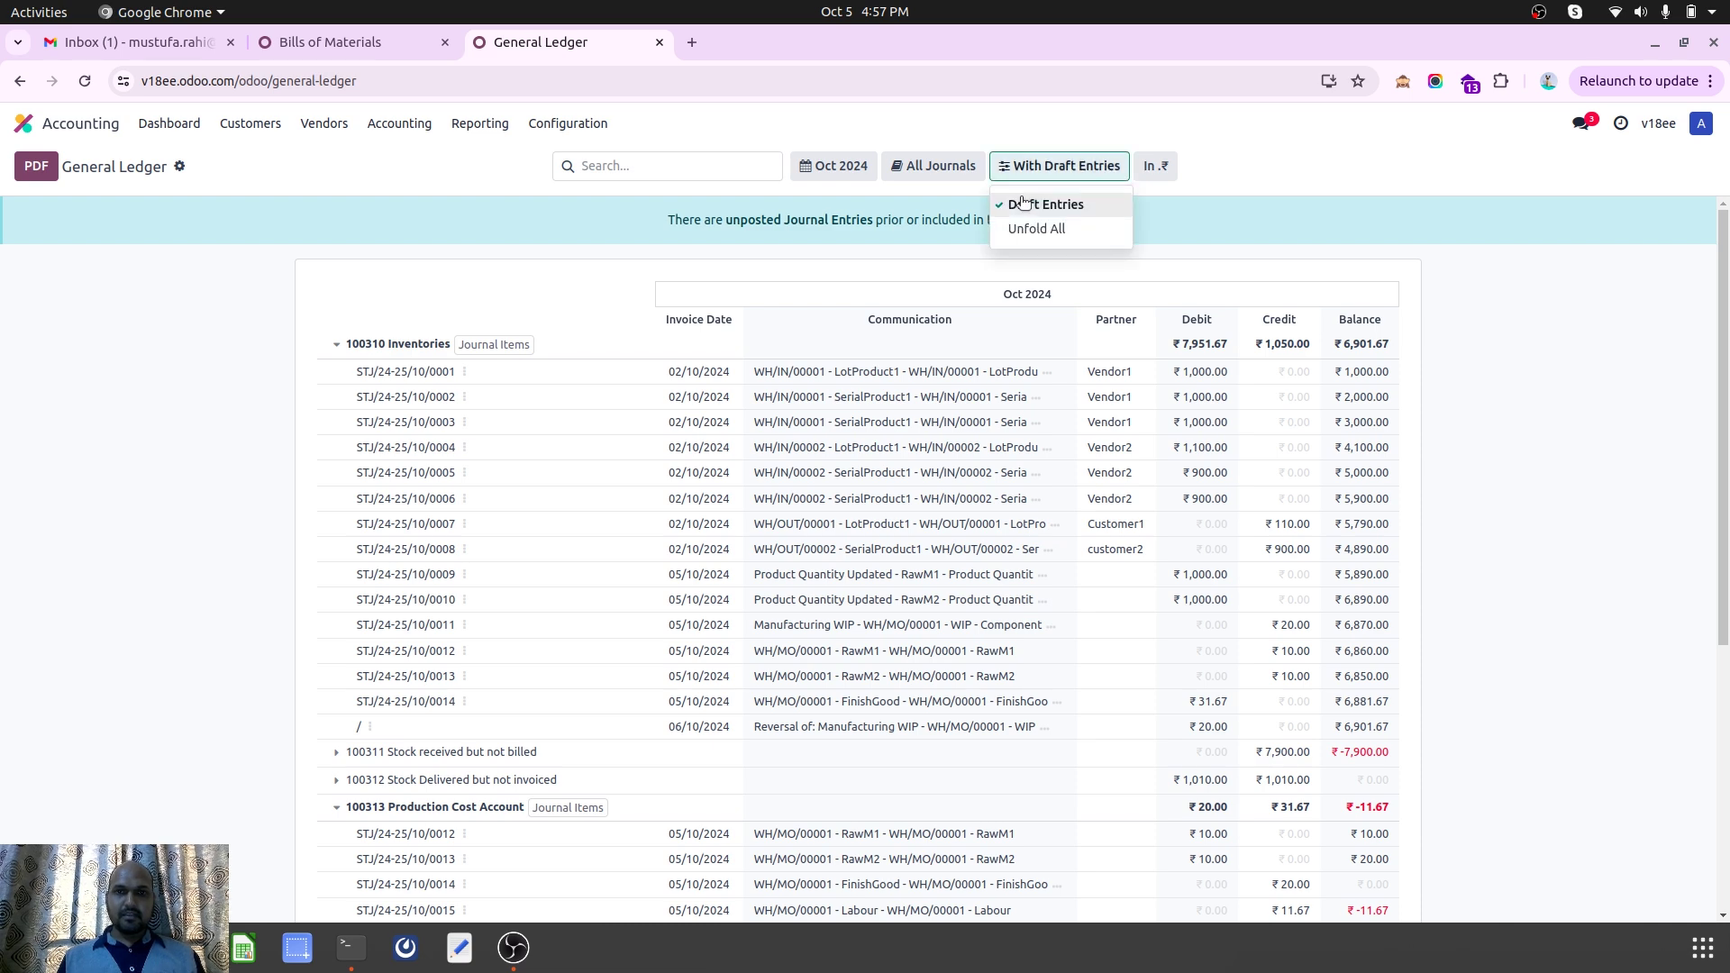
click(1034, 214)
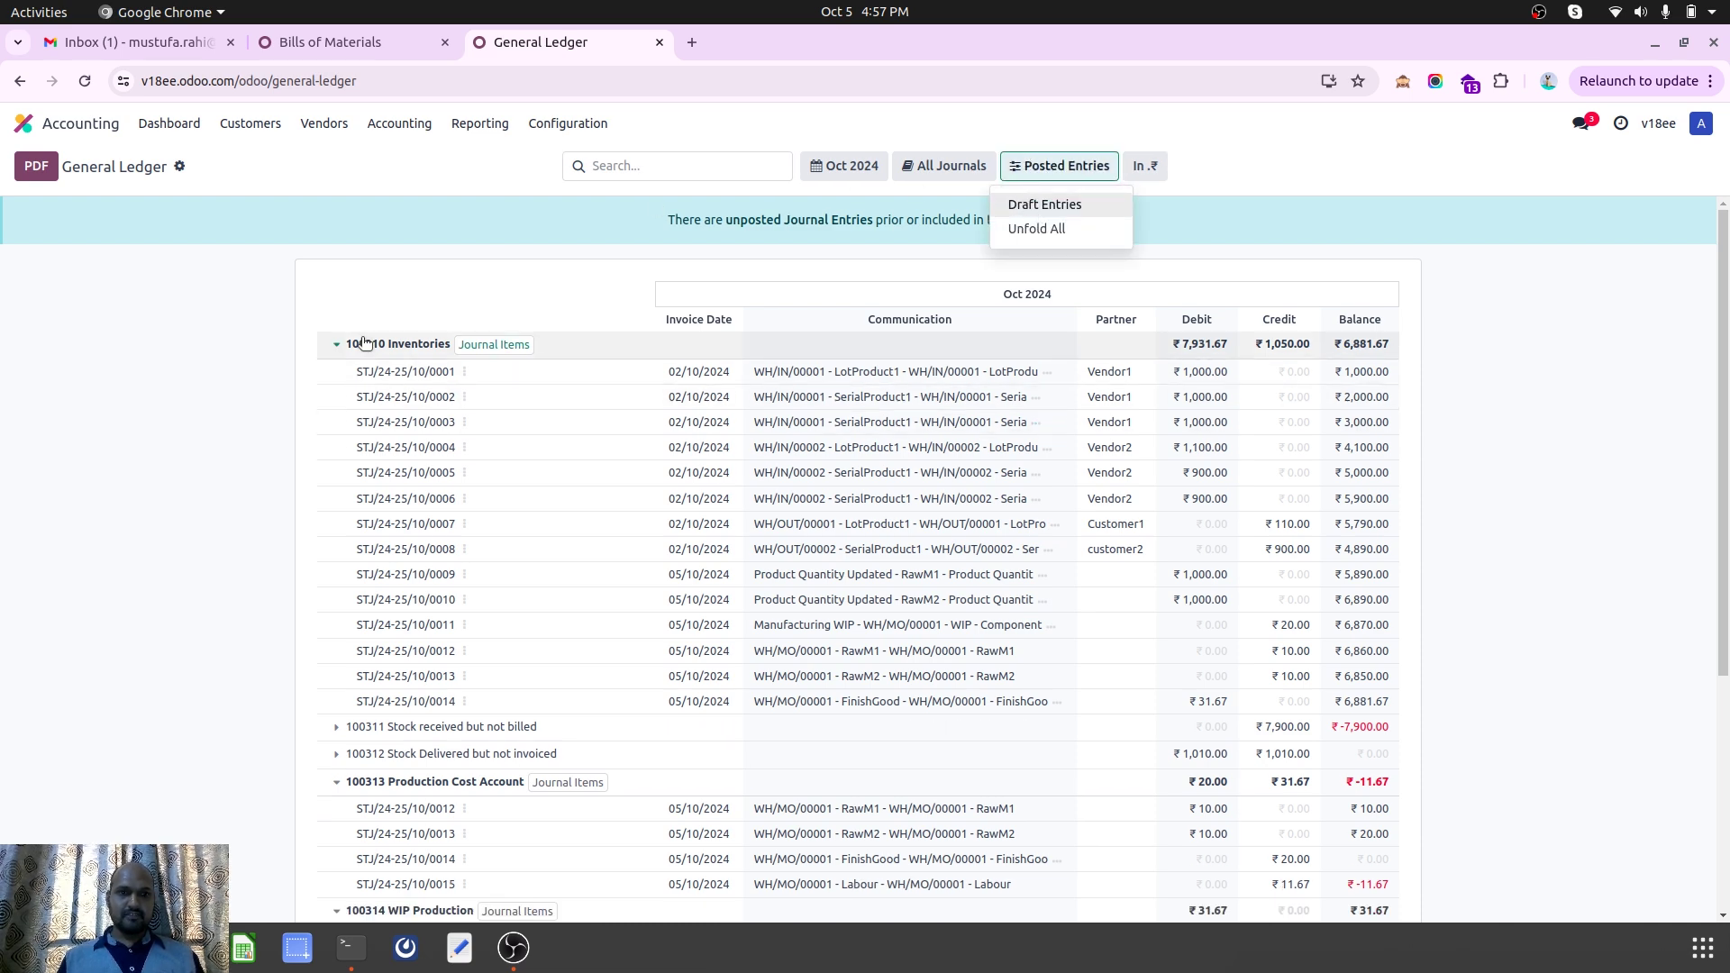
scroll(777, 545, down, 2)
scroll(777, 541, up, 2)
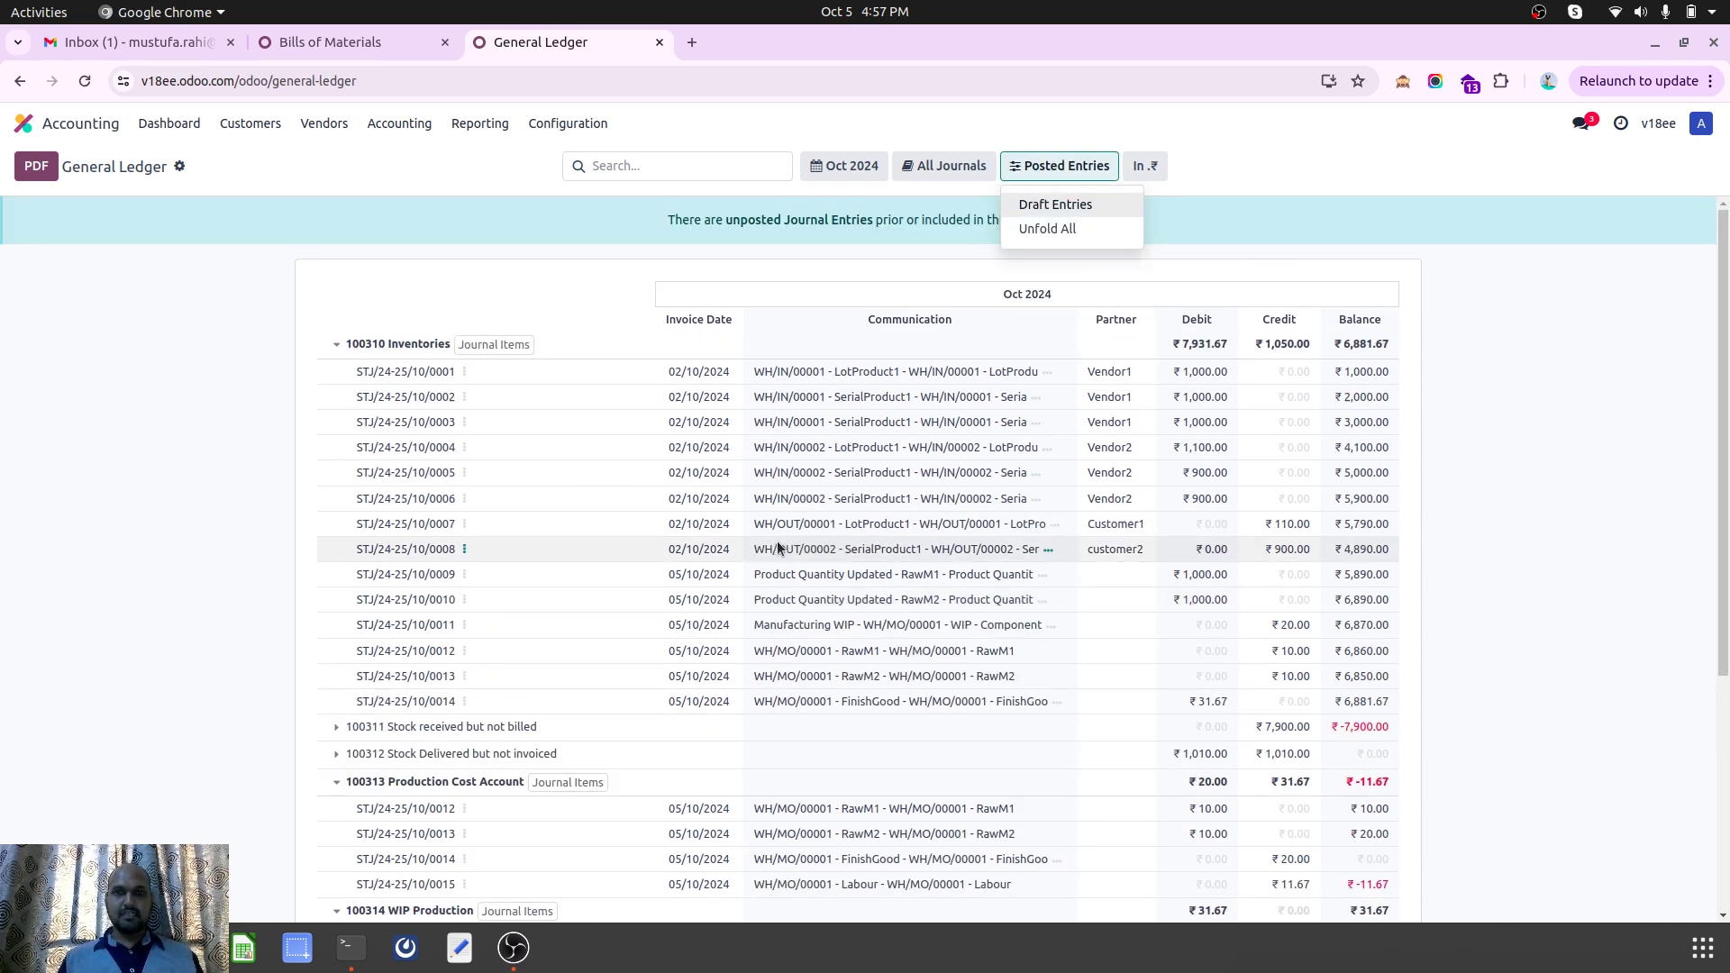
Create a new manufacturing order for the product FinishGood
click(390, 40)
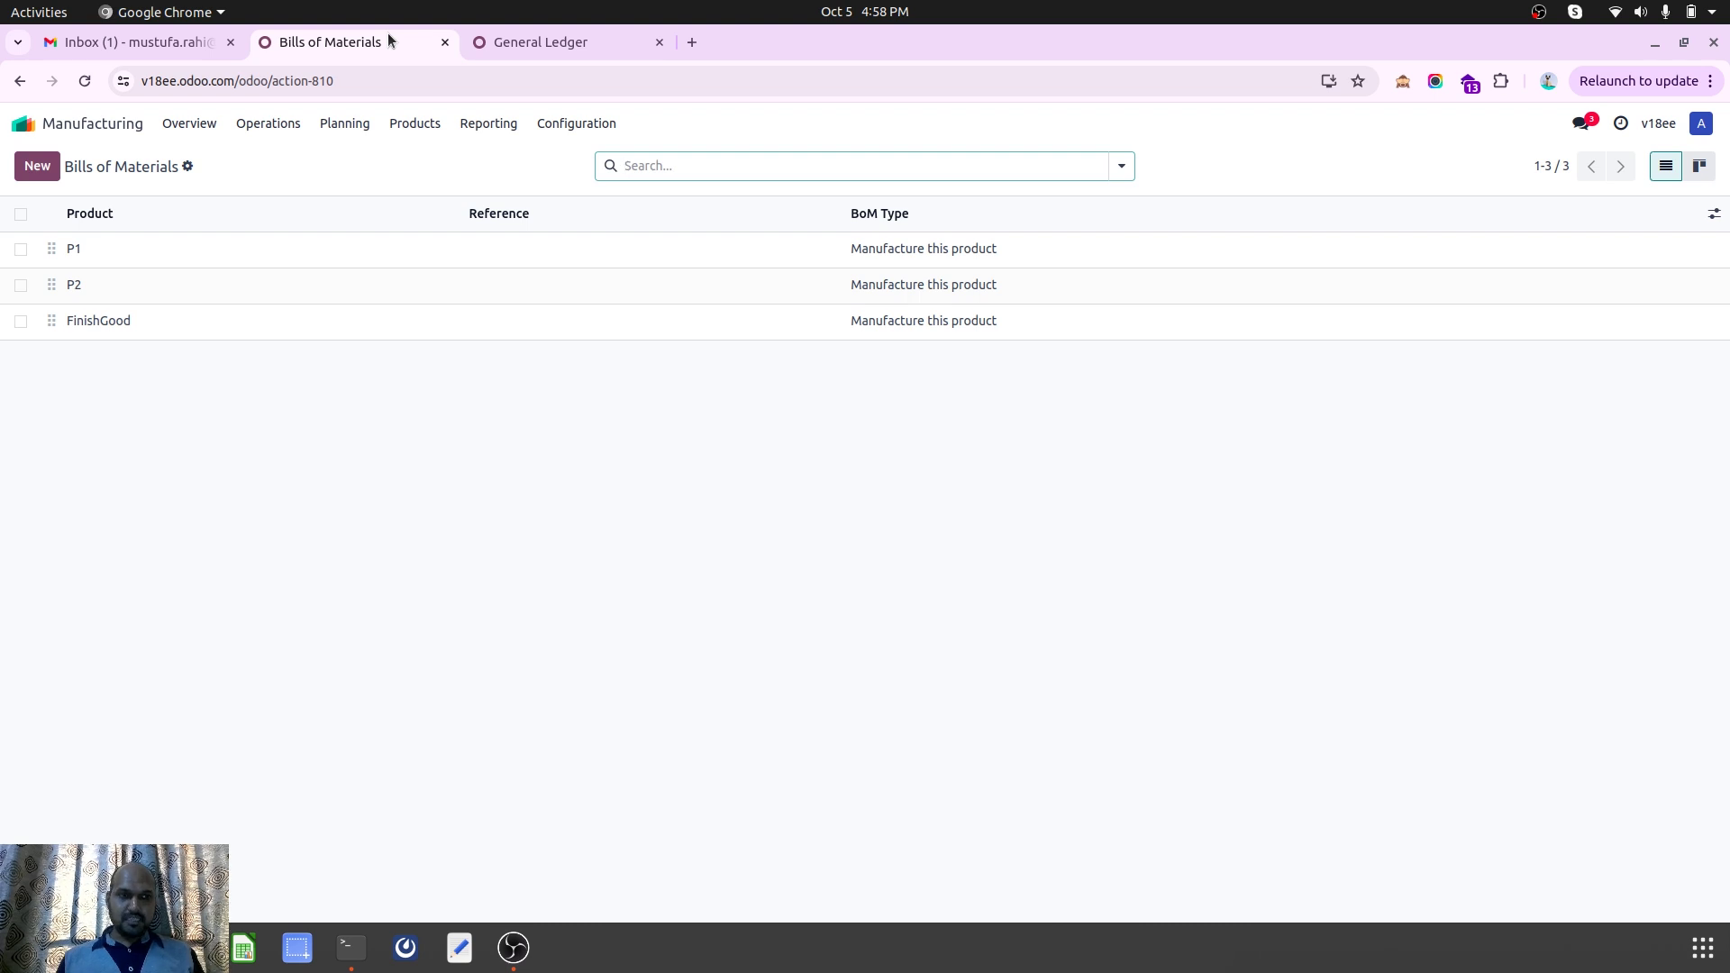
click(267, 123)
click(299, 156)
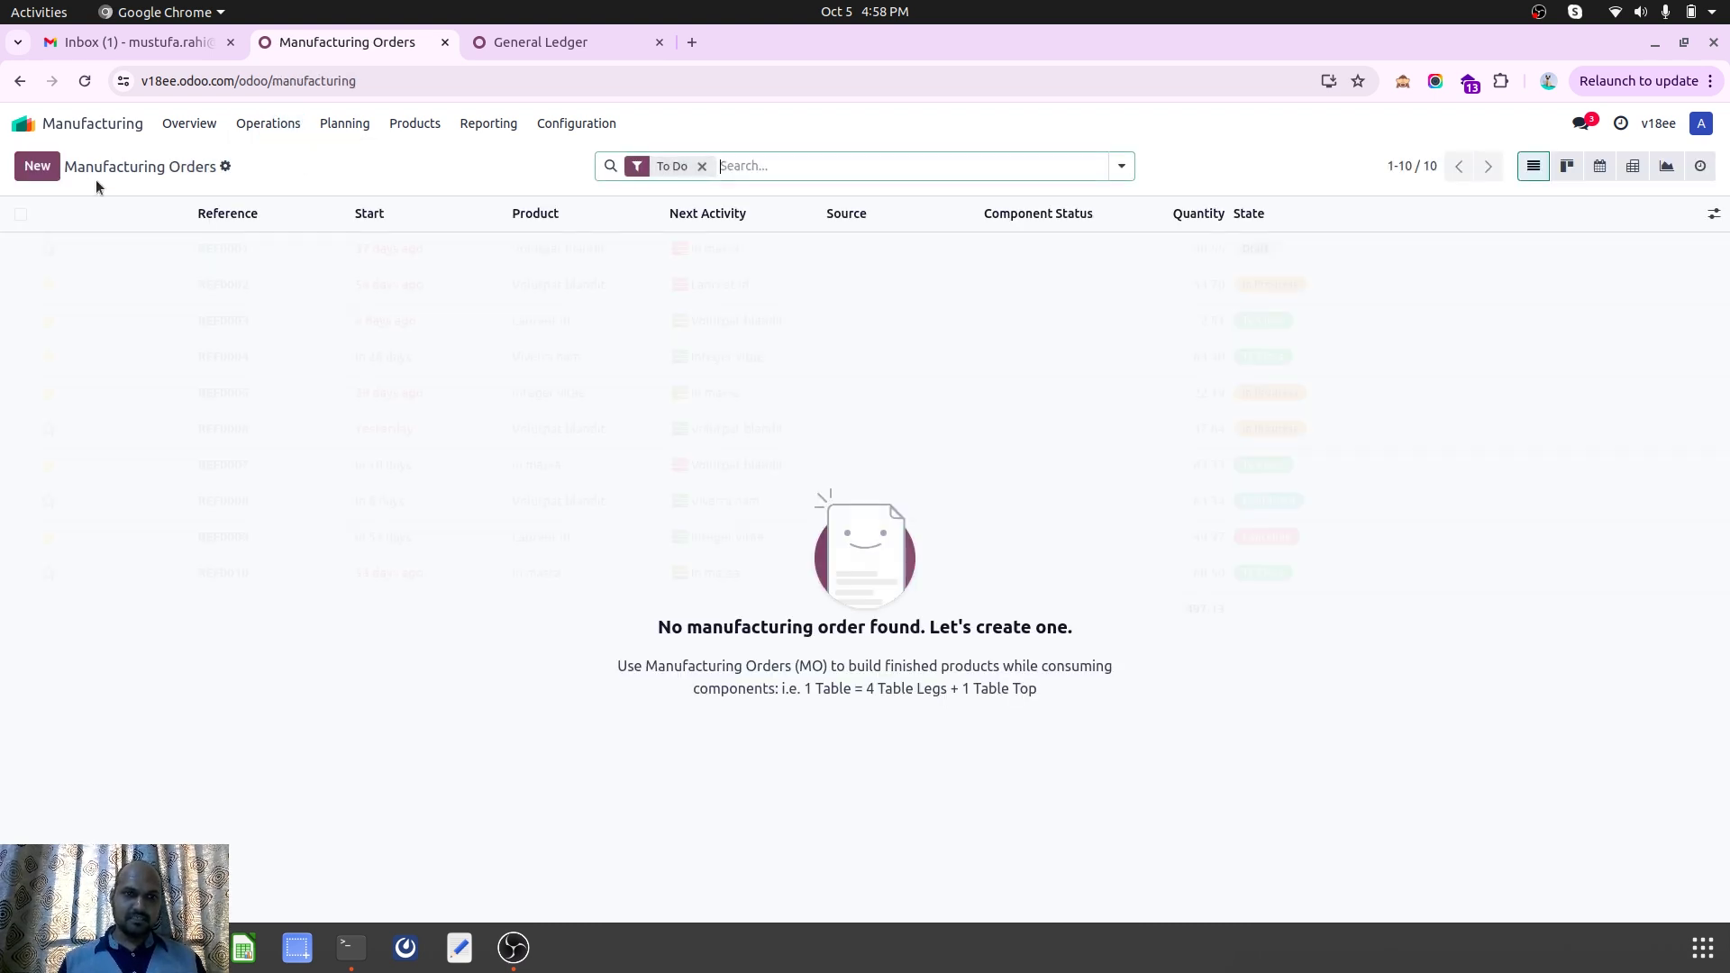
click(37, 166)
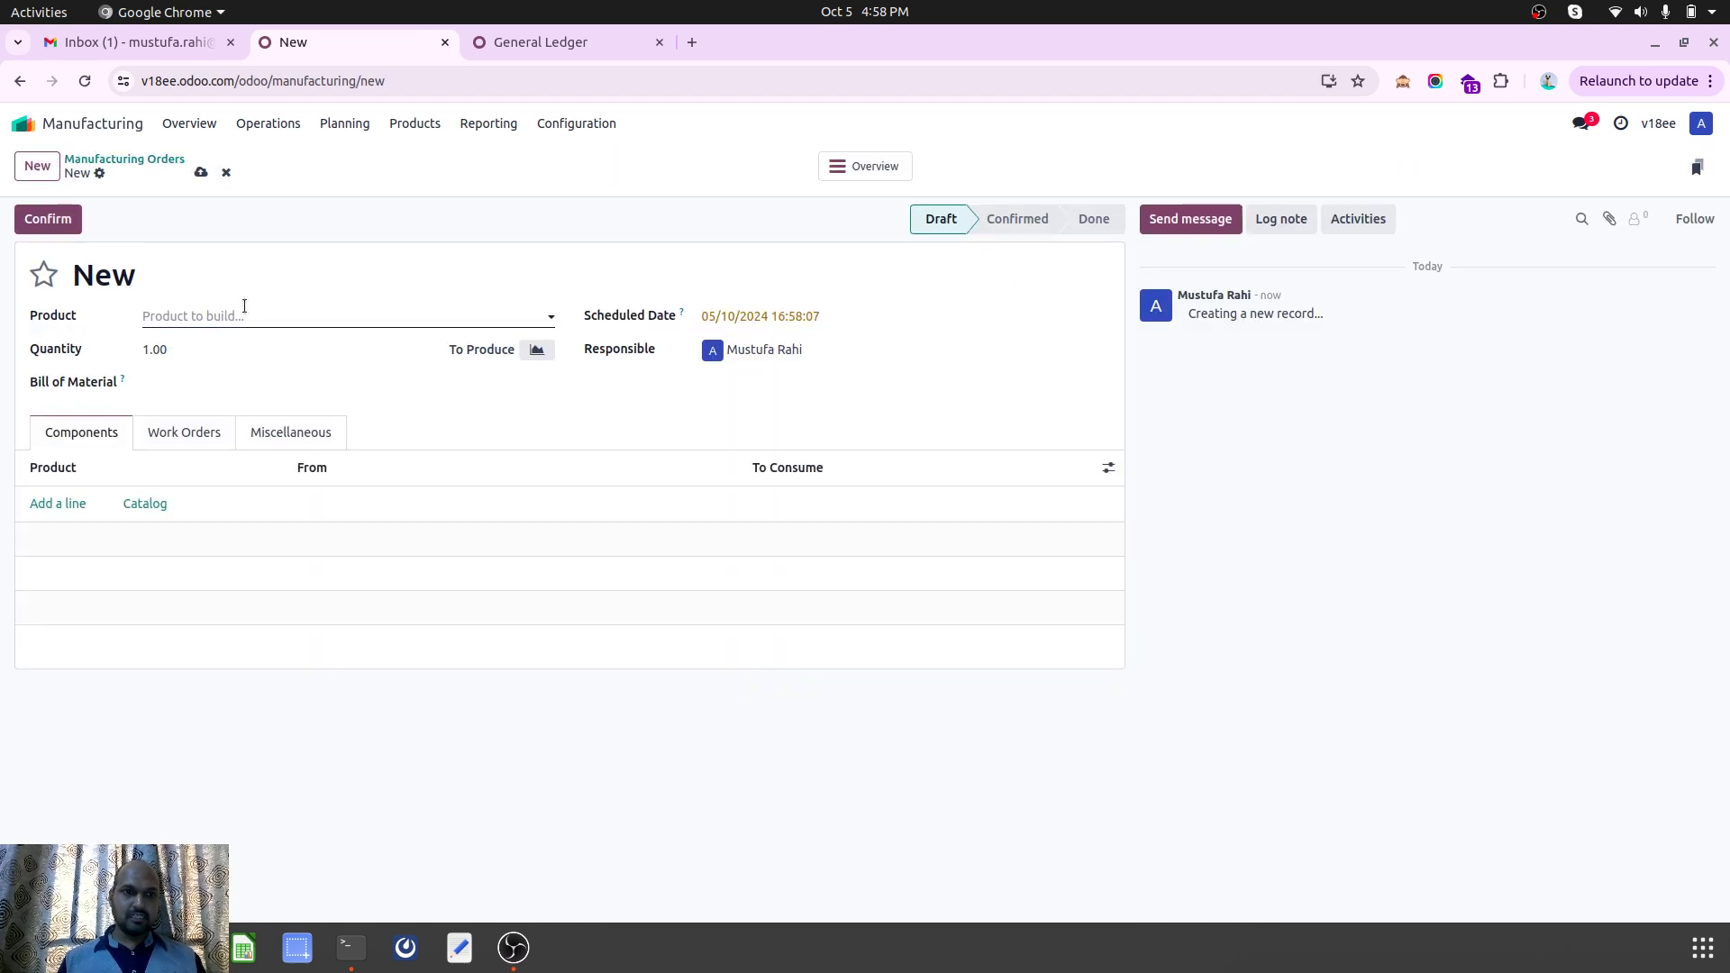
click(210, 318)
click(228, 351)
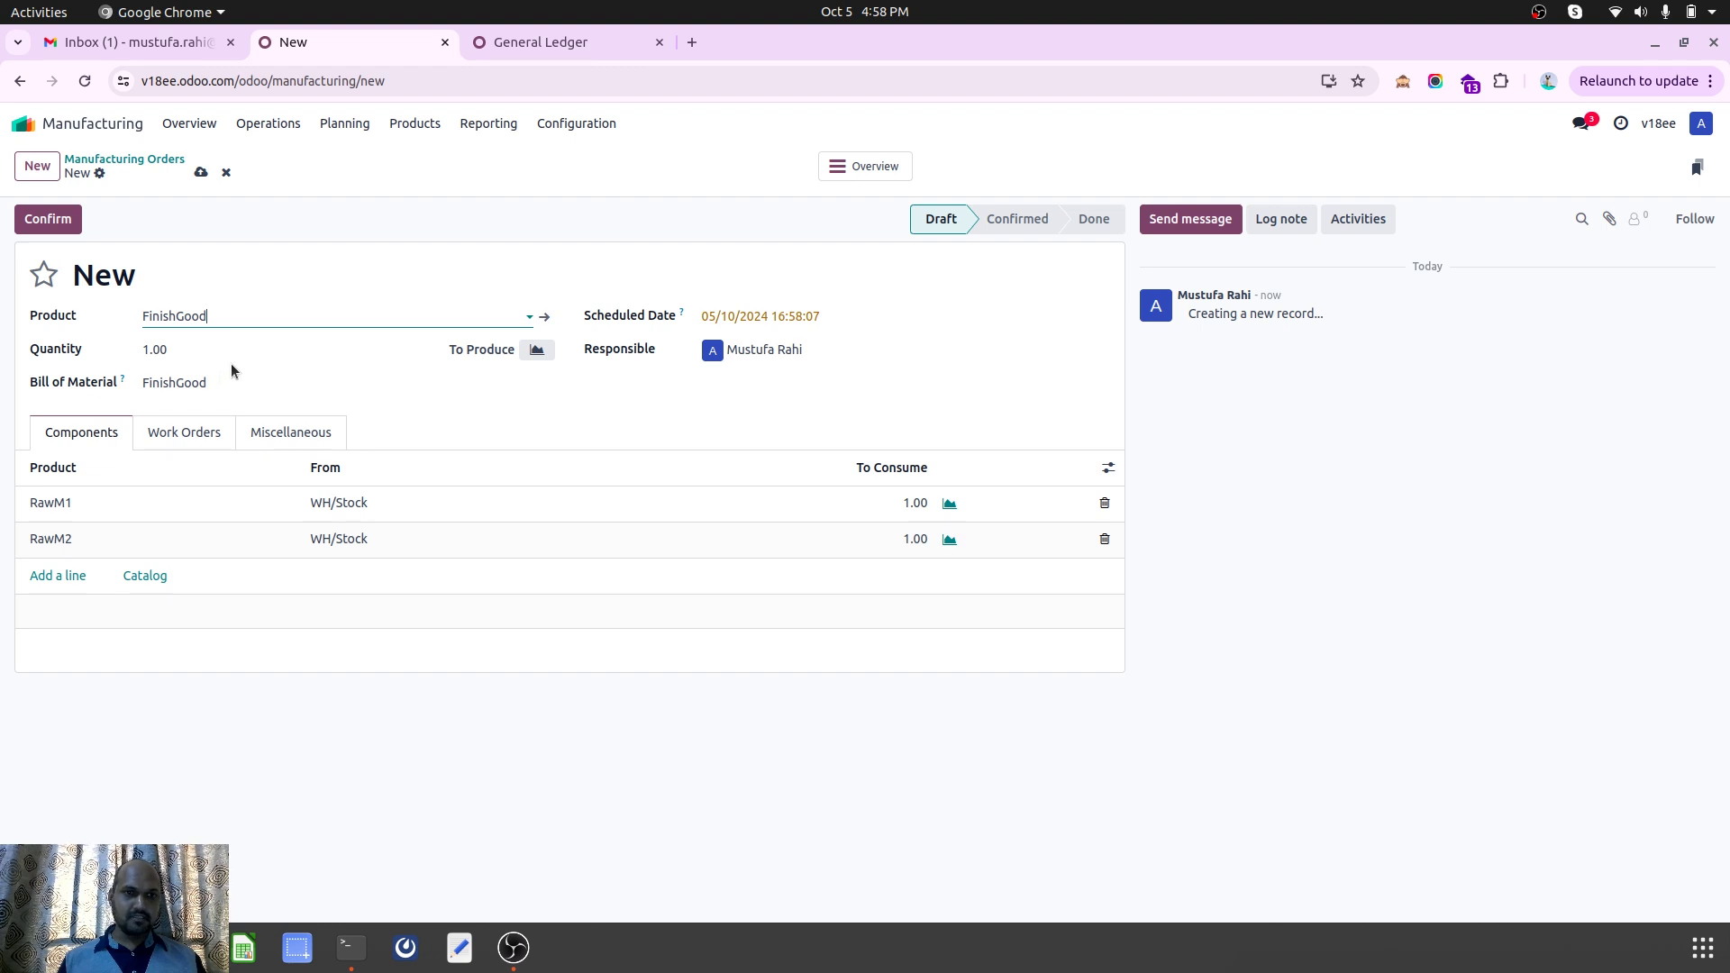
Confirm the FinishGood manufacturing order, reviewing its work orders and components
click(185, 434)
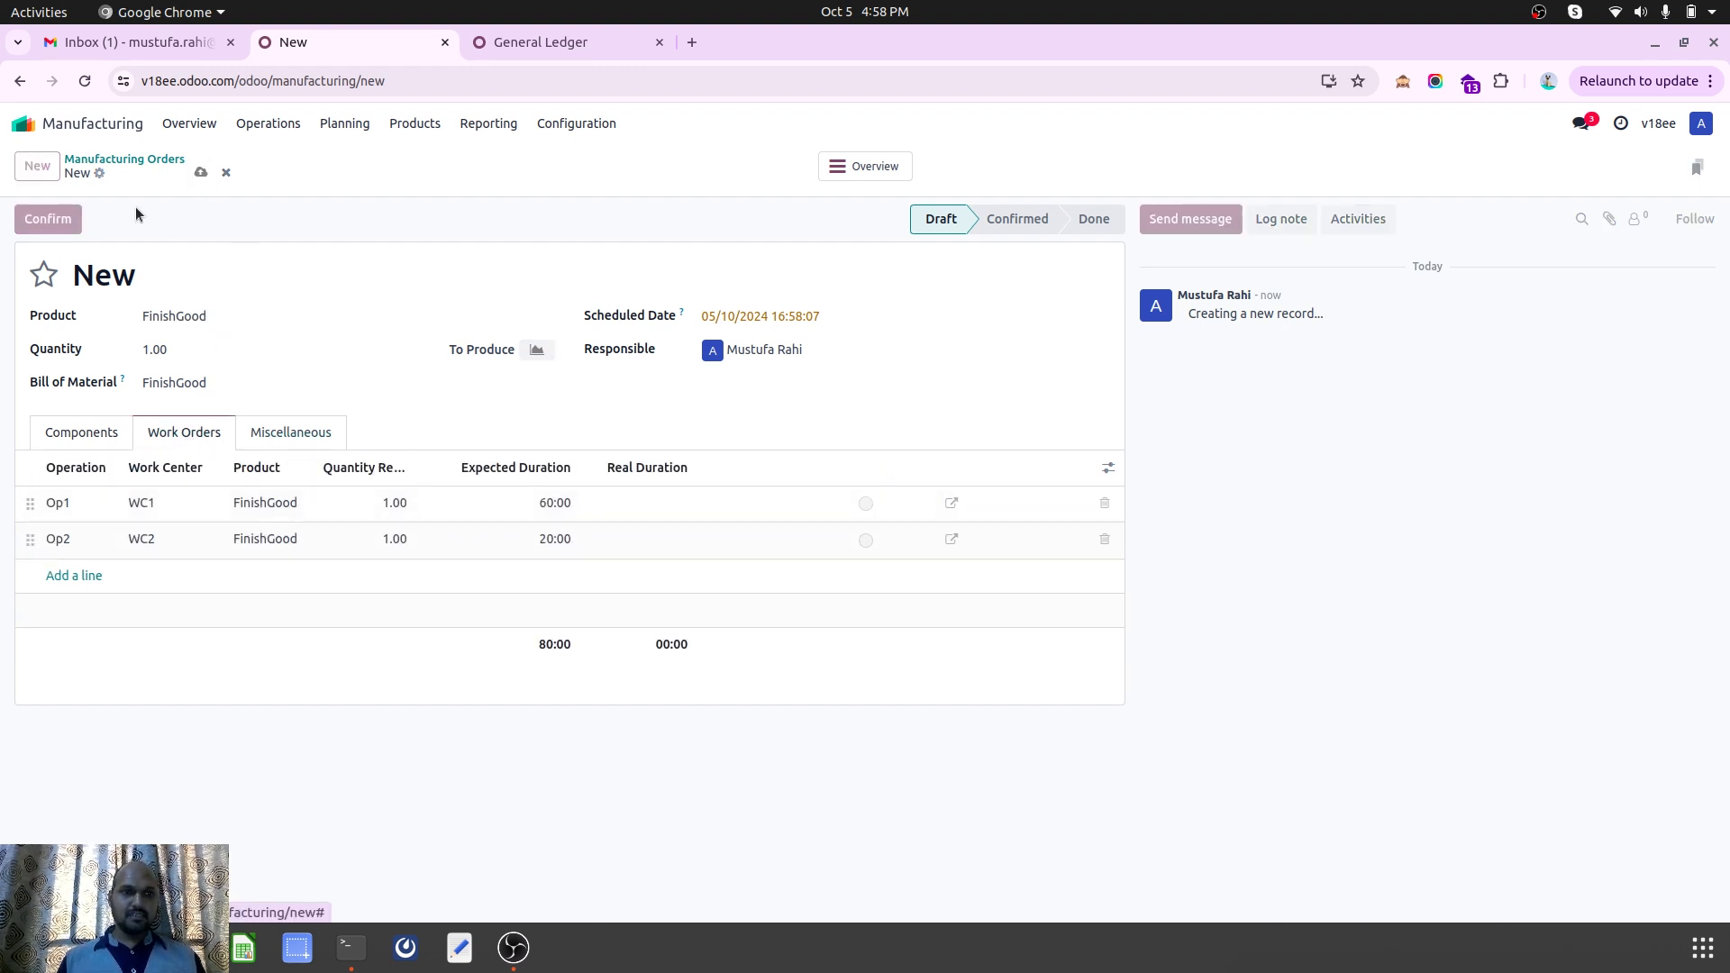
click(48, 219)
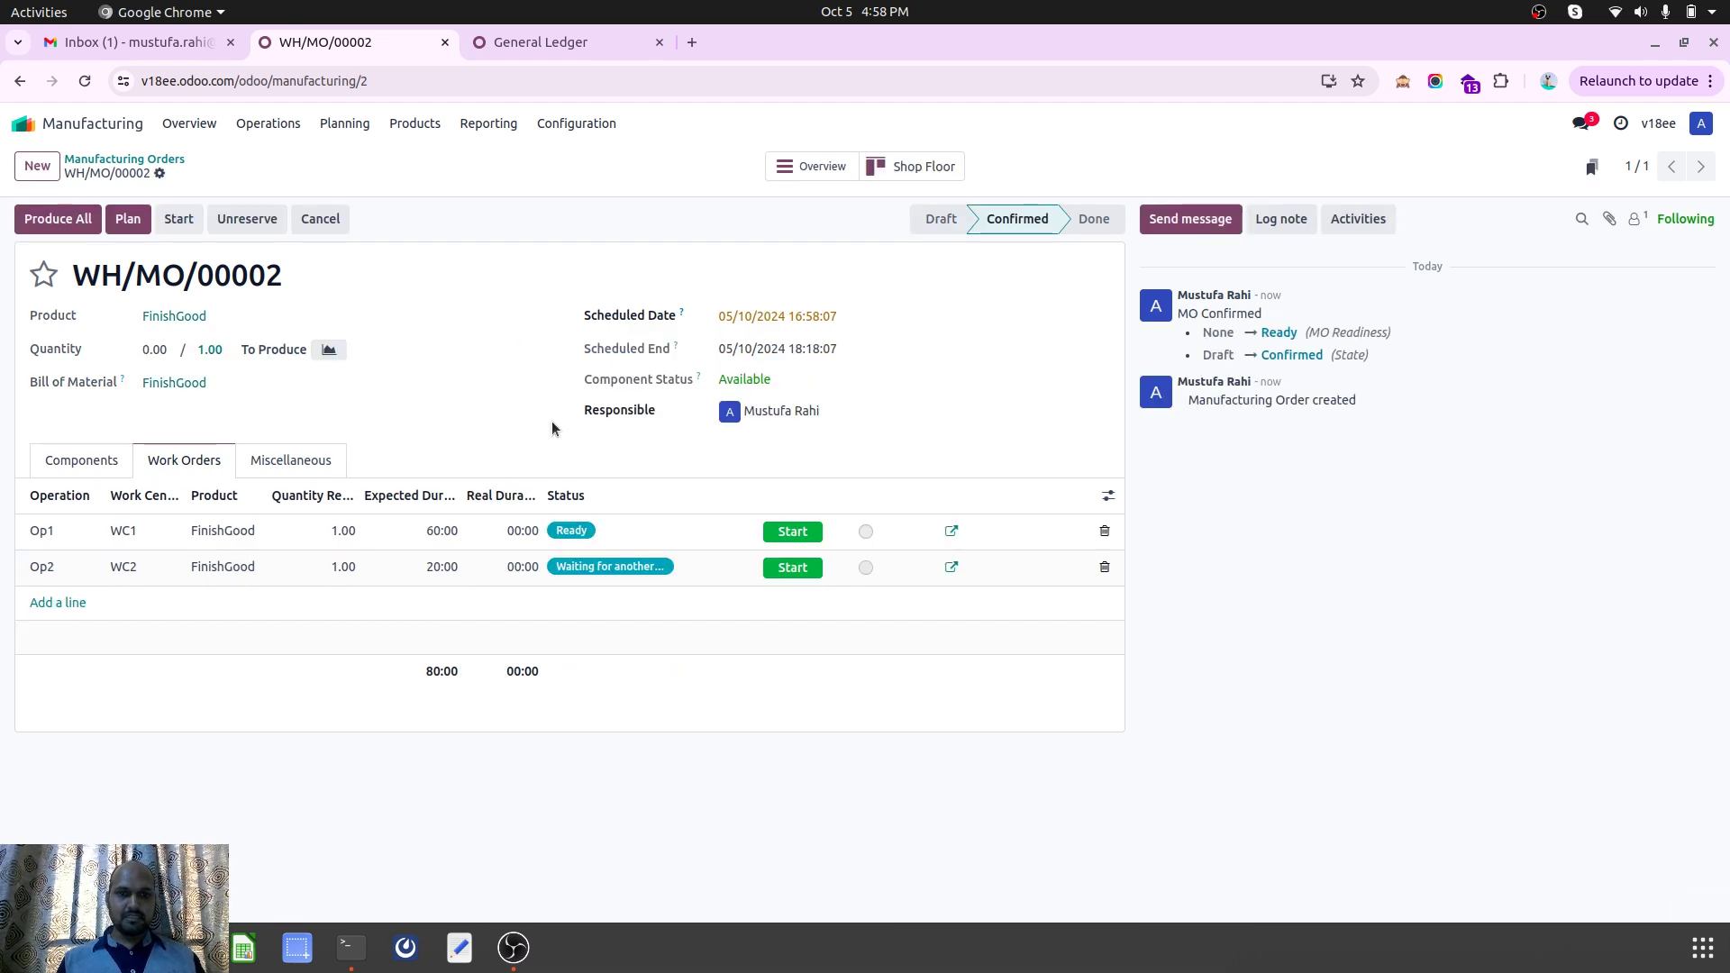
click(81, 460)
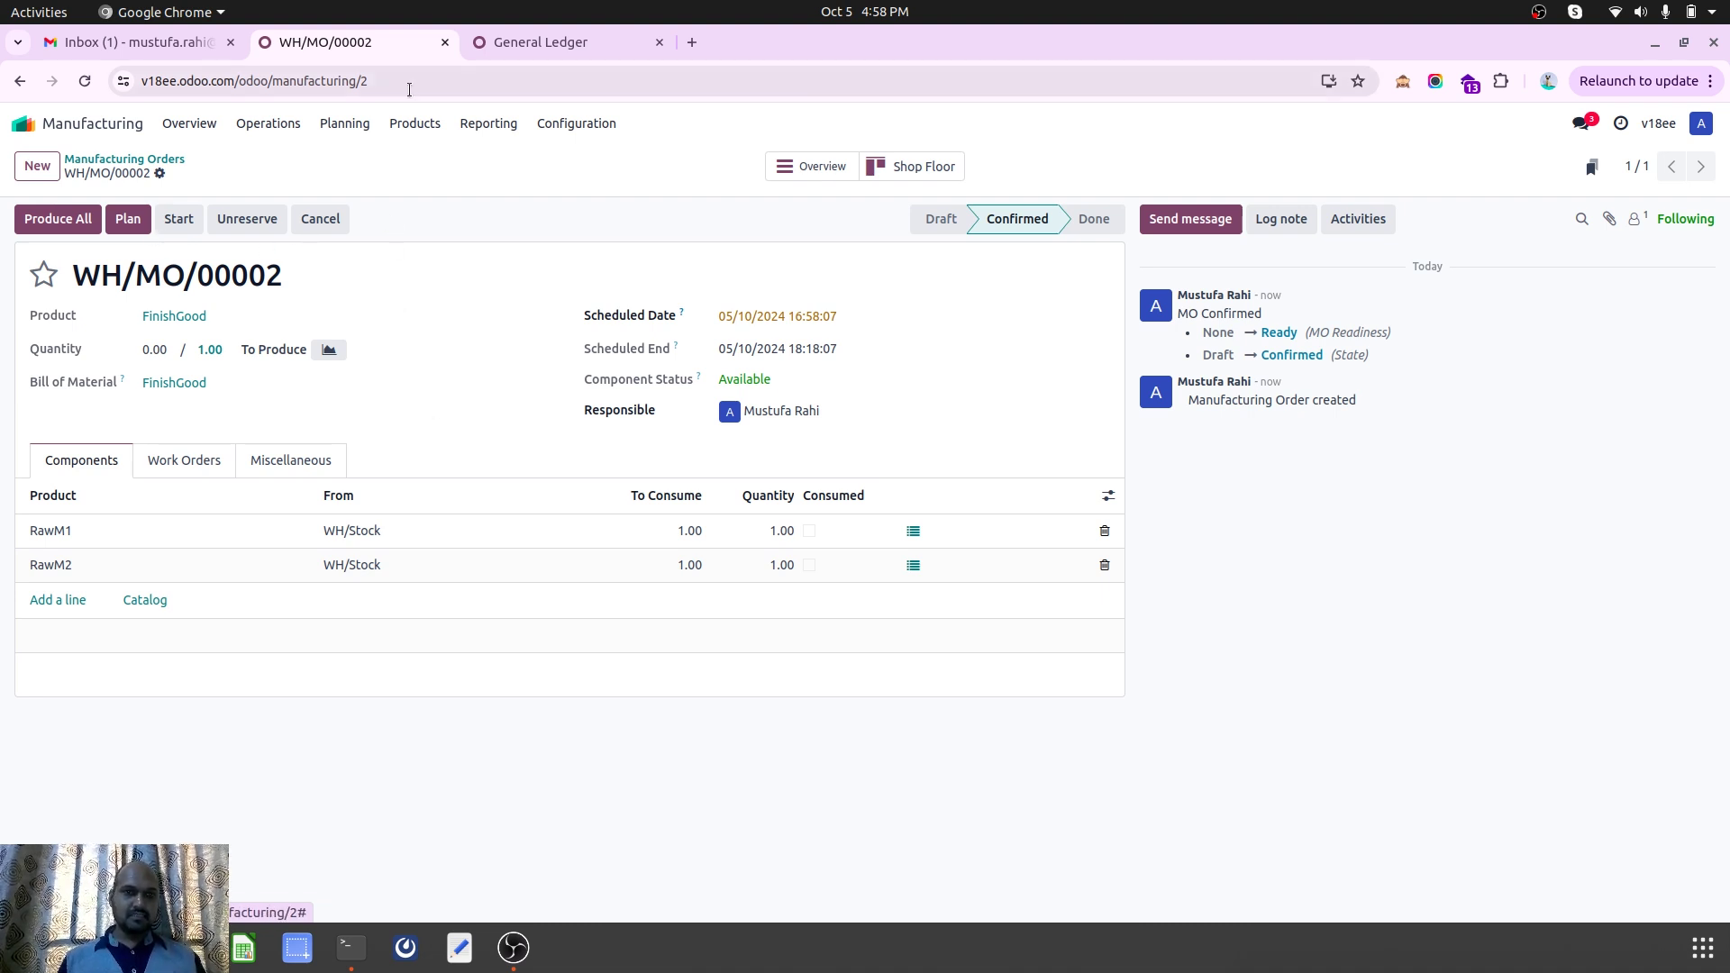
Reload the General Ledger and examine the Inventories, Production Cost, WIP Production, WIP Overhead and Work Center Cost accounts for entries from the confirmed order
click(541, 42)
click(599, 81)
key(Return)
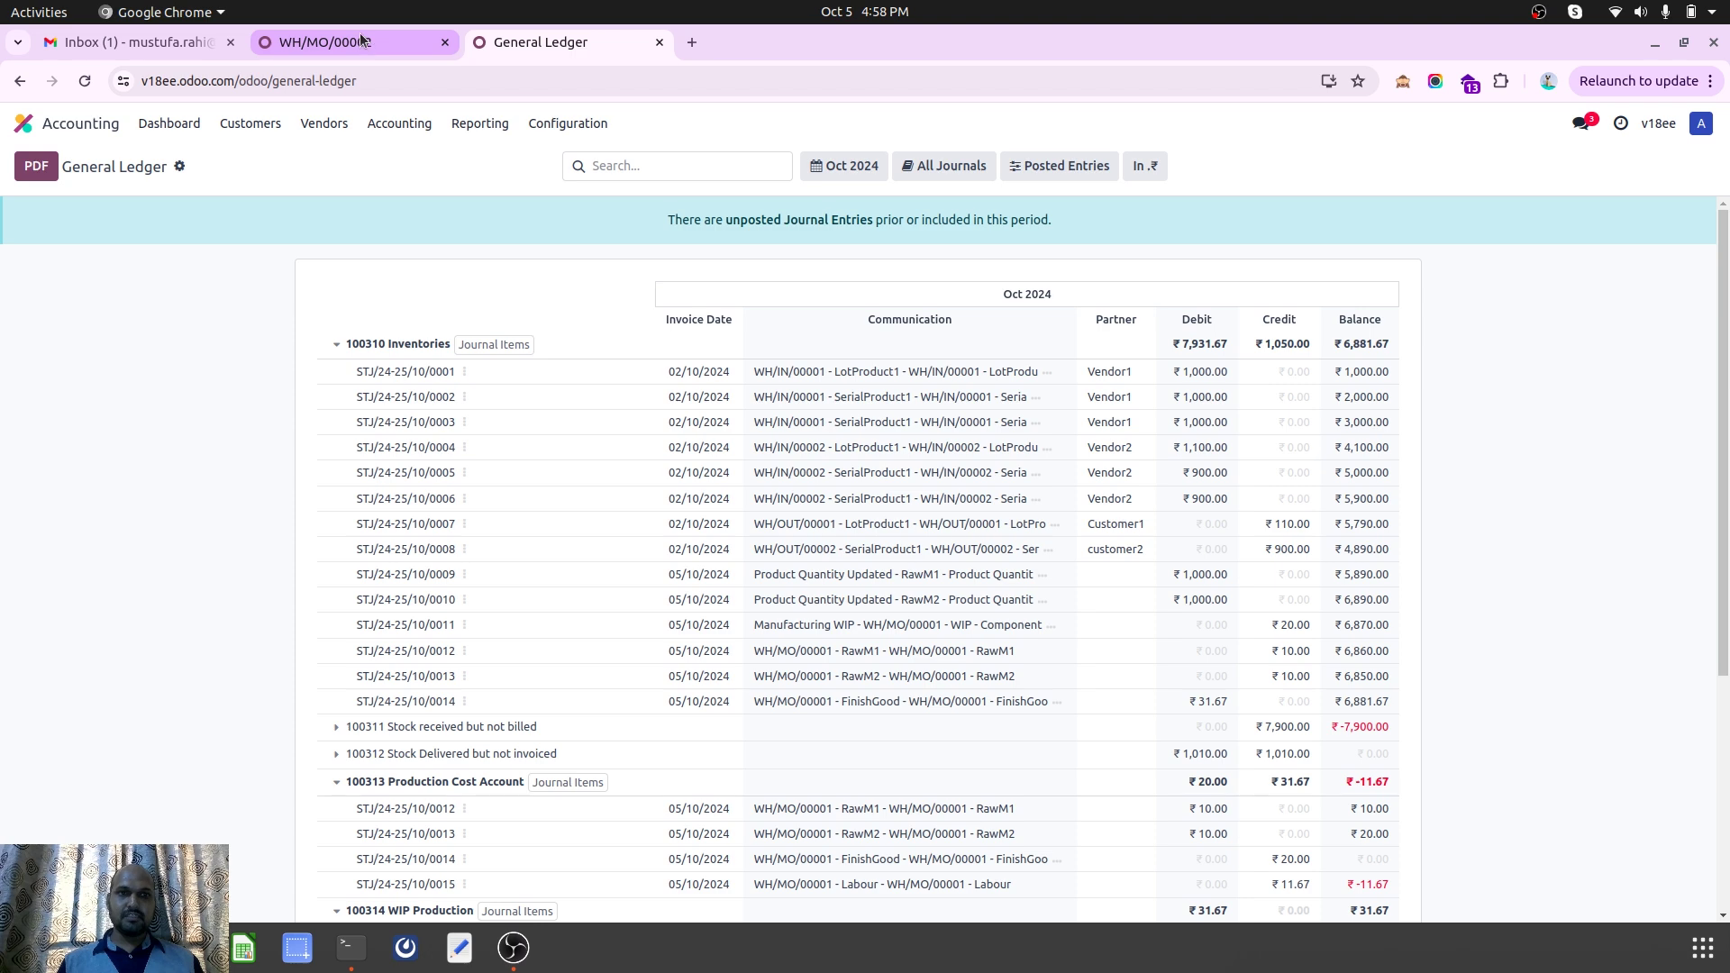
scroll(598, 468, down, 2)
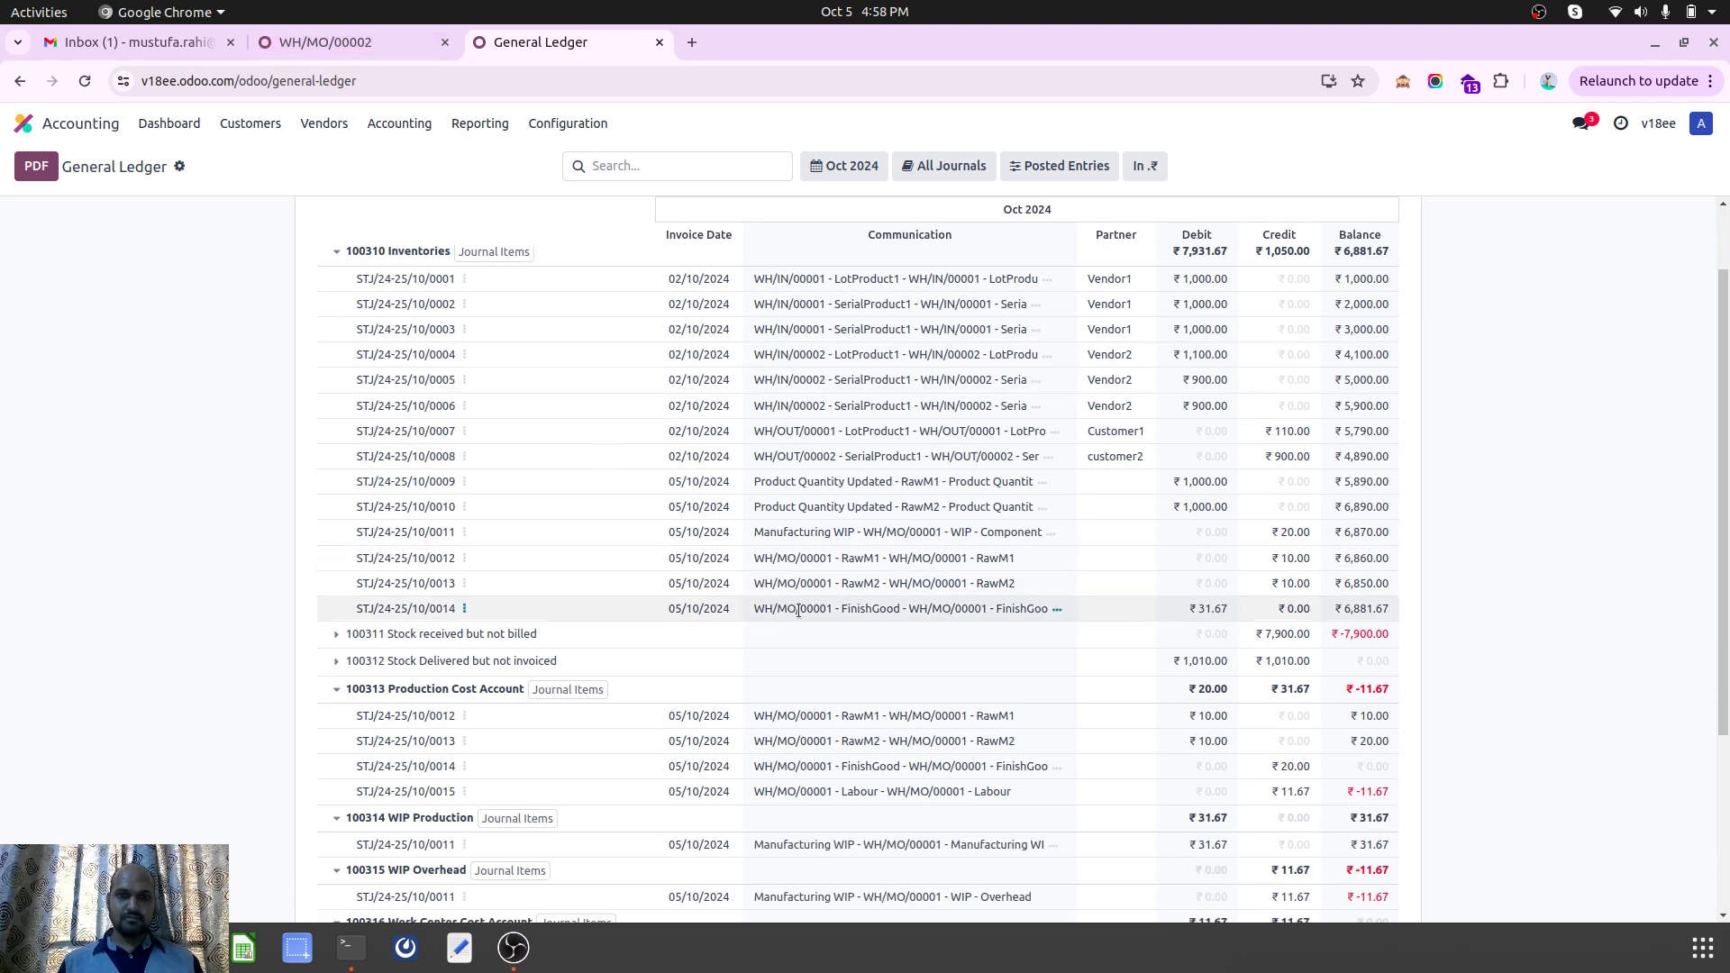
scroll(825, 727, down, 5)
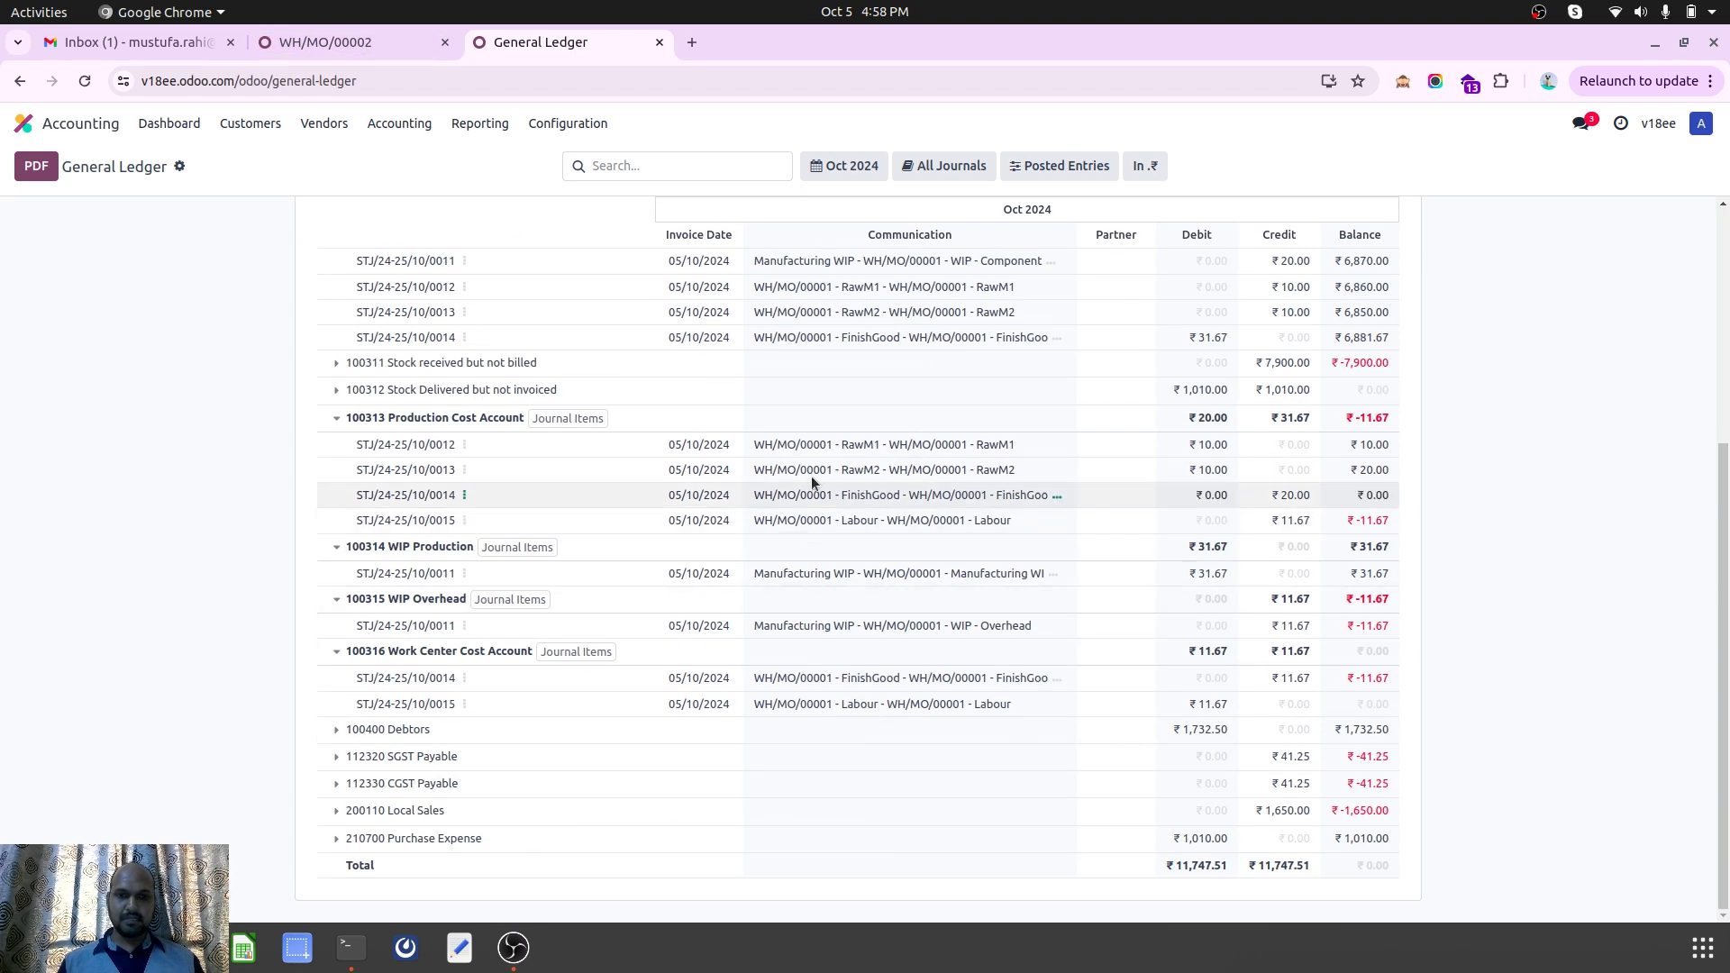
key(ctrl+plus)
key(ctrl+plus)
key(ctrl+plus)
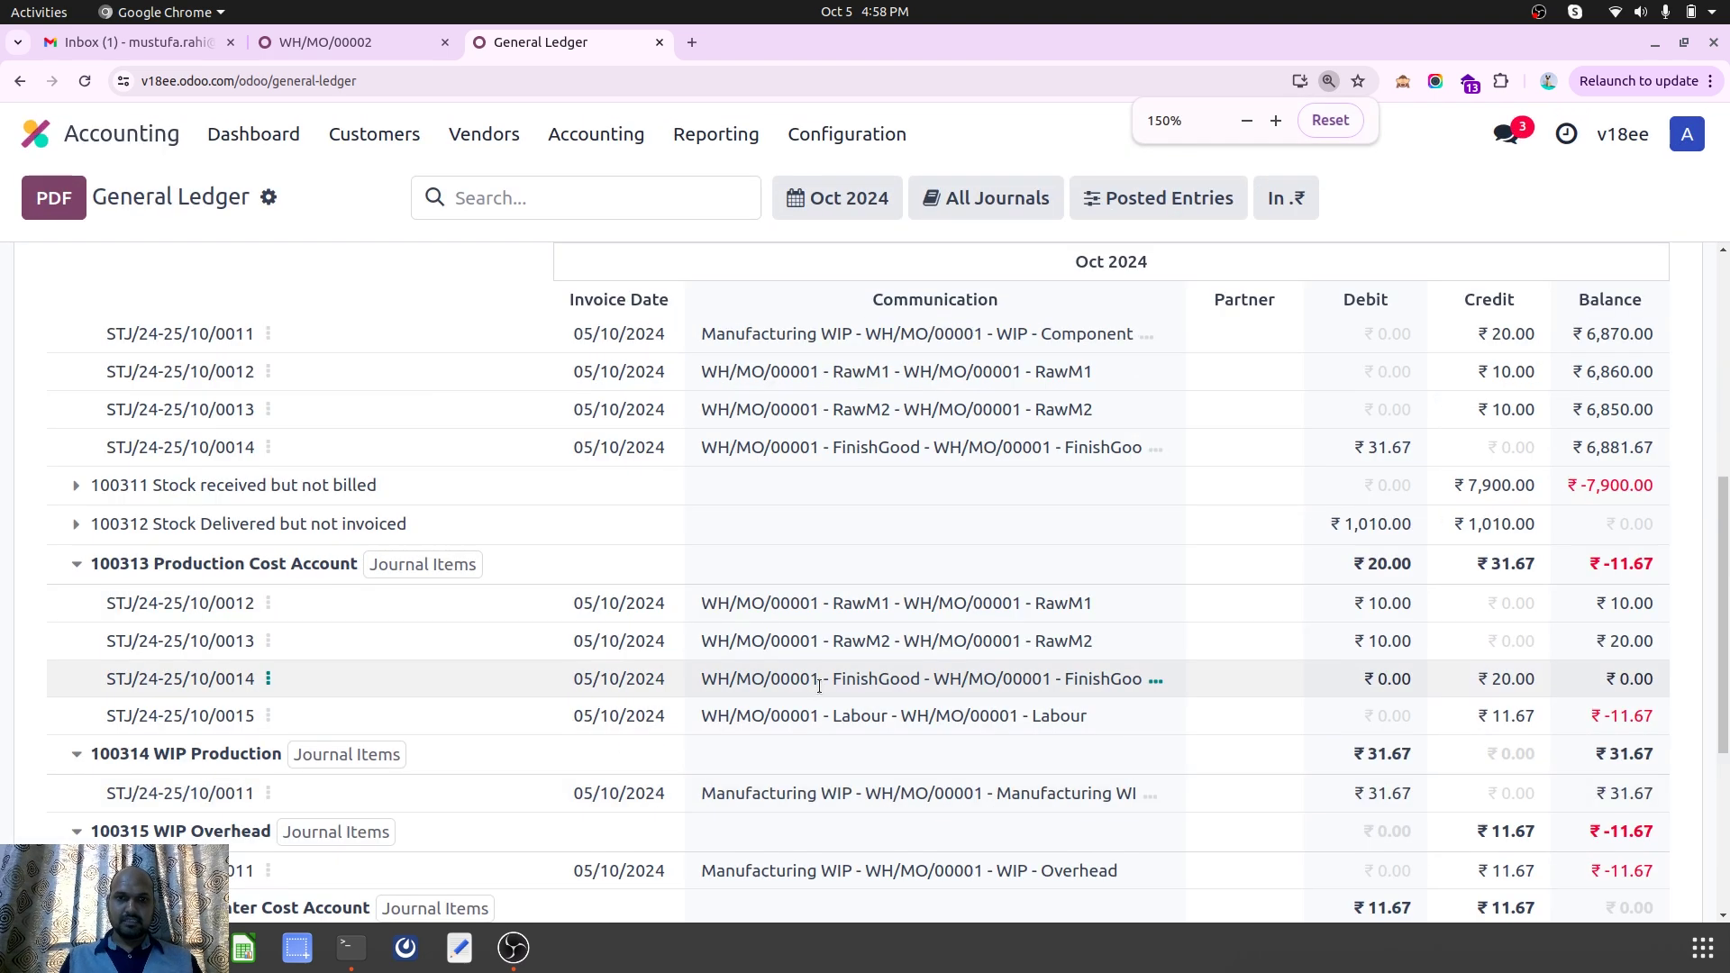
scroll(960, 522, down, 1)
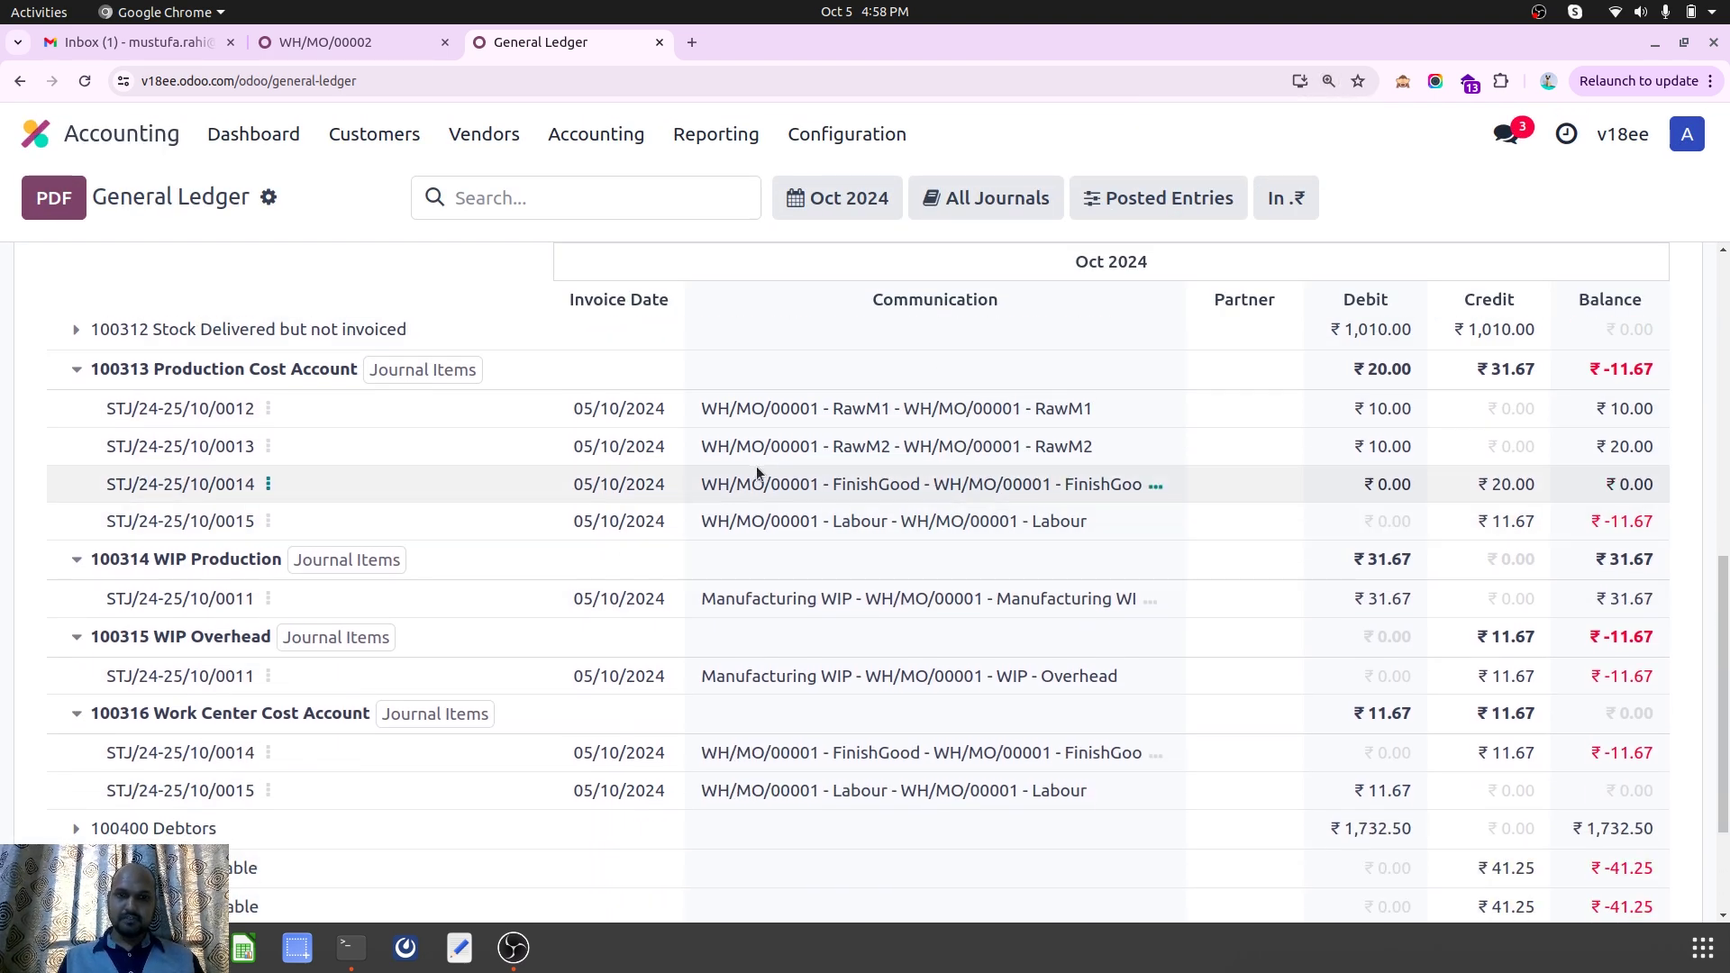
Open the WIP accounting entry for the confirmed FinishGood manufacturing order to review its proposed lines
click(411, 43)
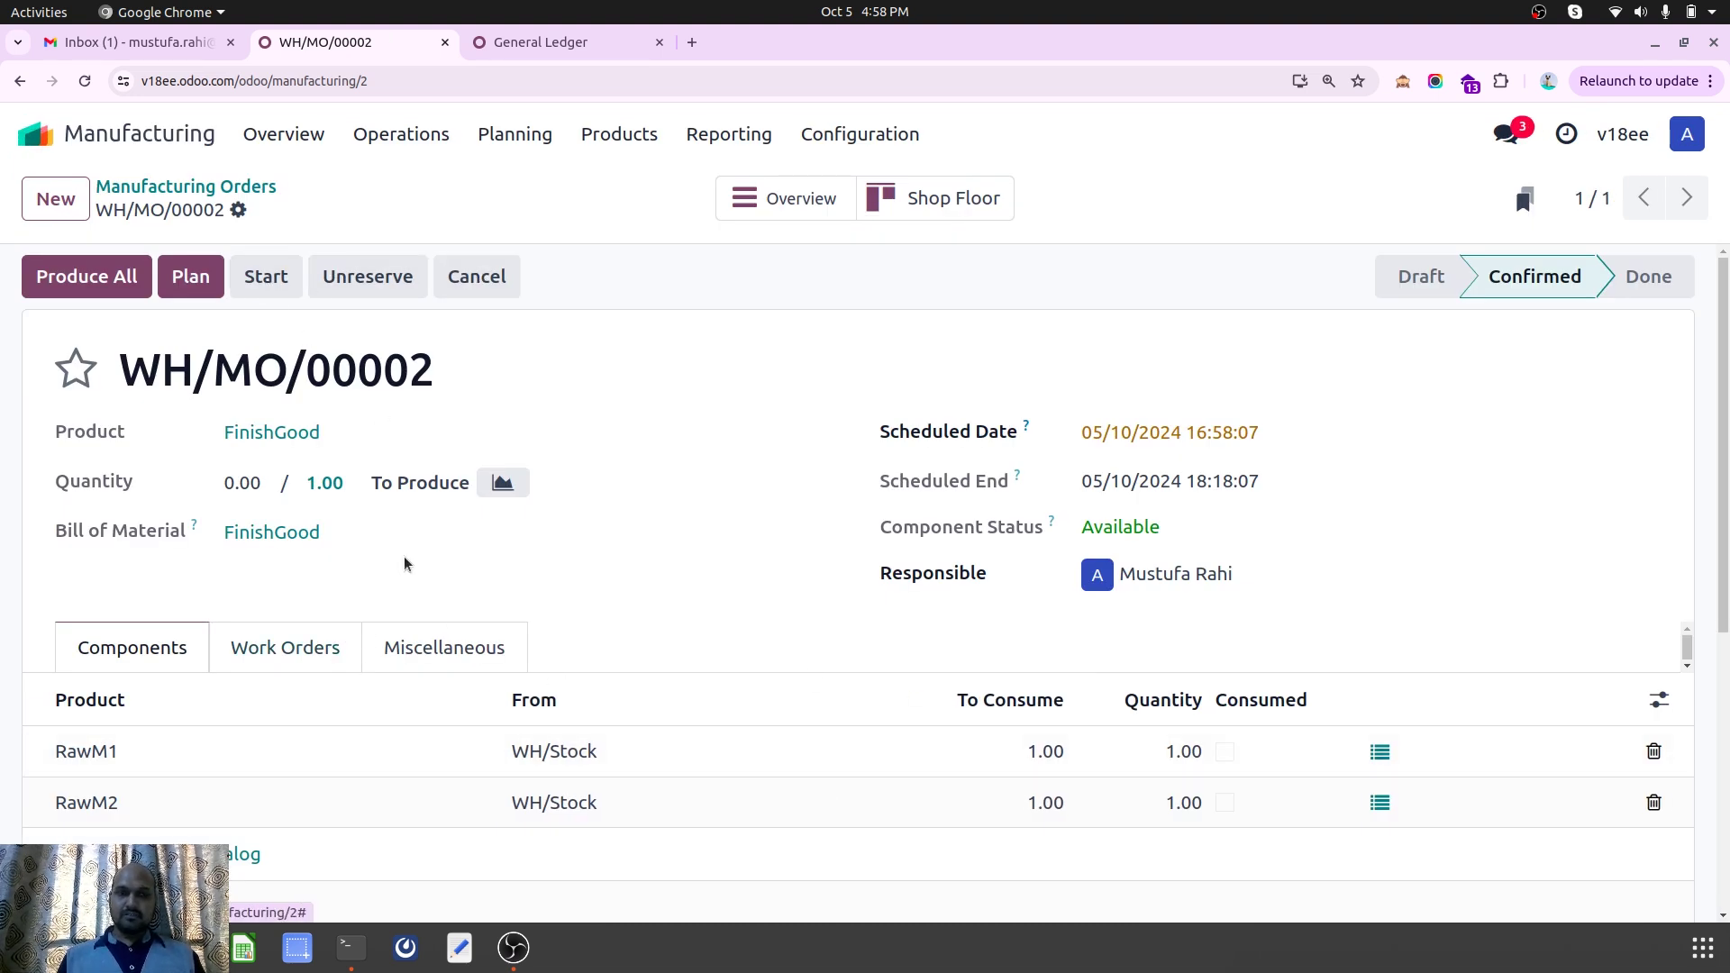
click(238, 210)
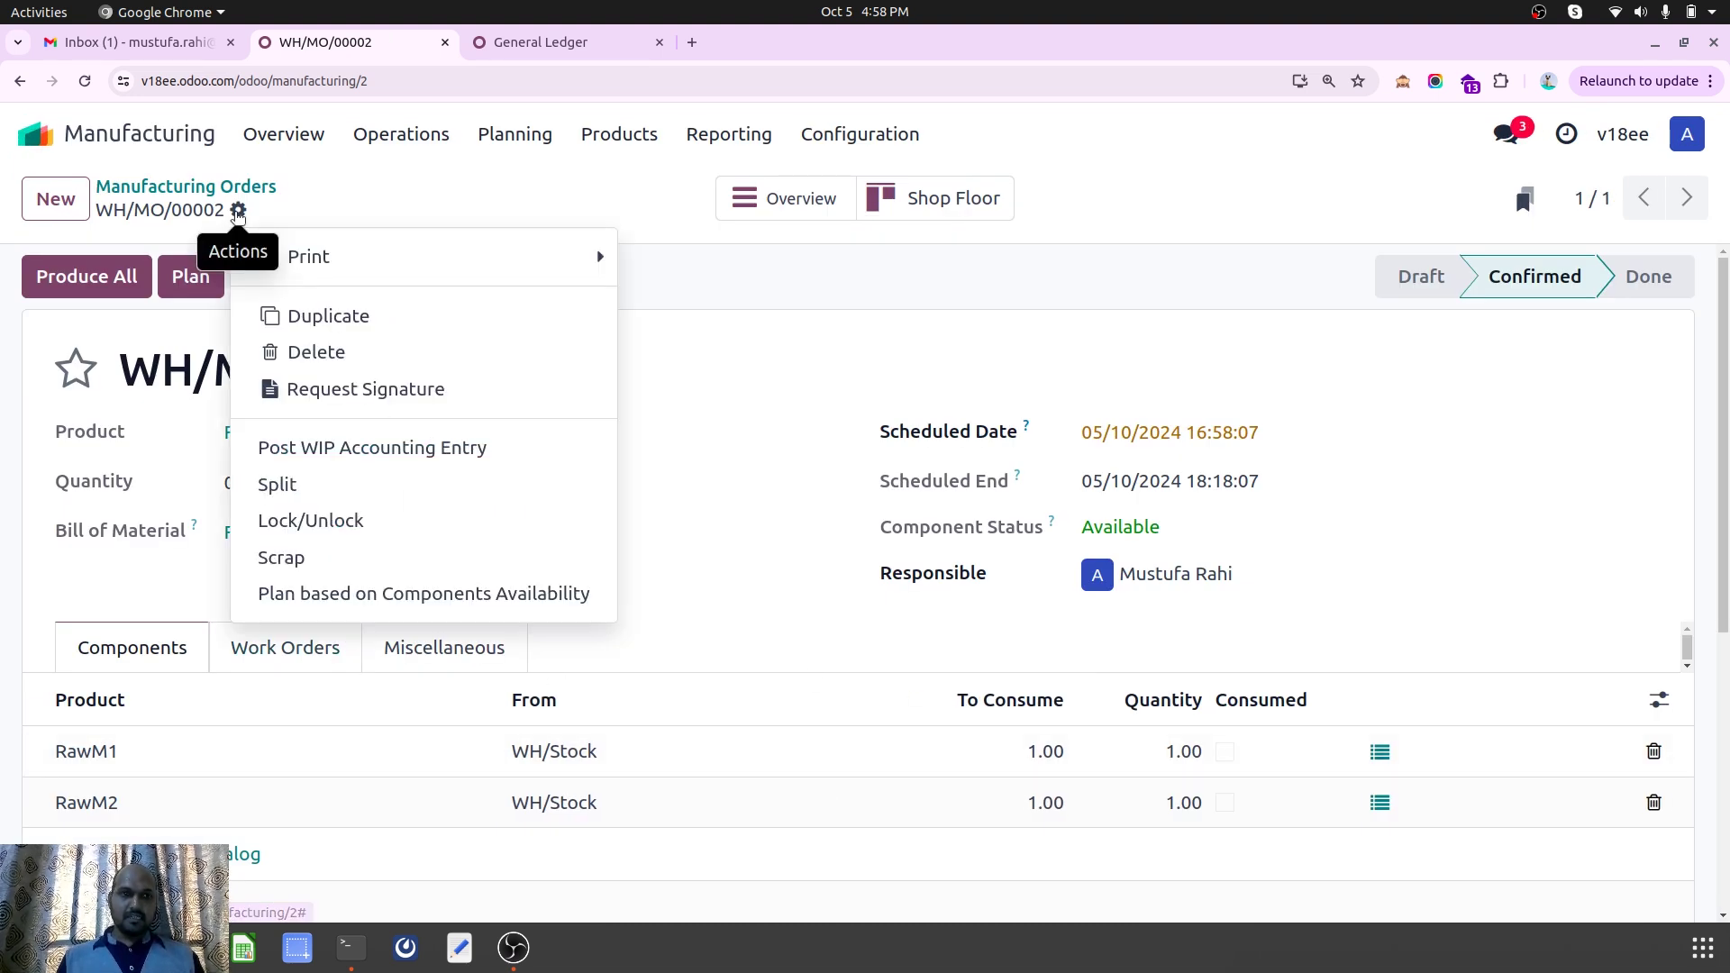
click(329, 448)
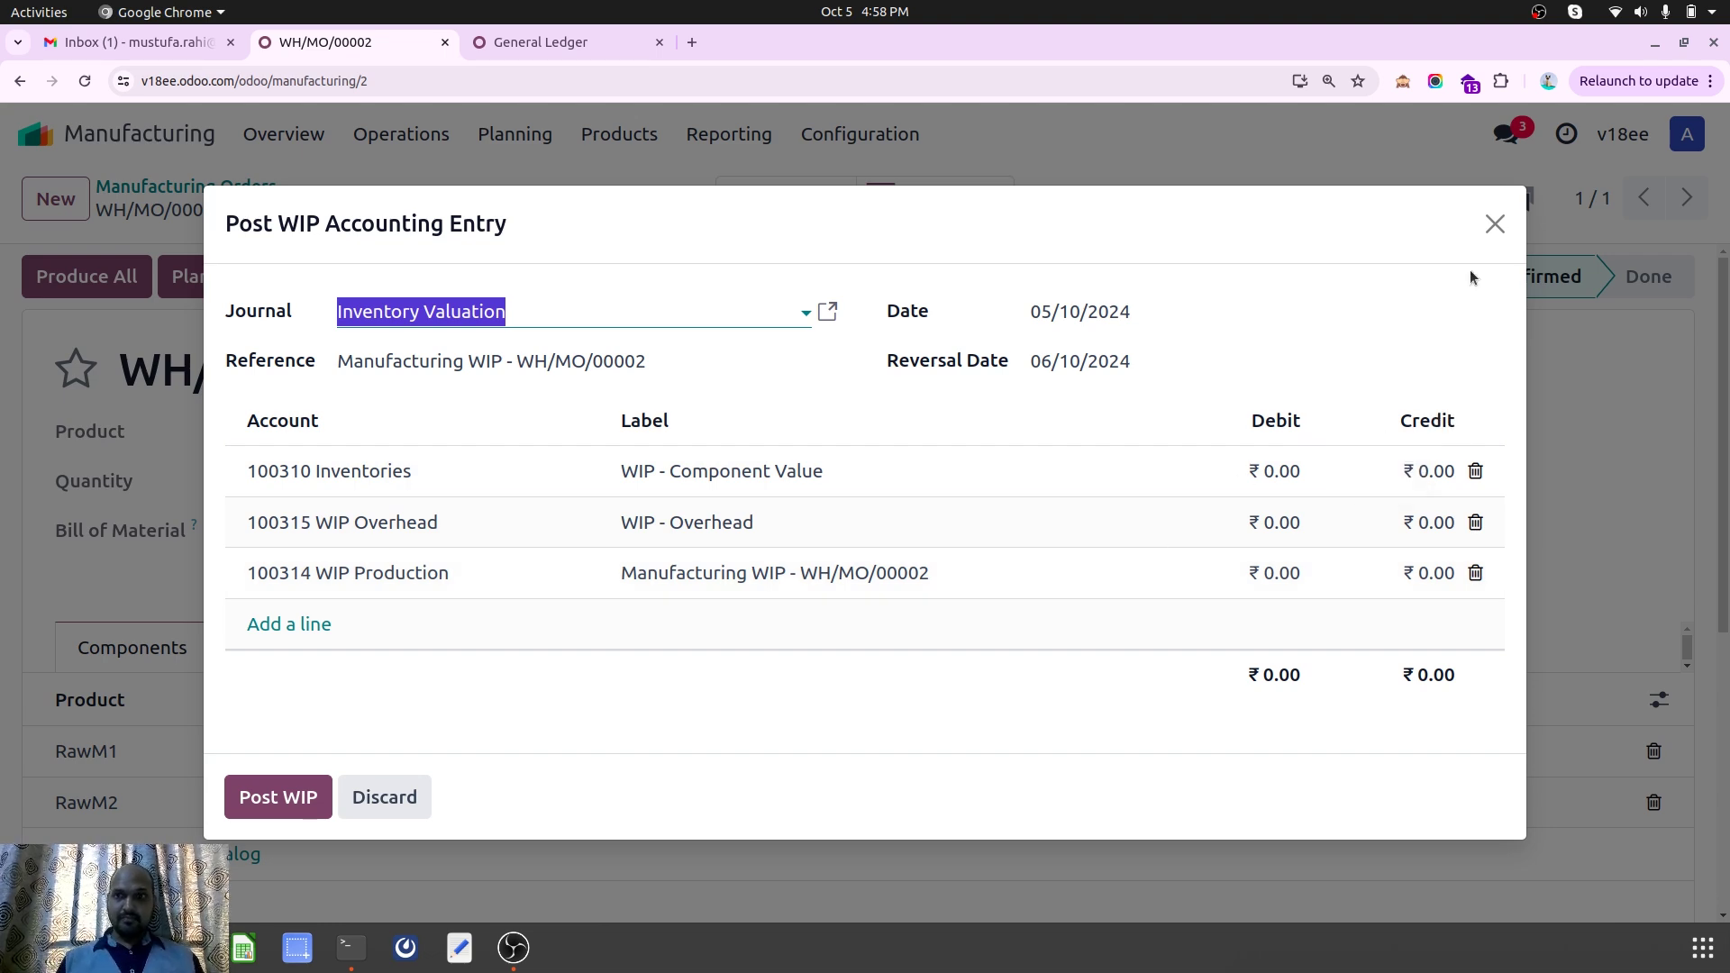
Close the WIP entry without posting, mark component RawM1 as consumed, and save the manufacturing order
click(1497, 224)
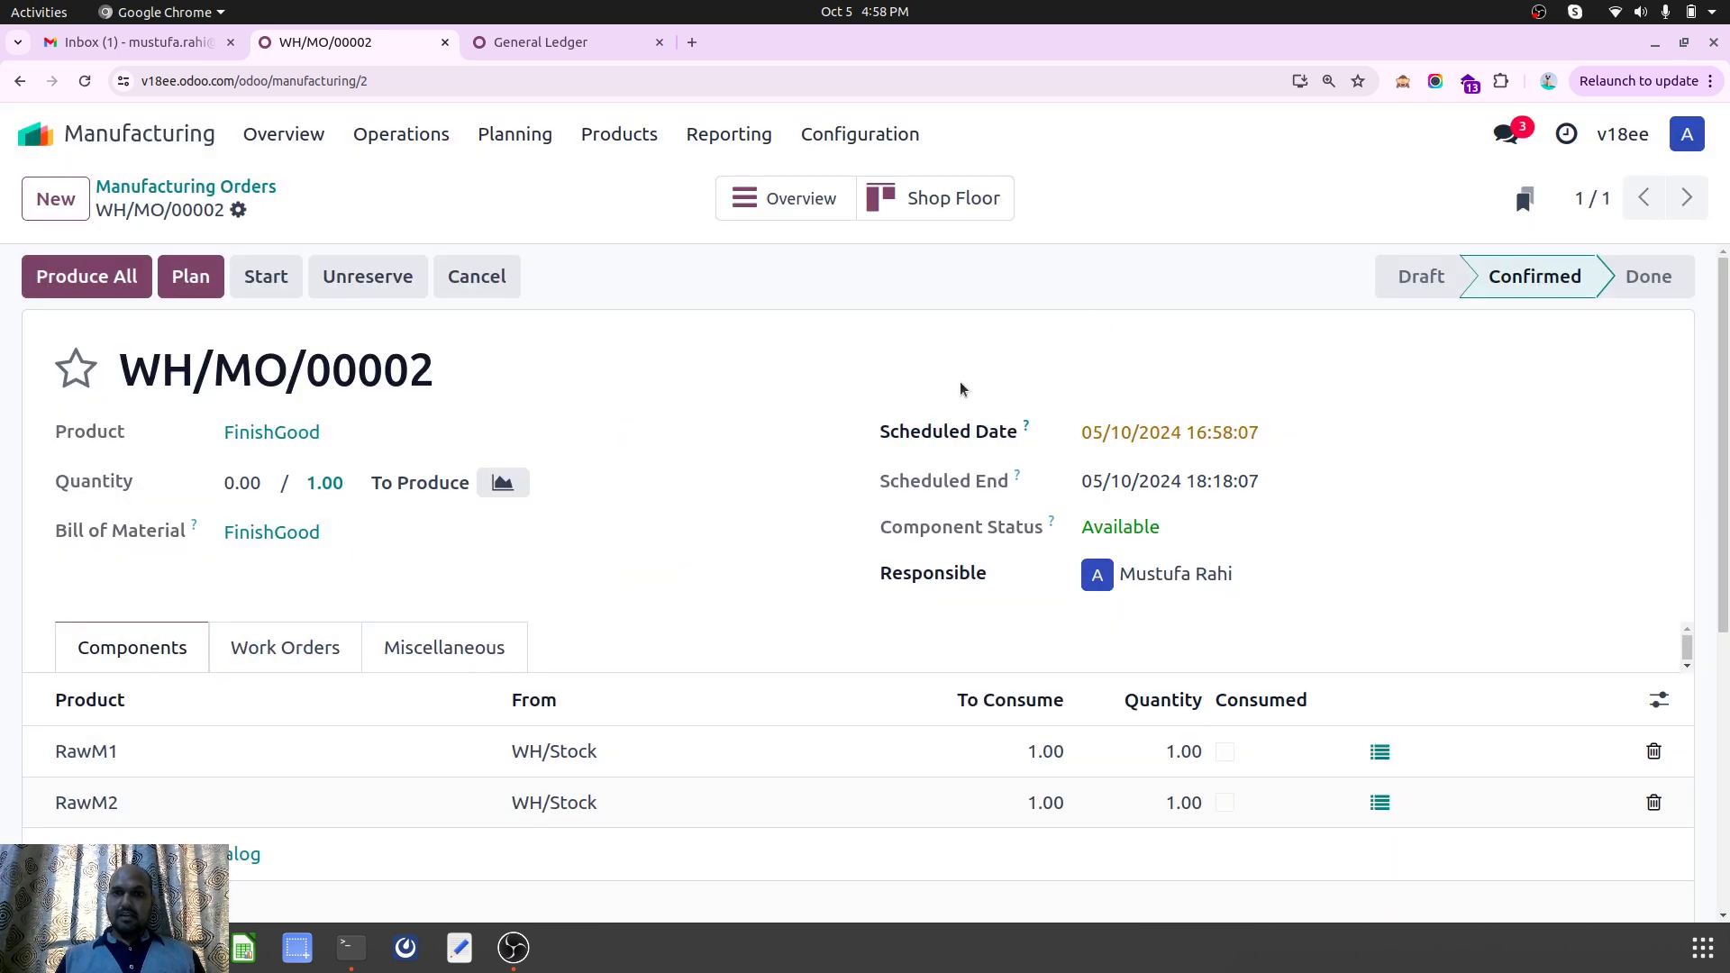
click(1225, 752)
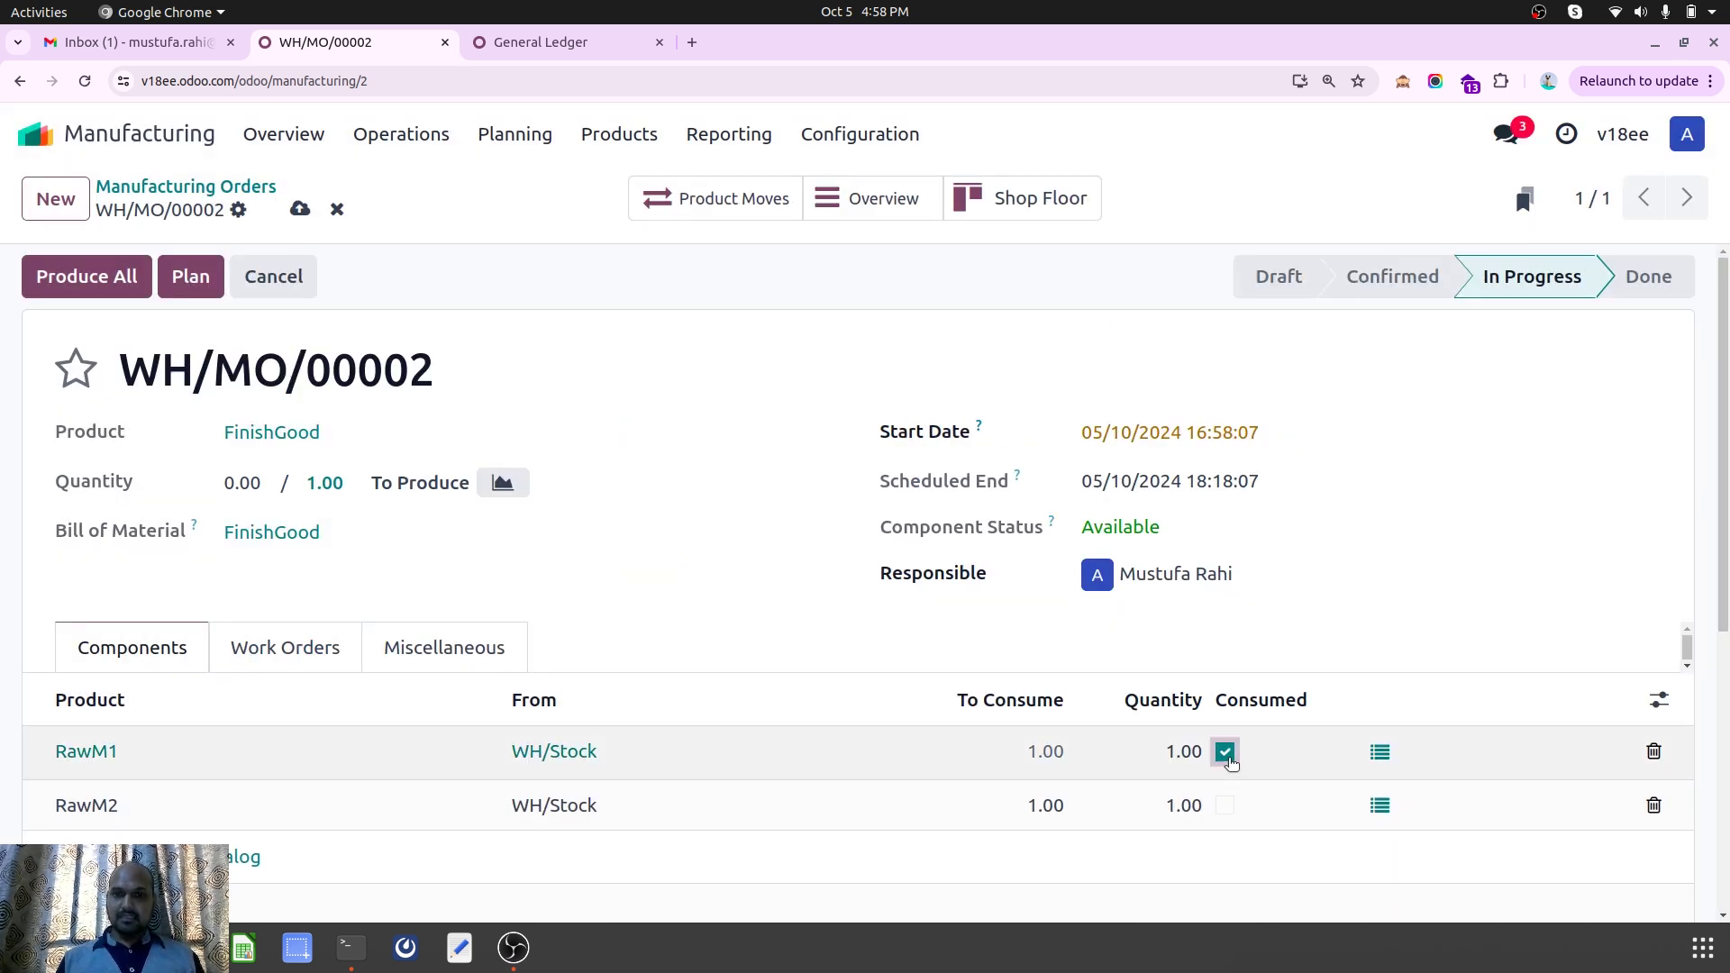
click(303, 209)
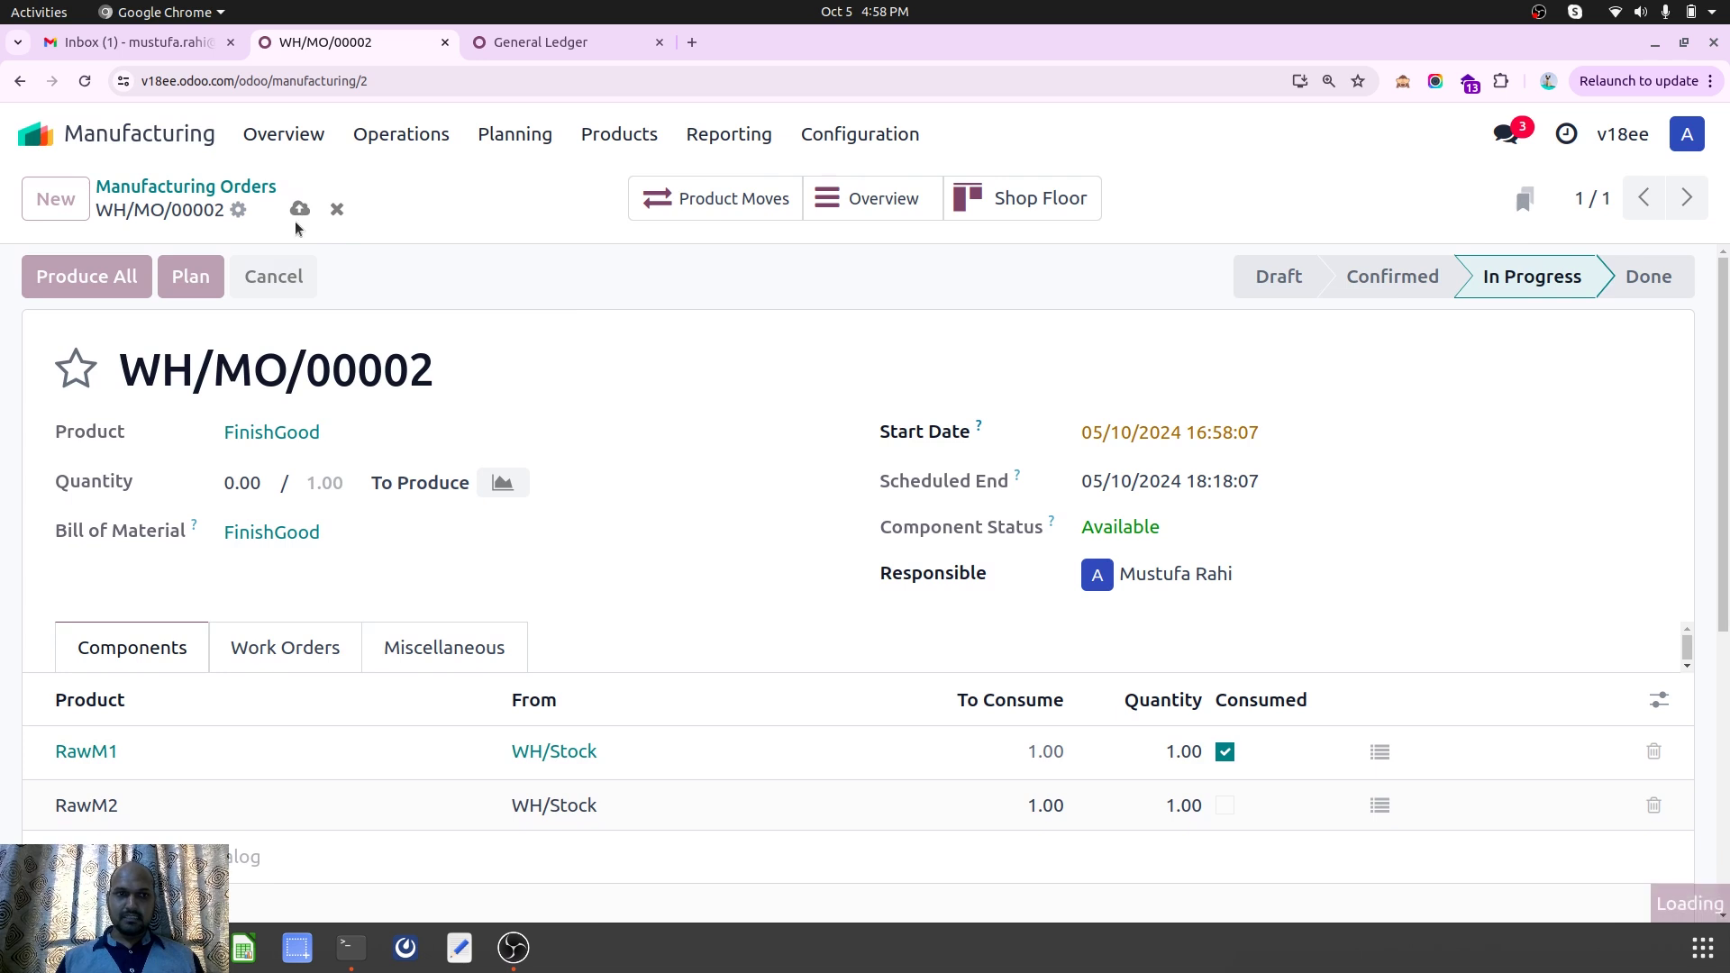
Review the proposed WIP accounting entry for the consumed RawM1 component, then close it without posting
click(238, 210)
click(325, 448)
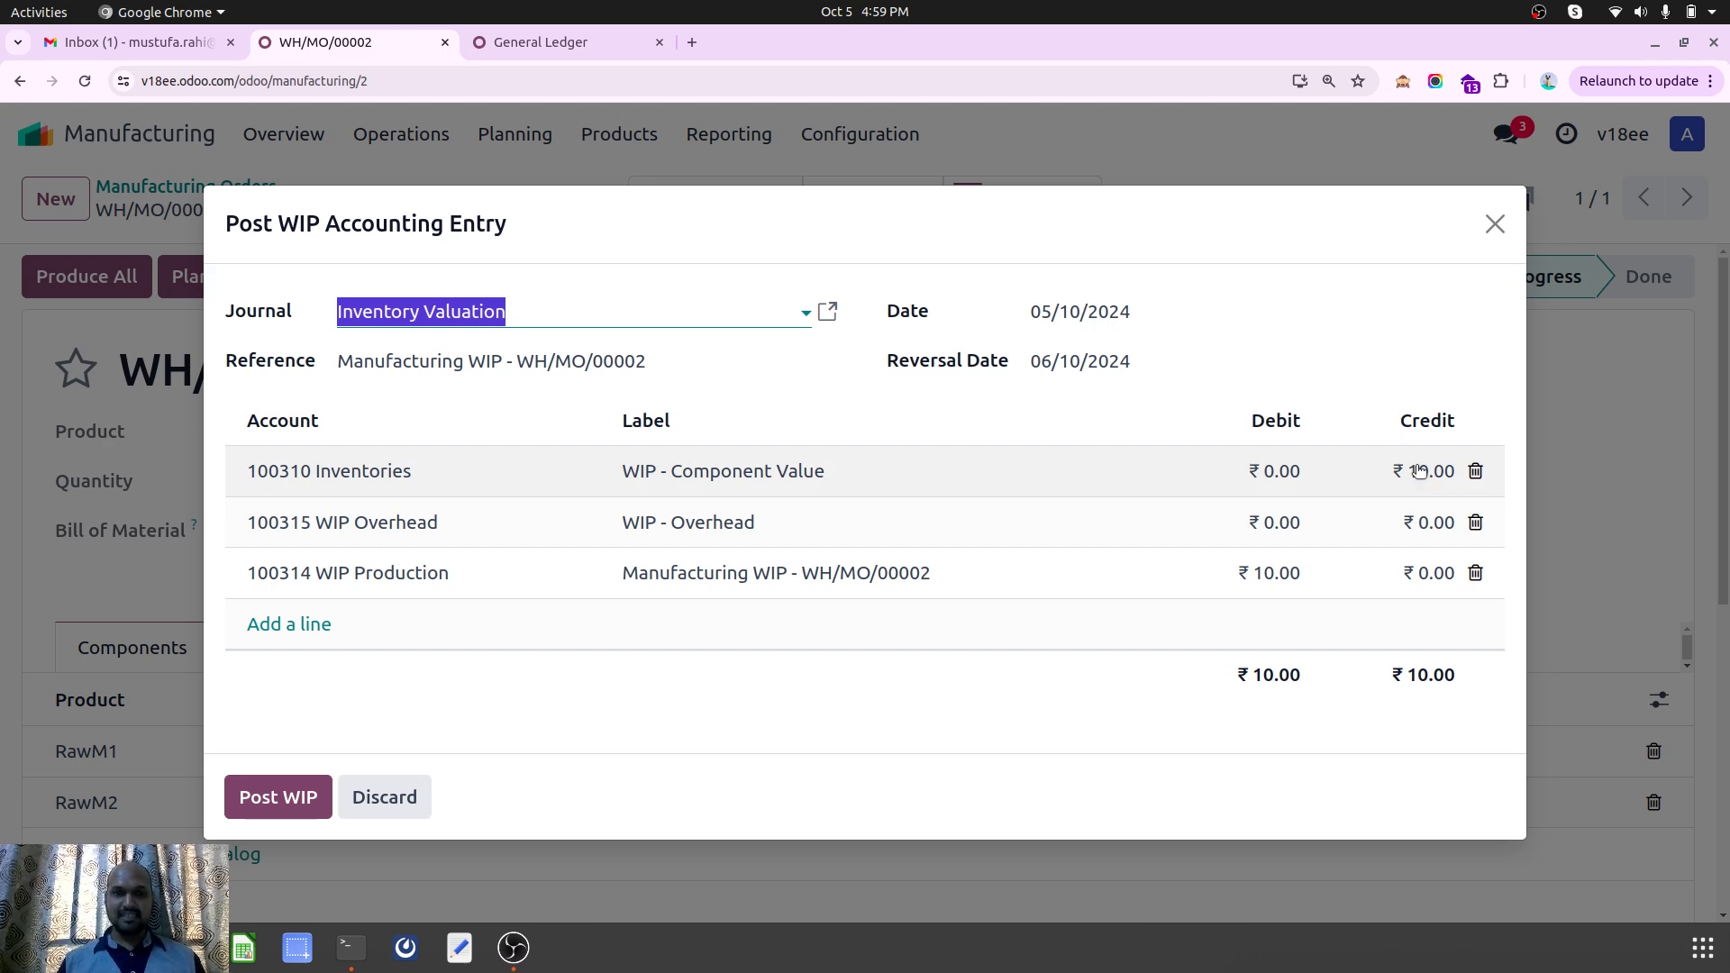
click(1495, 224)
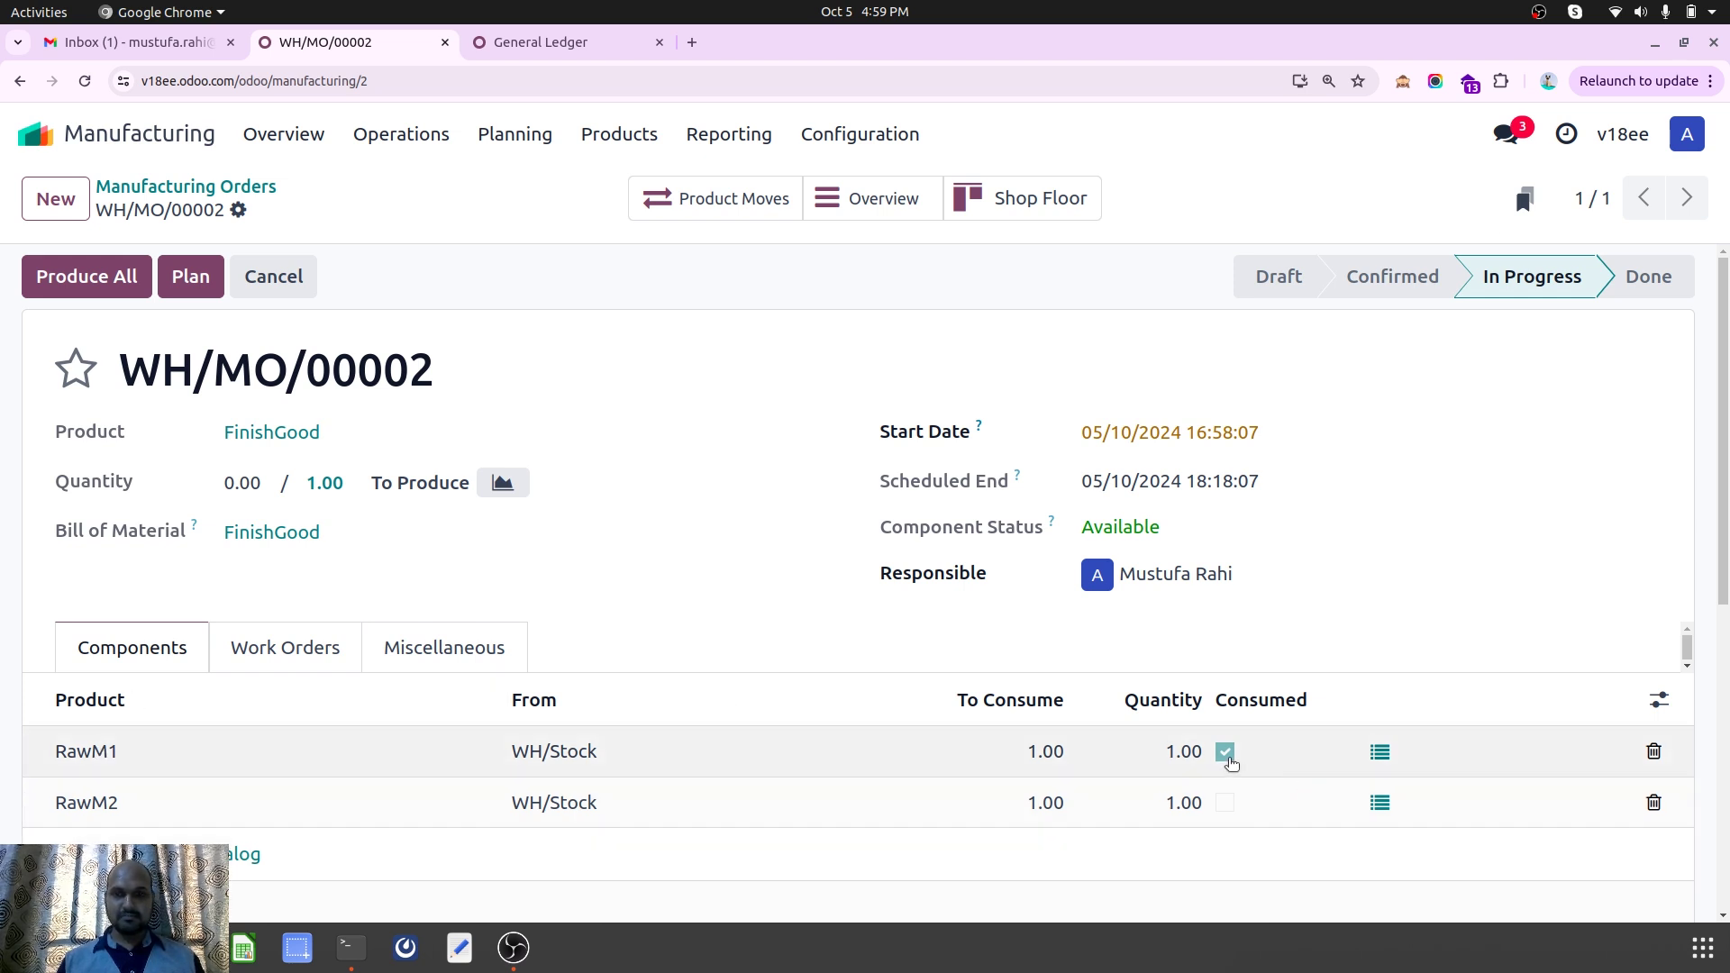
Start and finish work order Op1, set its real duration to 60 minutes, and save the manufacturing order
click(281, 653)
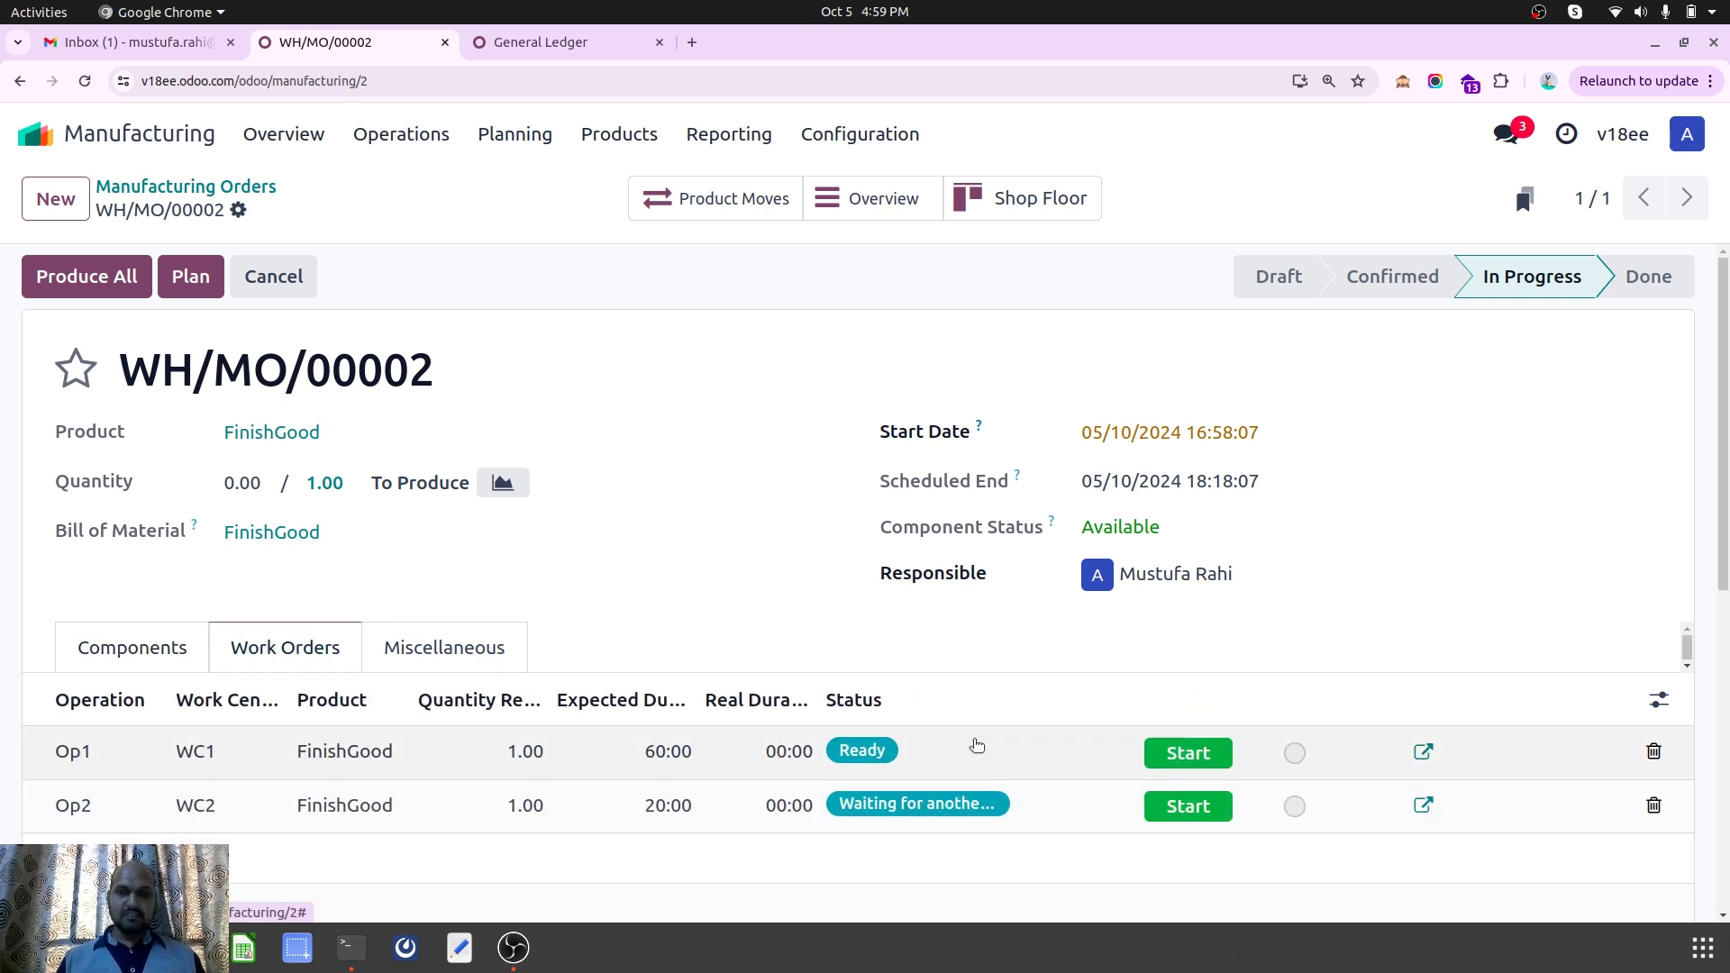
click(1191, 762)
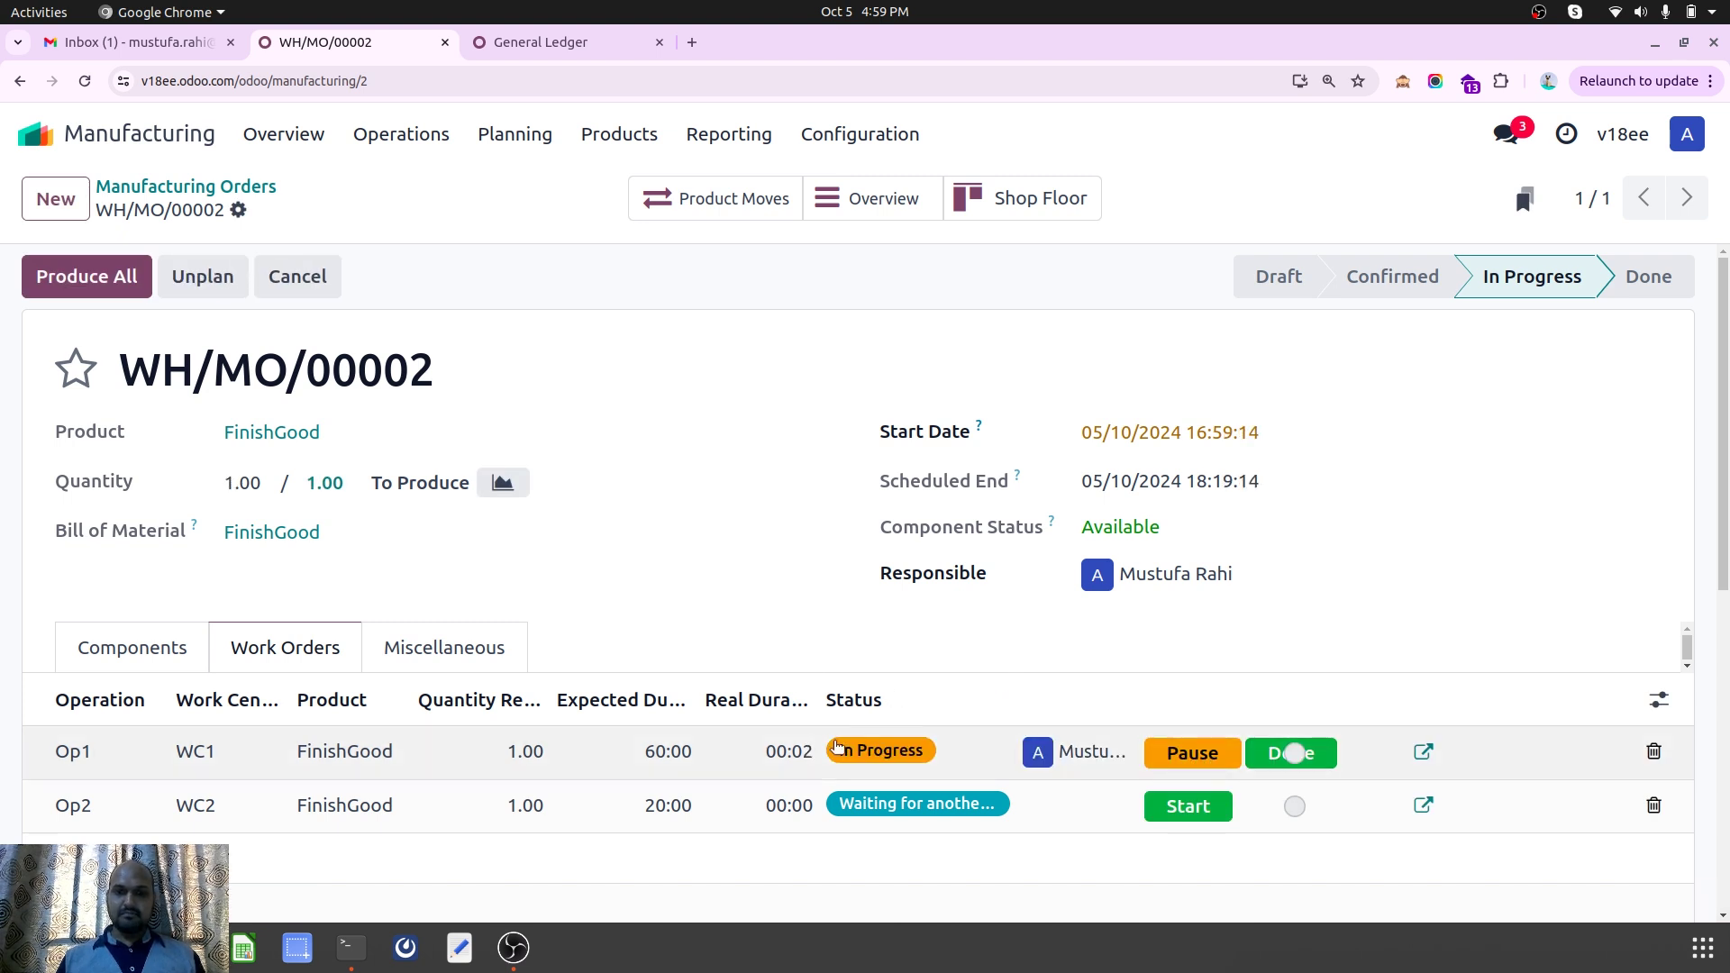
click(1275, 758)
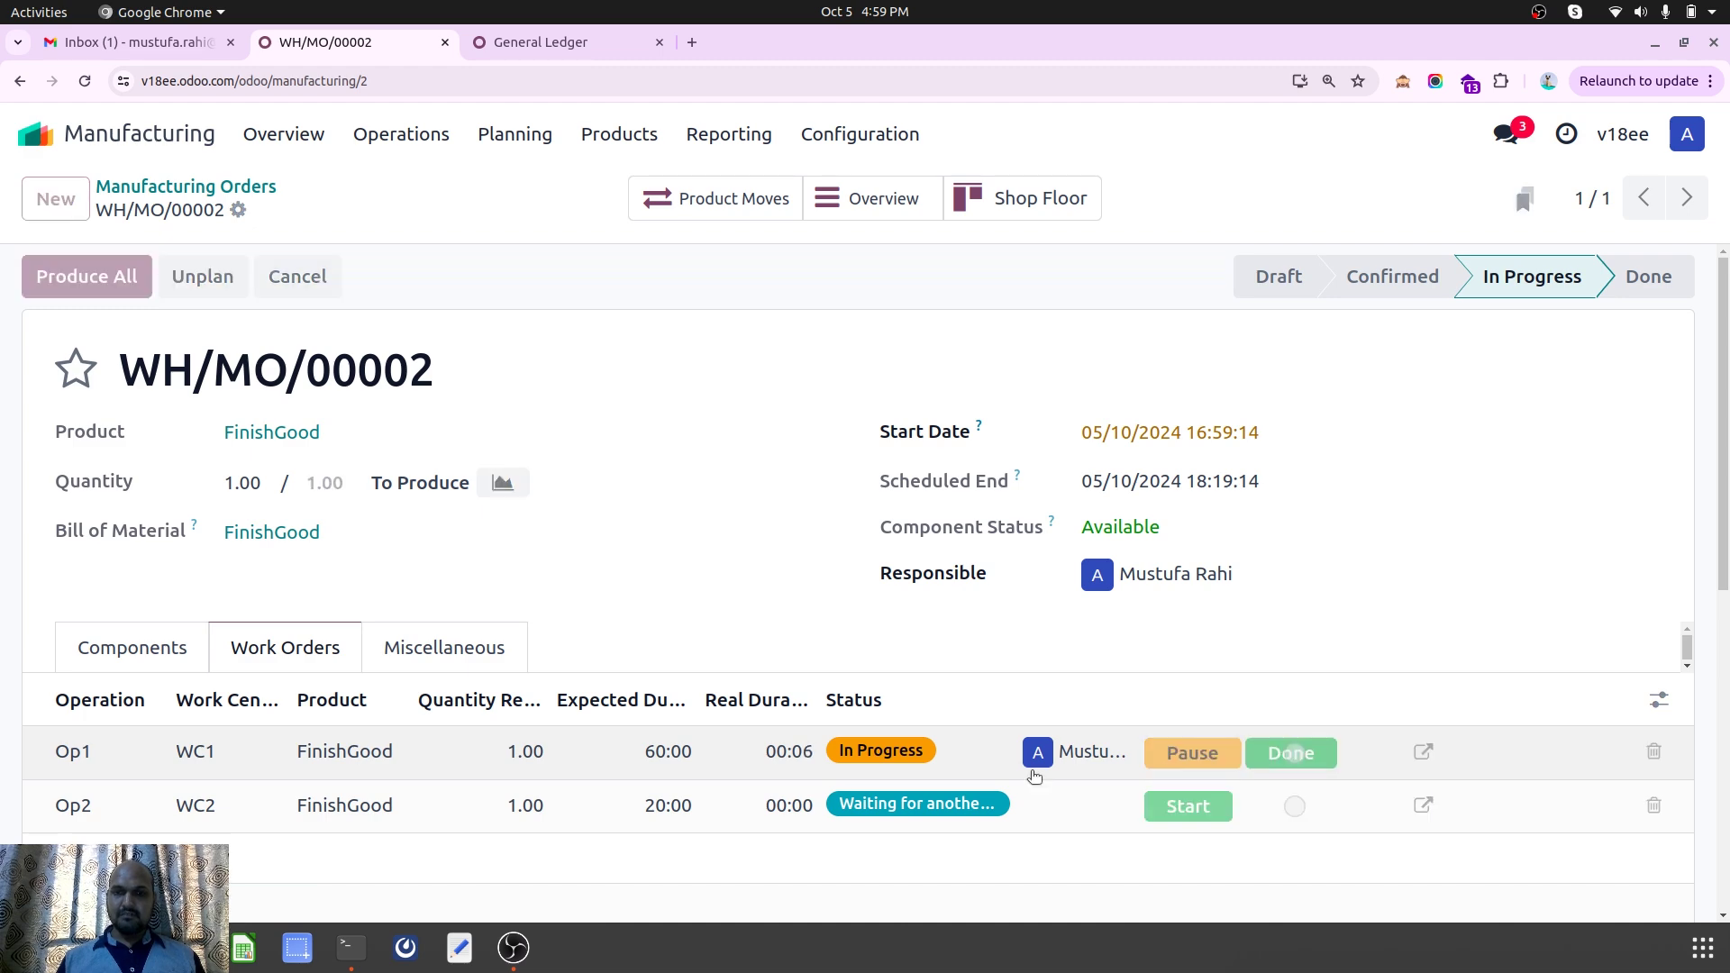
click(783, 750)
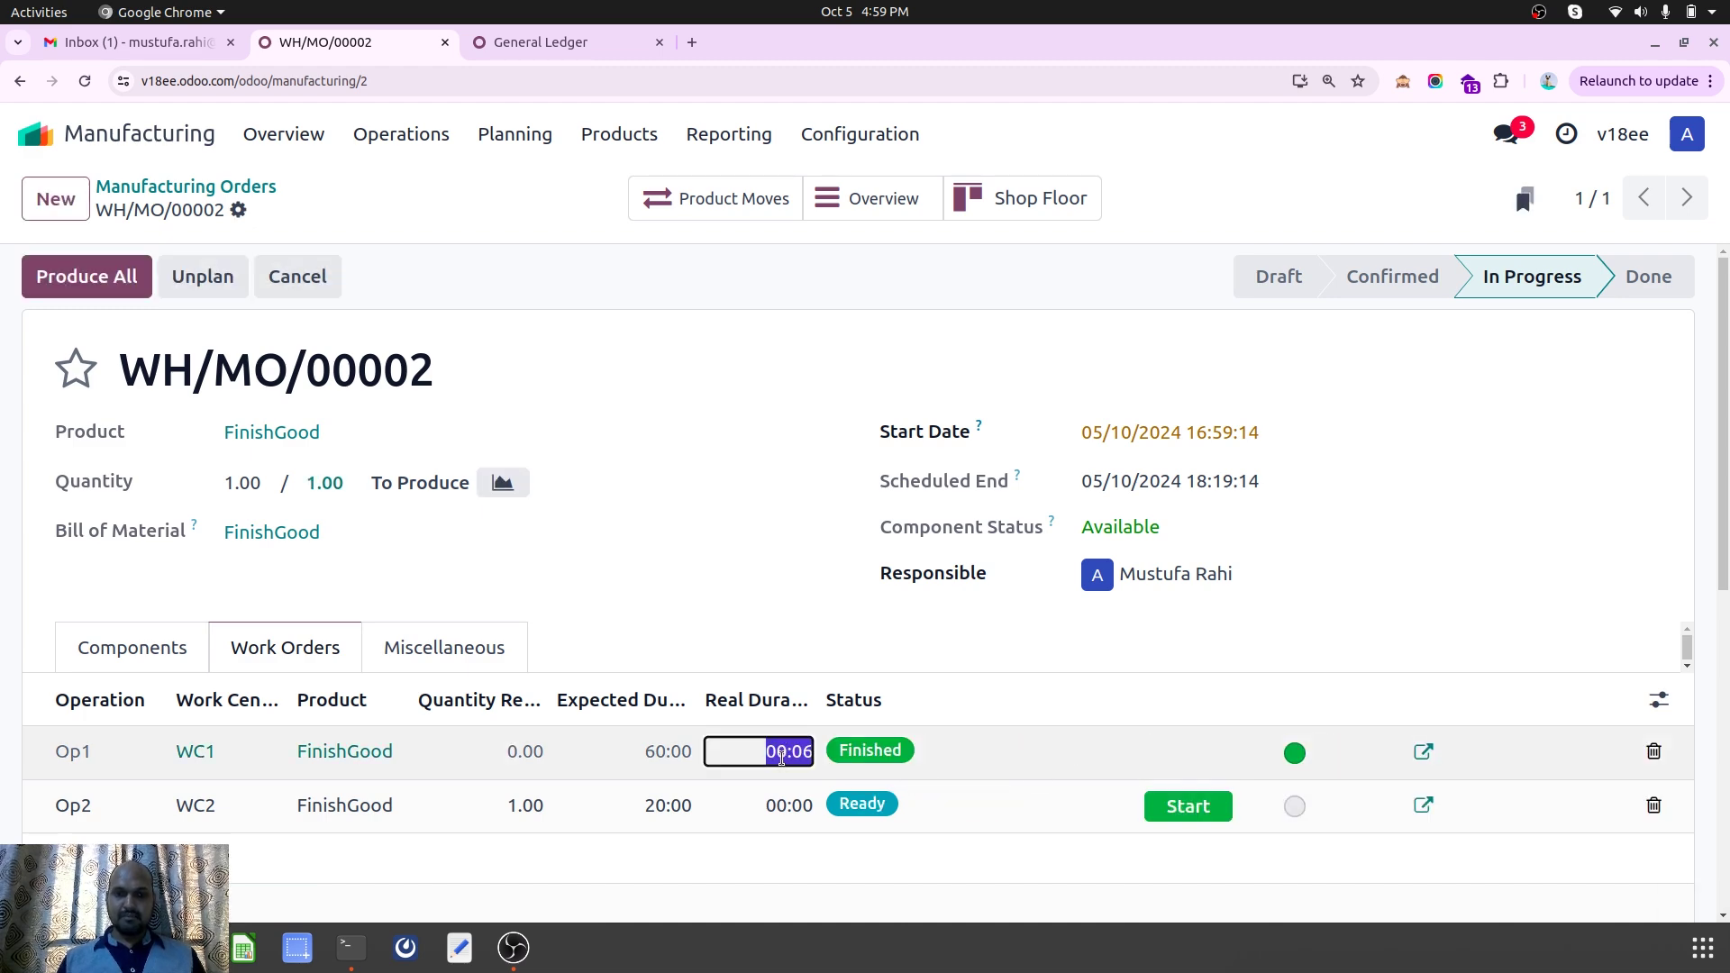
text(60)
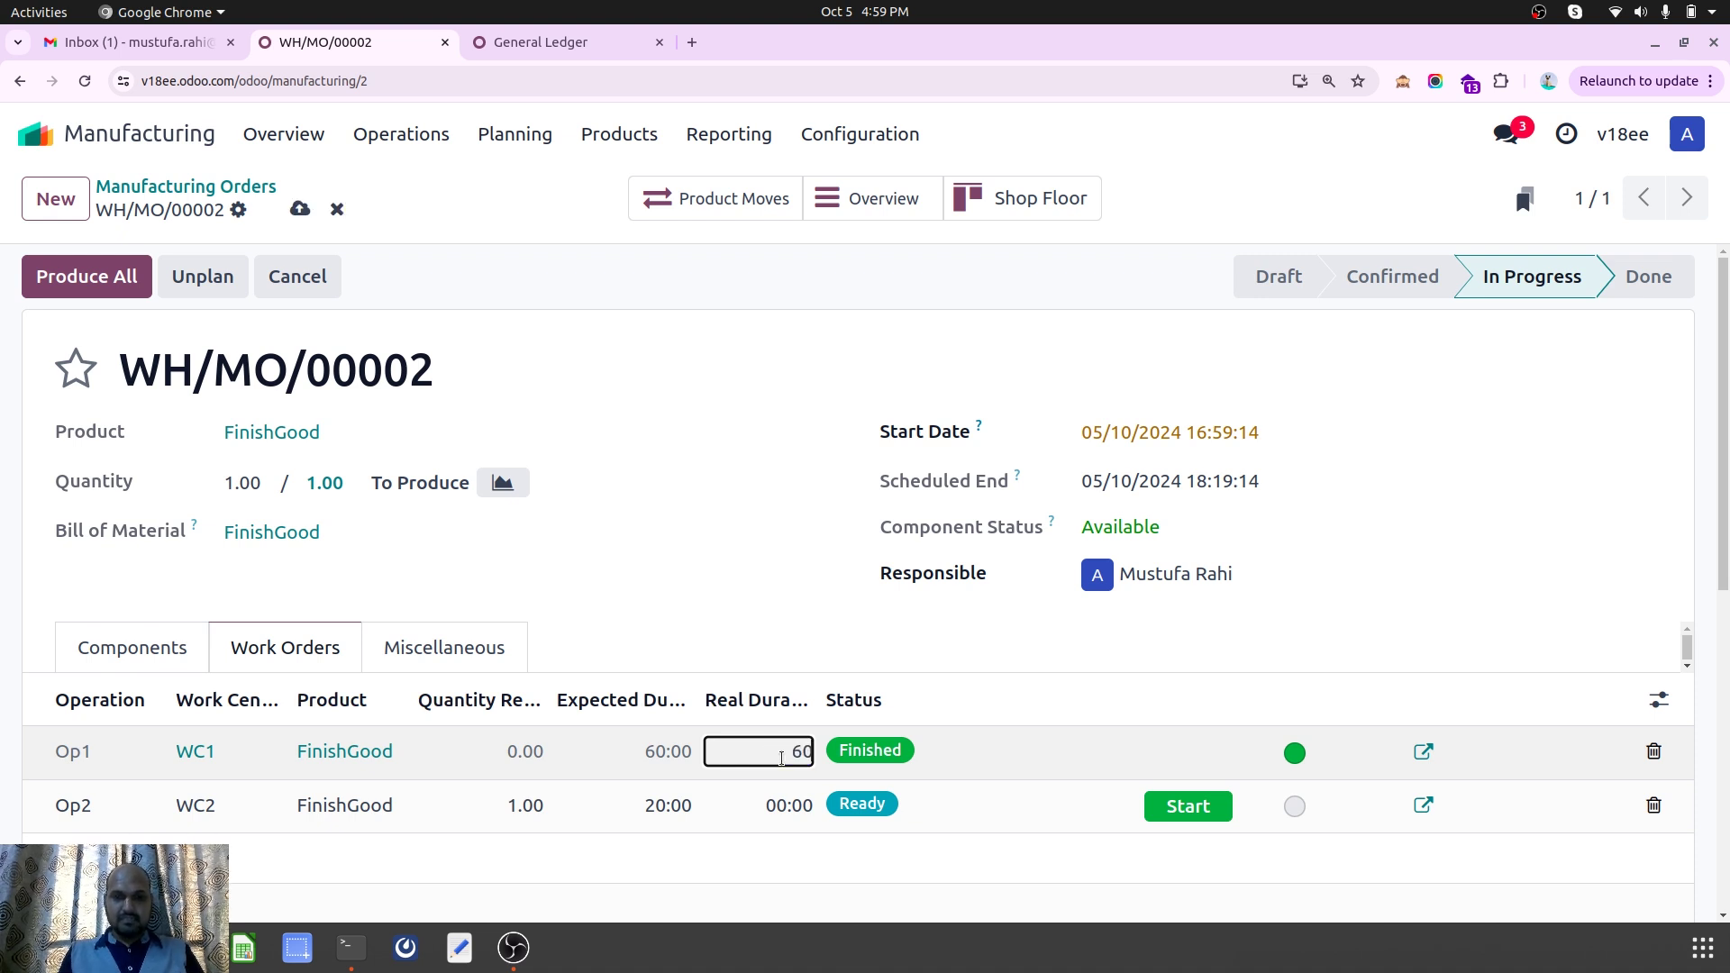
click(741, 593)
click(300, 209)
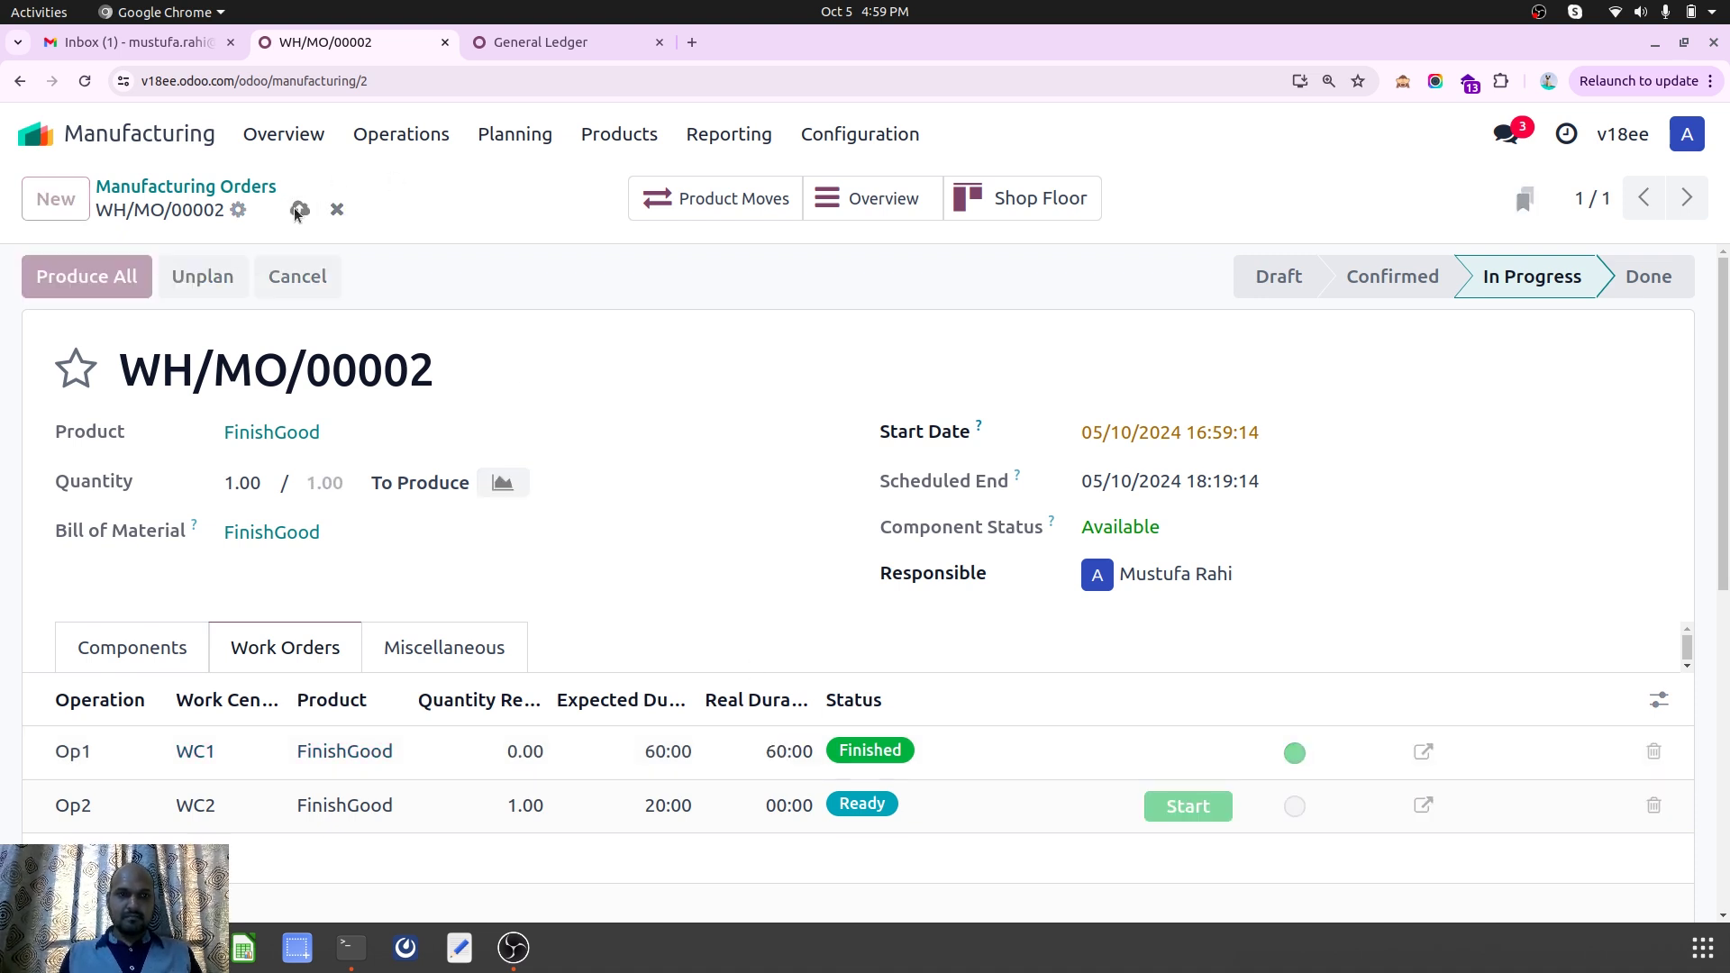
Review the proposed WIP accounting entry including the Op1 overhead, then close it without posting
click(238, 209)
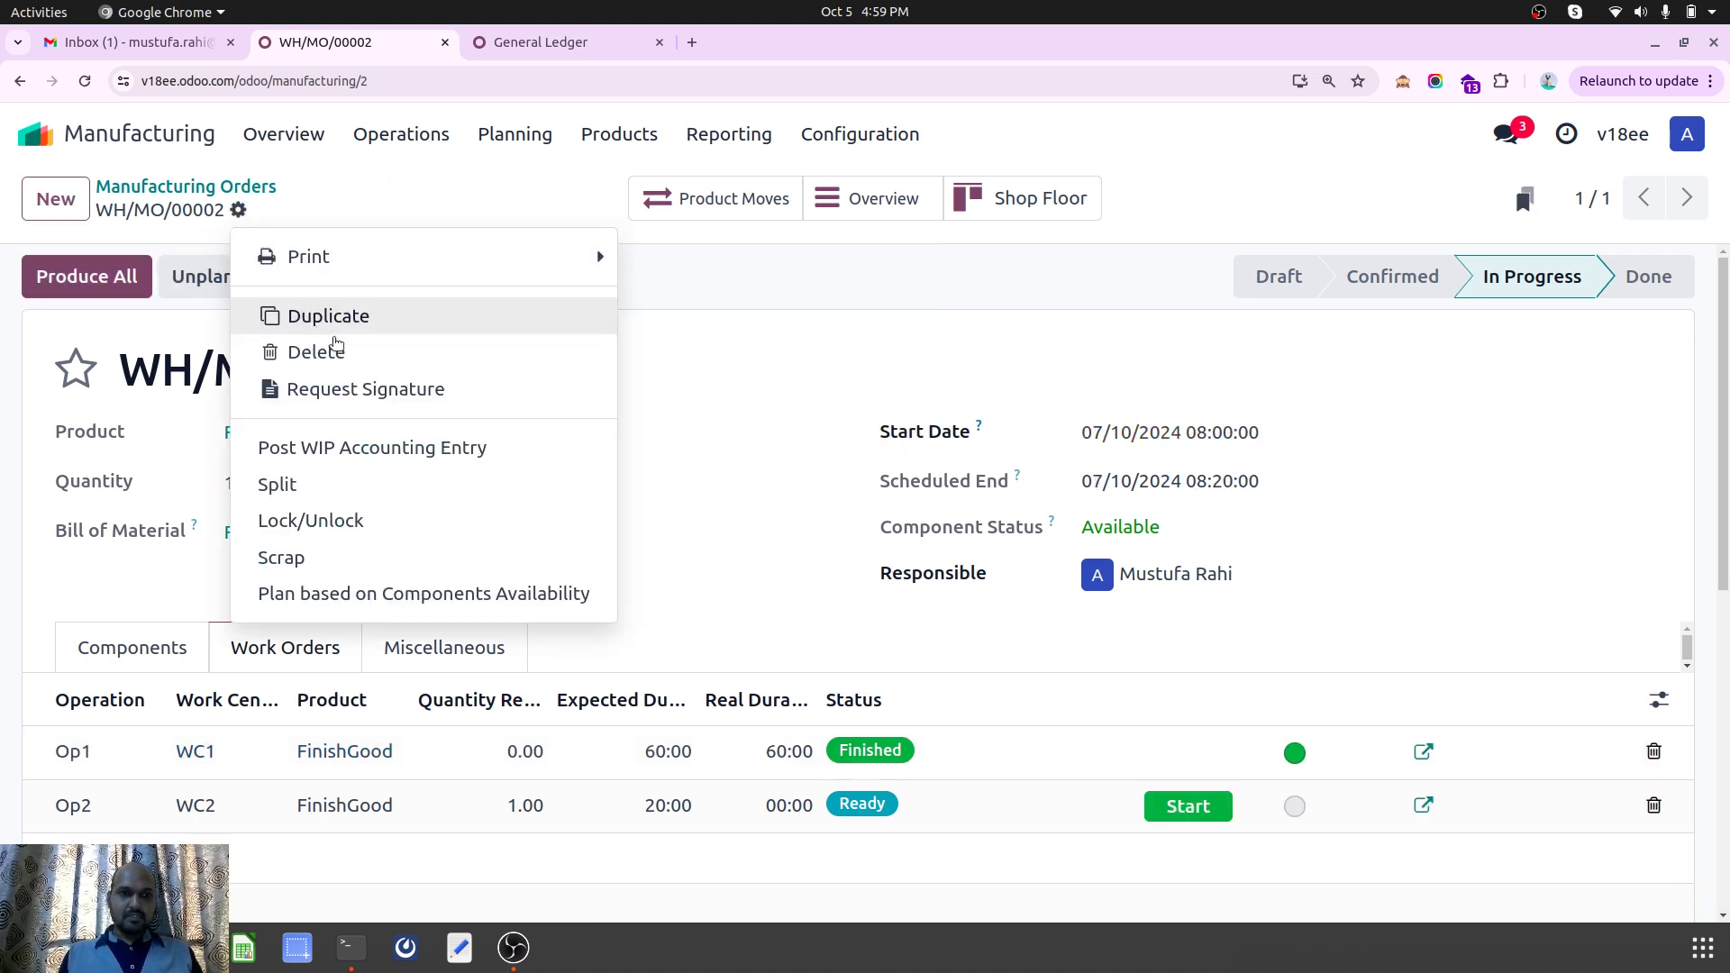
click(370, 448)
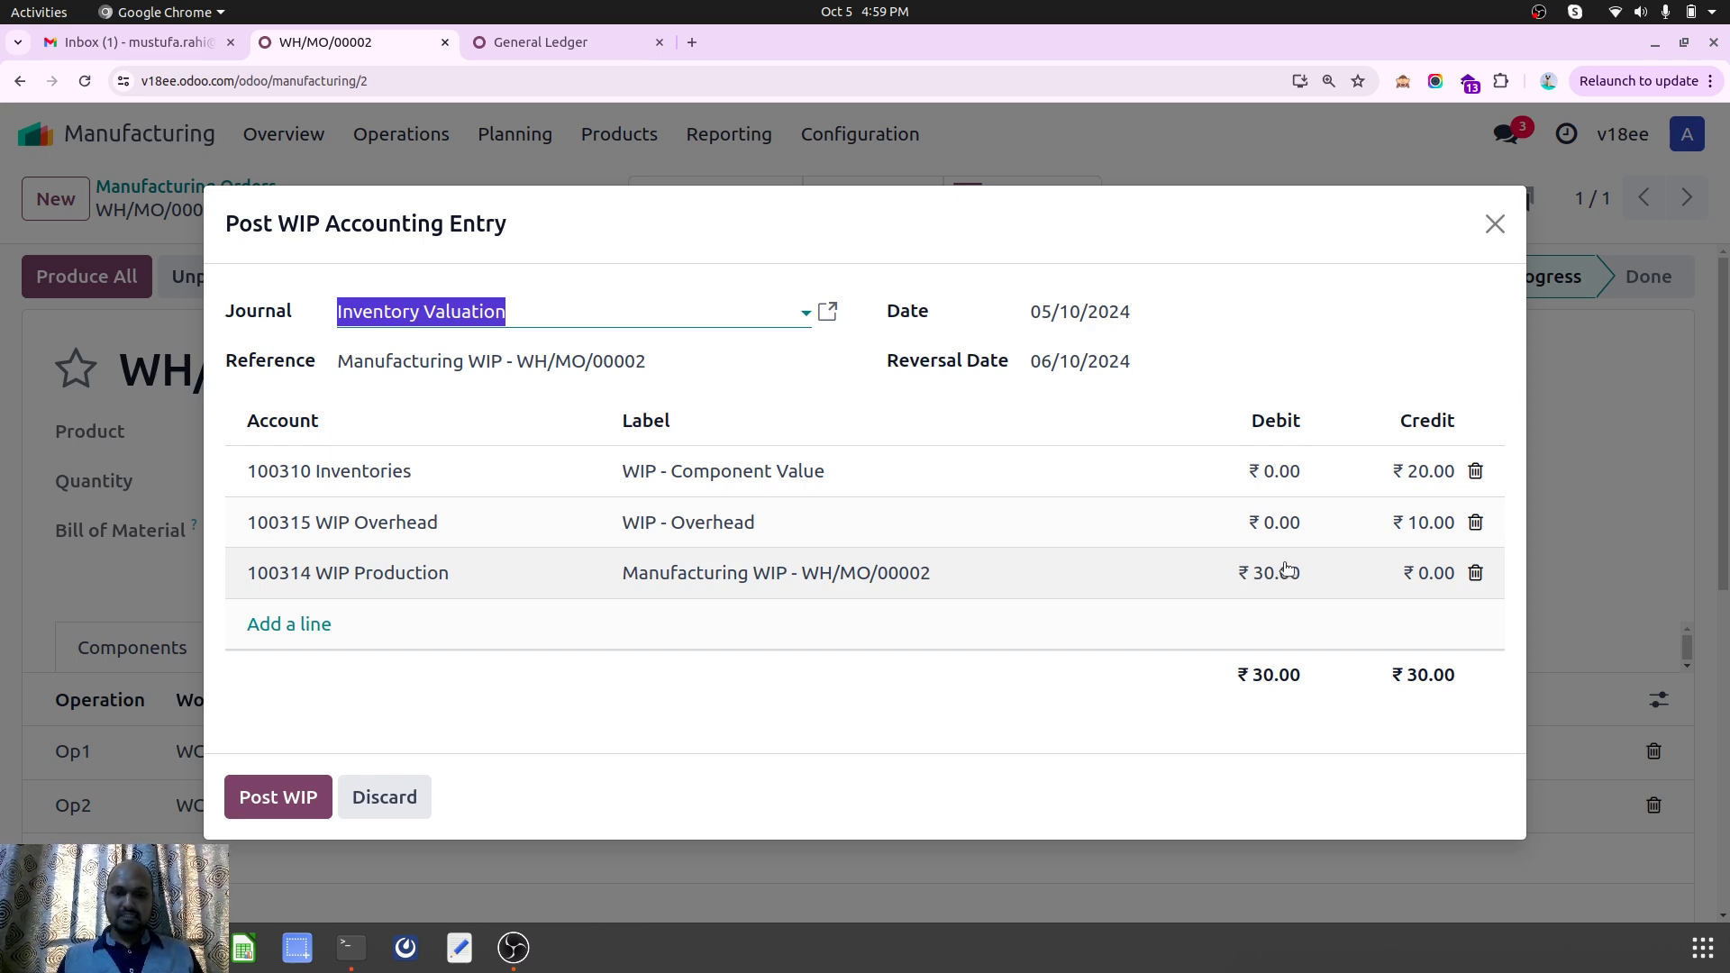
click(1495, 224)
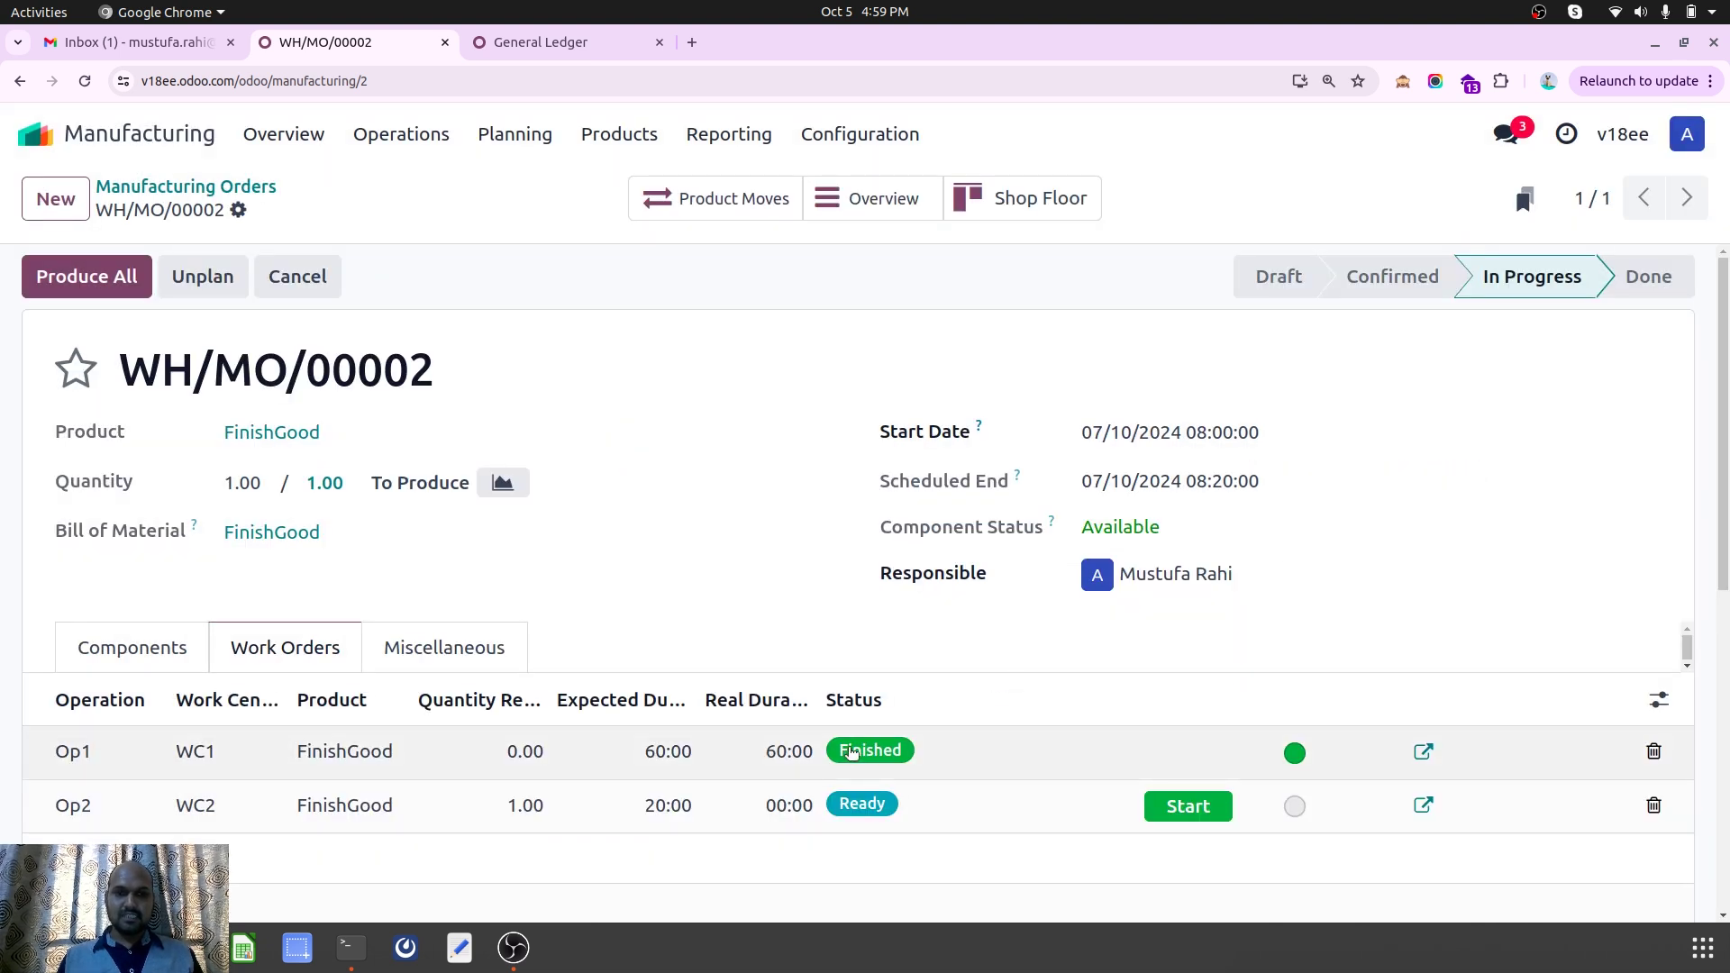
Check the order's component consumption and work order status against the lines of the proposed WIP accounting entry
click(98, 654)
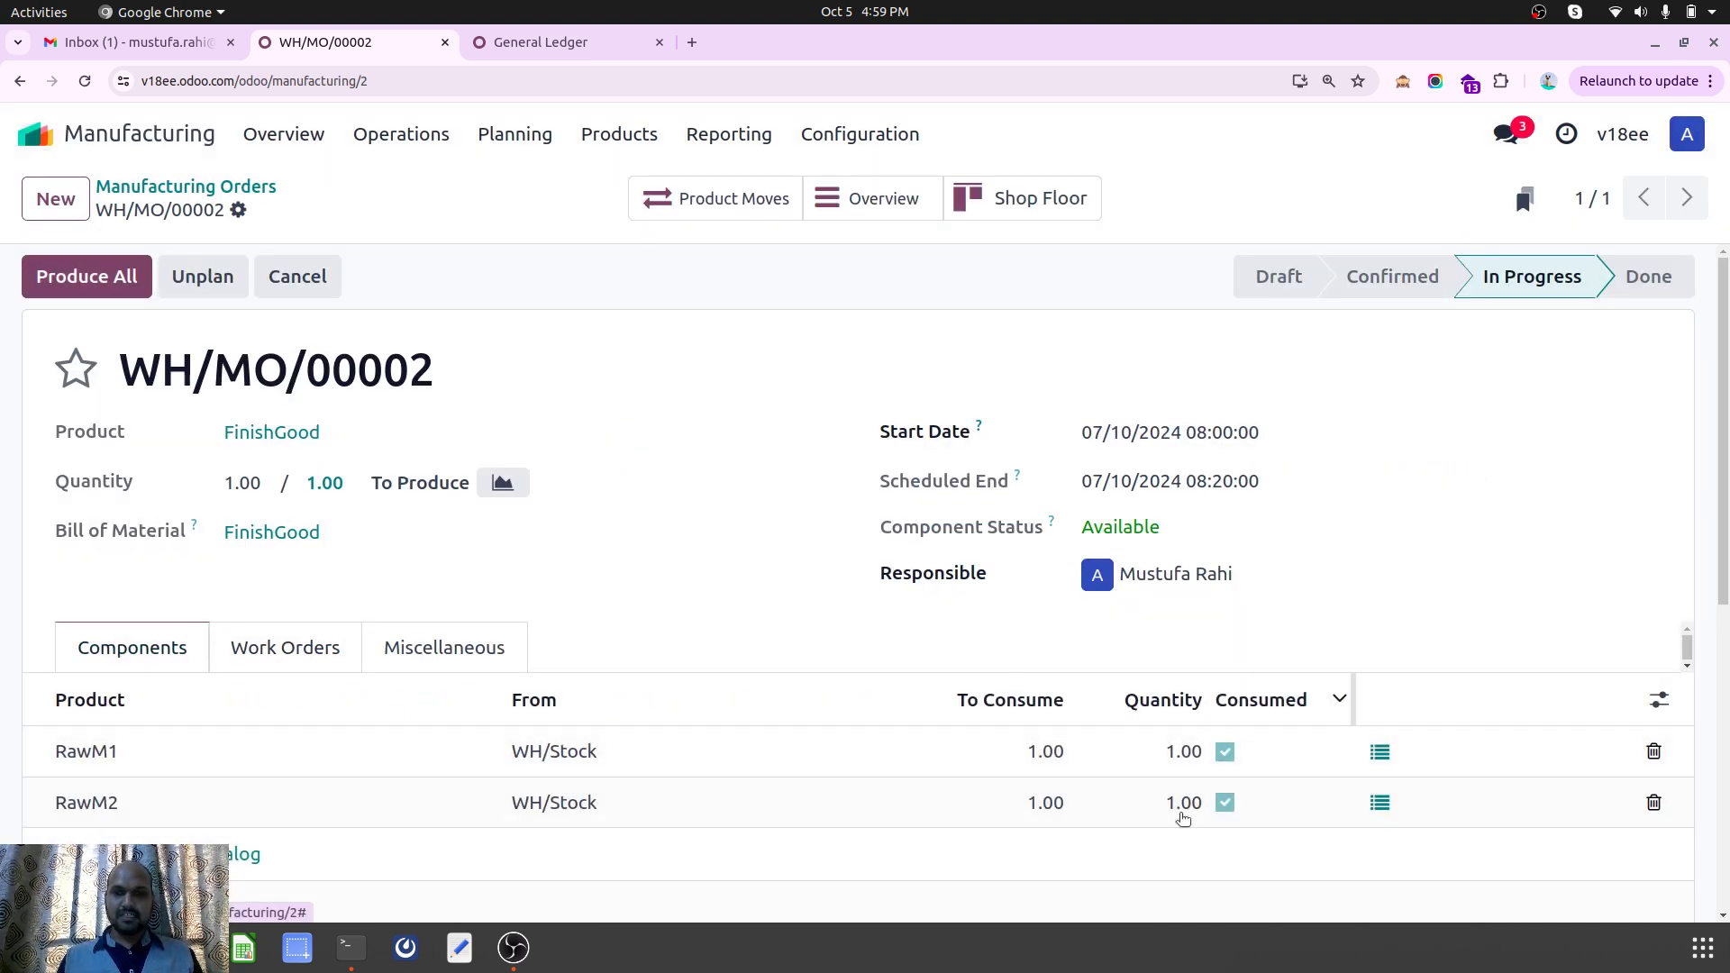
click(305, 652)
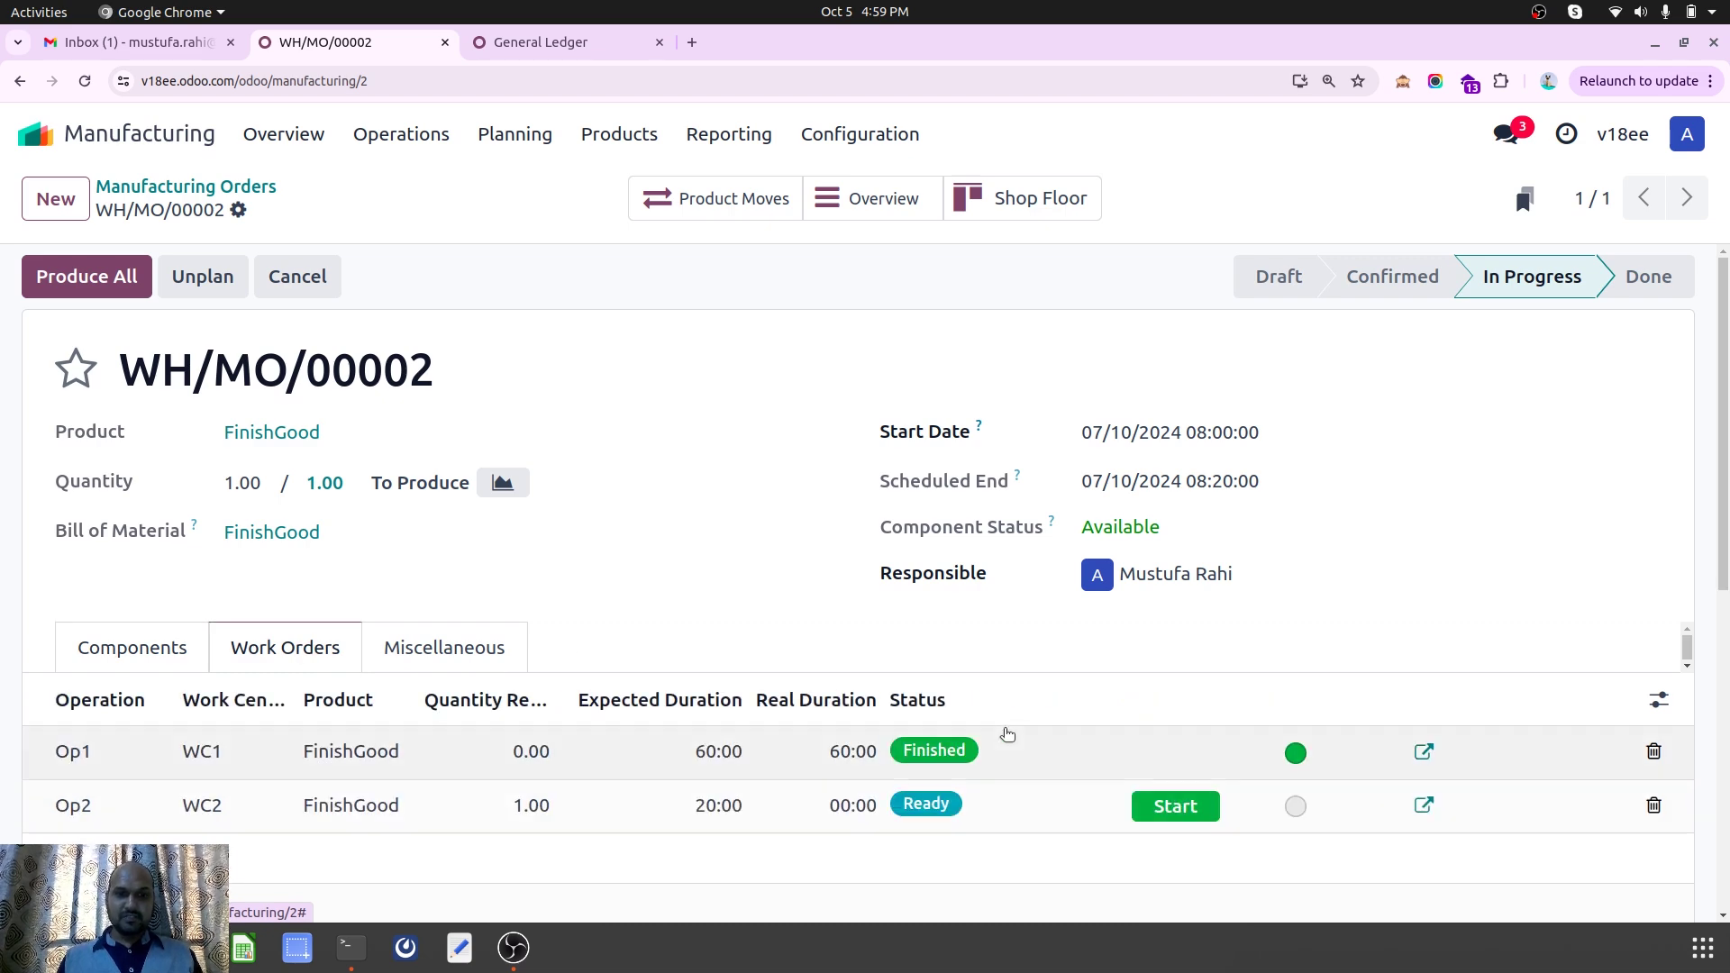
click(239, 210)
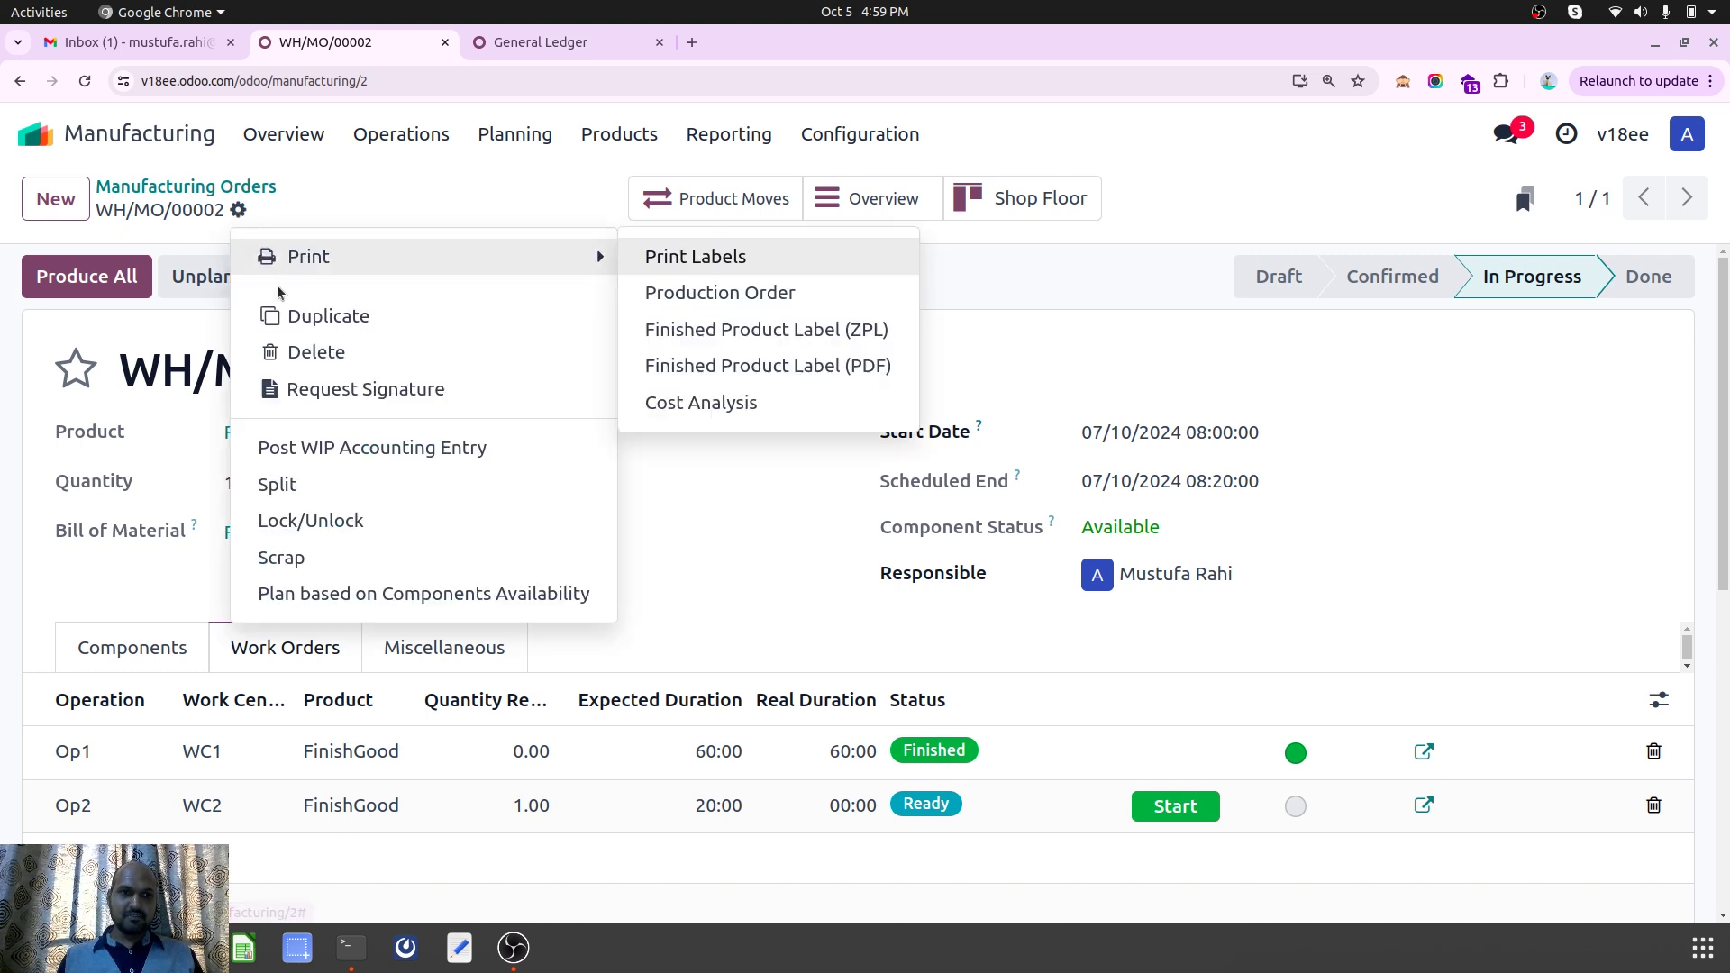
click(365, 447)
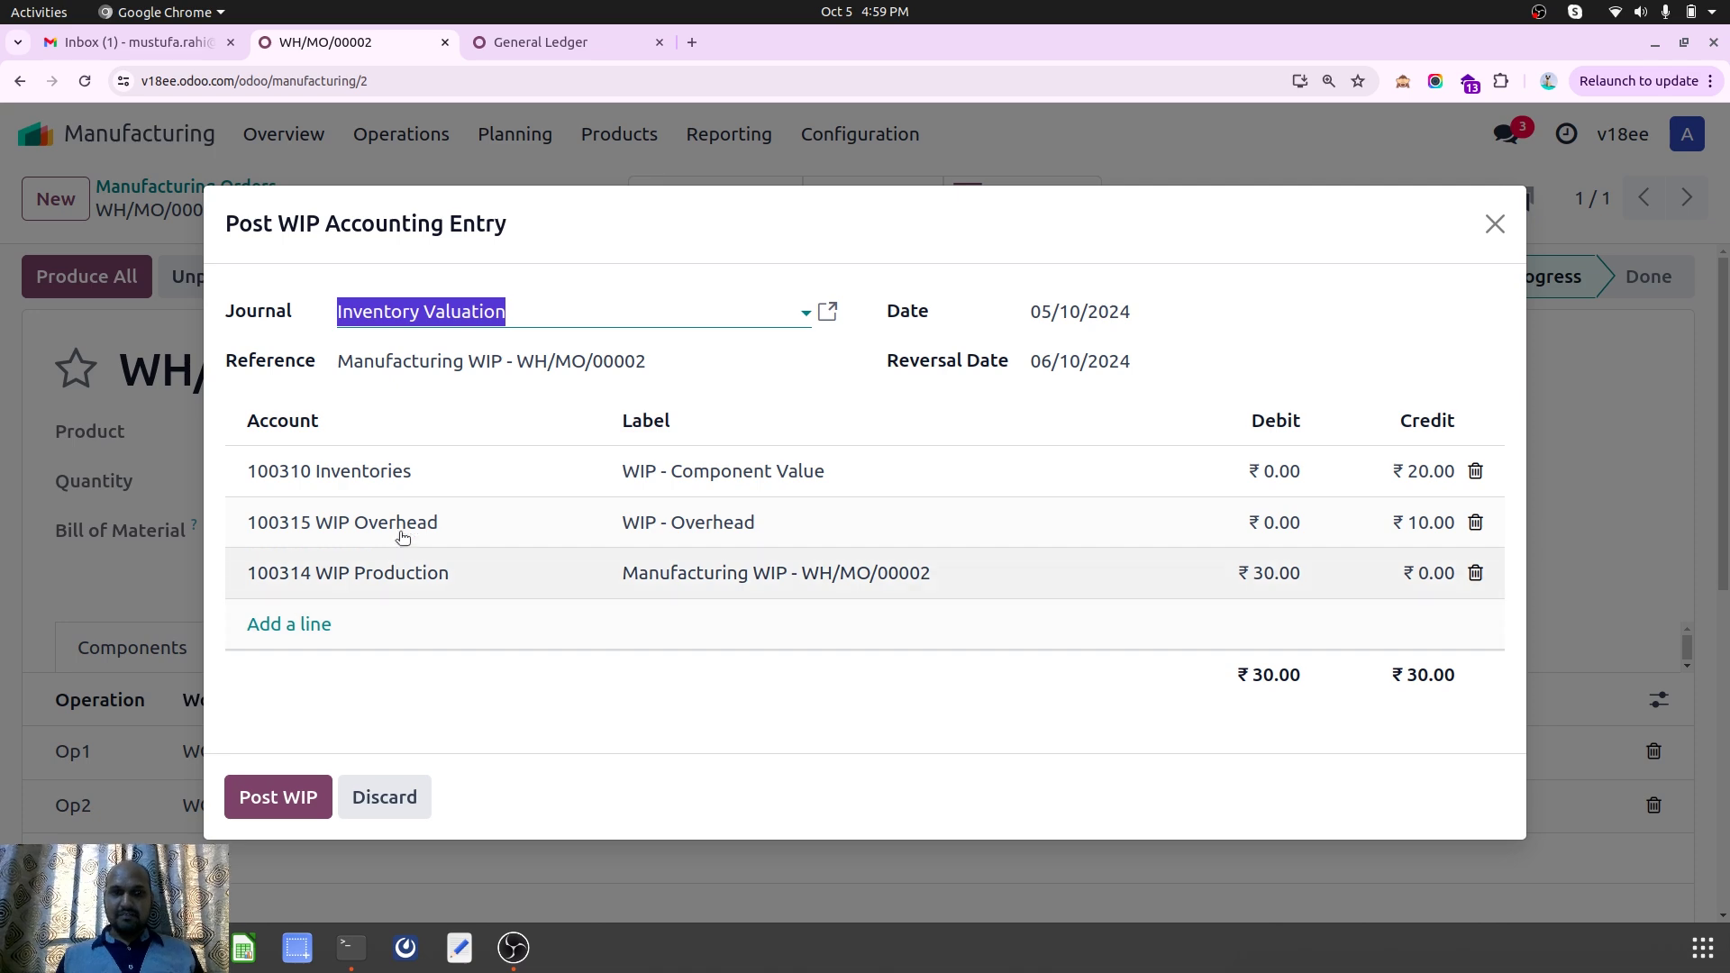
click(1491, 223)
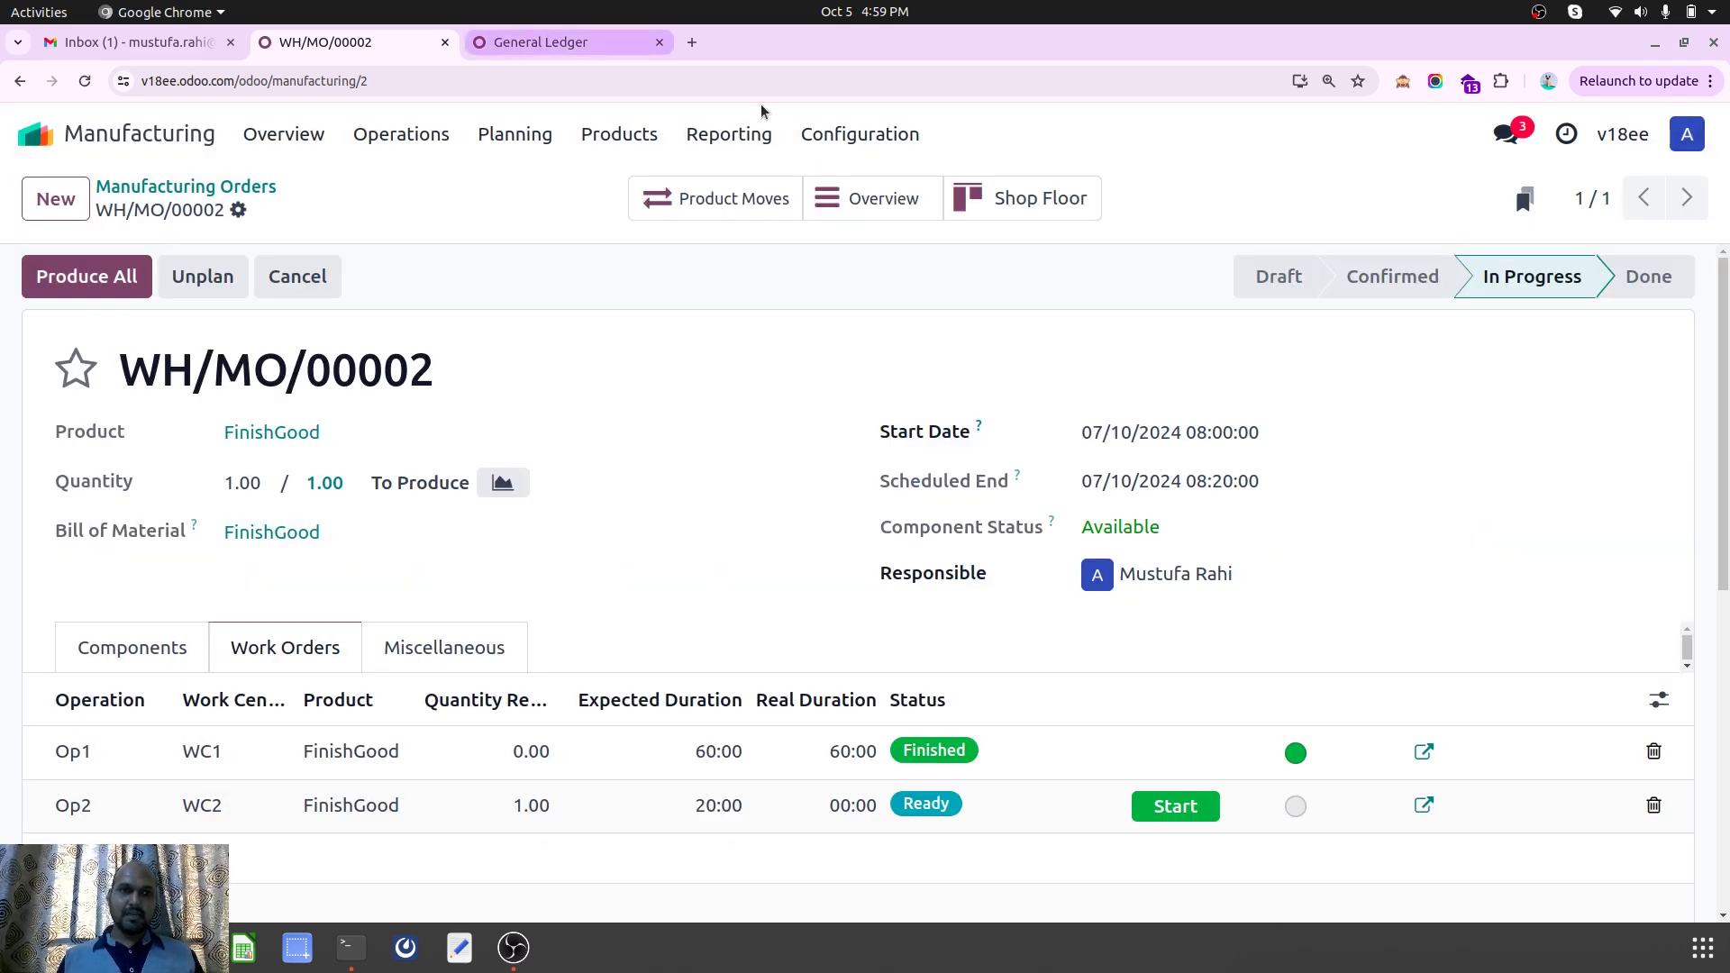
Search the Accounting settings for "wip" to examine the configured WIP Account and WIP Overhead Account
click(95, 146)
text(acc)
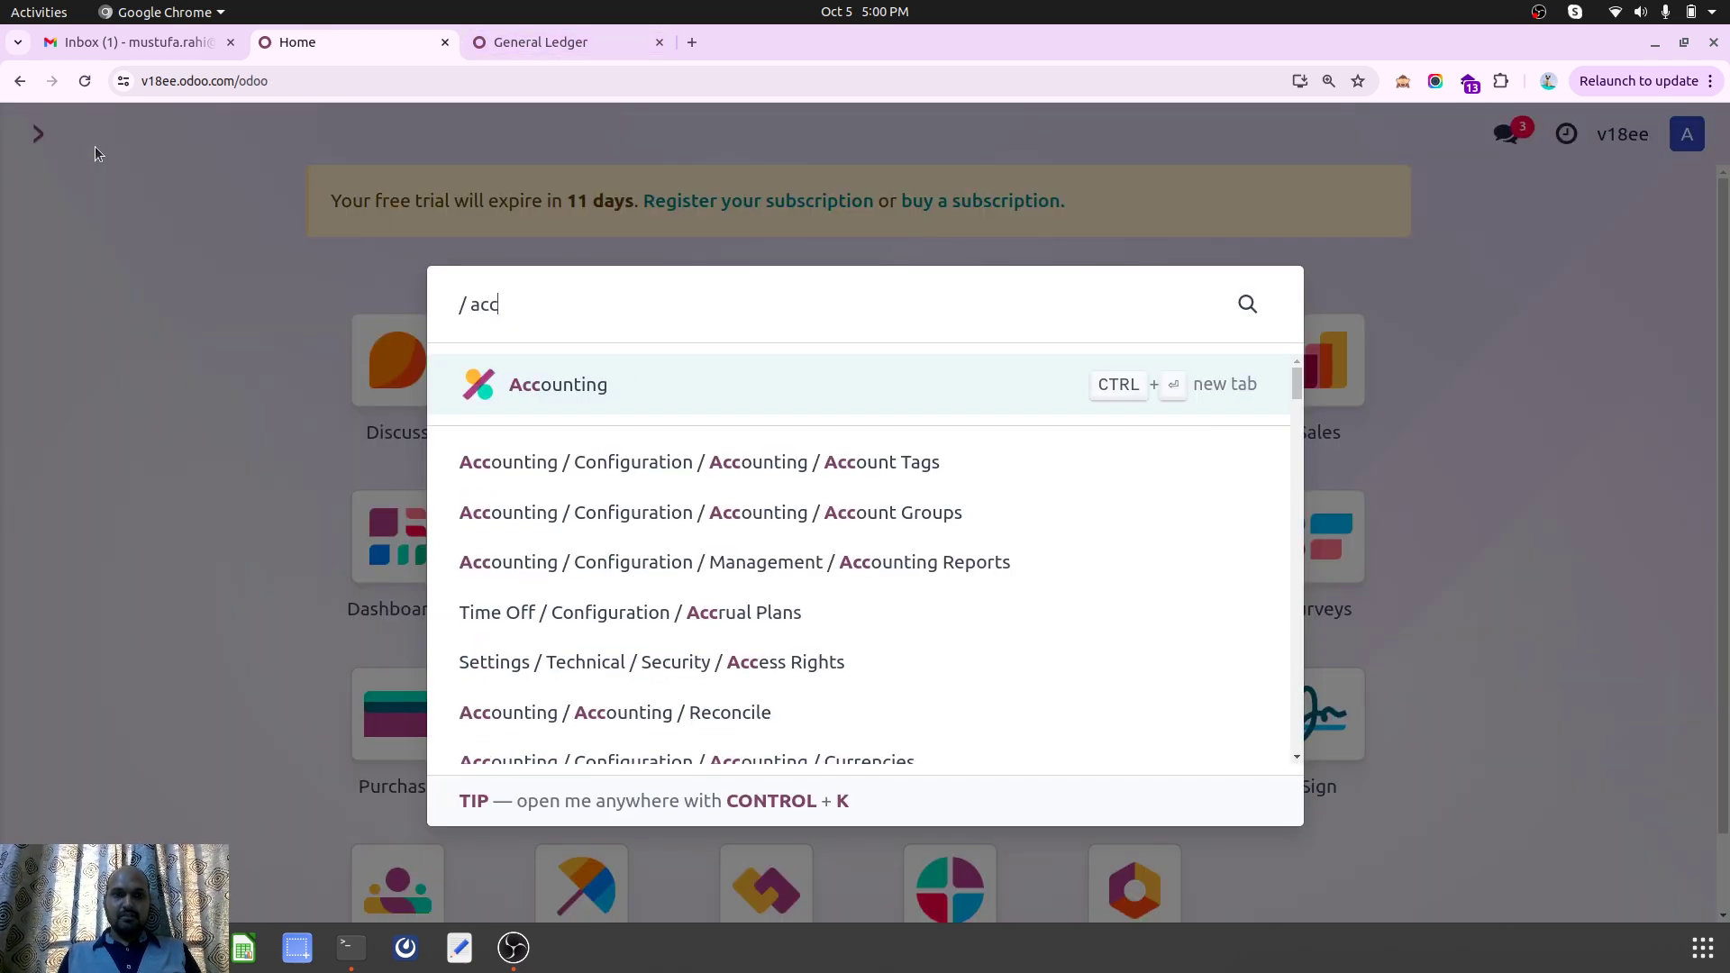
key(Return)
click(888, 133)
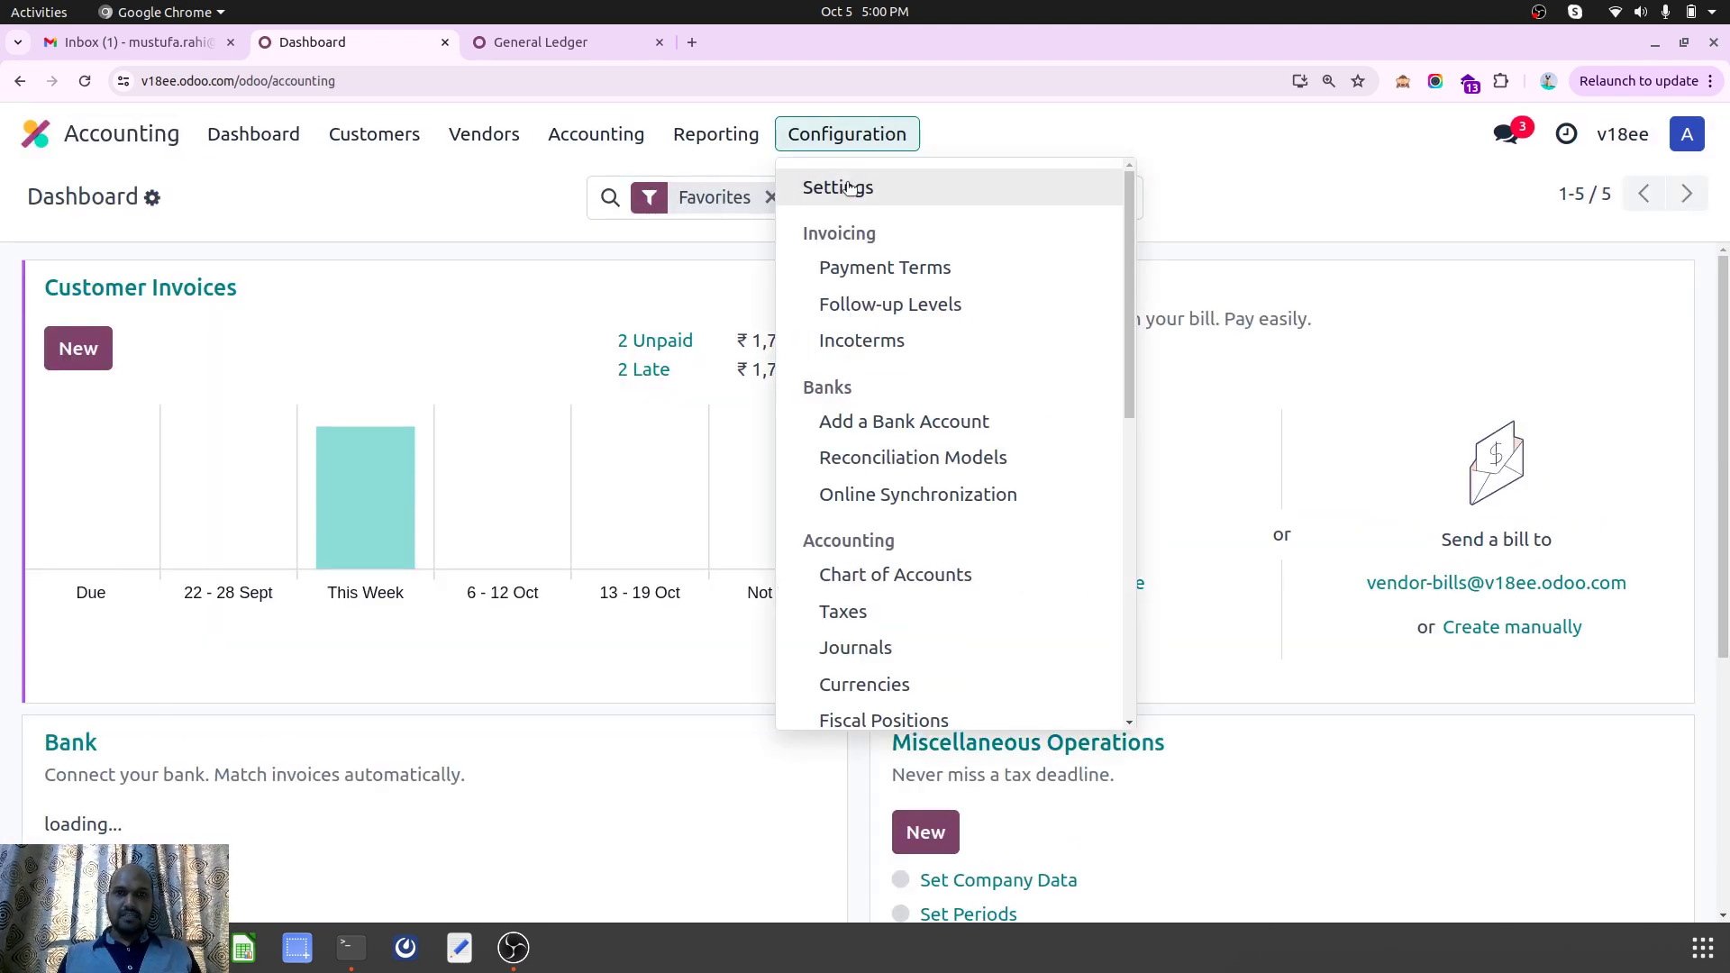
click(819, 341)
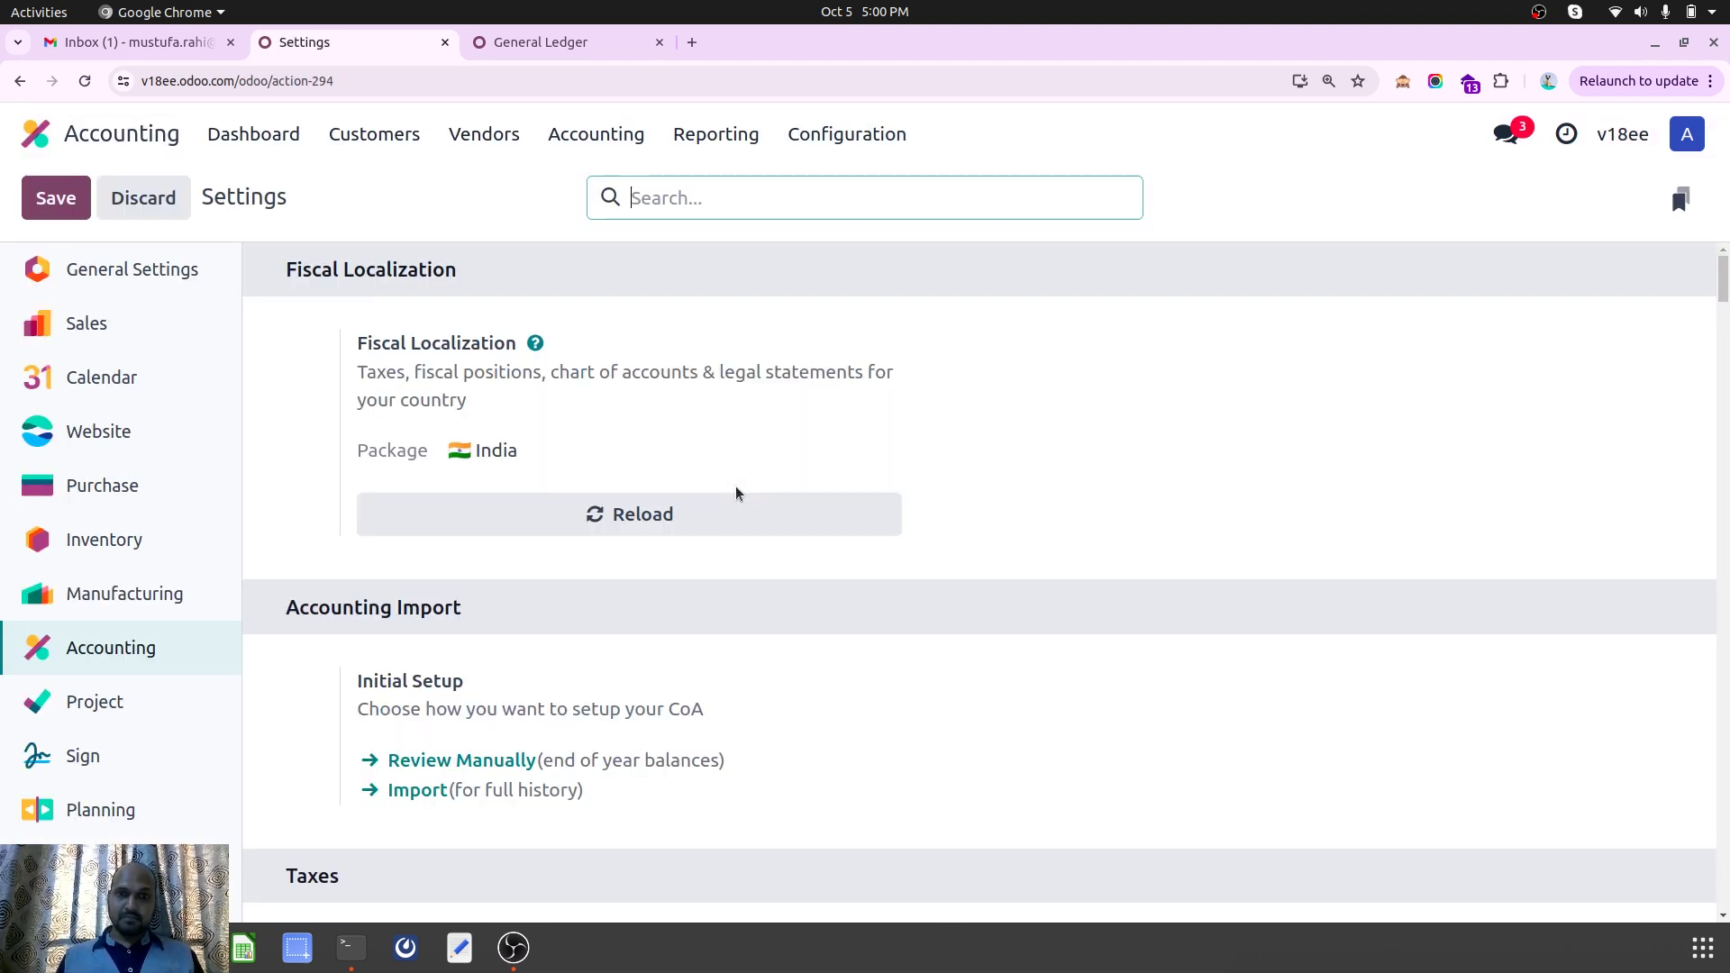
text(wip)
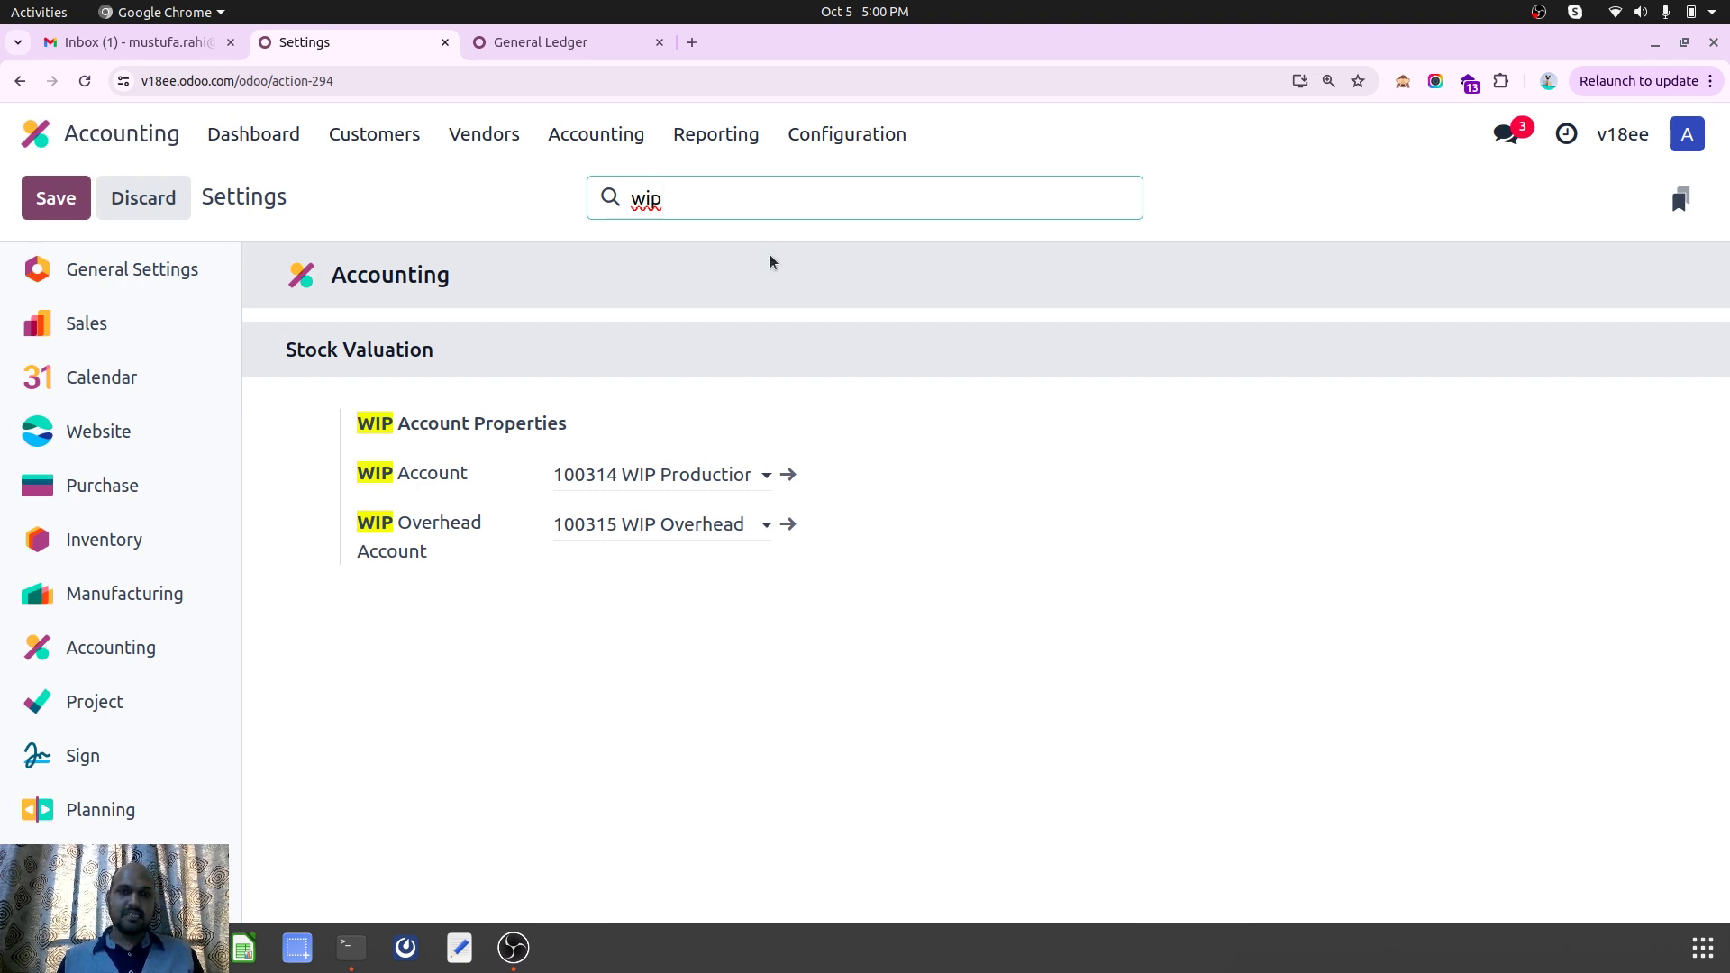
Search the settings for "auto" to examine the default accounts used for Automatic Accounting under Stock Valuation
click(829, 136)
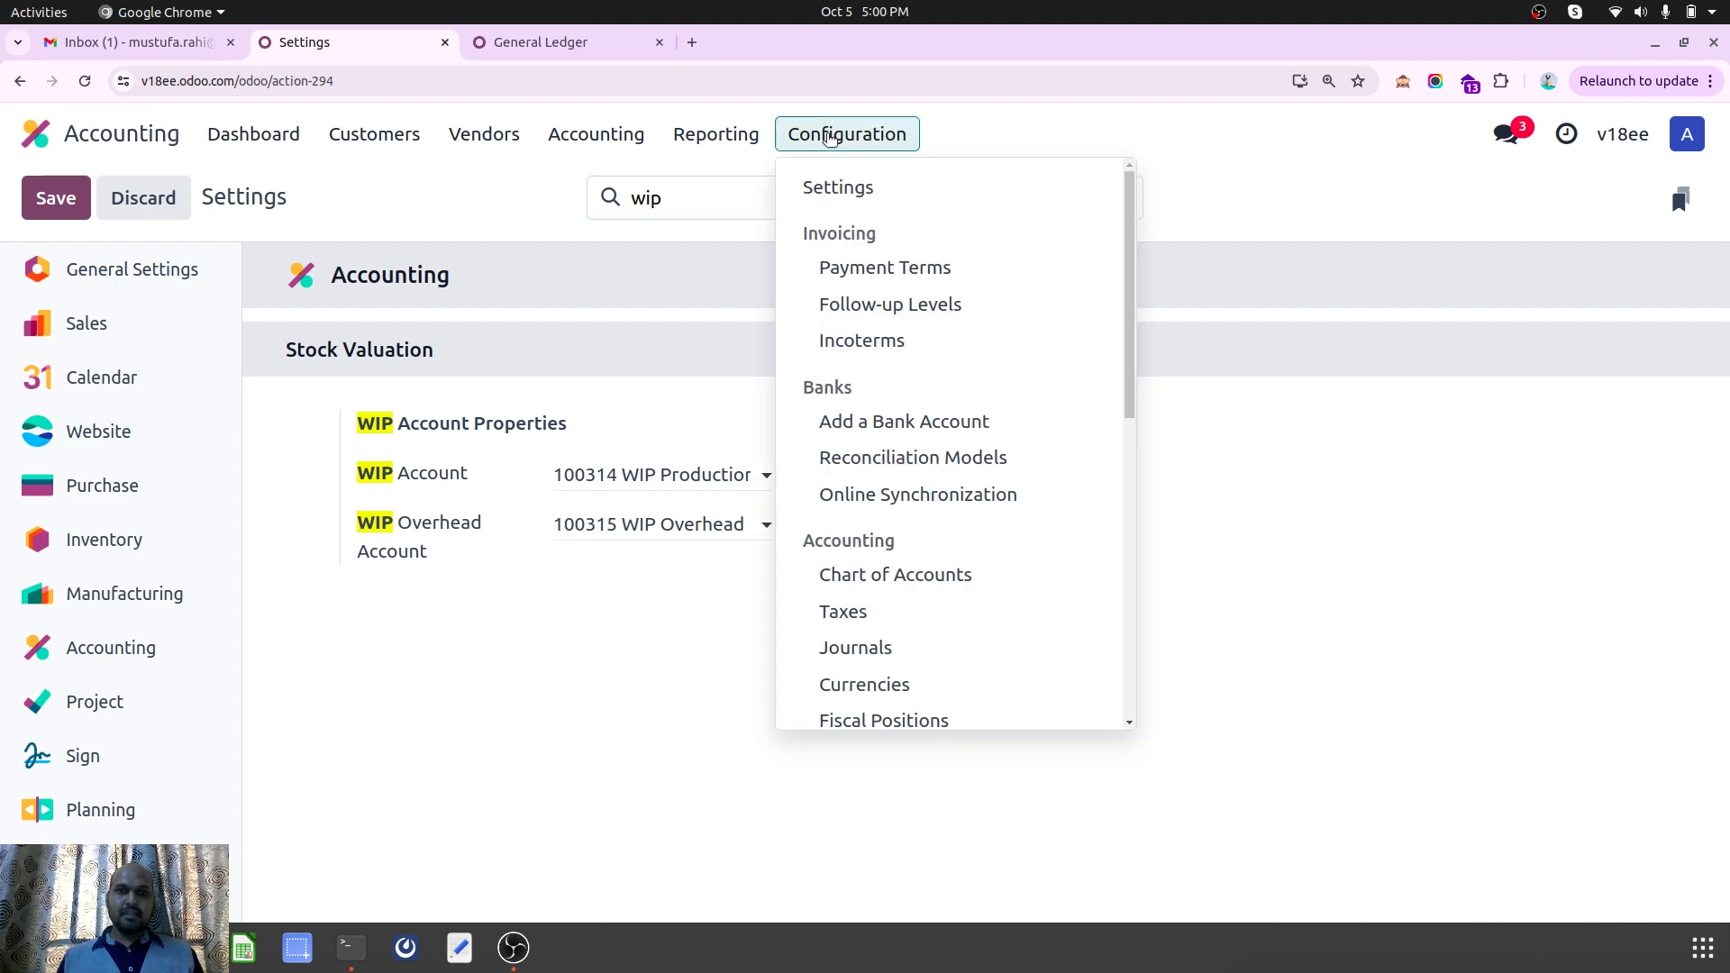
click(695, 204)
key(ctrl+a)
key(BackSpace)
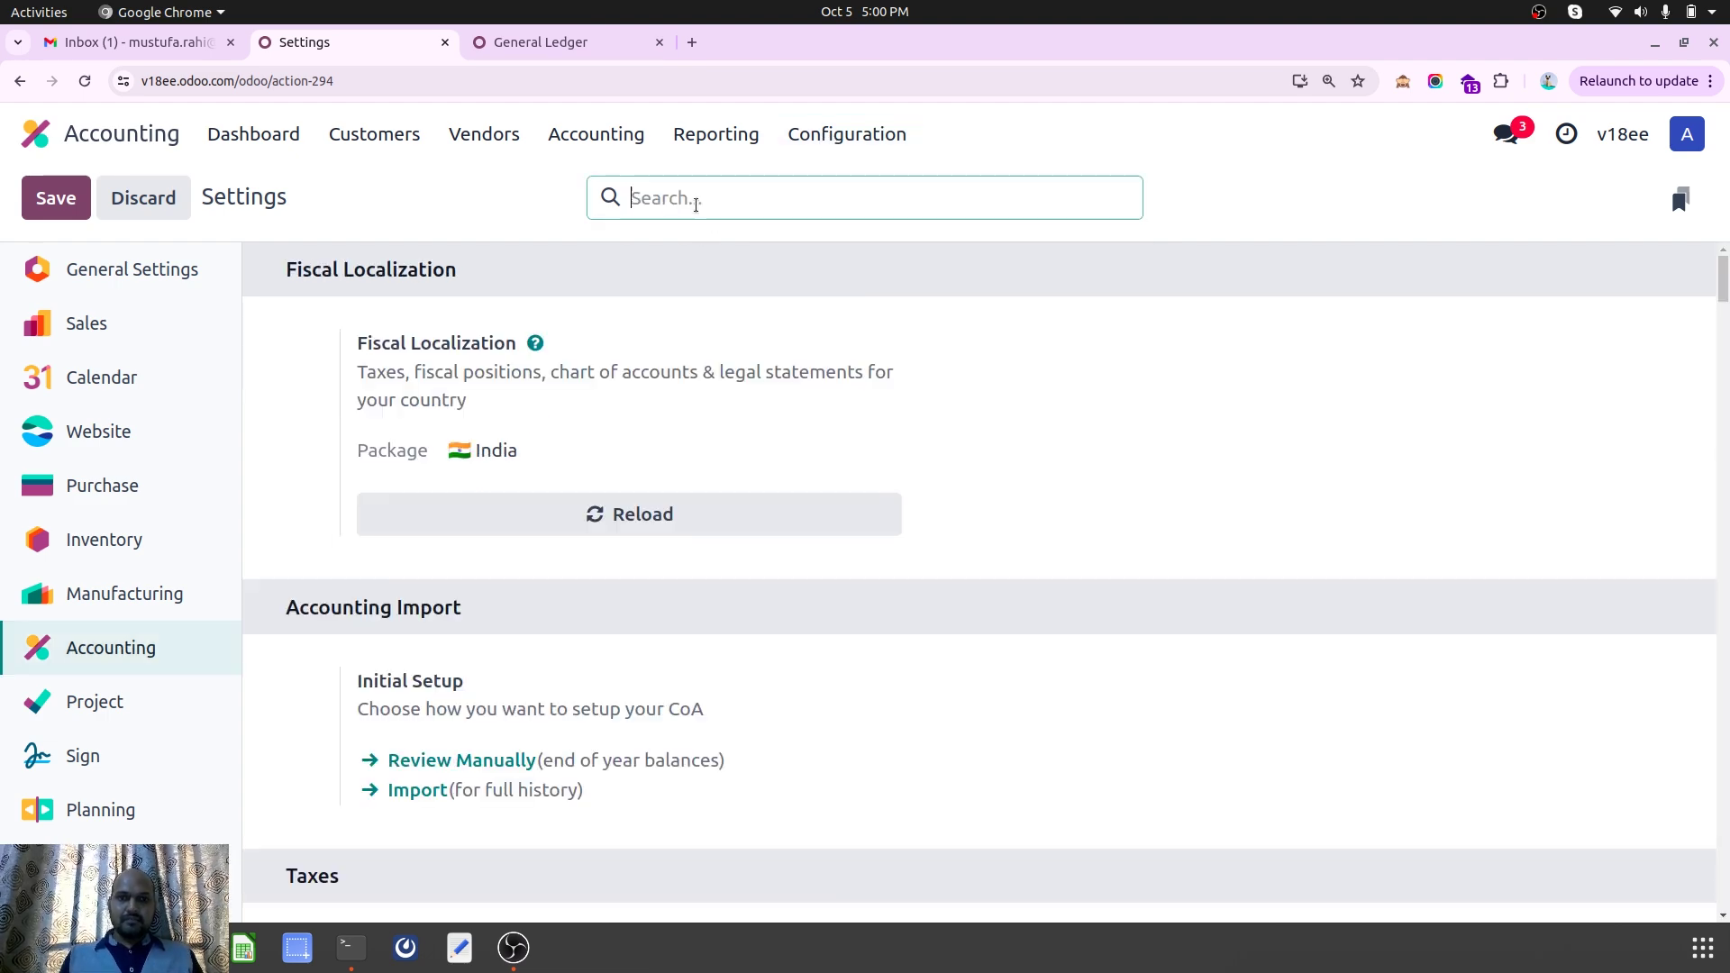
text(auto)
scroll(739, 604, down, 10)
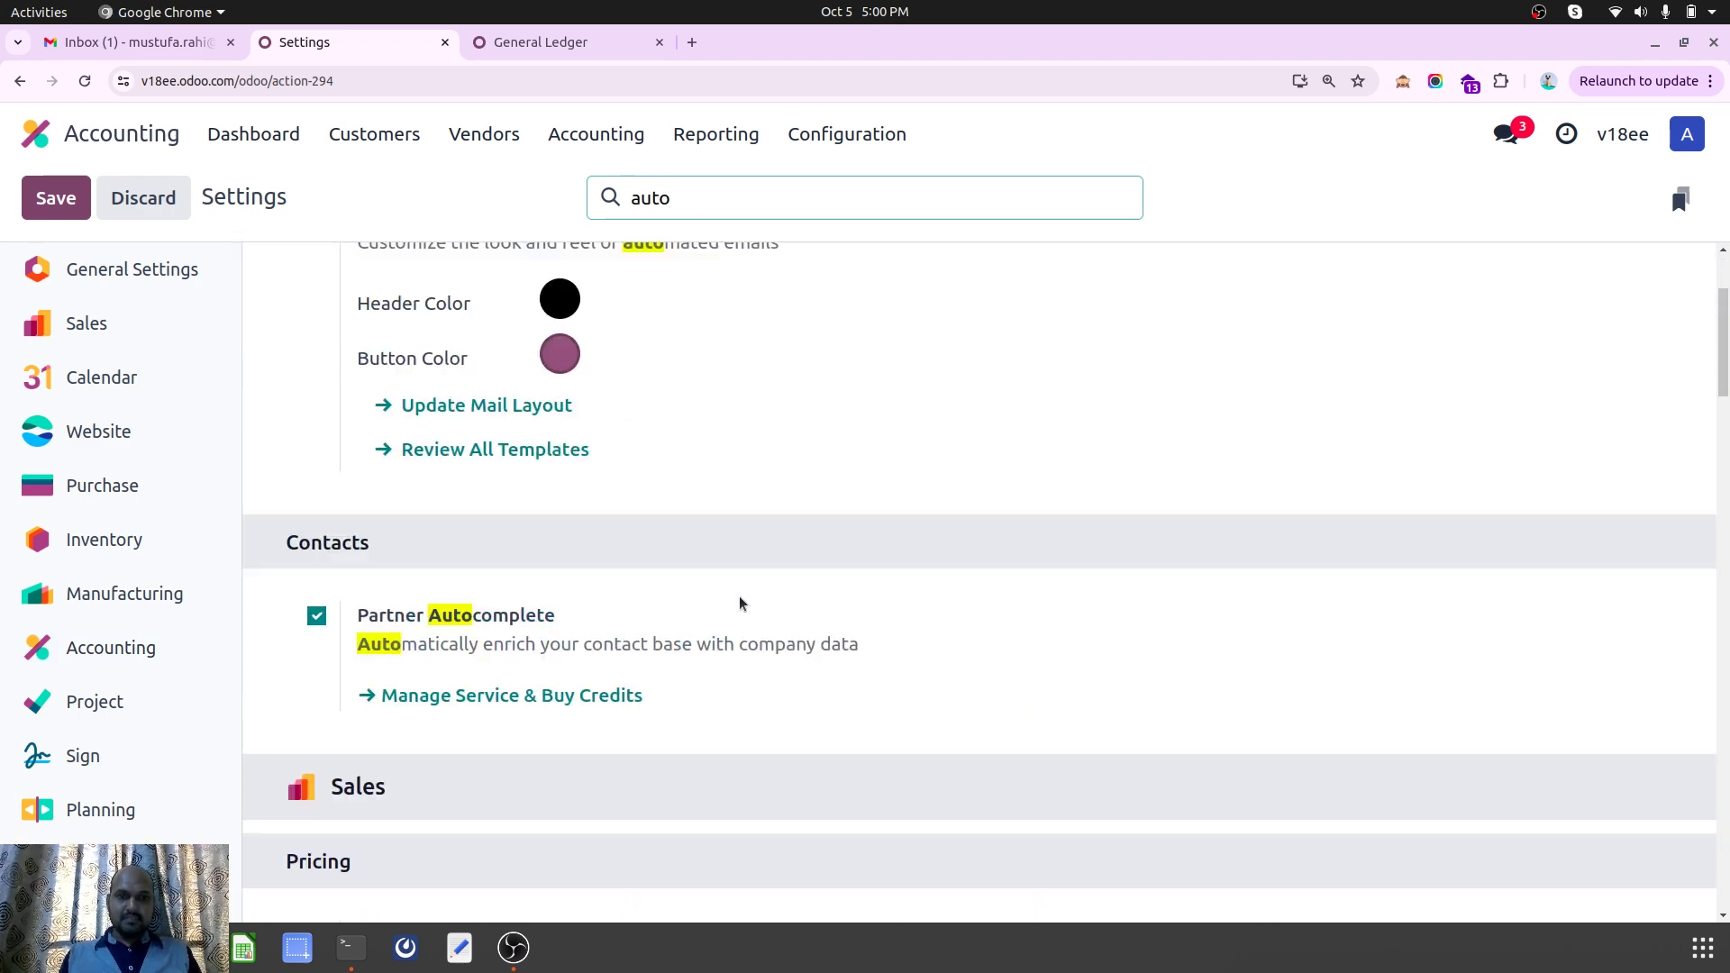
scroll(739, 604, down, 10)
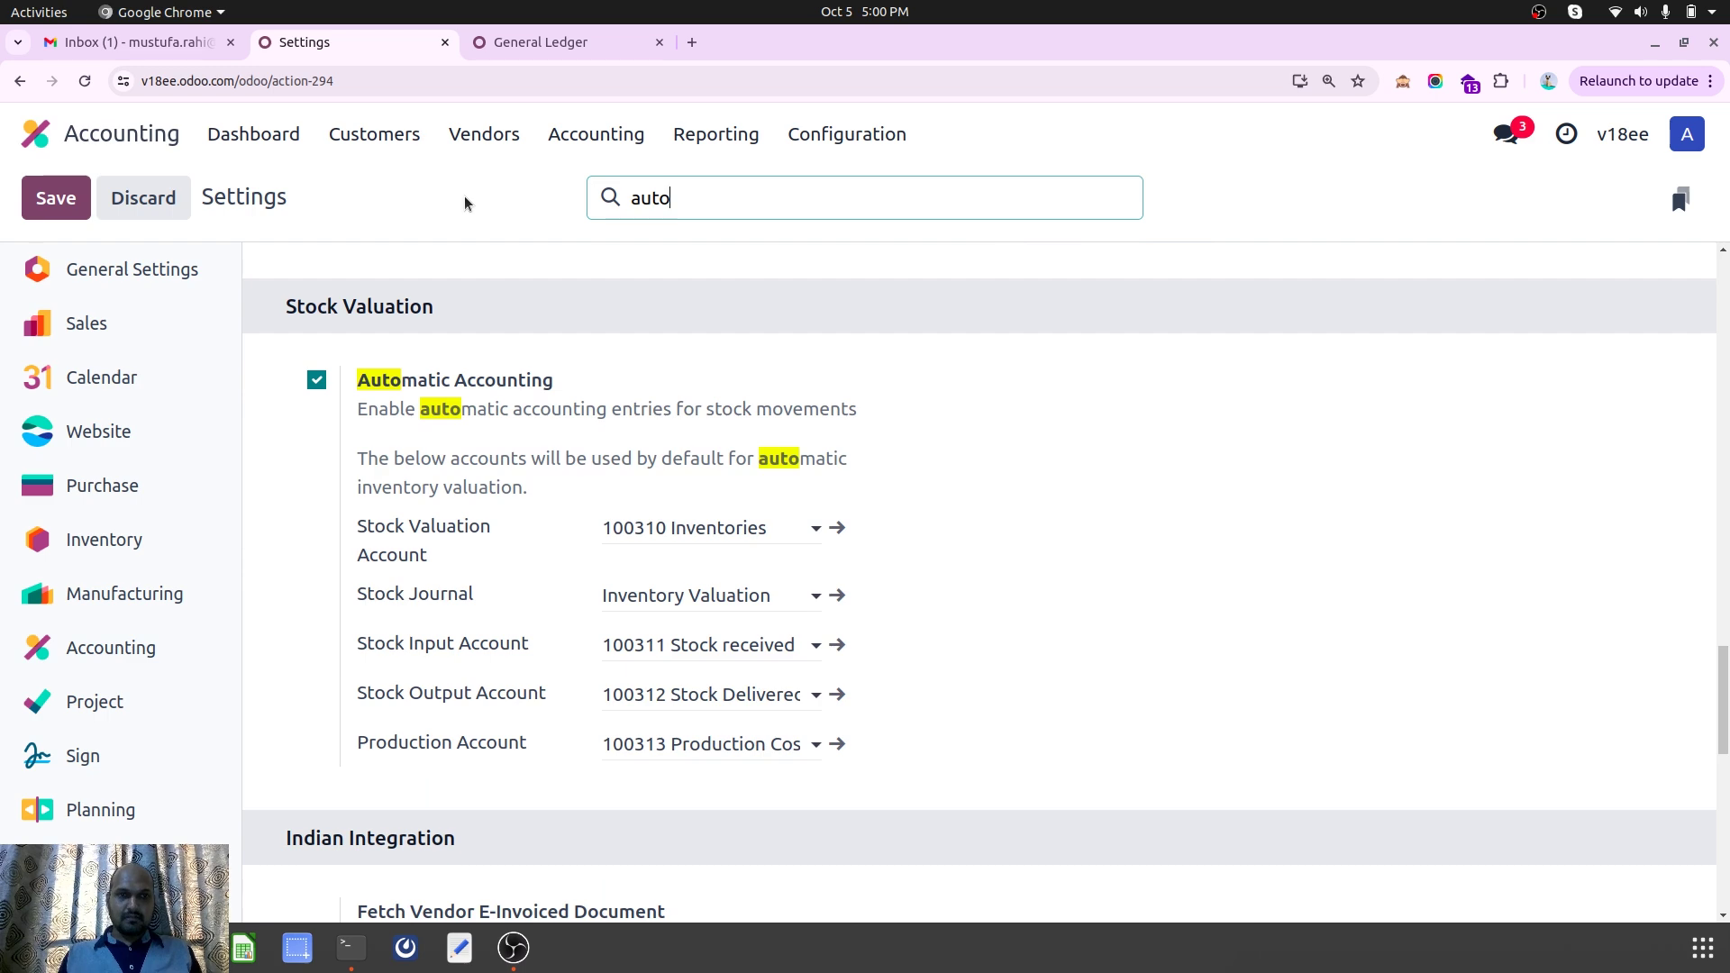
scroll(577, 528, up, 10)
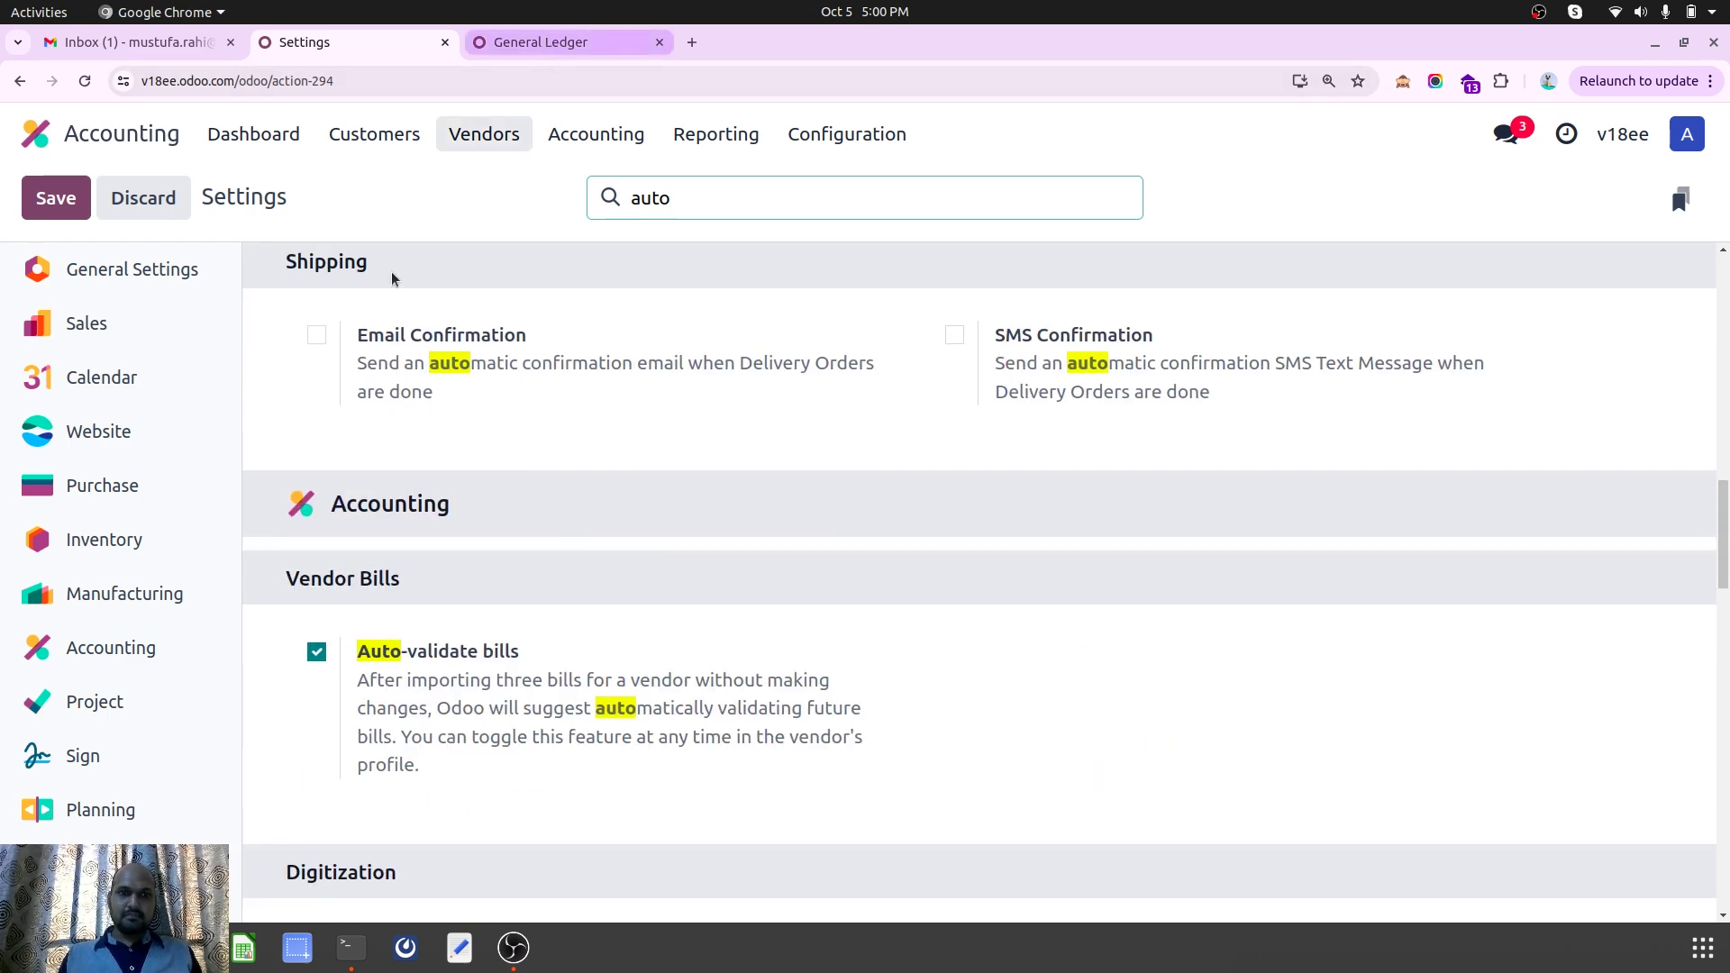
Return to Manufacturing and reopen the FinishGood manufacturing order WH/MO/00002
click(149, 135)
text(manu)
key(Return)
click(393, 139)
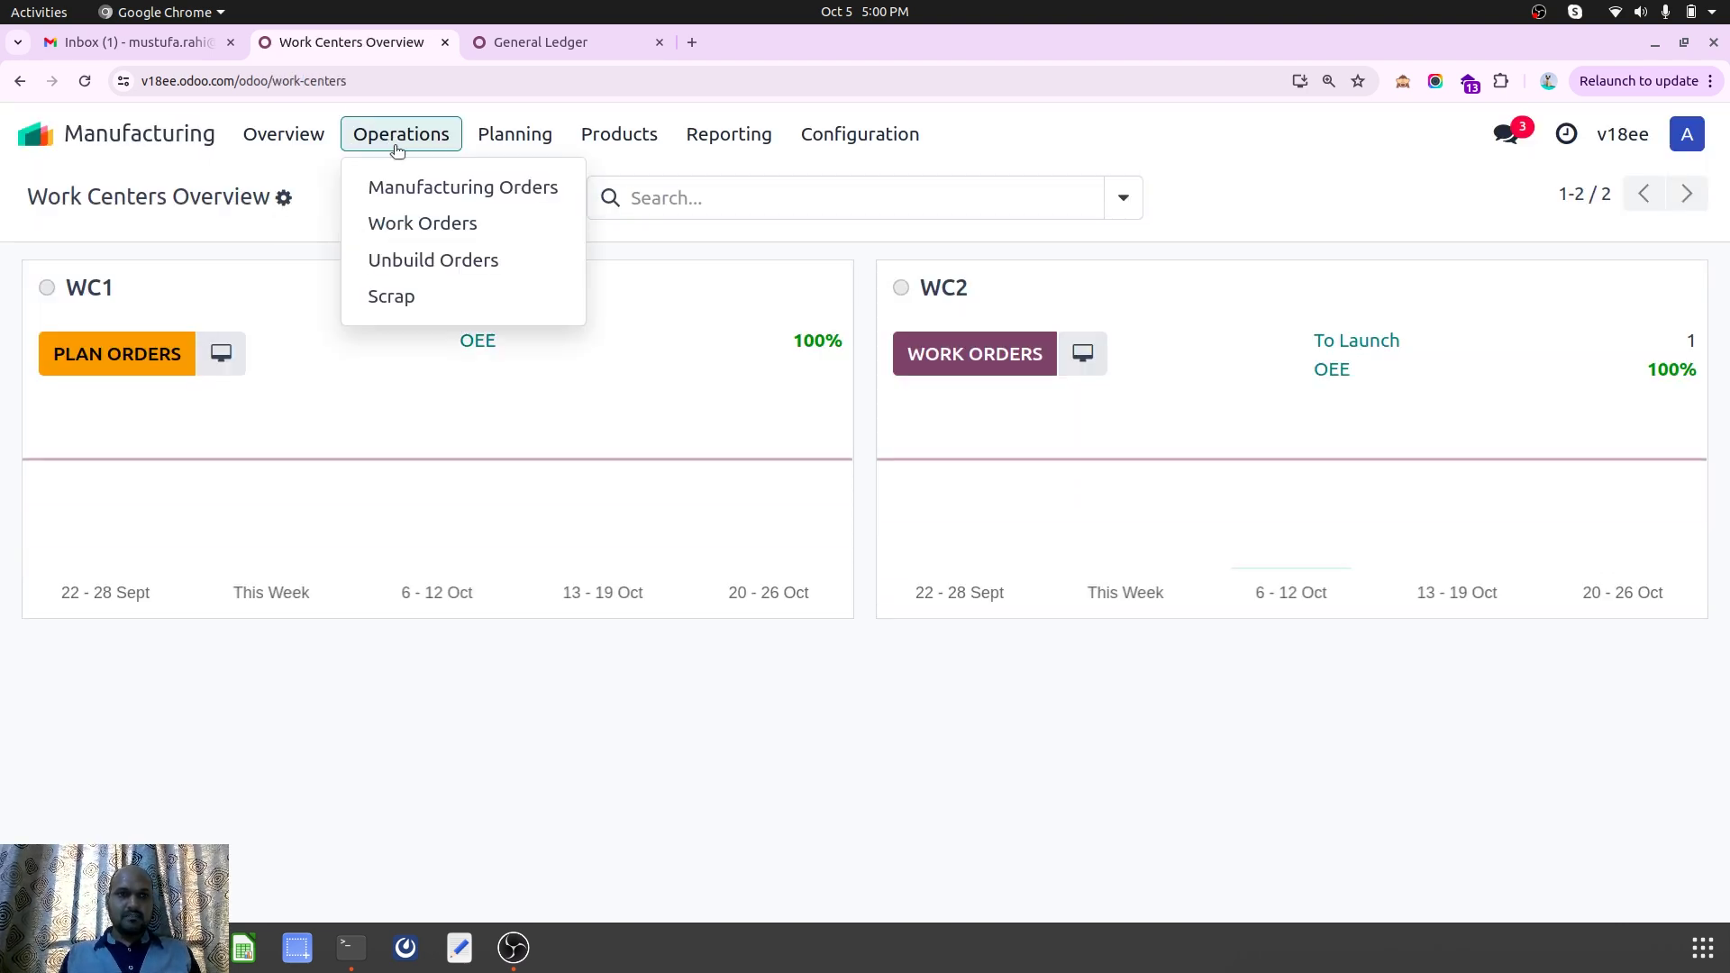
click(389, 181)
click(397, 321)
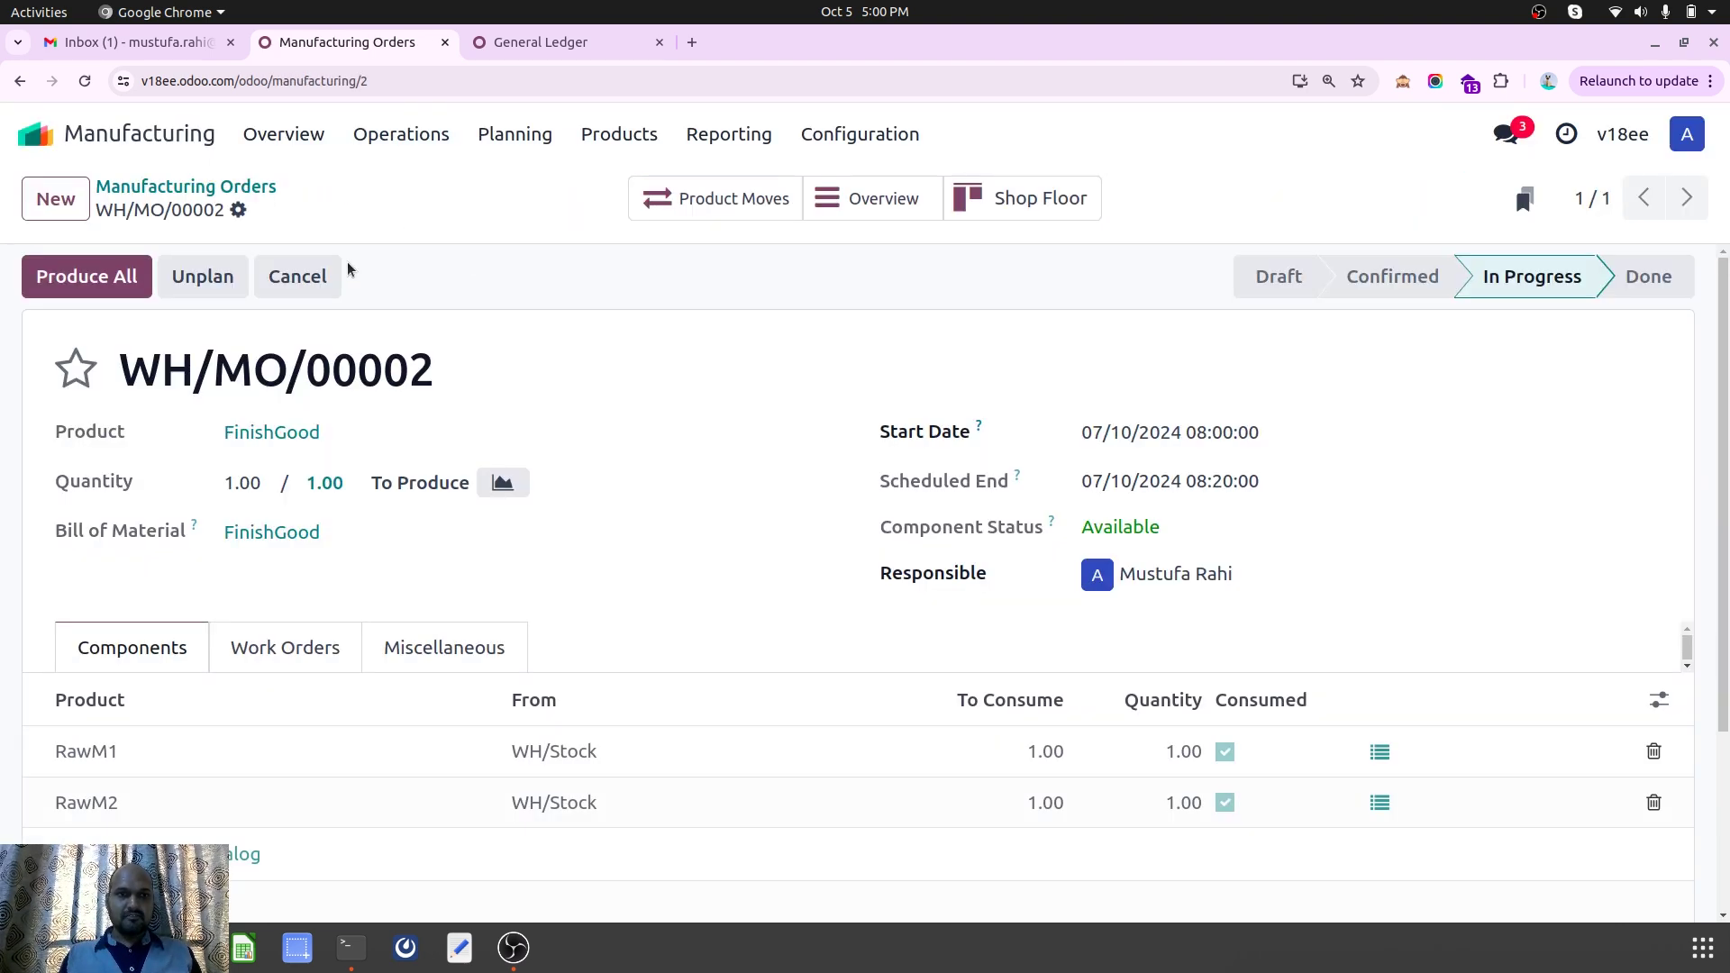
Examine the journal, date, reversal date and account lines of the order's proposed WIP entry, then close it without posting
click(238, 210)
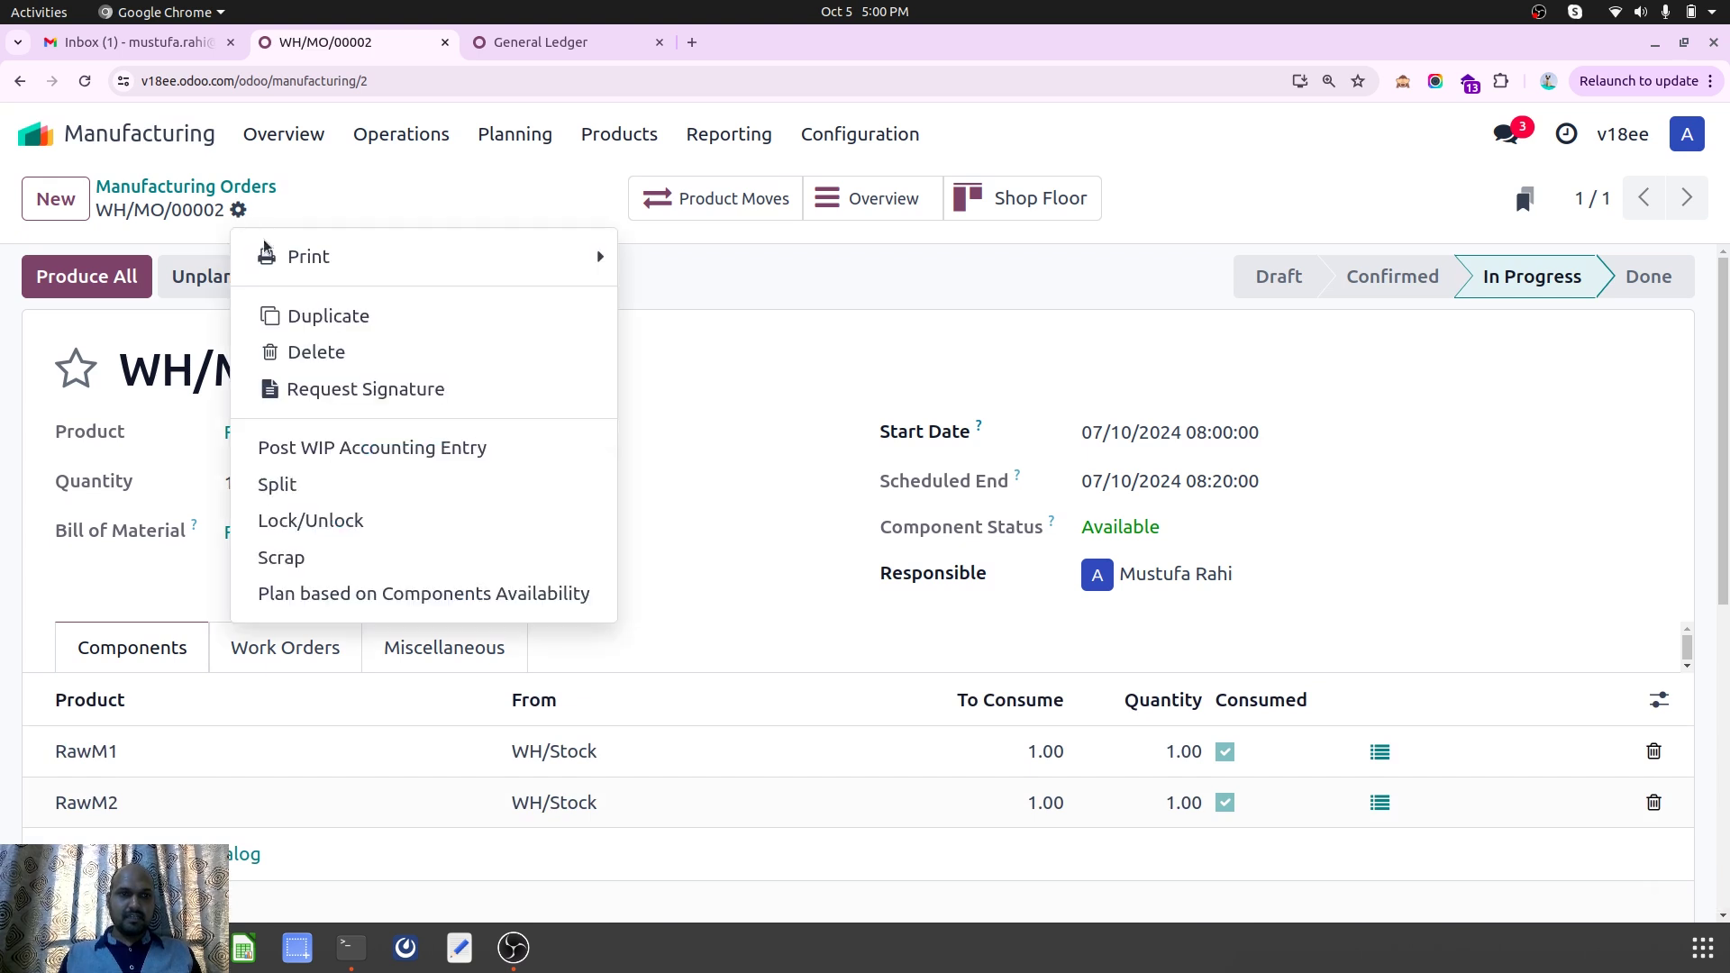
click(401, 448)
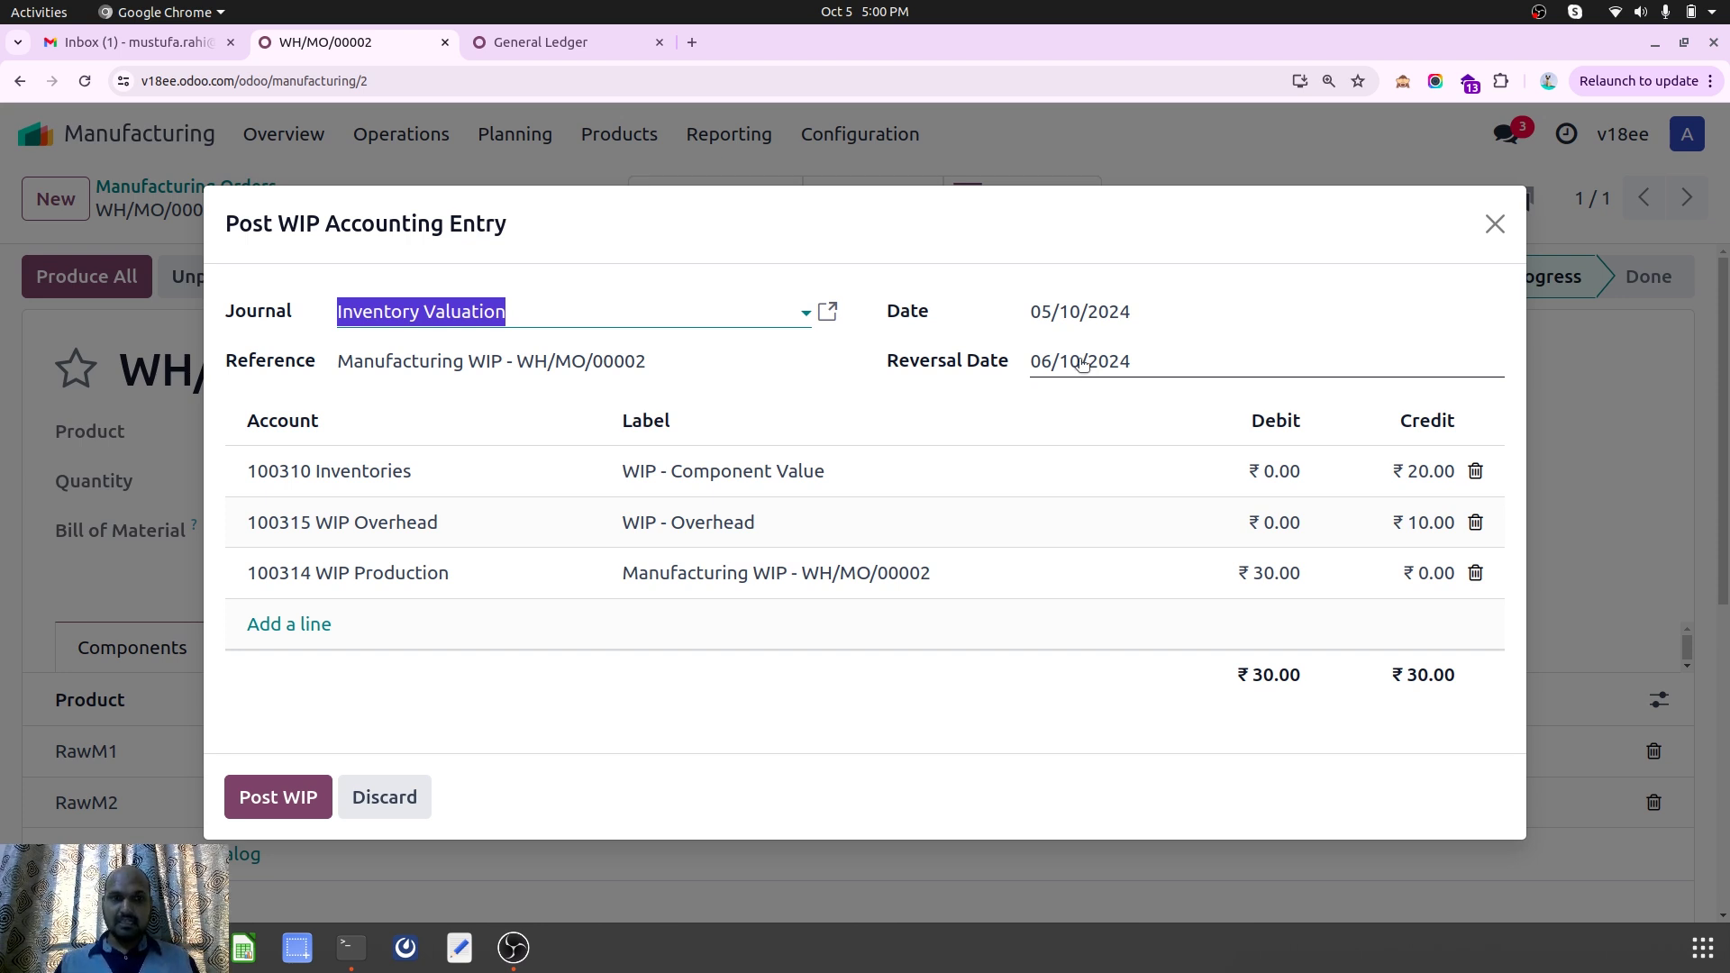
click(1493, 227)
Start and finish work order Op2 at work center WC2
click(284, 658)
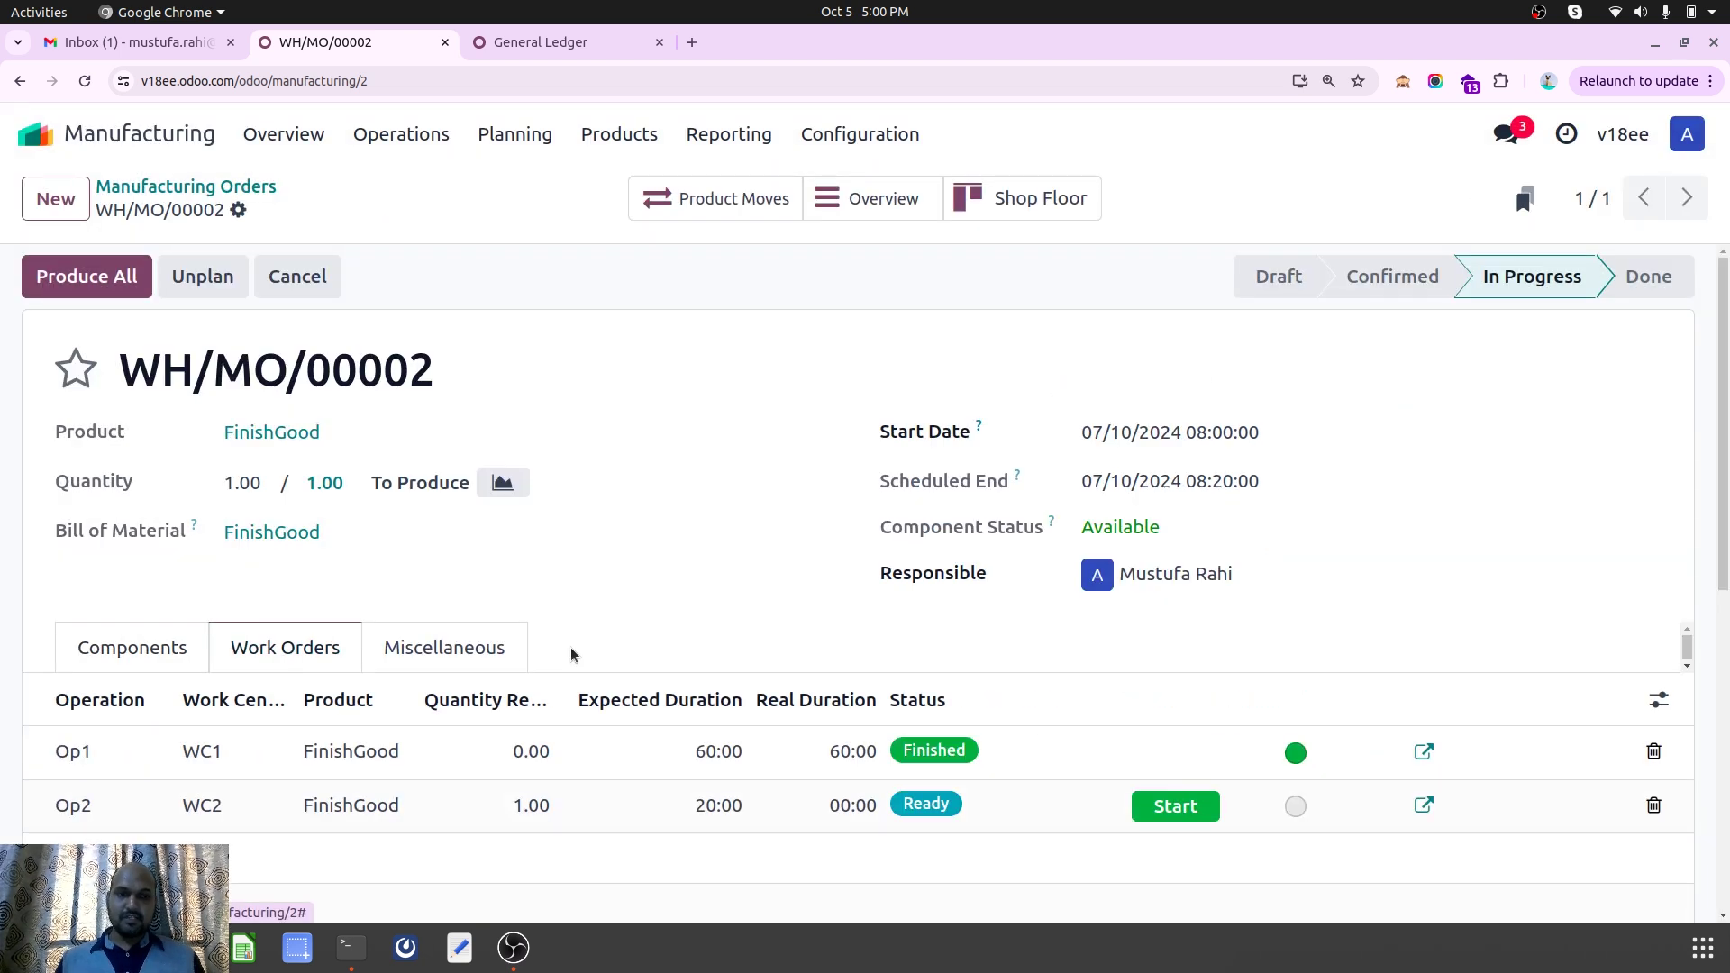
click(1174, 809)
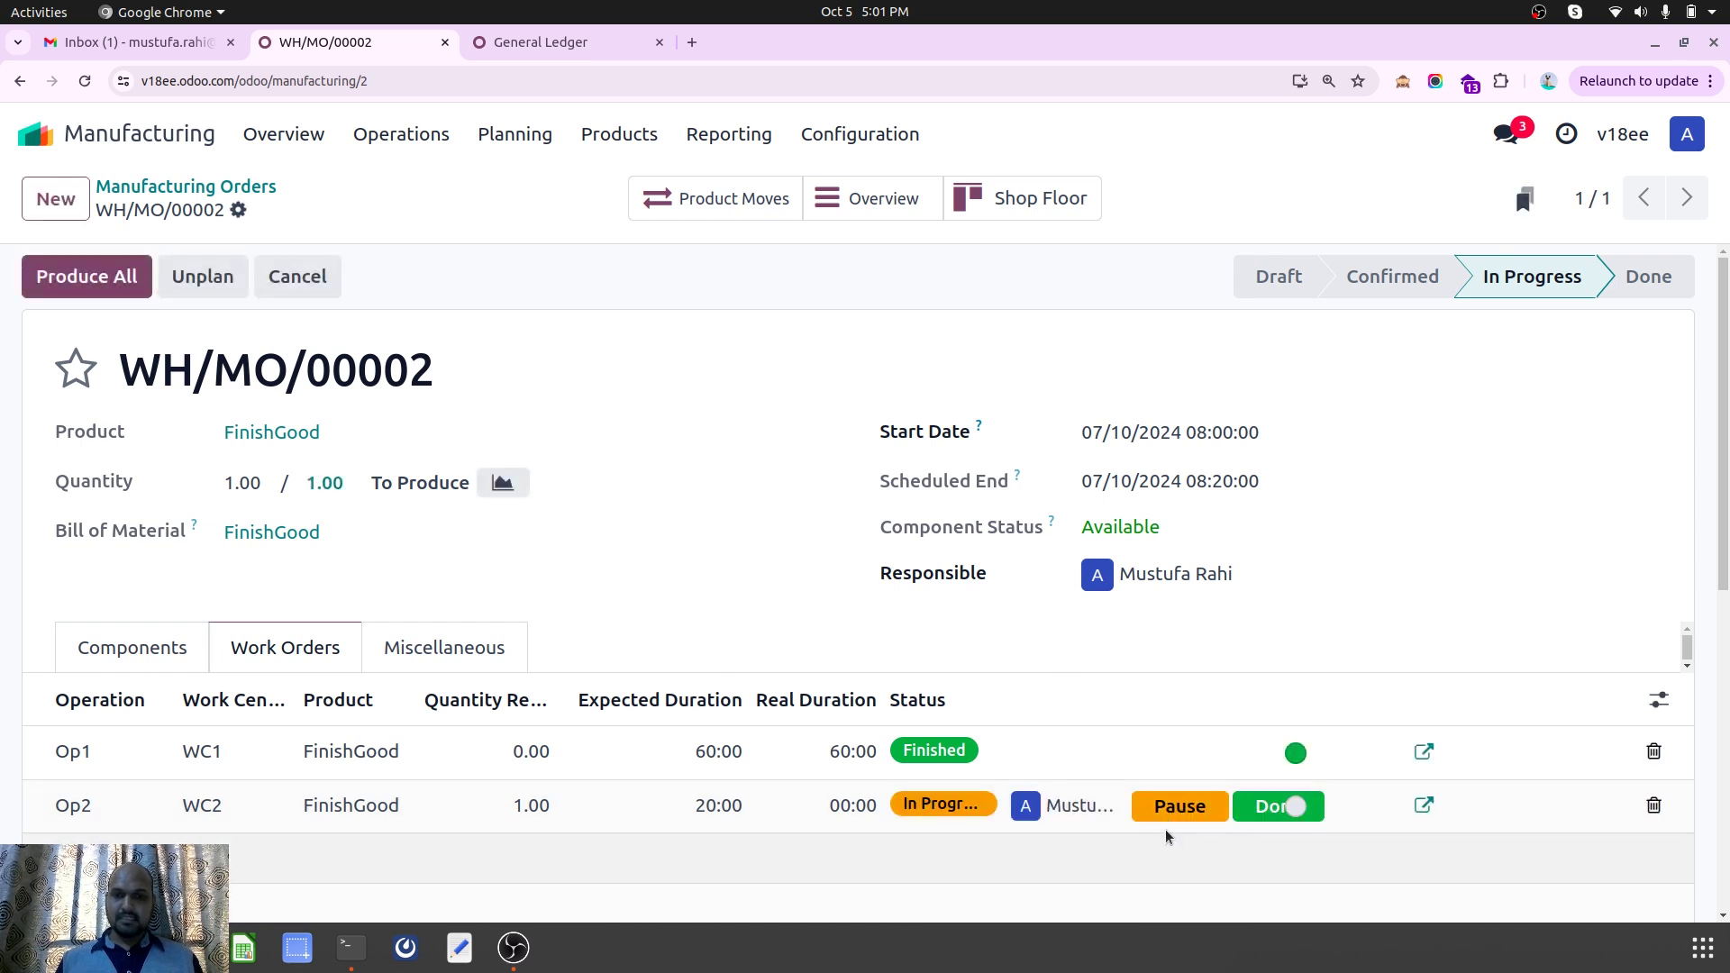
click(1269, 808)
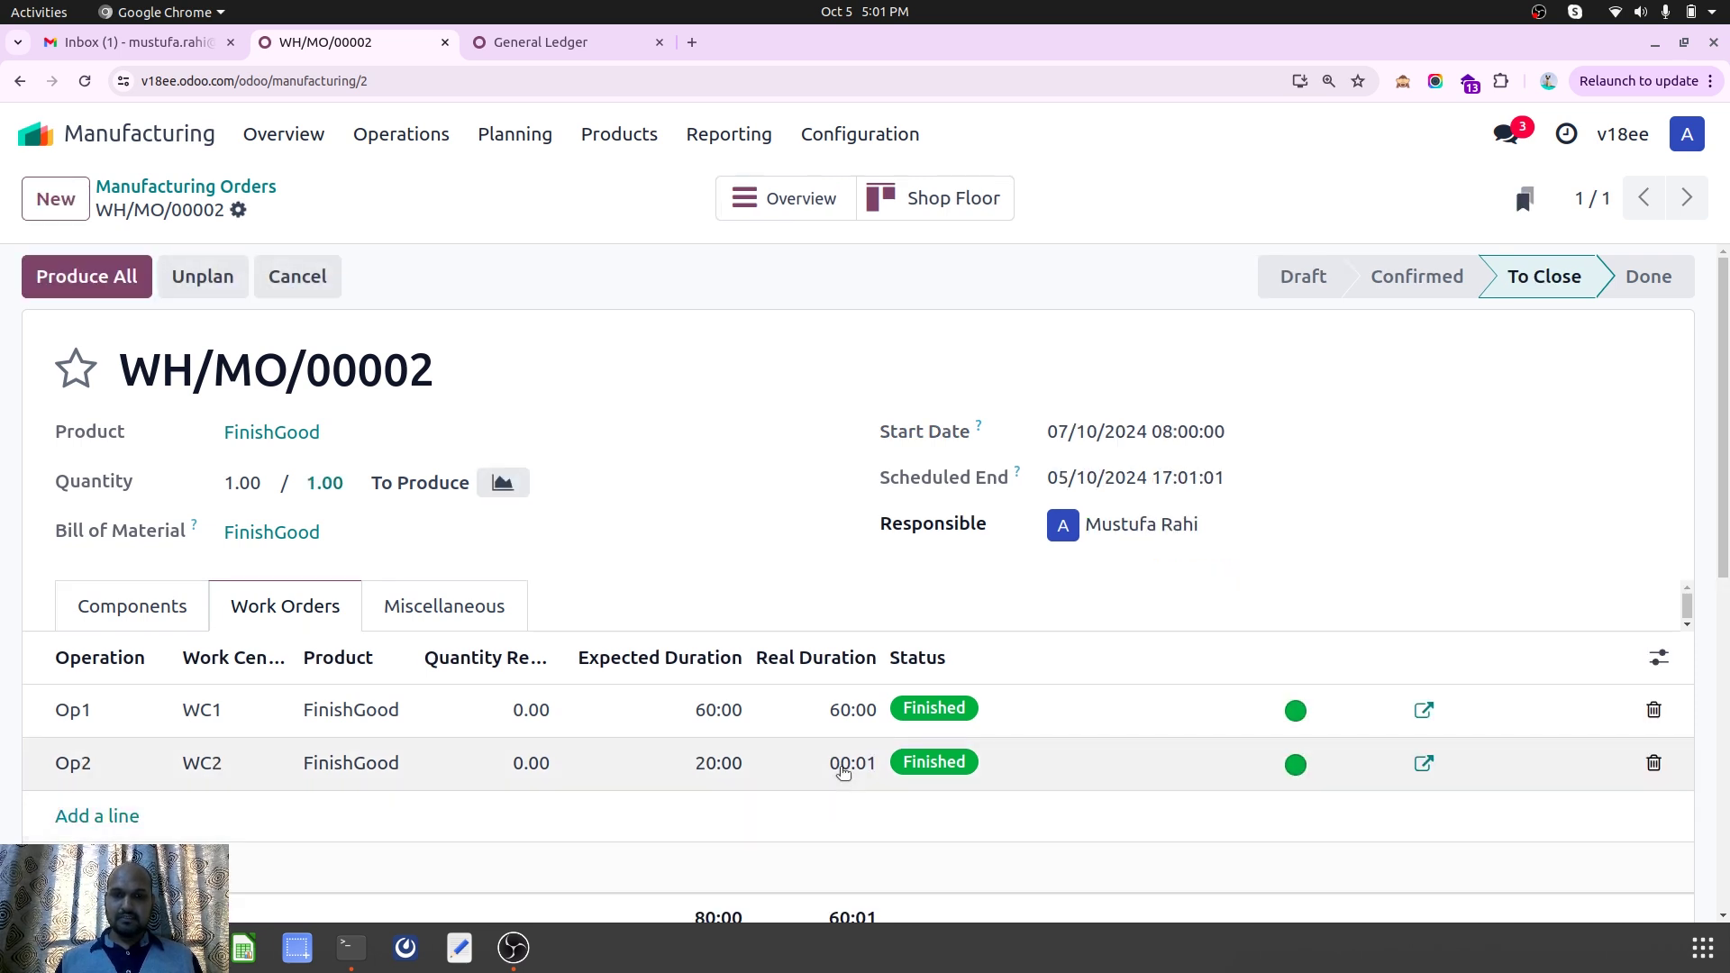
Set the real duration of work order Op2 to 10:00 and save the manufacturing order
click(843, 770)
text(1)
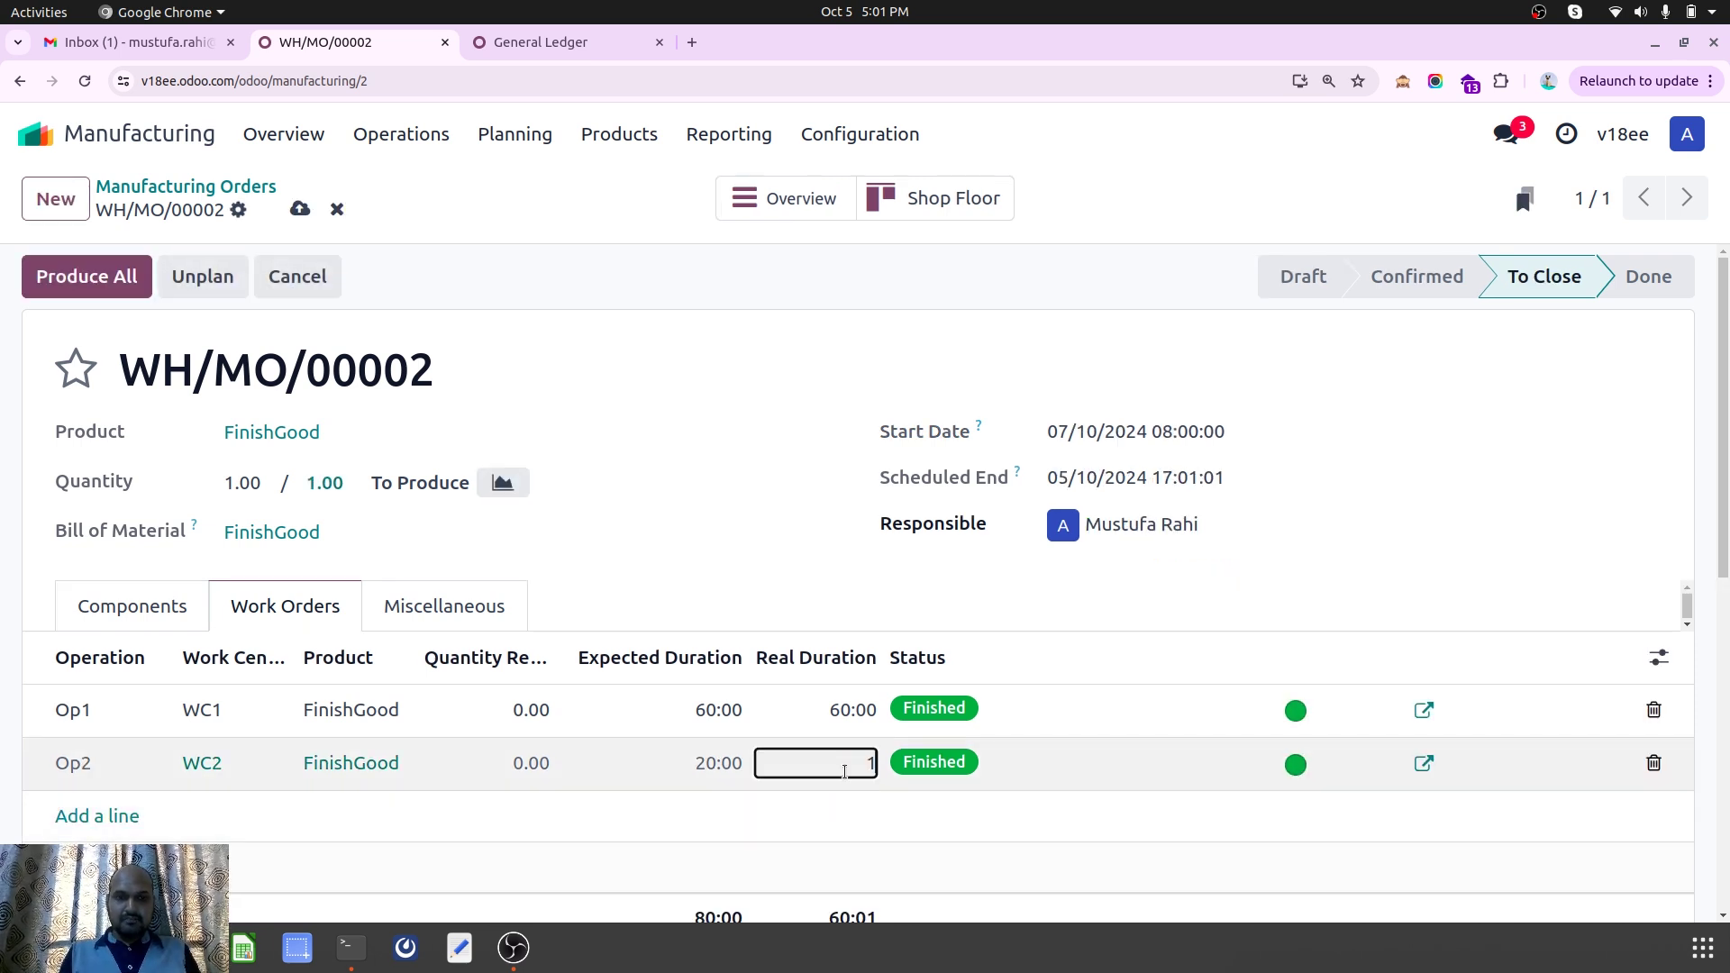
text(0)
click(630, 436)
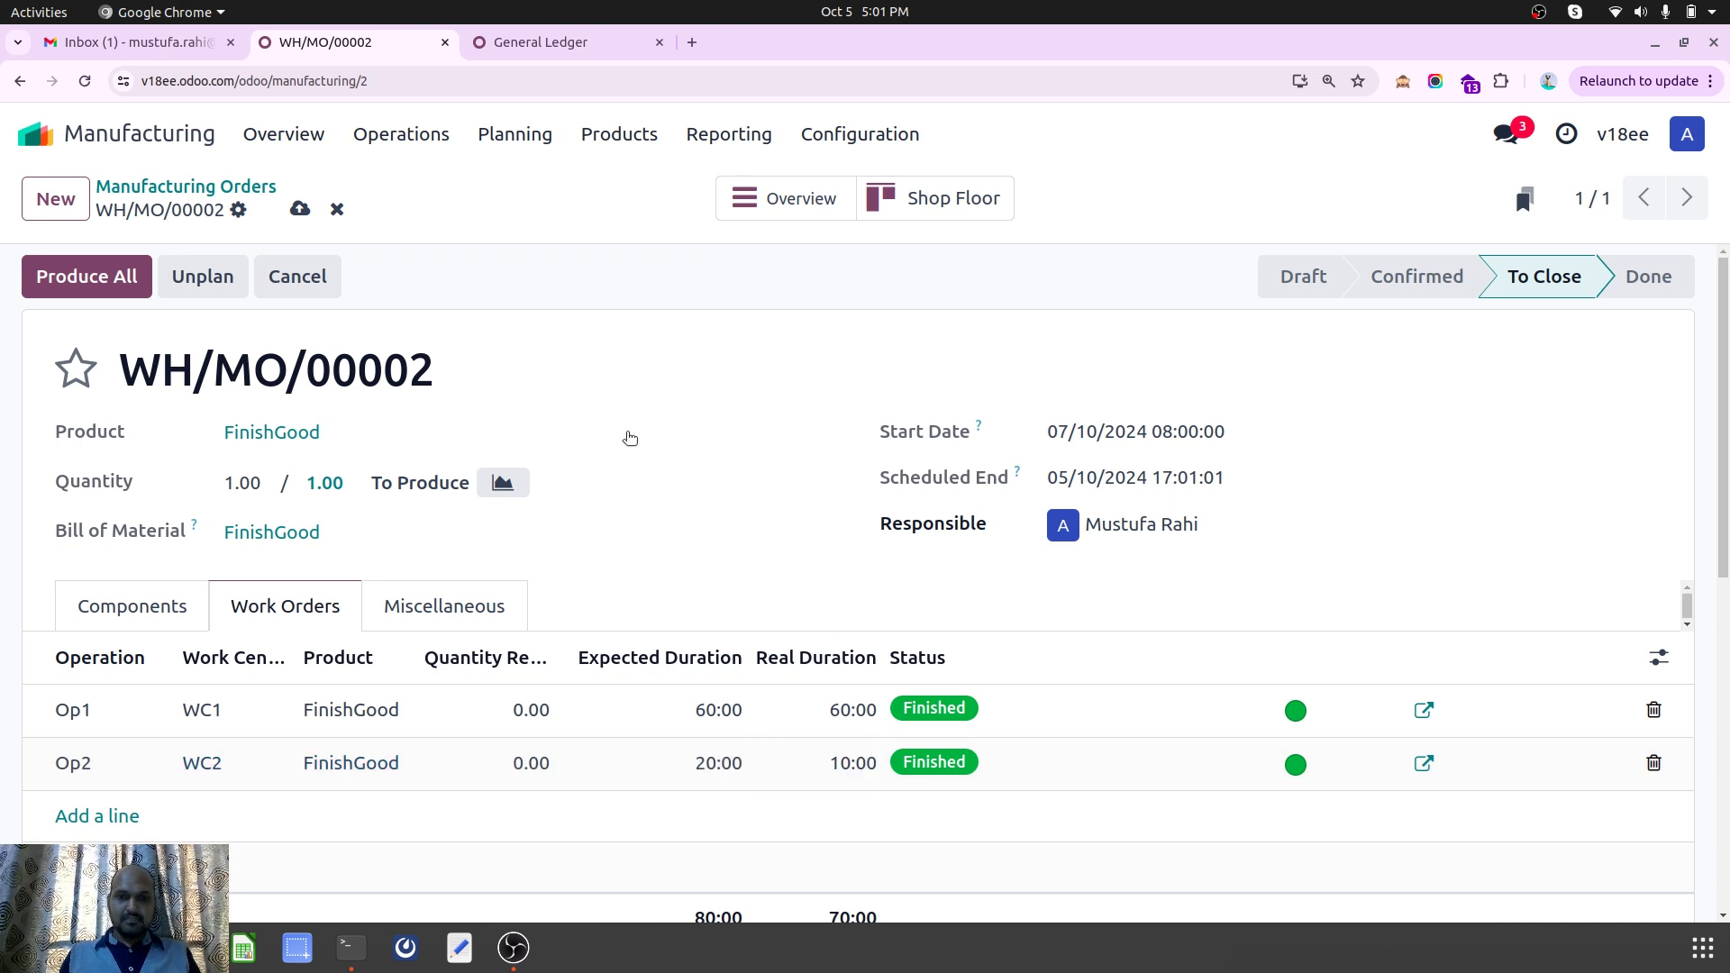
click(300, 209)
Post the WIP accounting entry for manufacturing order WH/MO/00002 with the proposed journal, dates and account lines
click(238, 209)
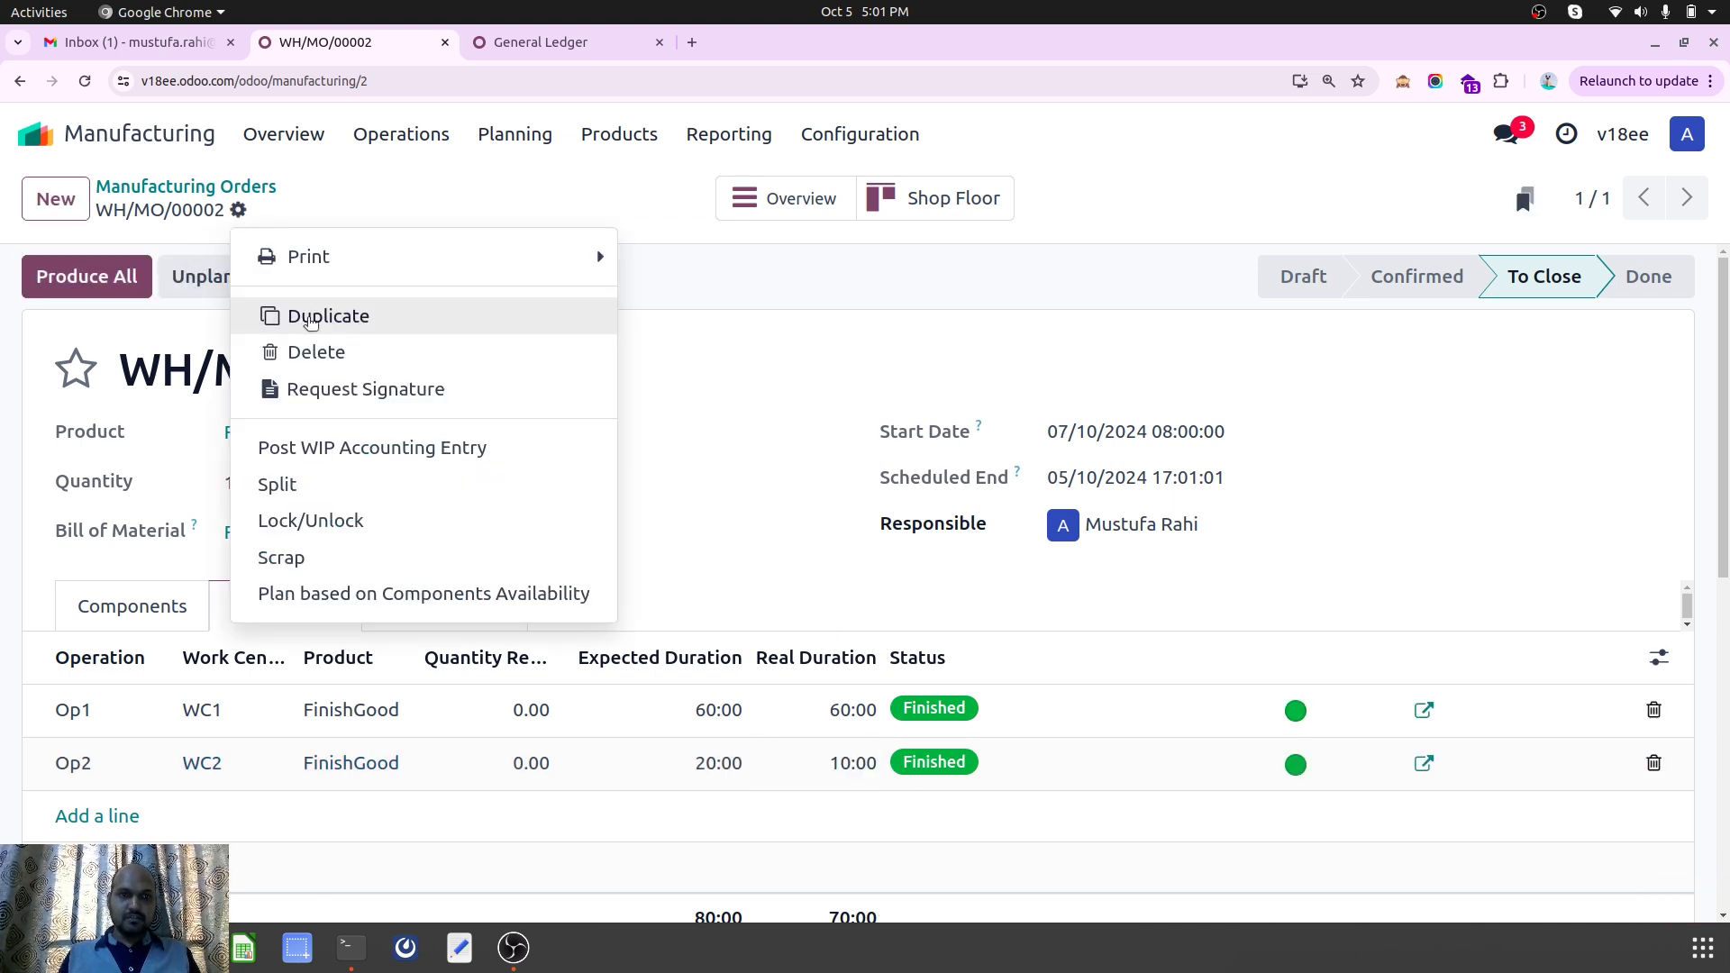
click(372, 448)
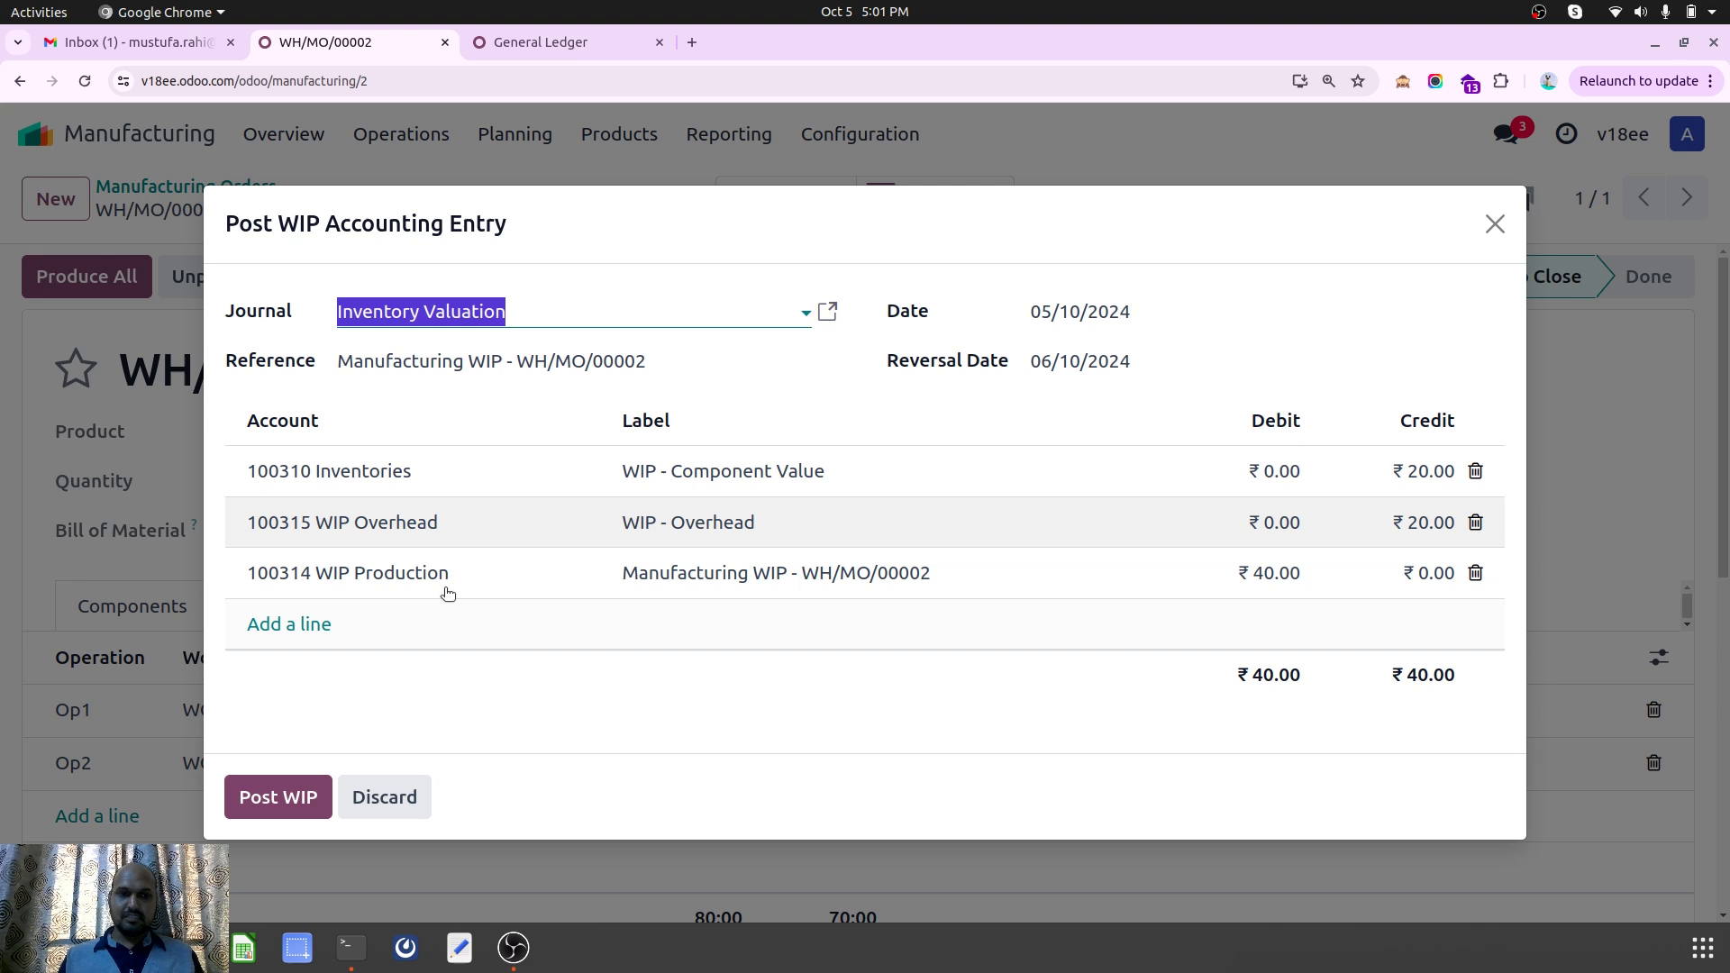
click(275, 800)
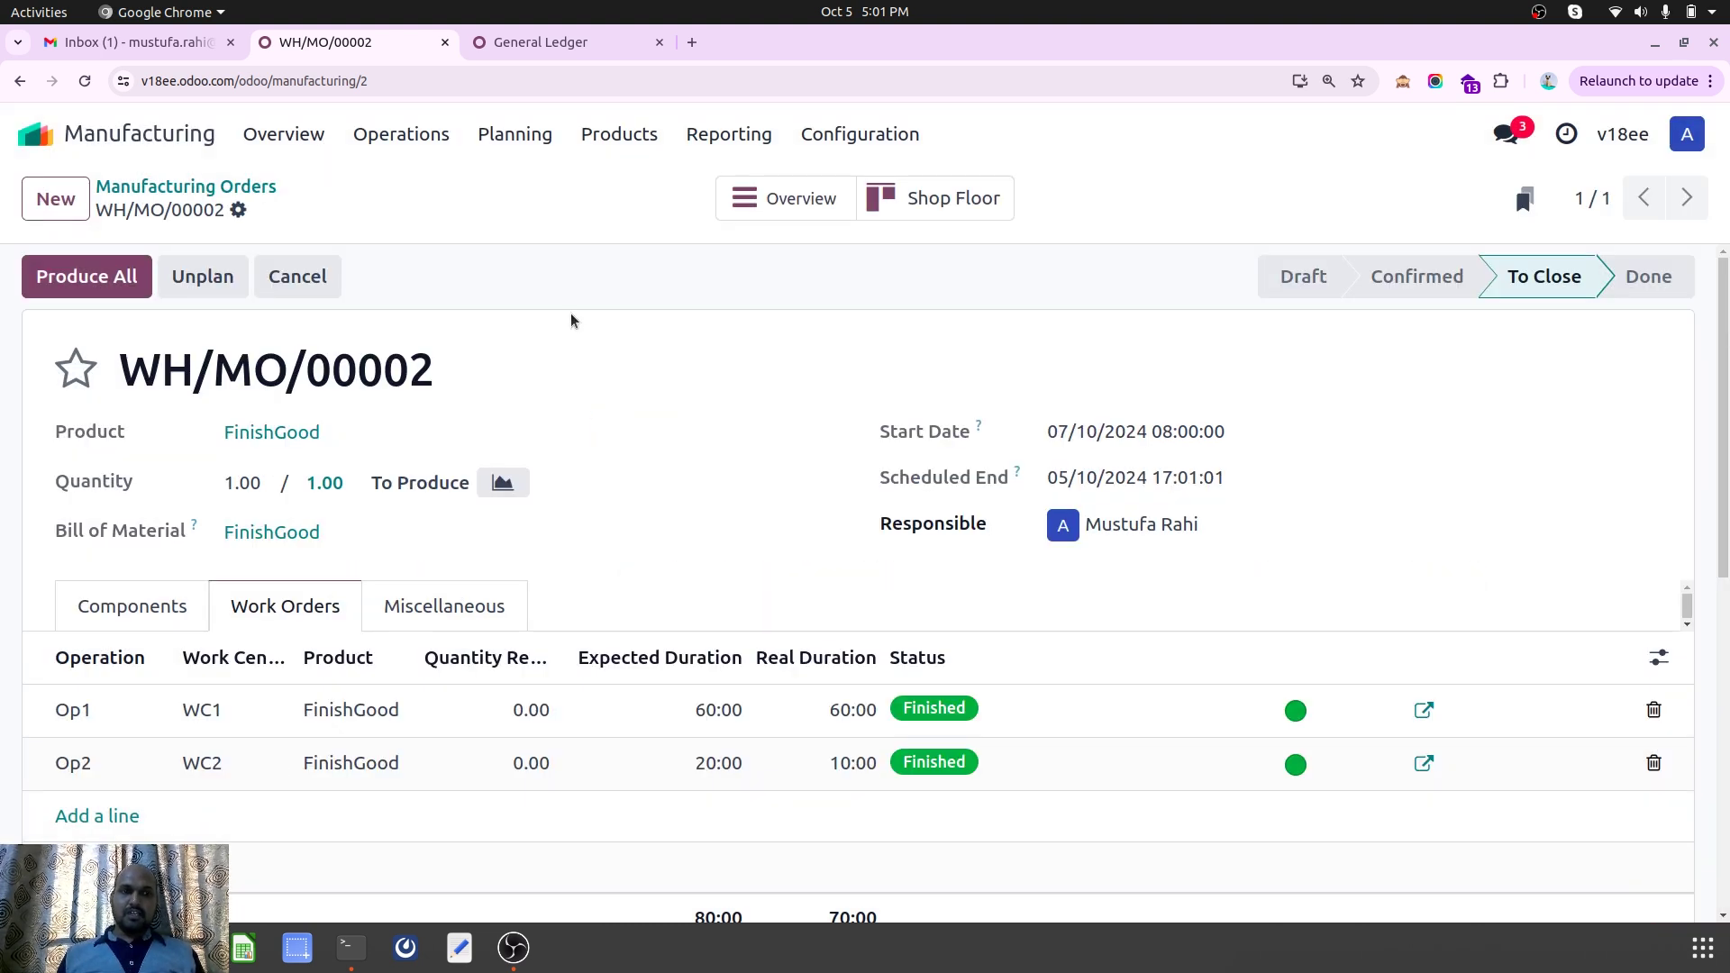
Reload the General Ledger and examine the WH/MO/00002 WIP component line under 100310 Inventories
click(577, 43)
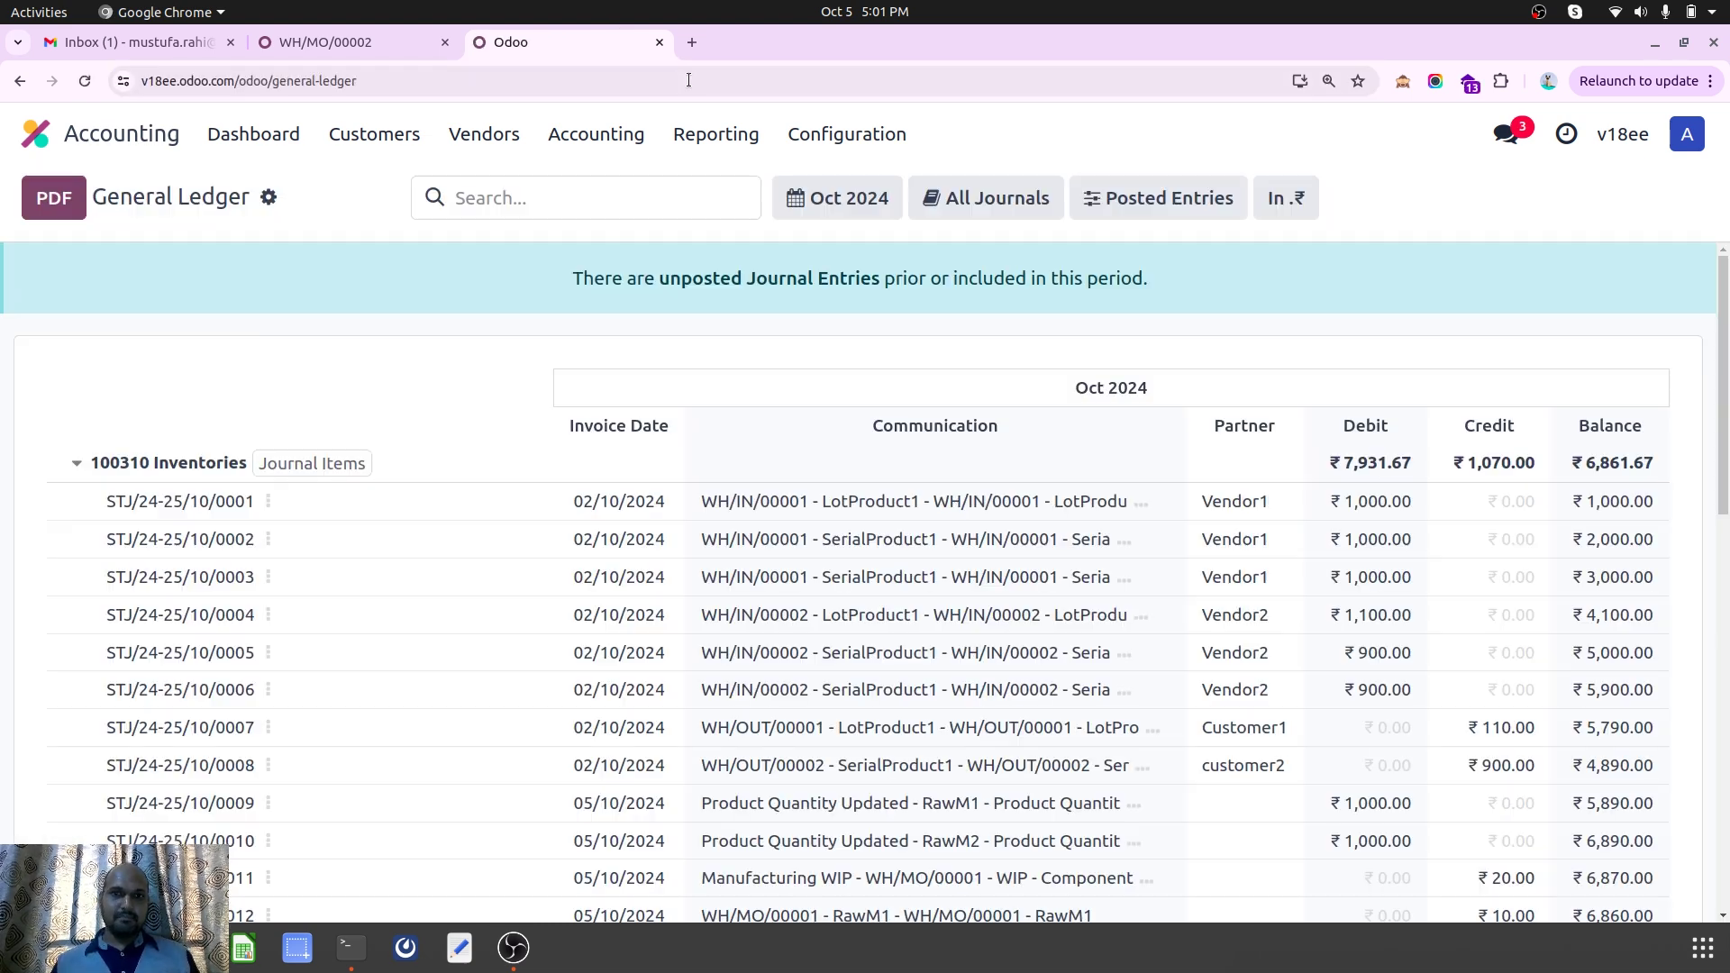
scroll(786, 485, down, 4)
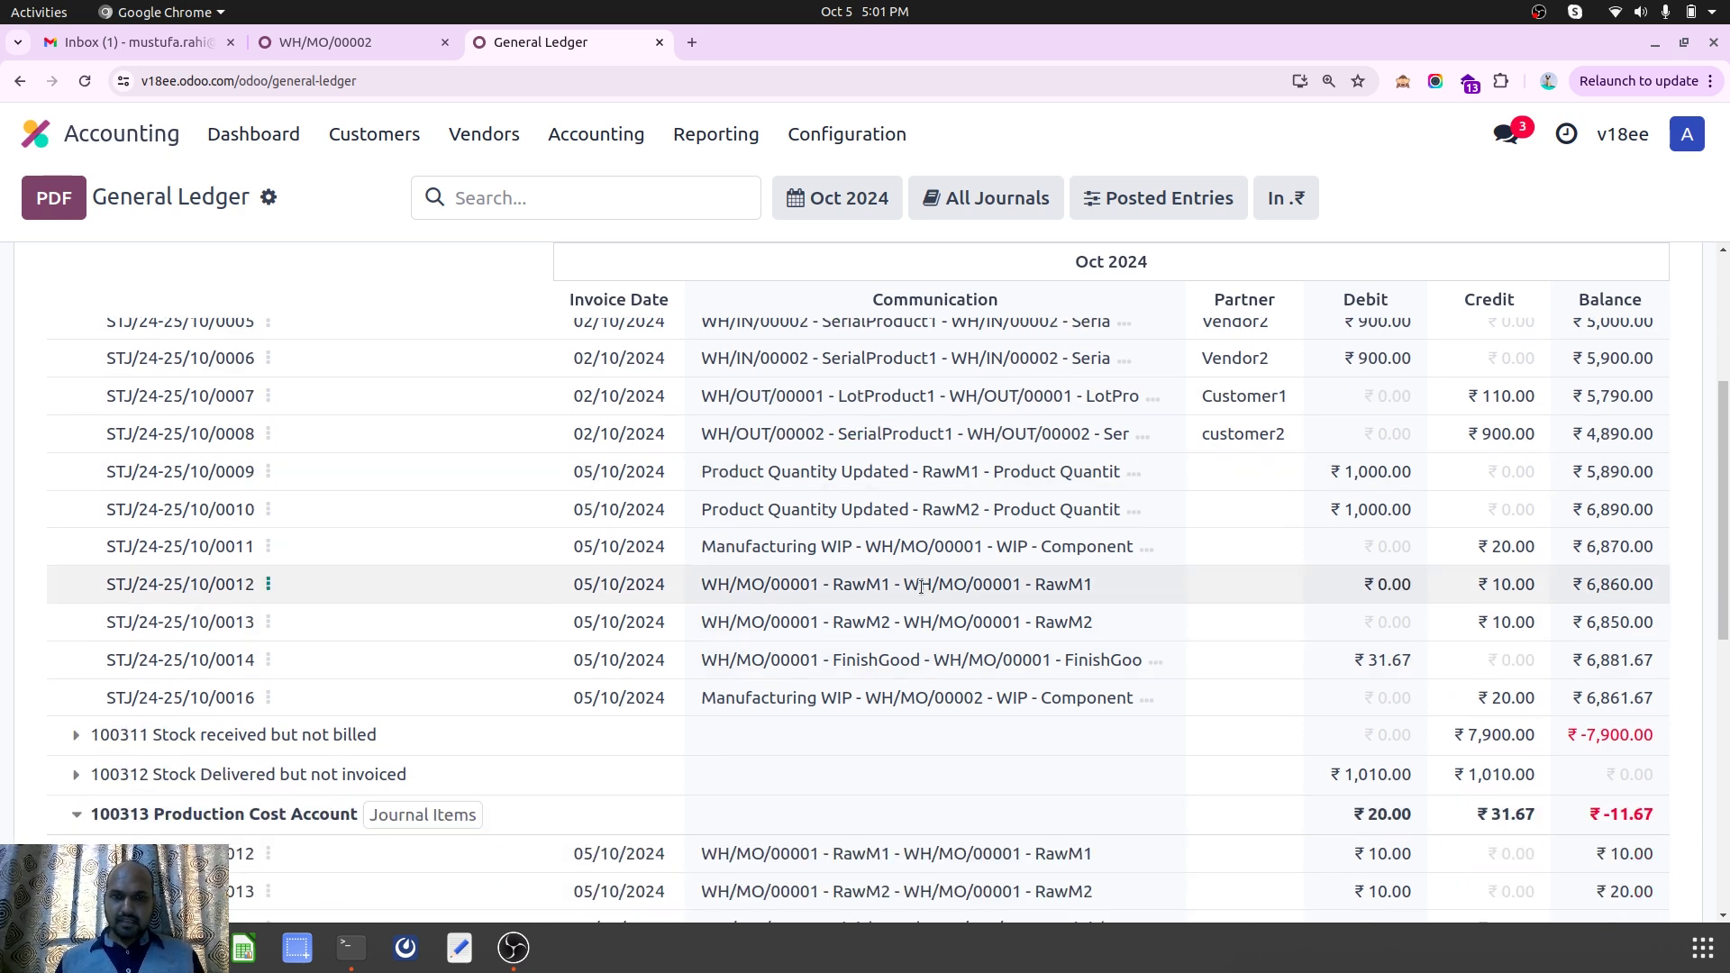
scroll(1064, 700, down, 1)
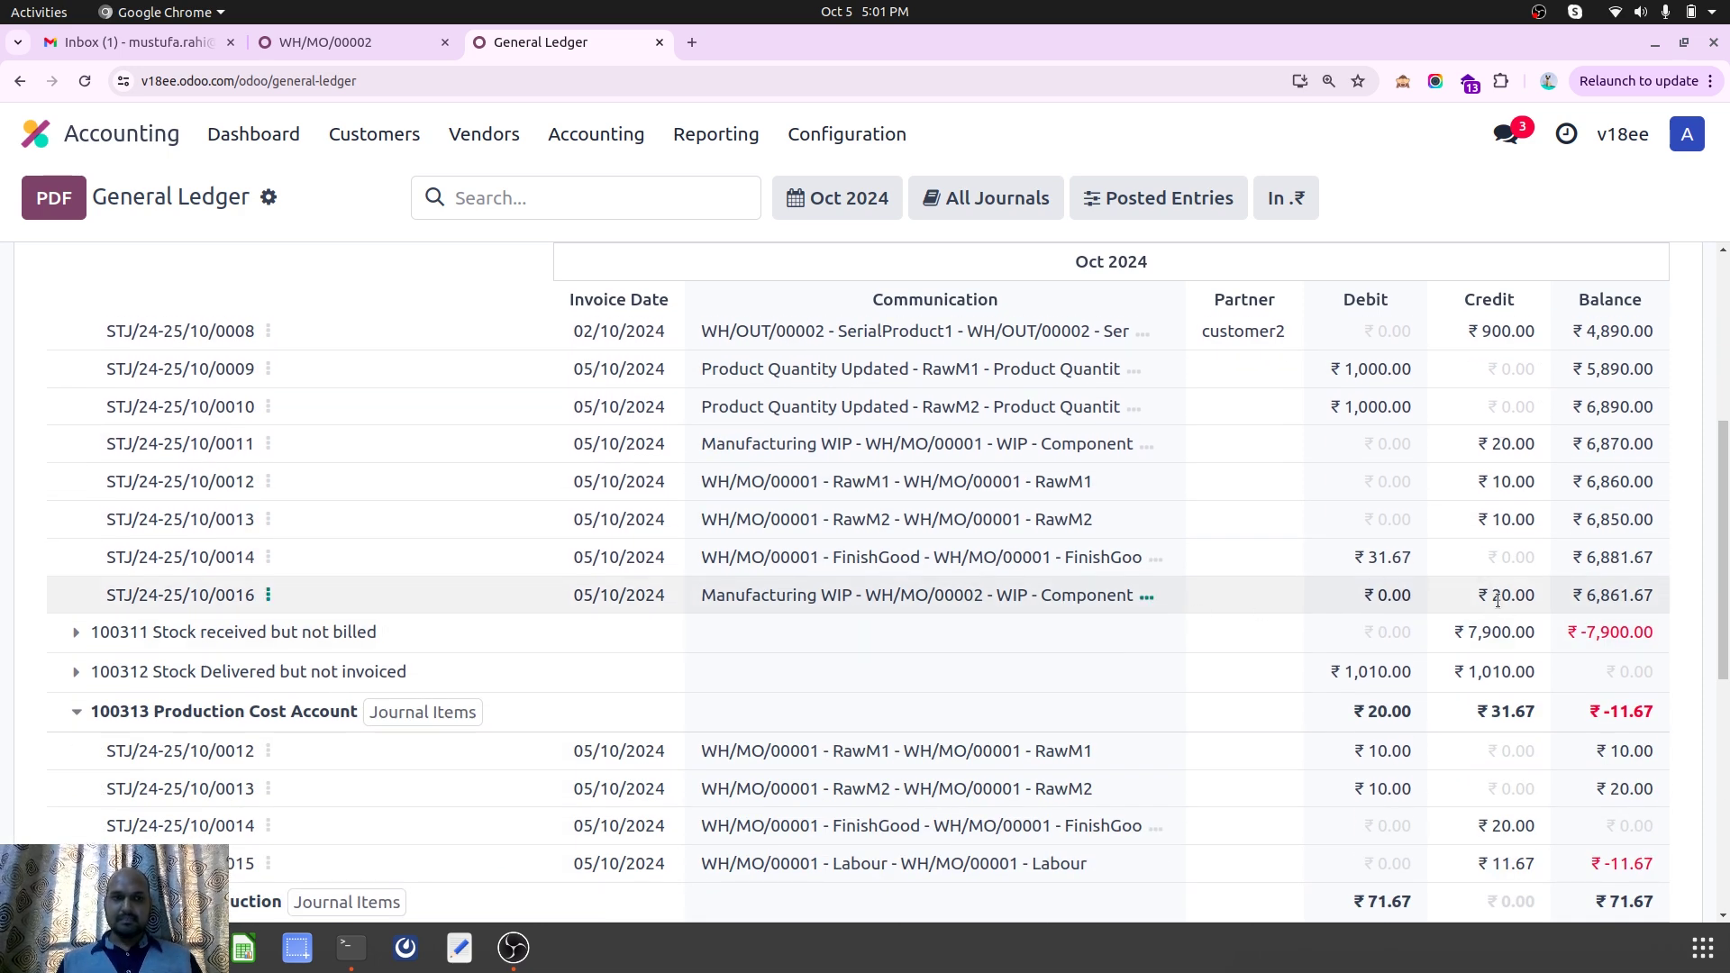
scroll(1498, 601, up, 3)
scroll(1490, 631, down, 3)
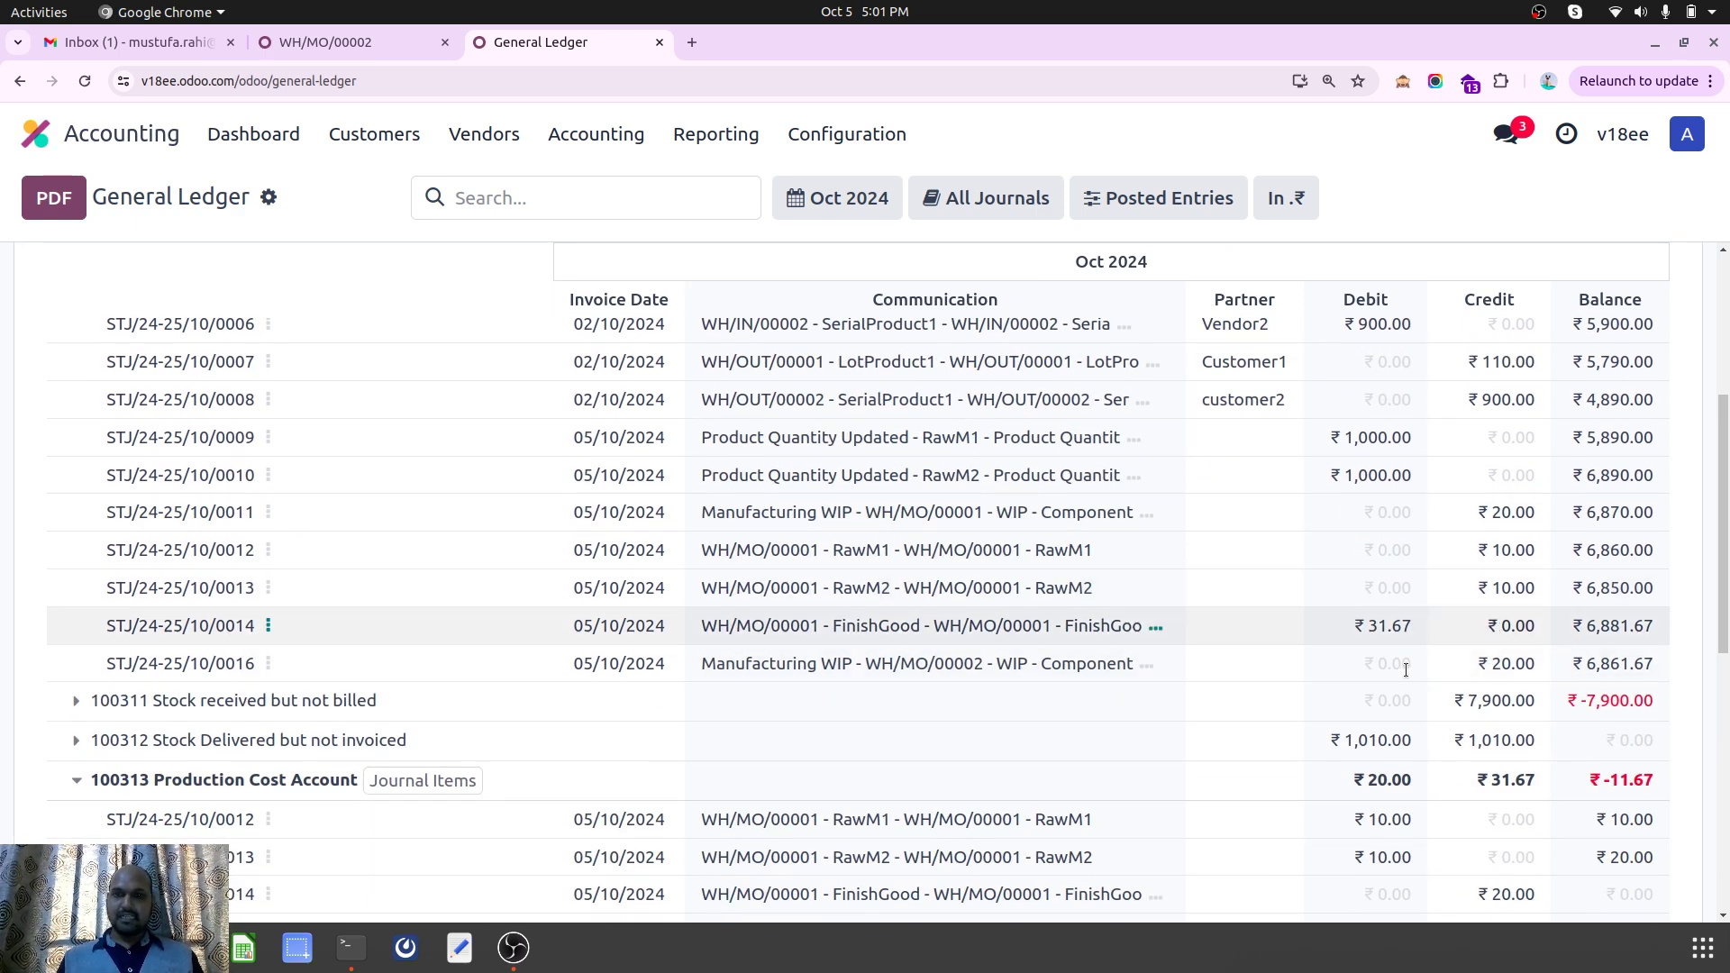
Compare the WH/MO/00002 WIP lines under WIP Production and WIP Overhead with the Inventories and Work Center Cost accounts
scroll(700, 702, down, 3)
scroll(699, 694, down, 2)
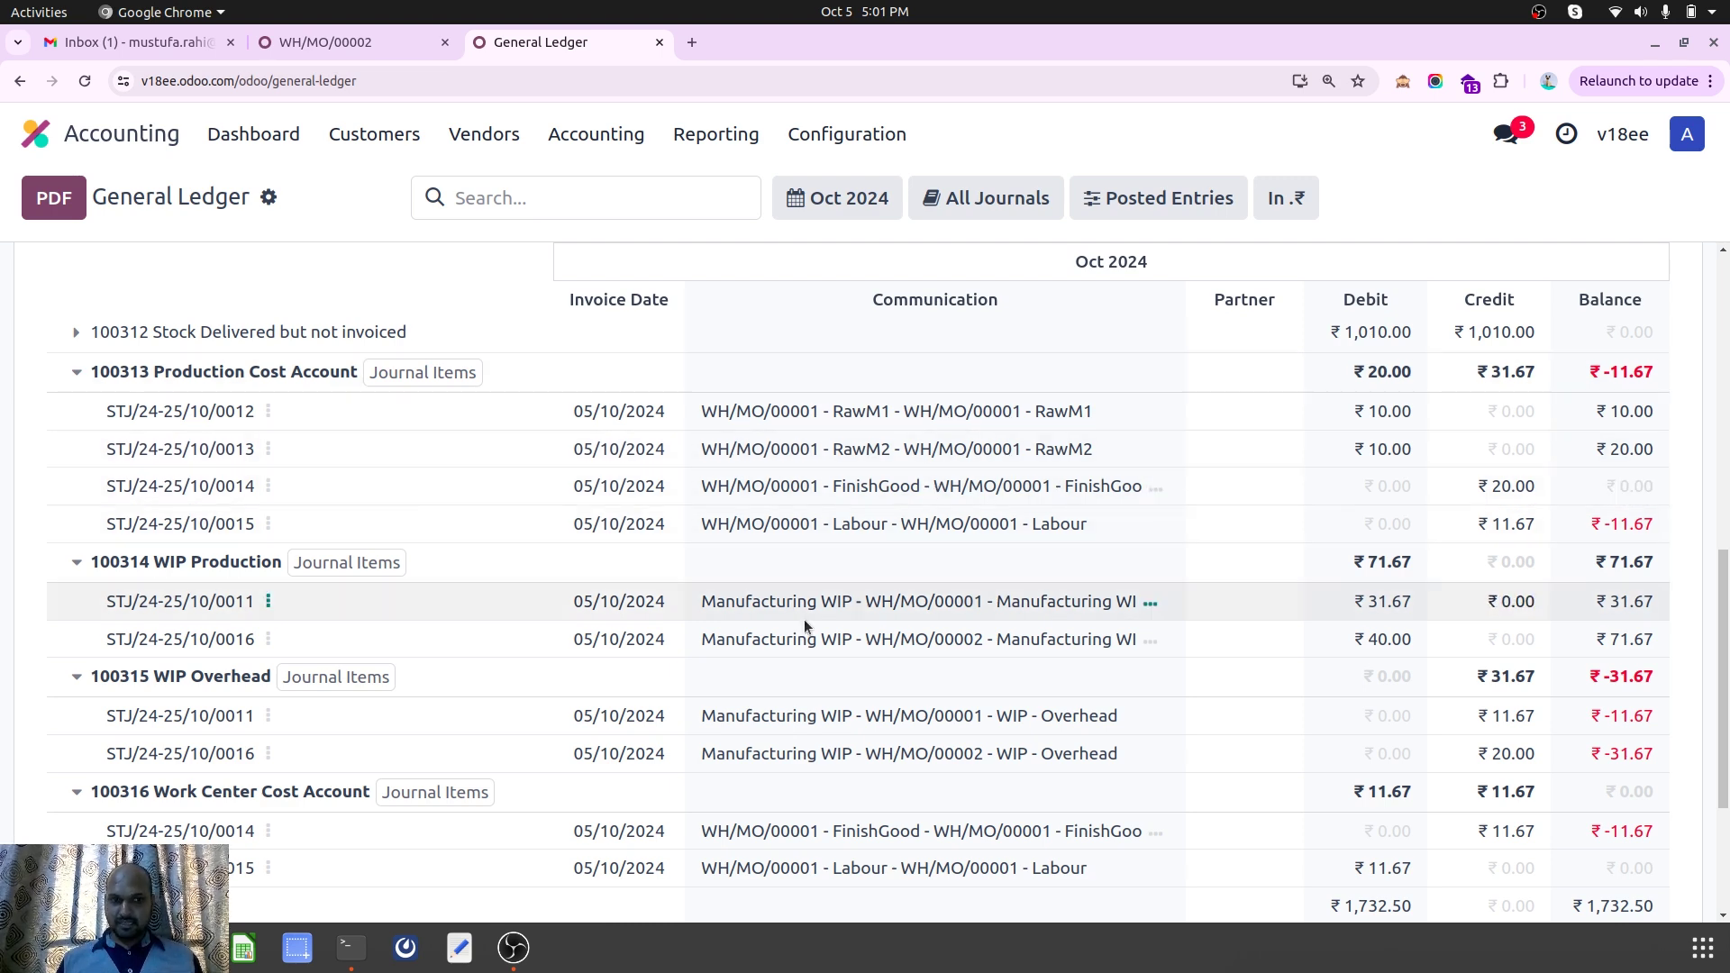
scroll(808, 620, down, 2)
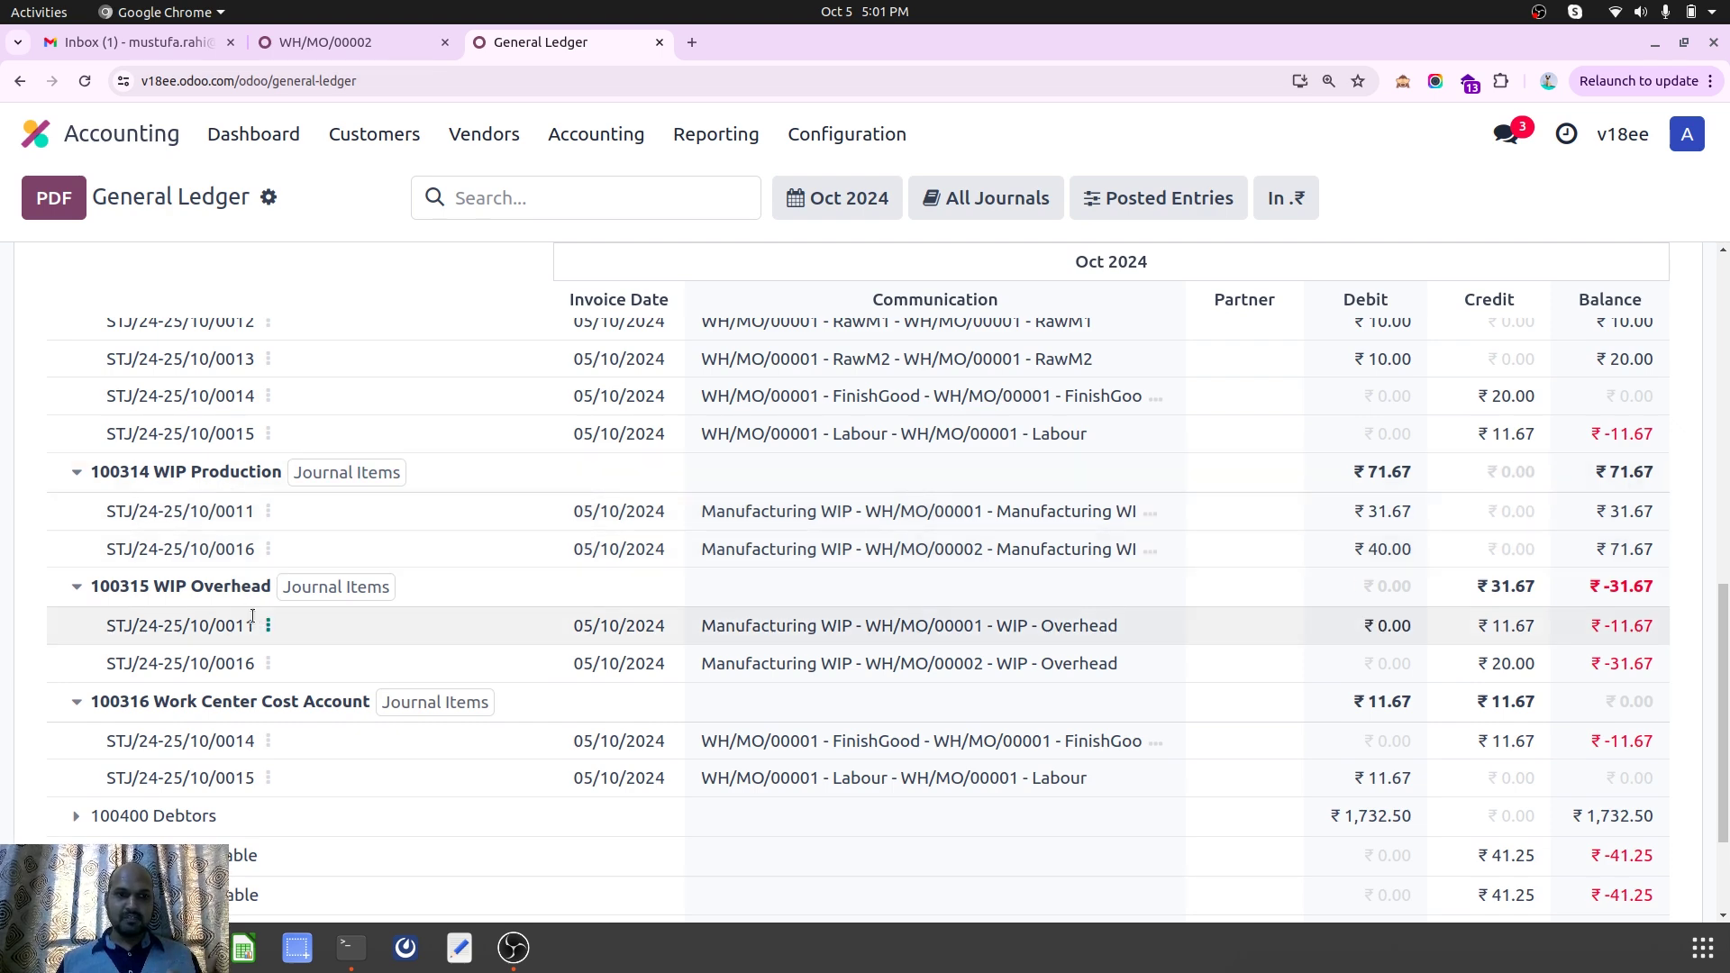
double_click(1385, 548)
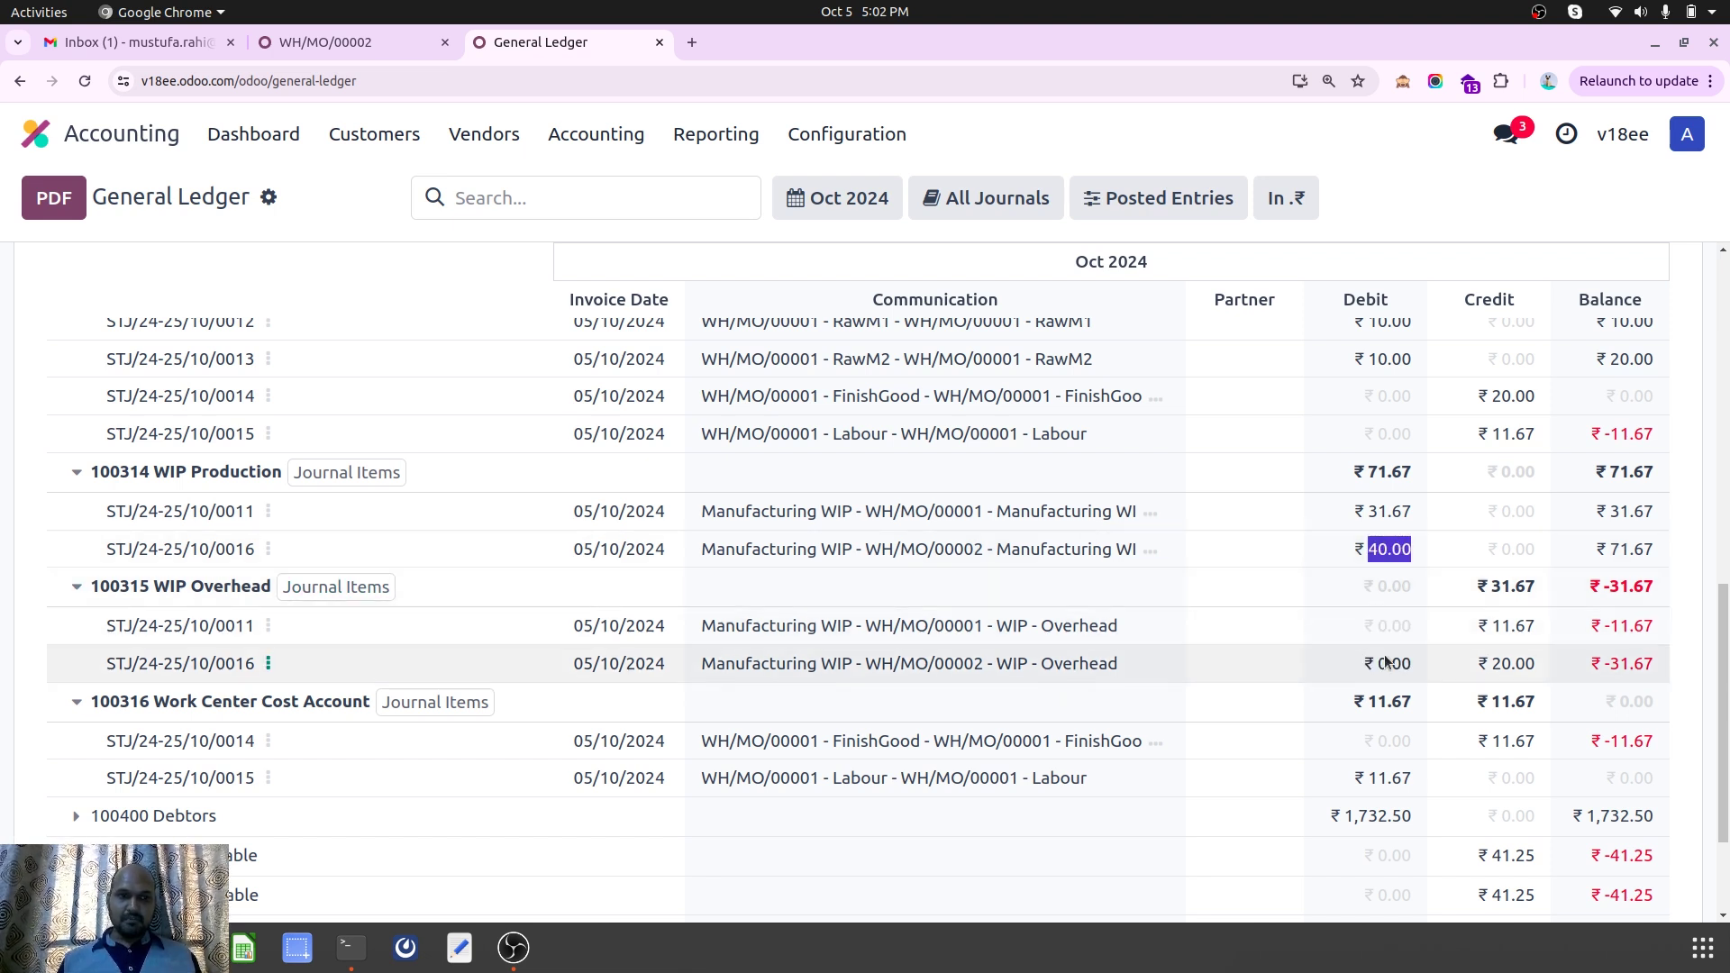
double_click(1510, 664)
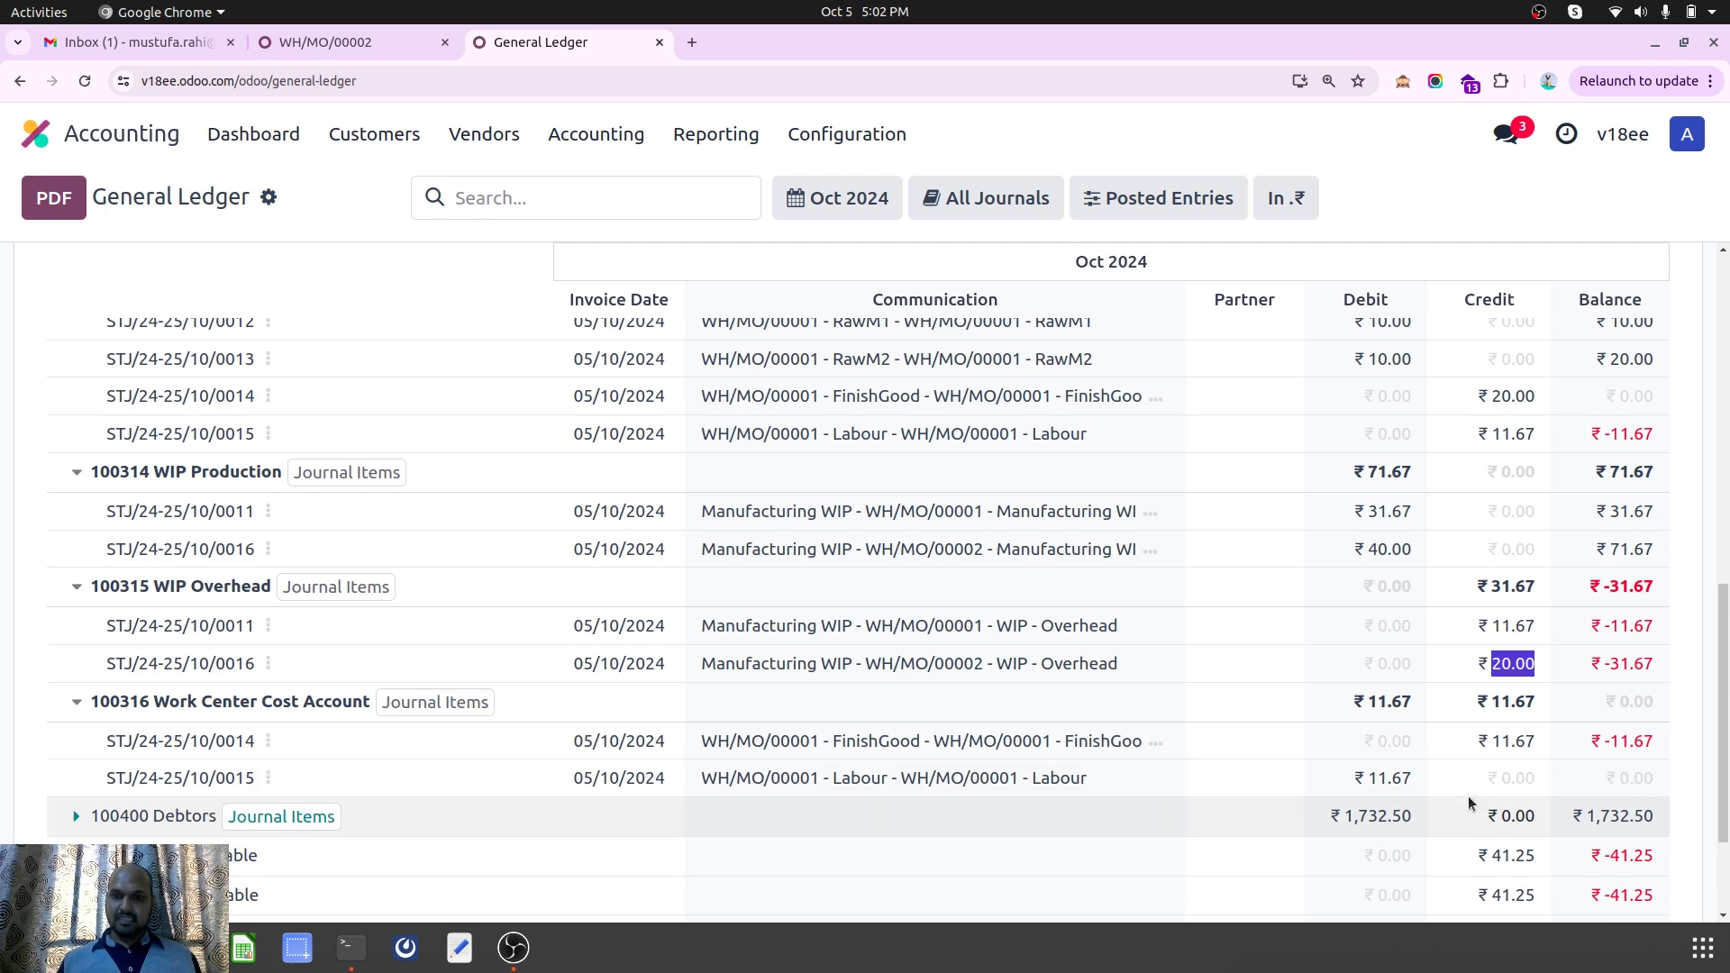
scroll(1442, 793, down, 1)
scroll(899, 708, down, 2)
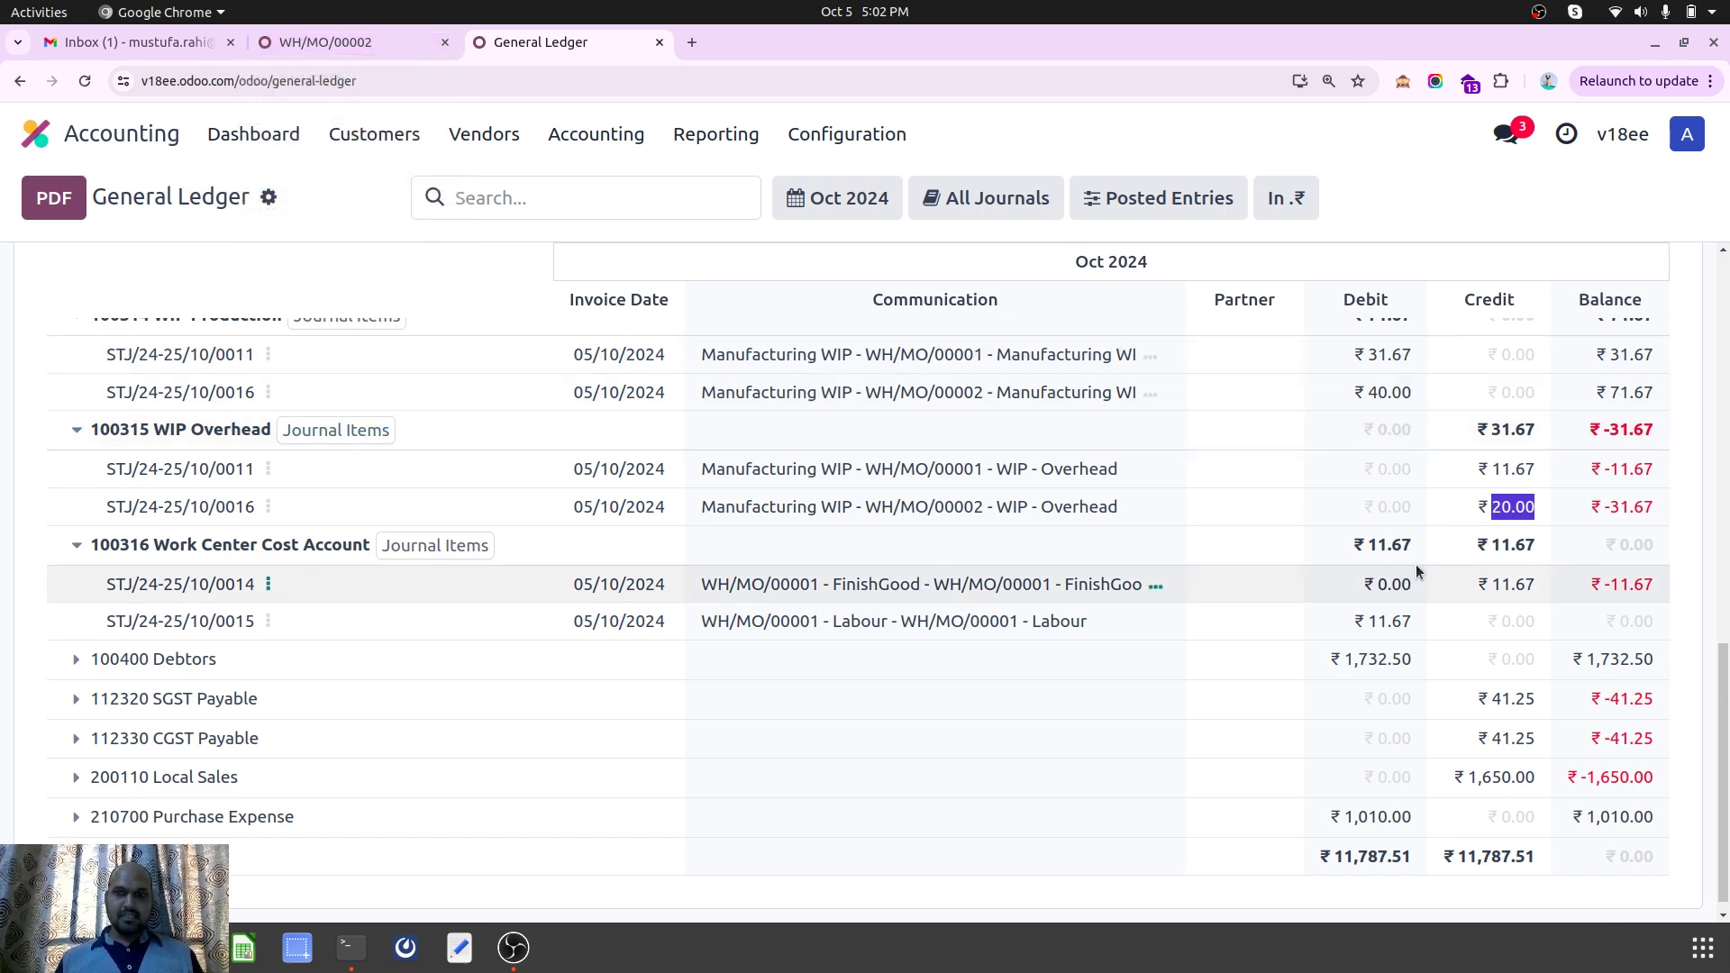
scroll(1521, 508, up, 6)
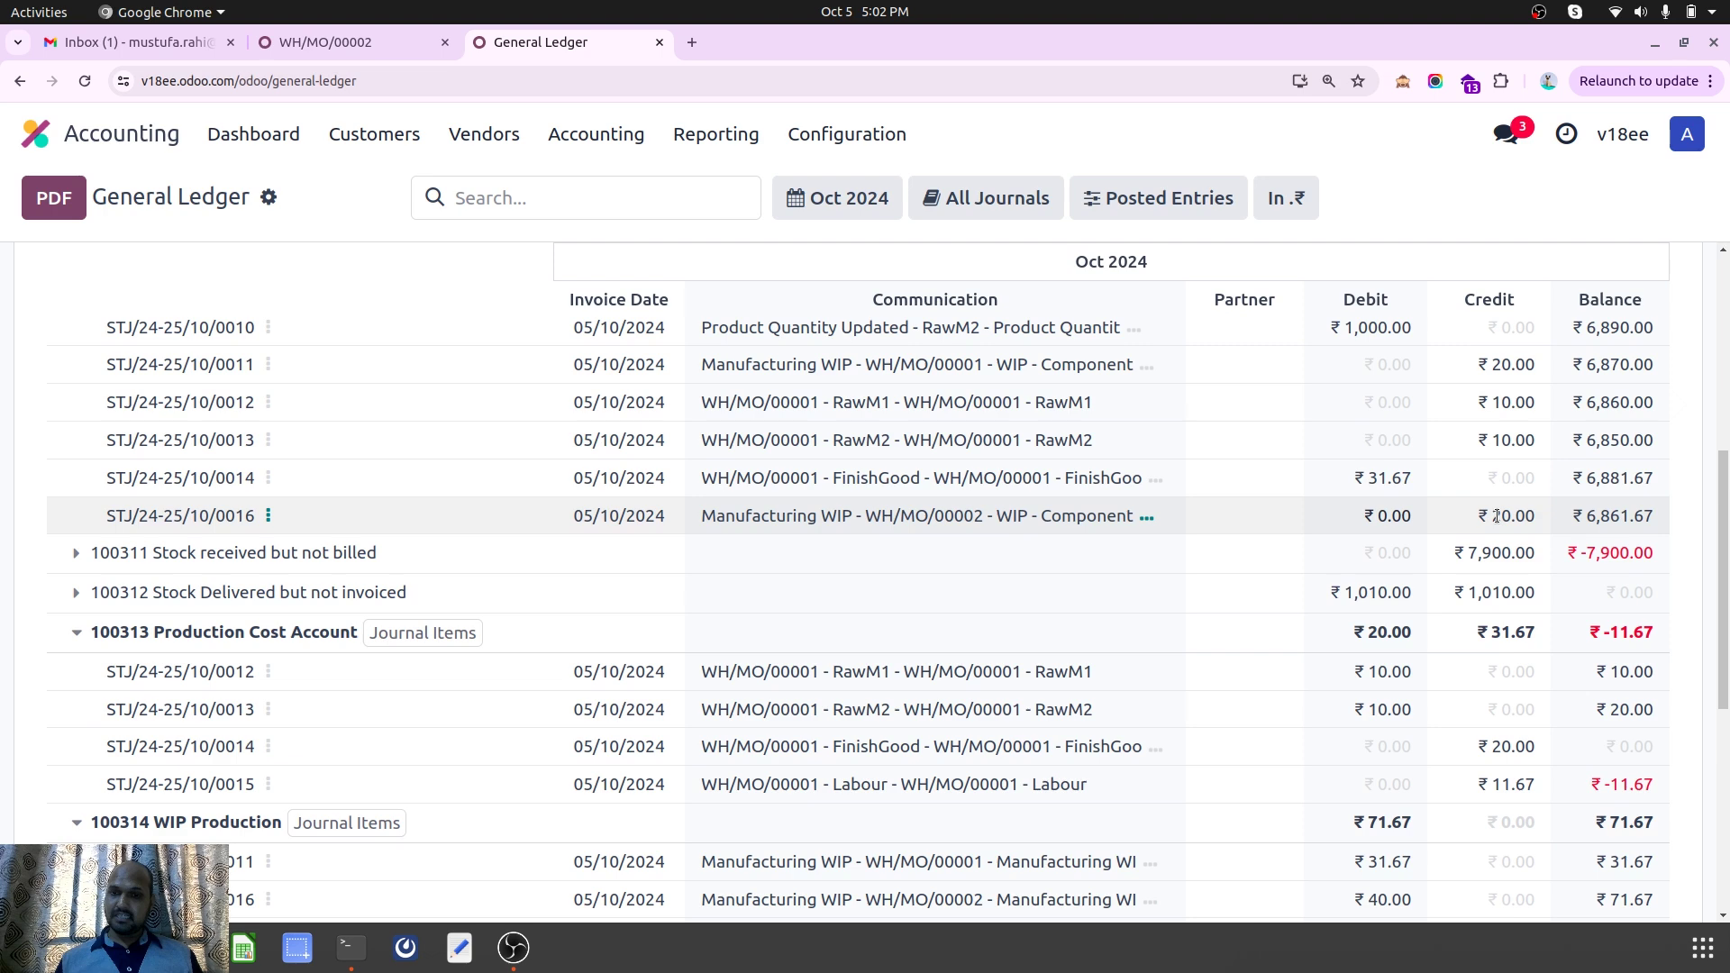
scroll(1497, 516, down, 2)
double_click(1382, 724)
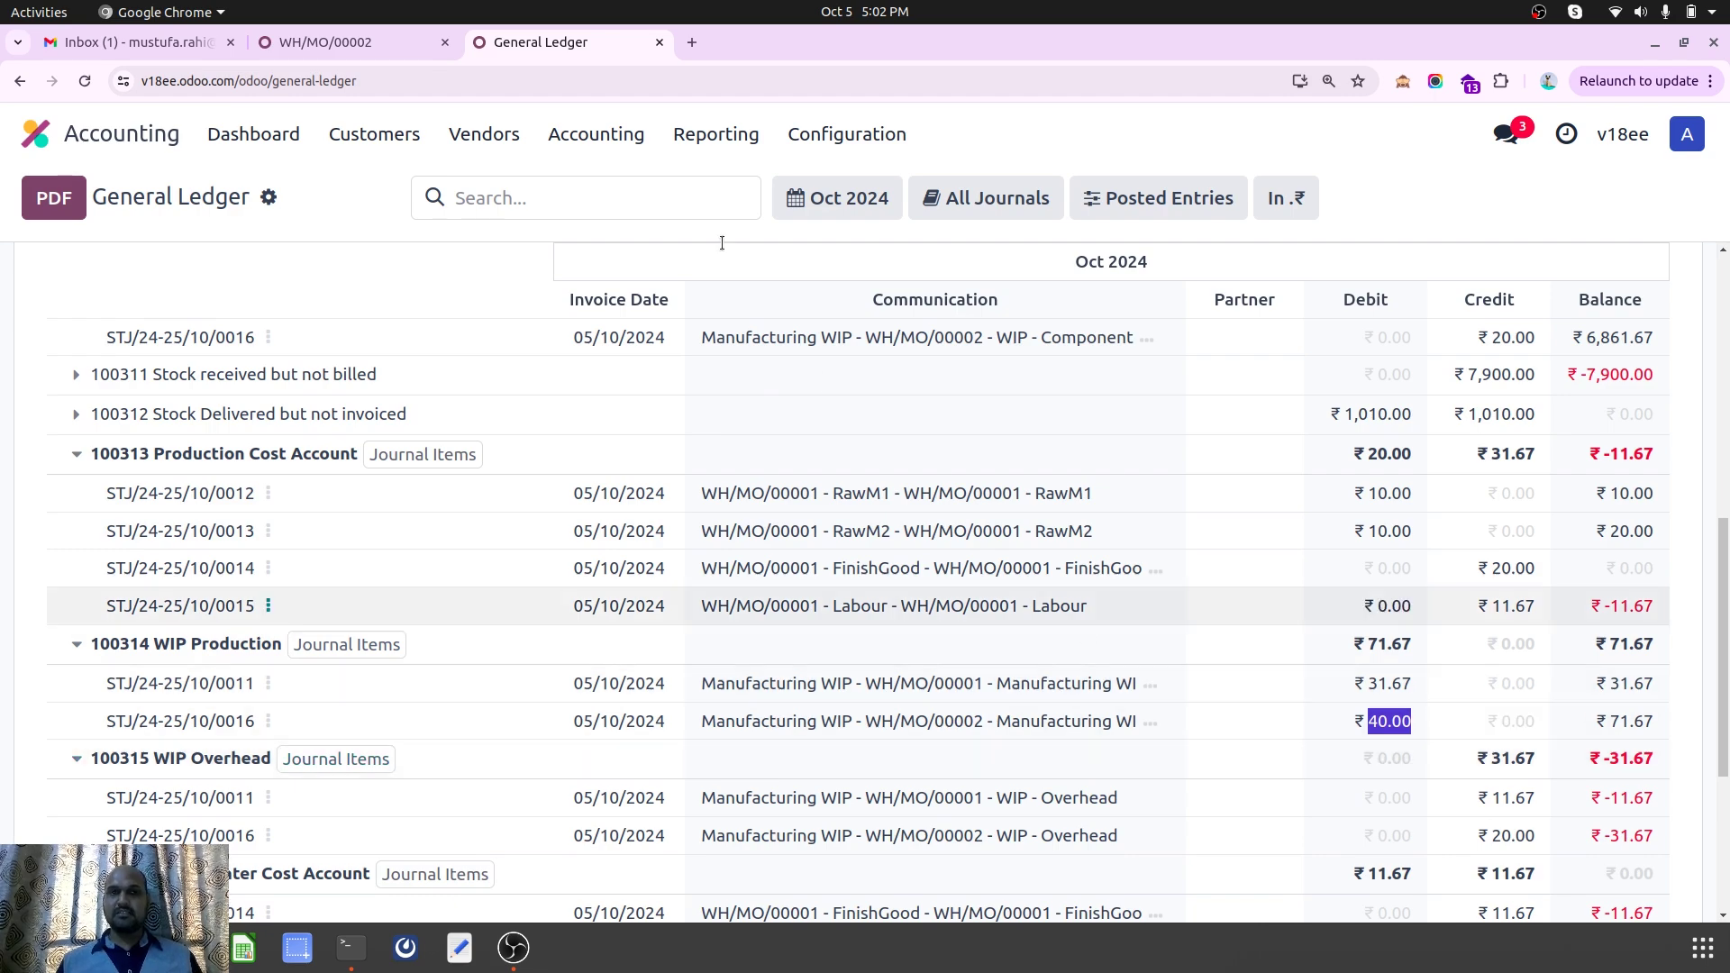
scroll(1085, 424, up, 2)
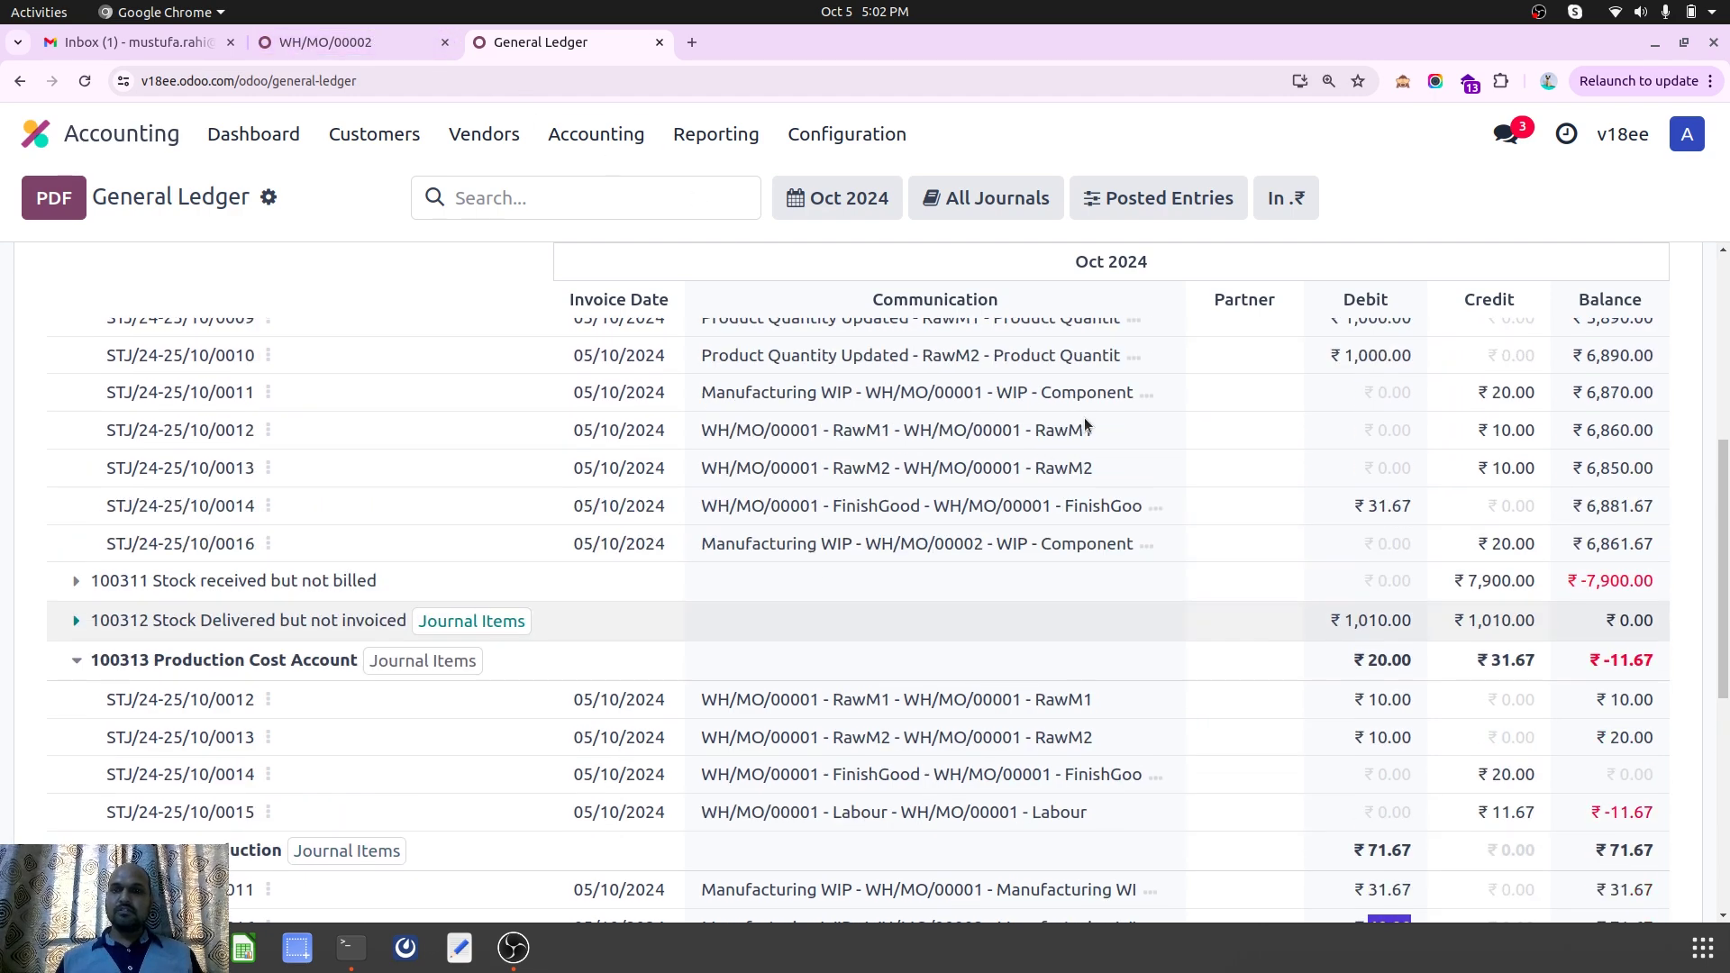
scroll(1084, 418, down, 4)
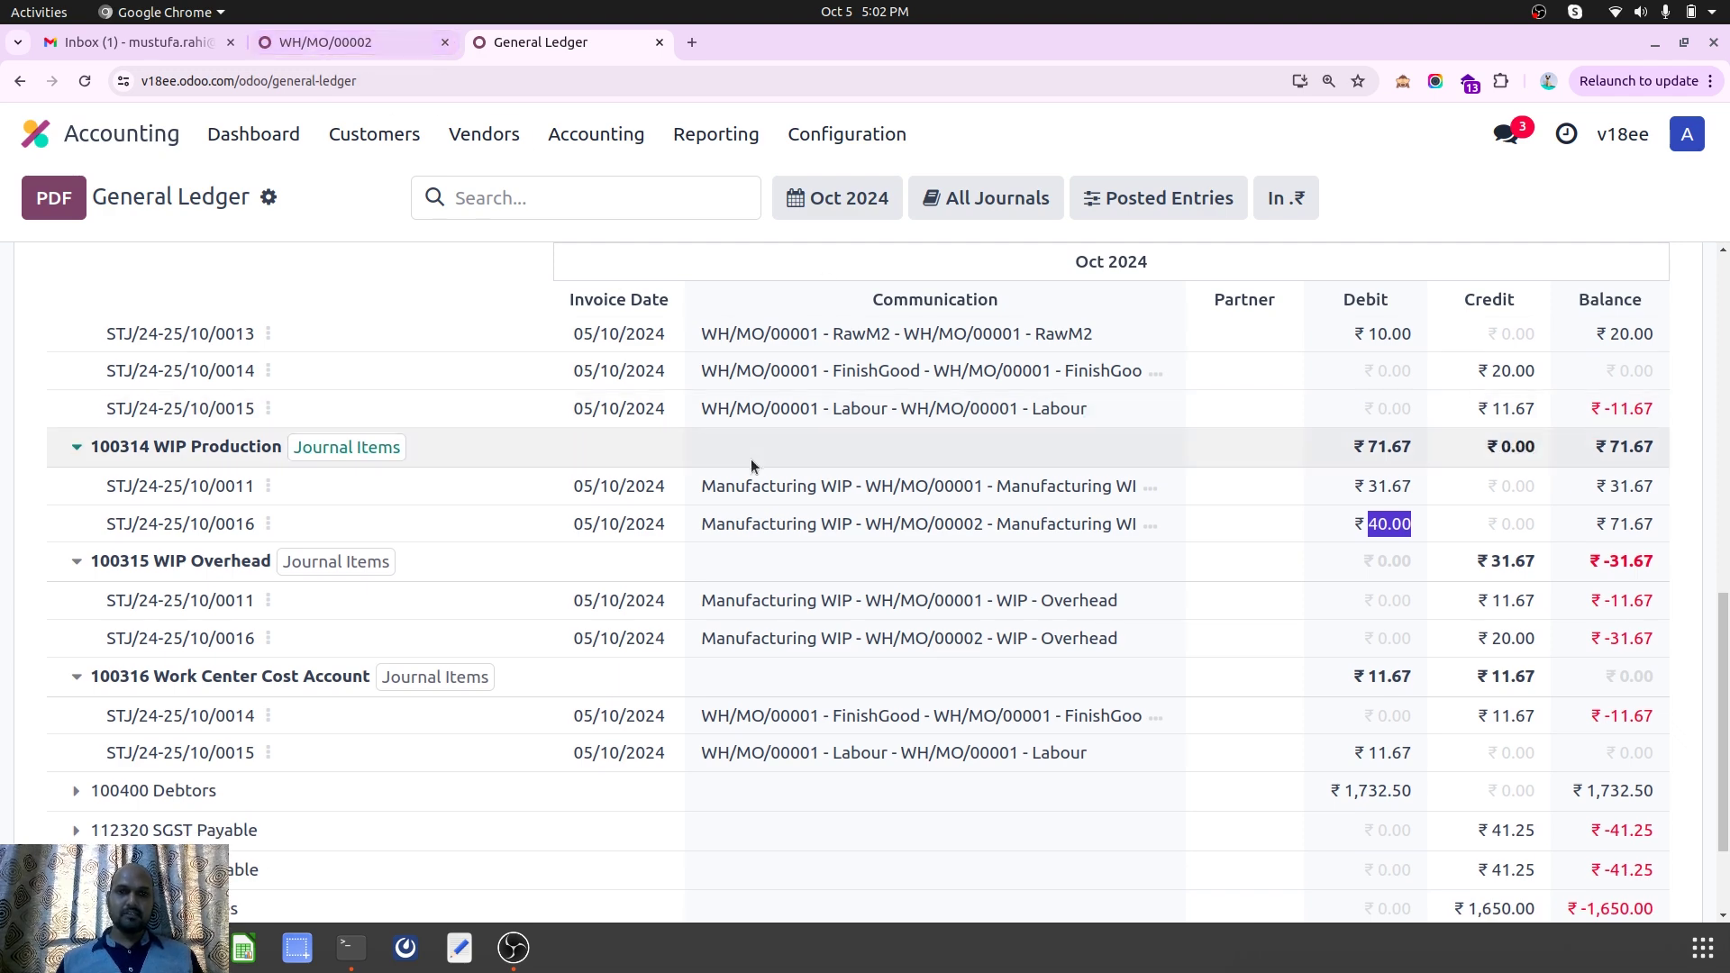
Produce the full quantity of manufacturing order WH/MO/00002 and reload the General Ledger
click(325, 43)
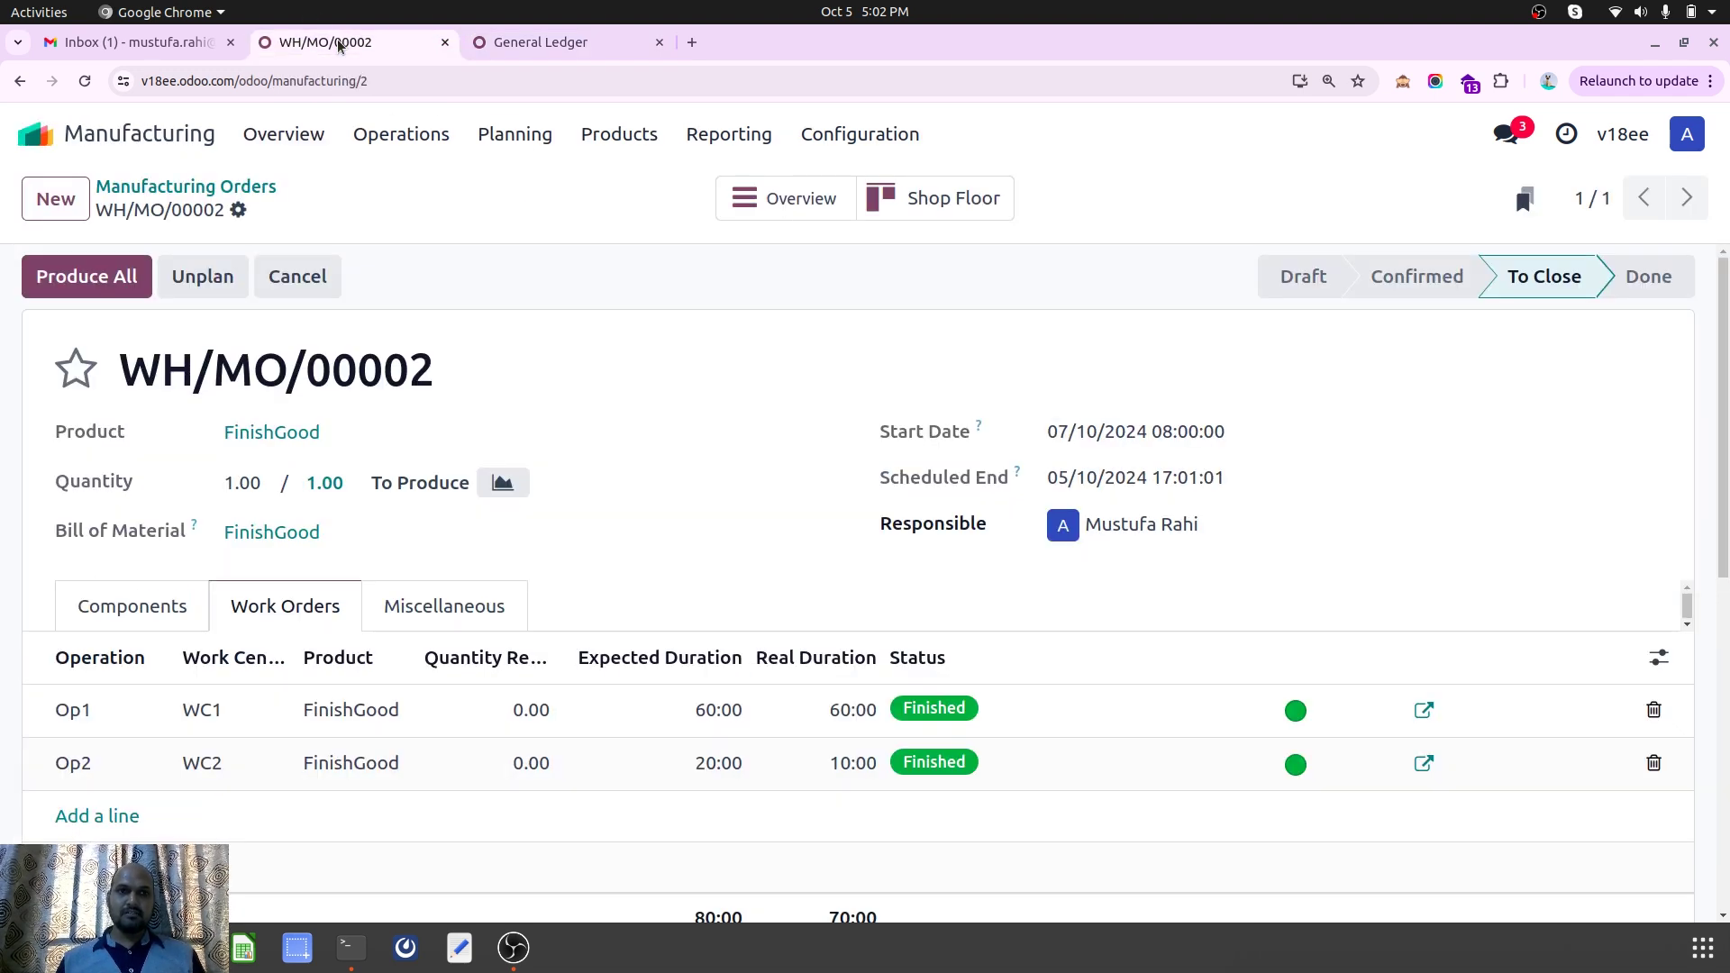
click(104, 277)
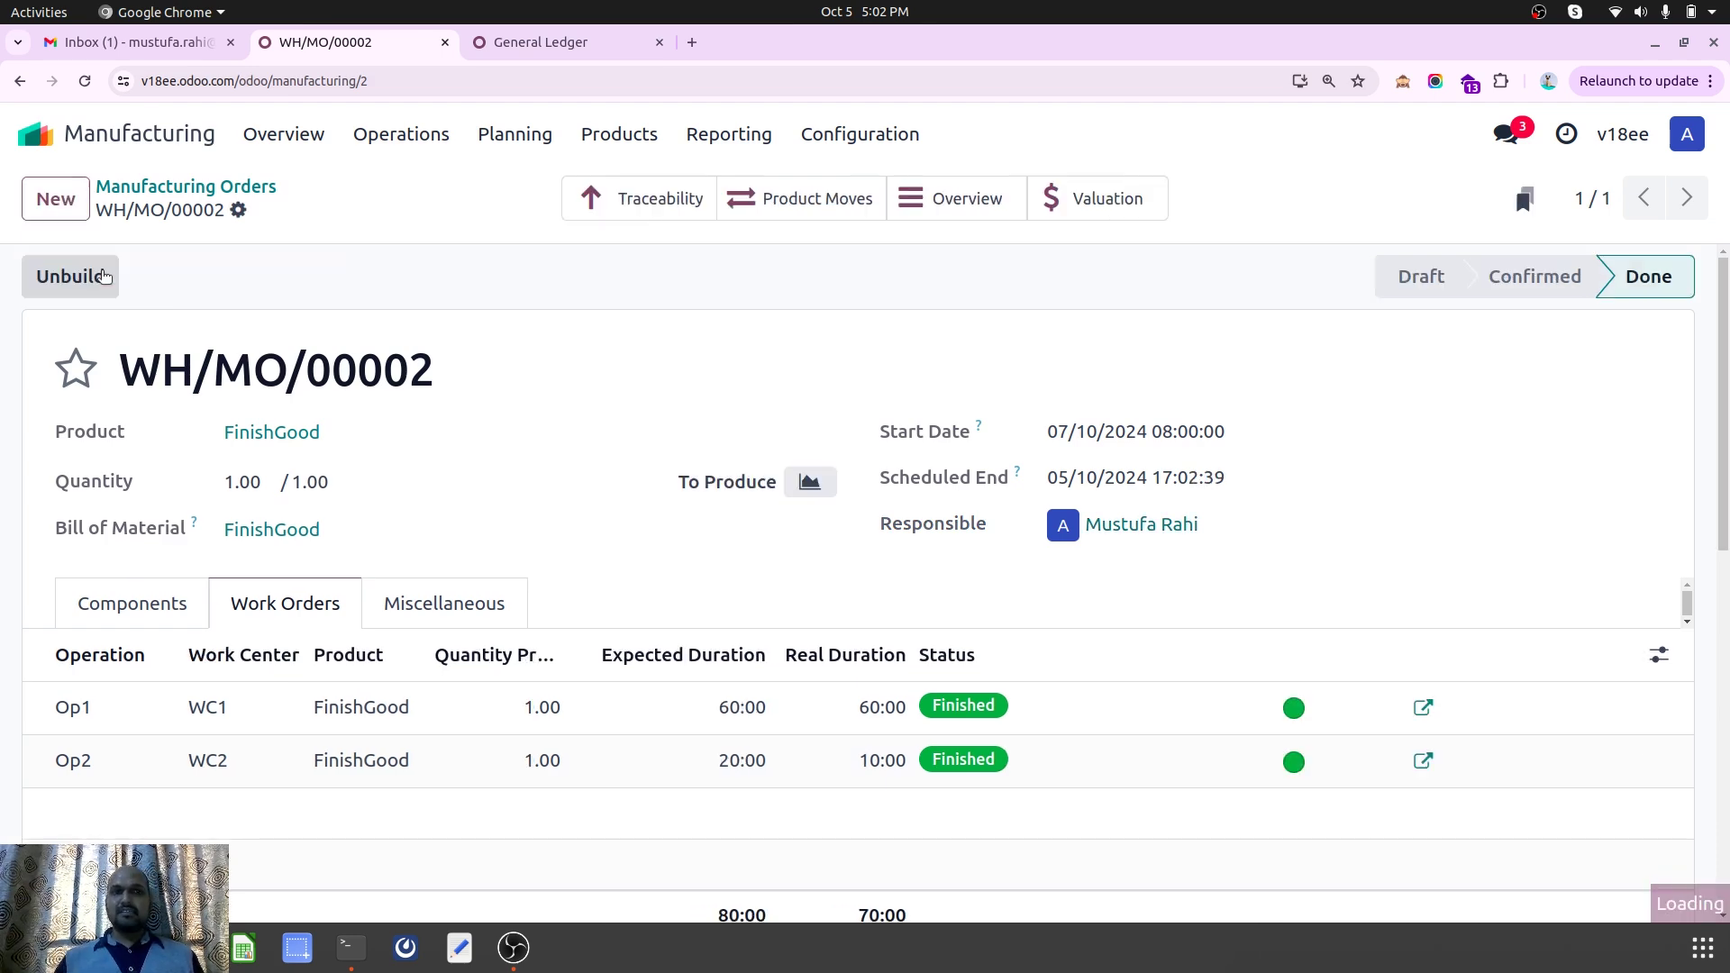
click(582, 49)
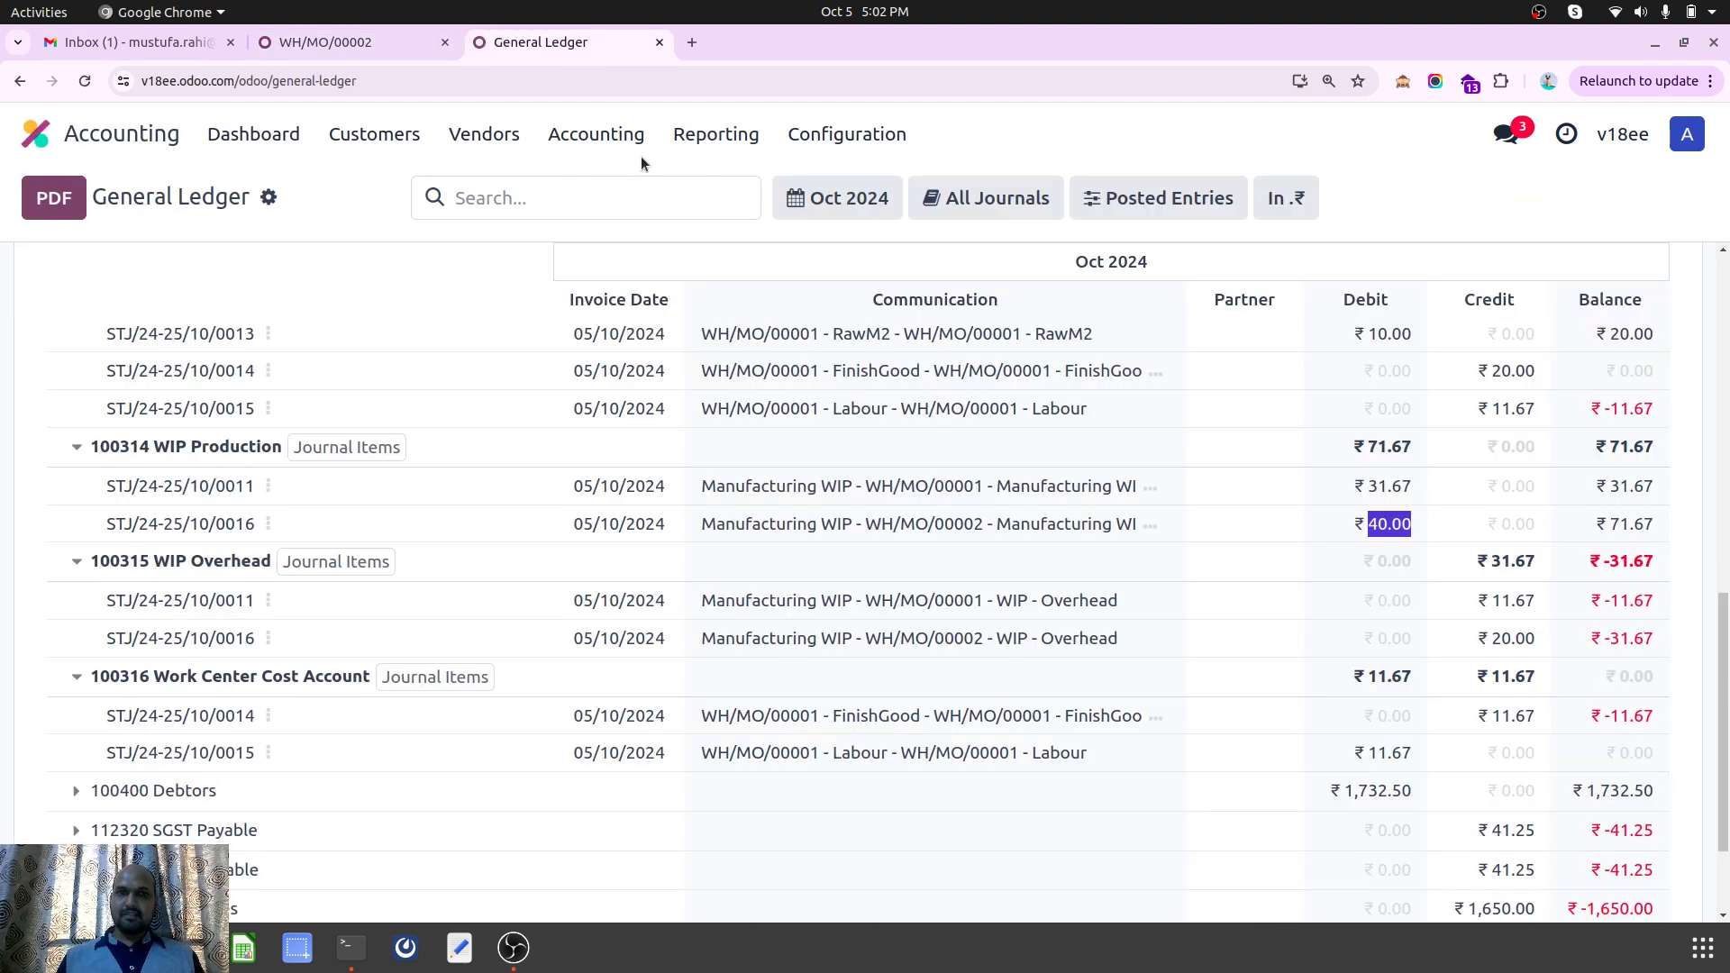
click(665, 90)
key(Return)
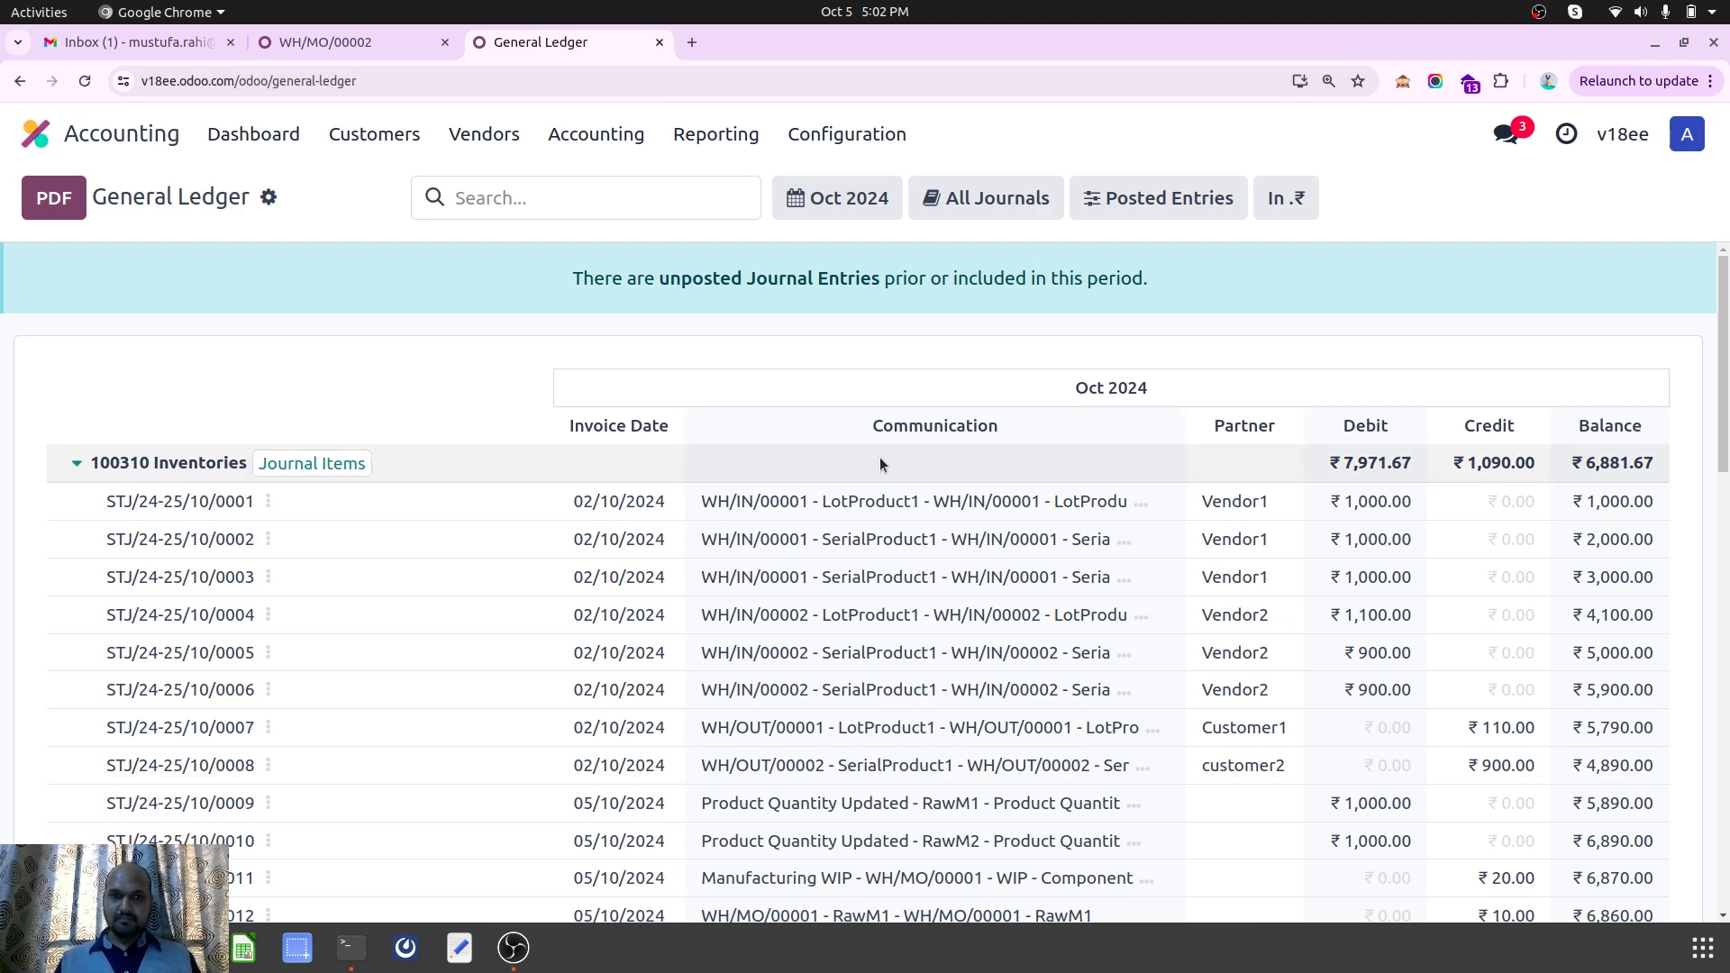
Examine the WH/MO/00002 raw material, finished good and labour entries under the Inventories, Production Cost, WIP and Work Center Cost accounts
scroll(879, 457, down, 5)
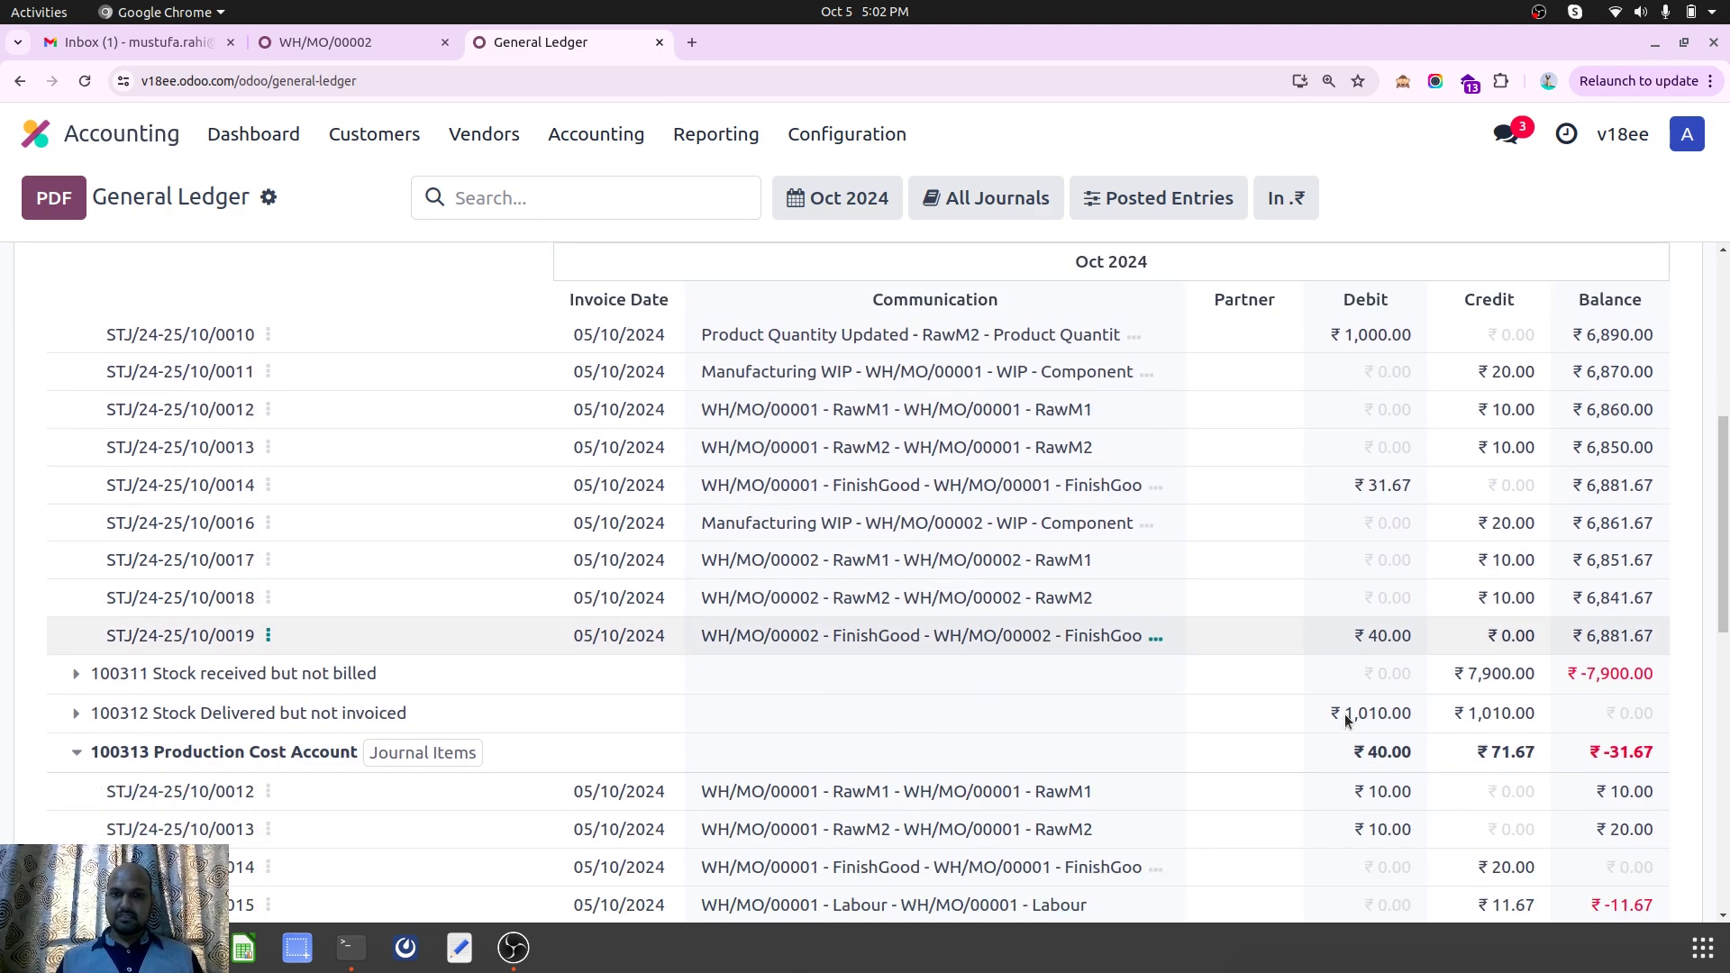
scroll(1344, 714, down, 1)
triple_click(1384, 585)
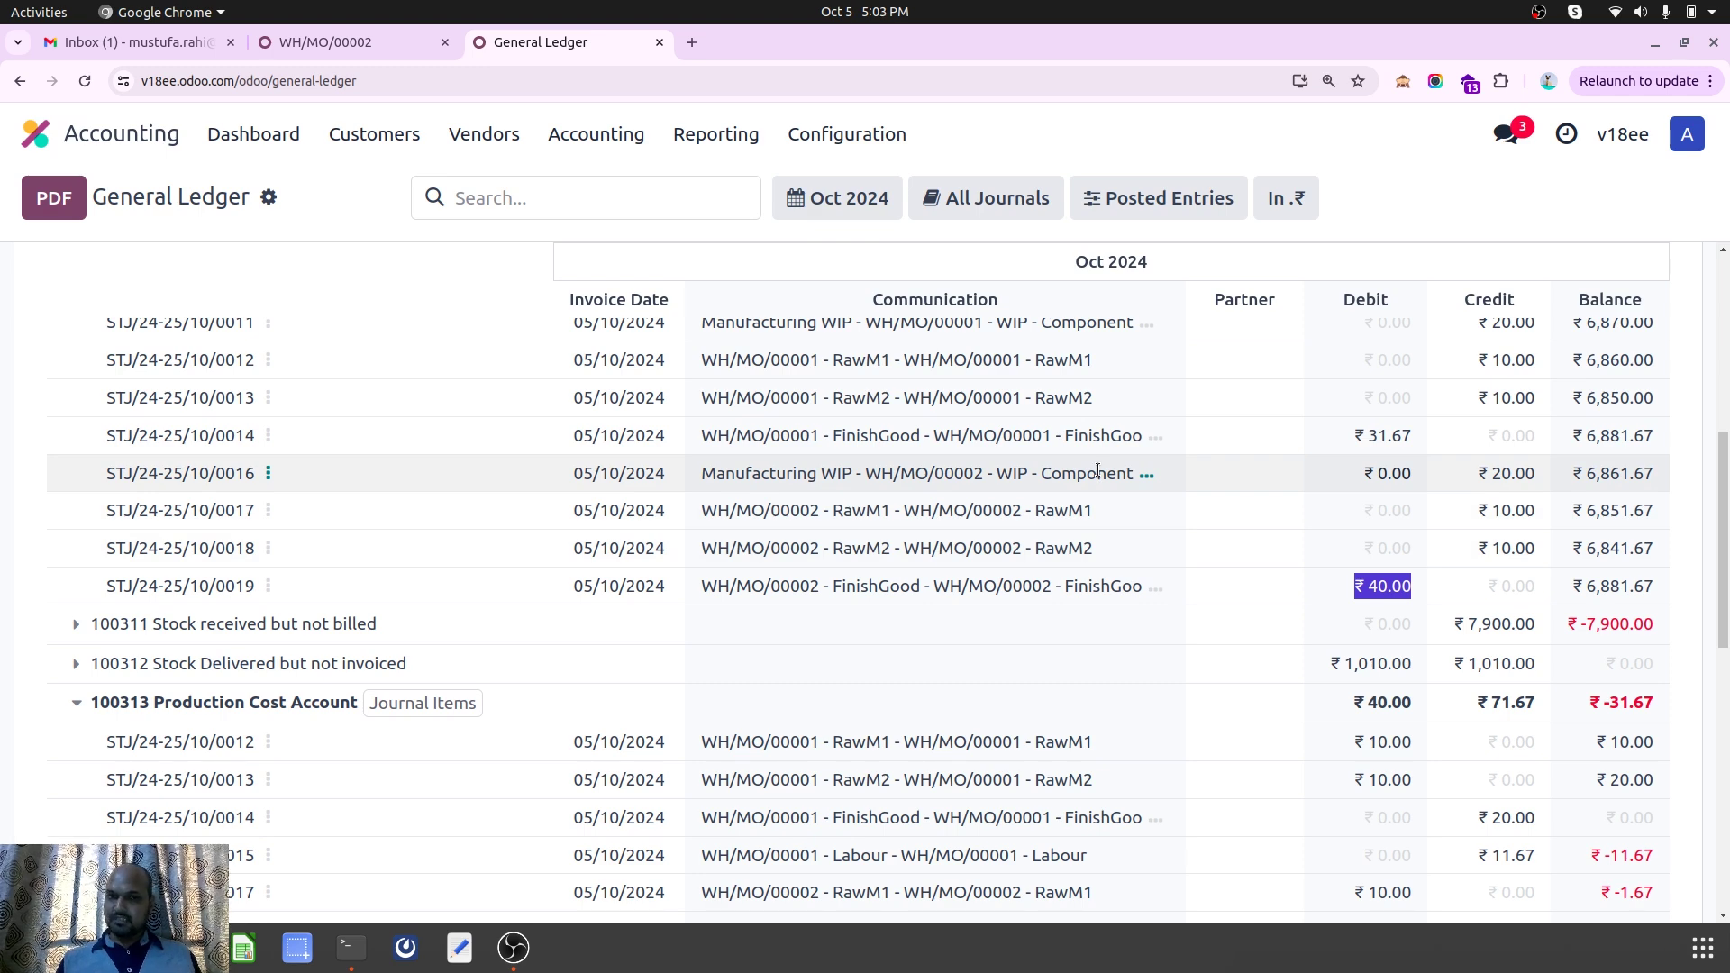
scroll(1480, 573, down, 4)
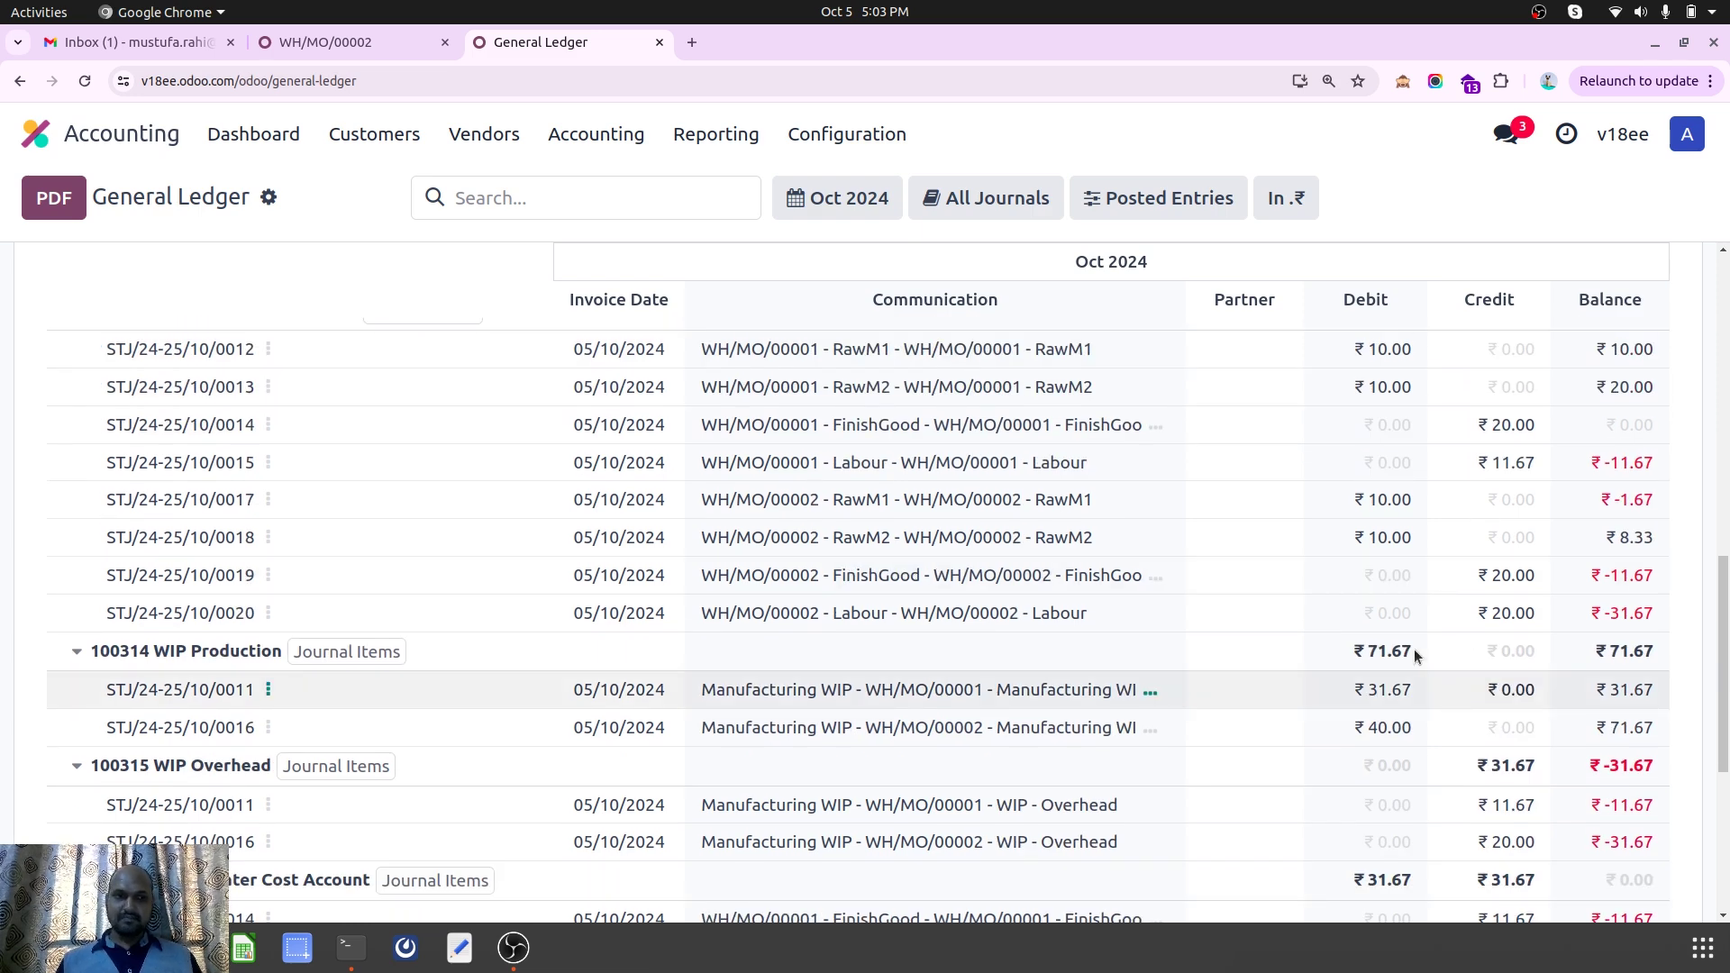
scroll(1414, 651, up, 1)
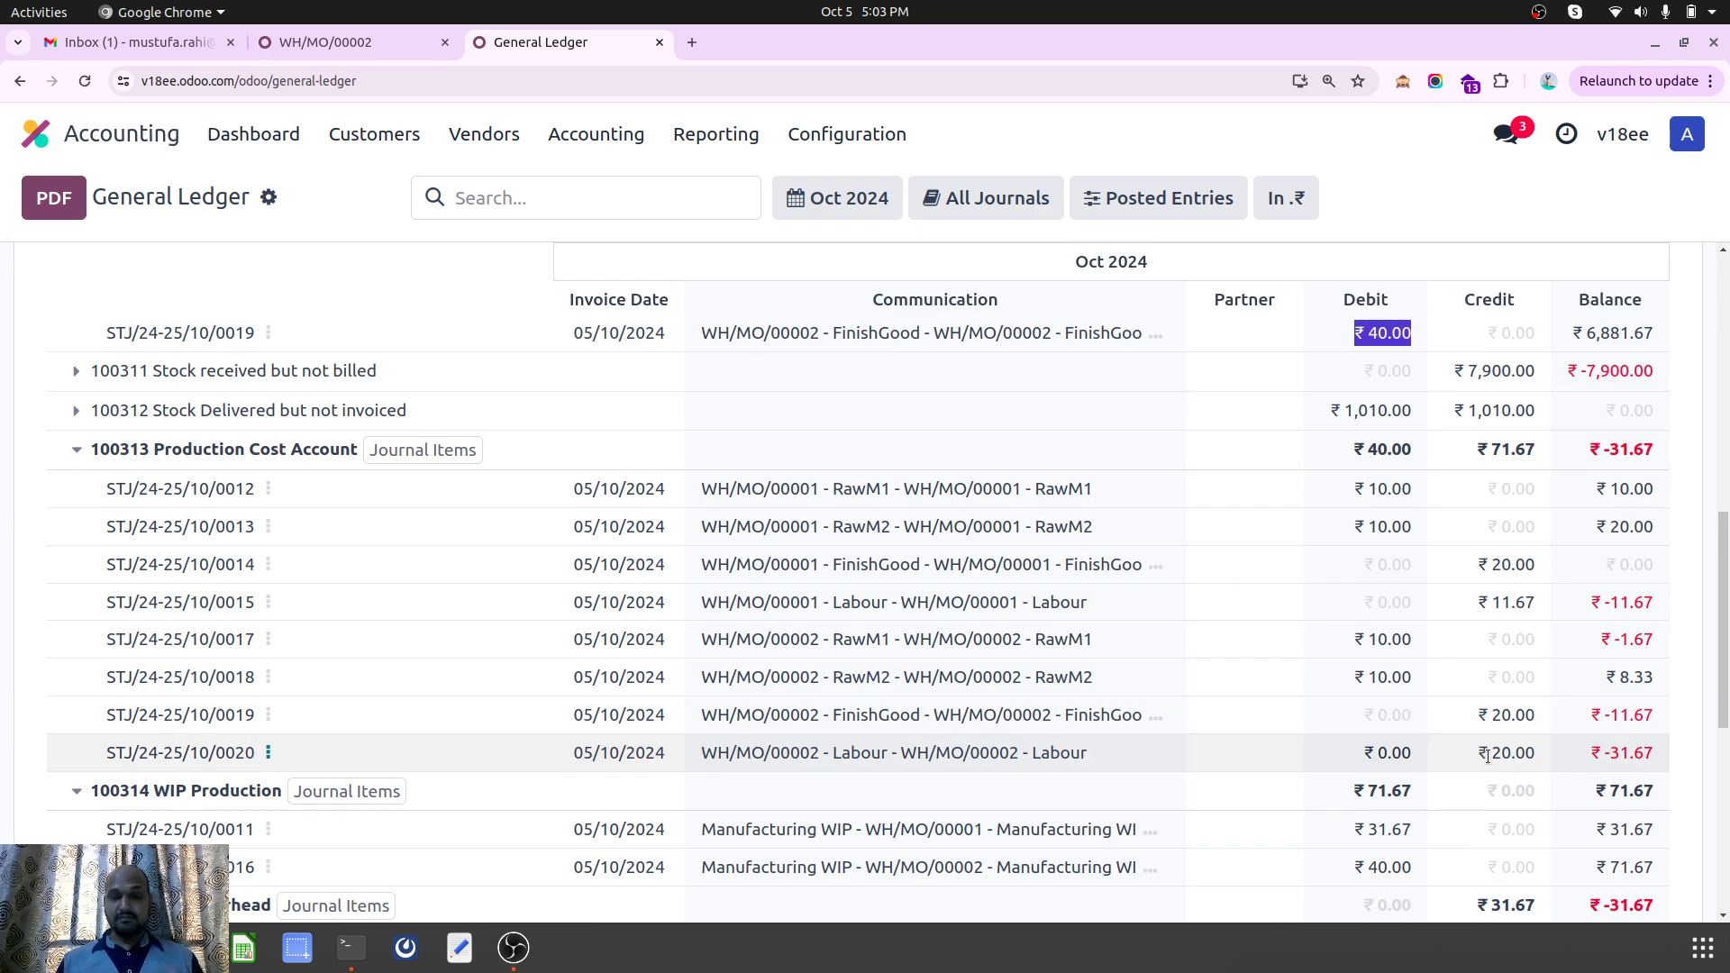
scroll(1488, 756, down, 1)
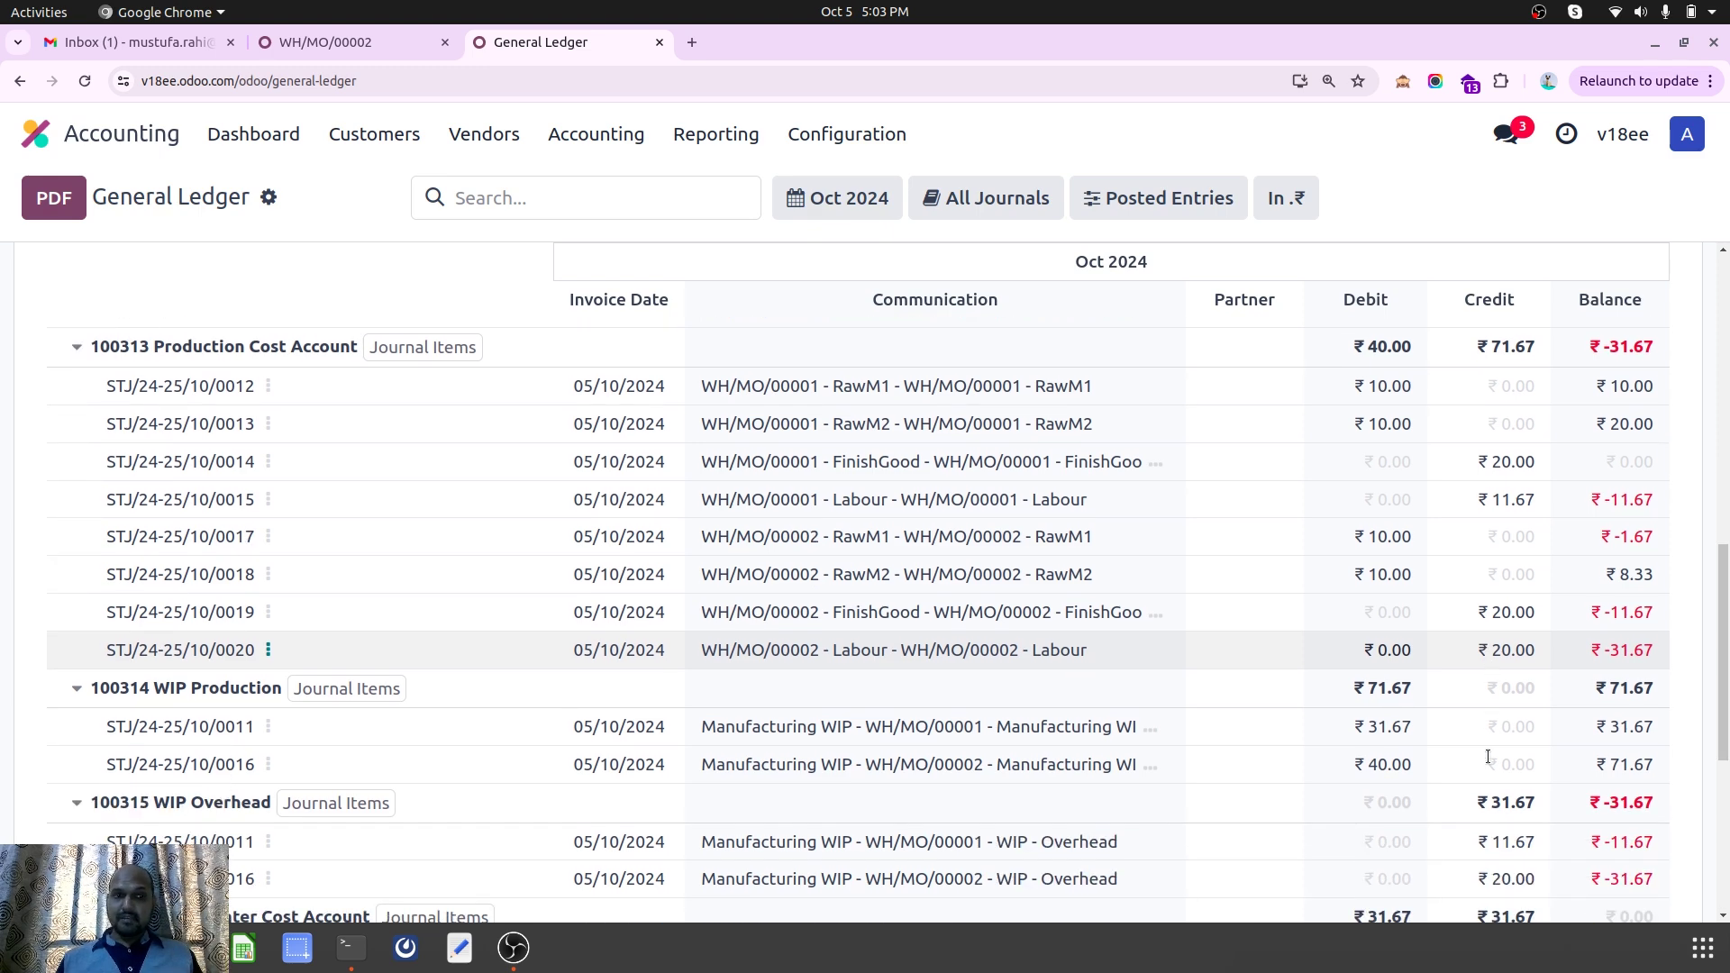
scroll(1453, 695, down, 1)
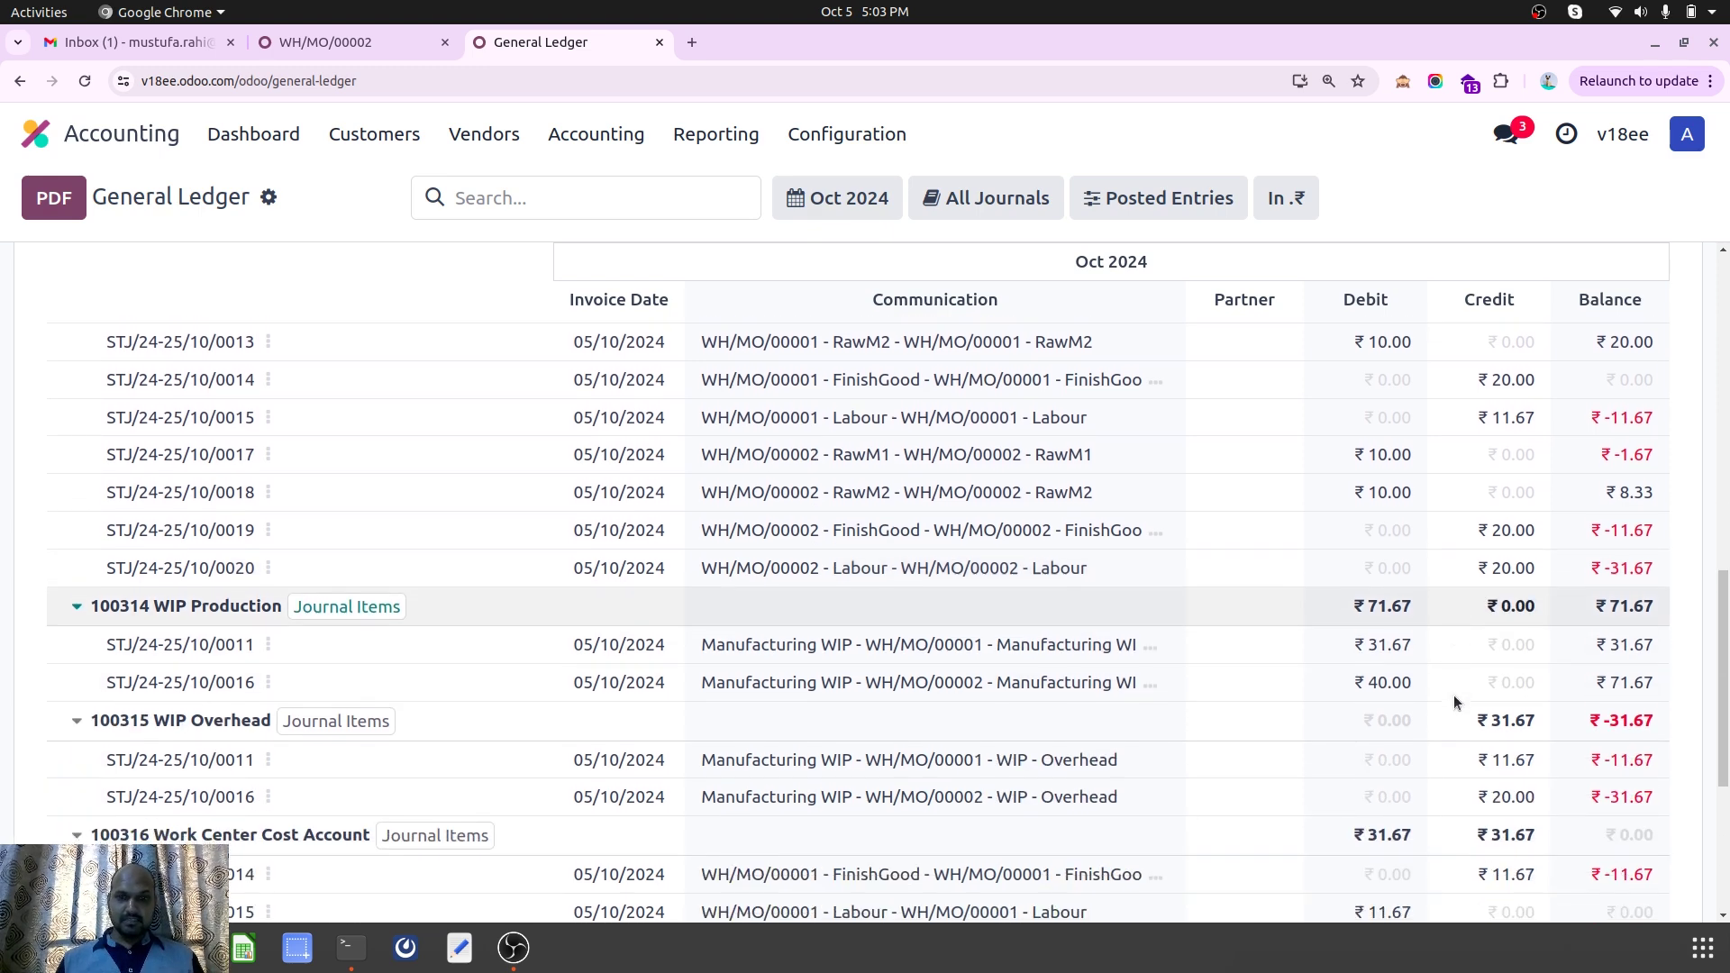
scroll(1470, 752, down, 1)
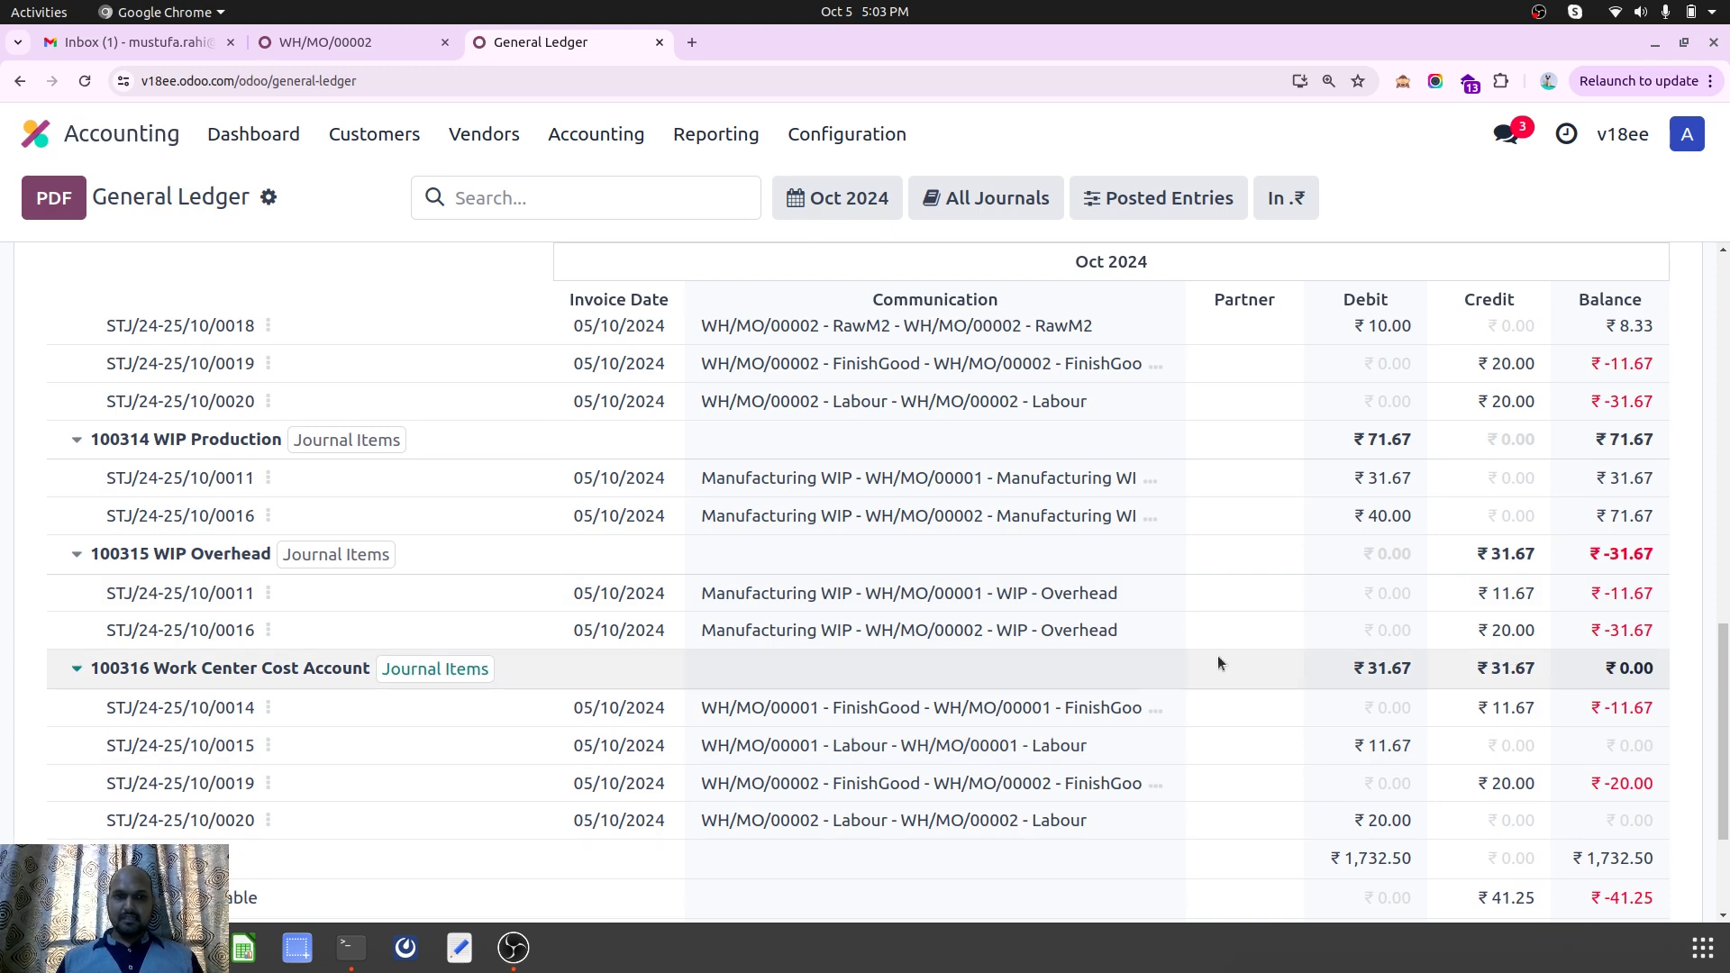
scroll(1099, 669, down, 2)
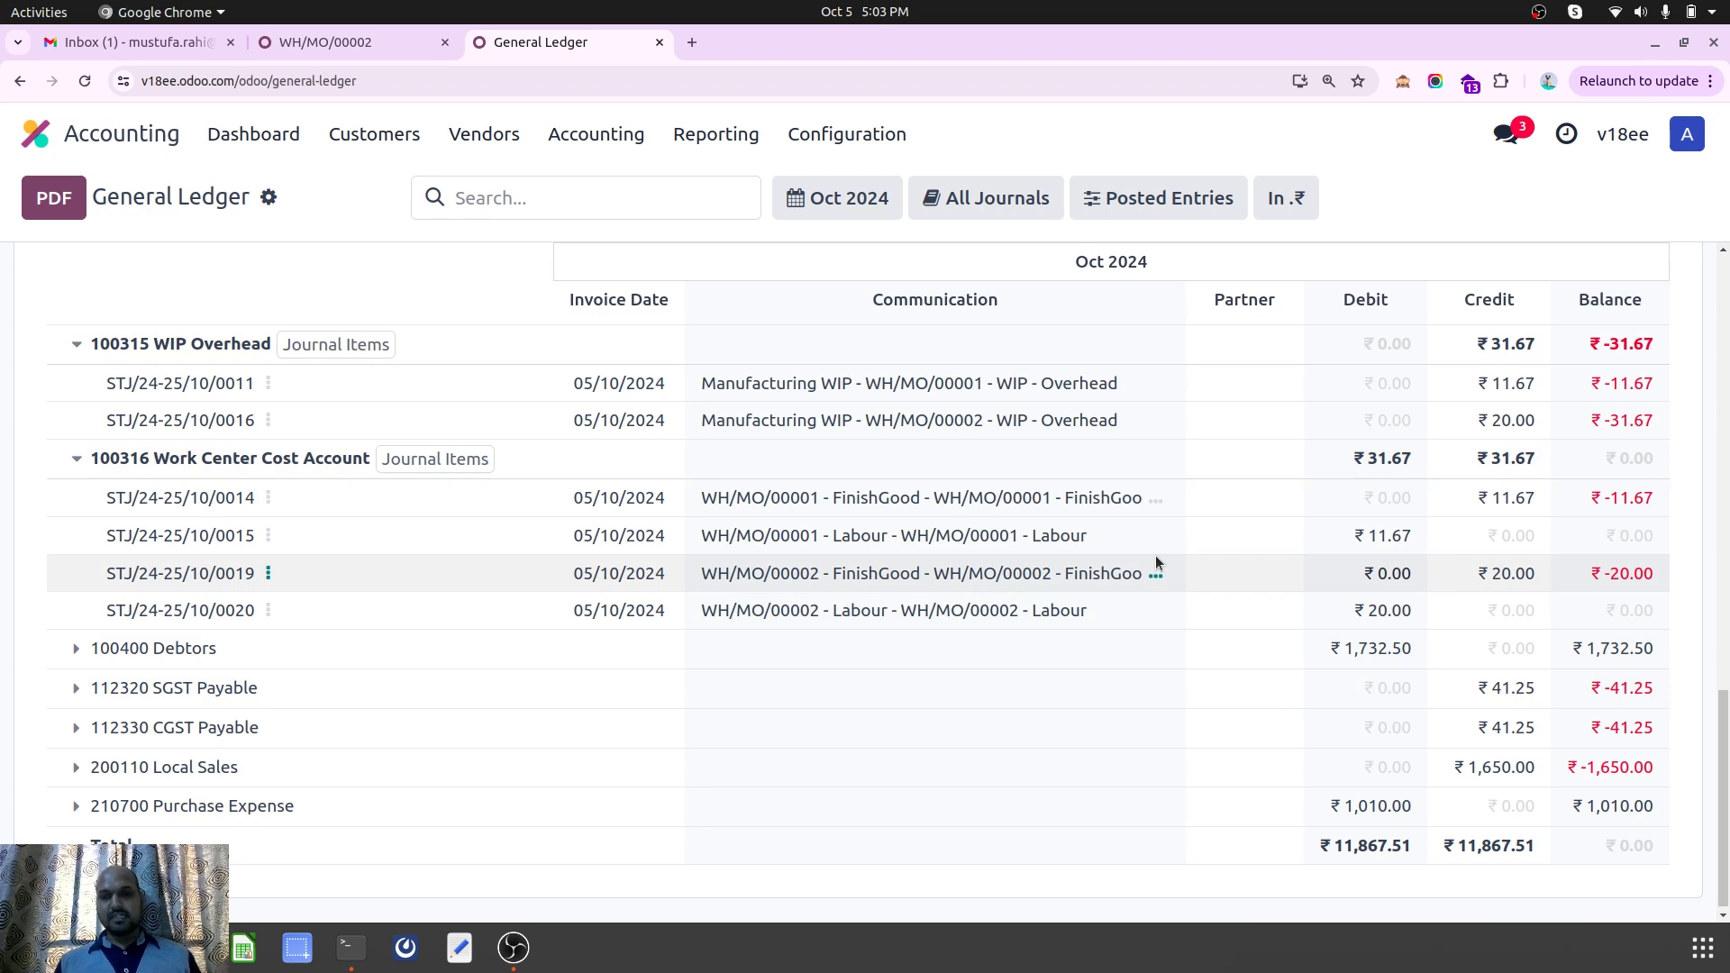
scroll(1074, 592, up, 6)
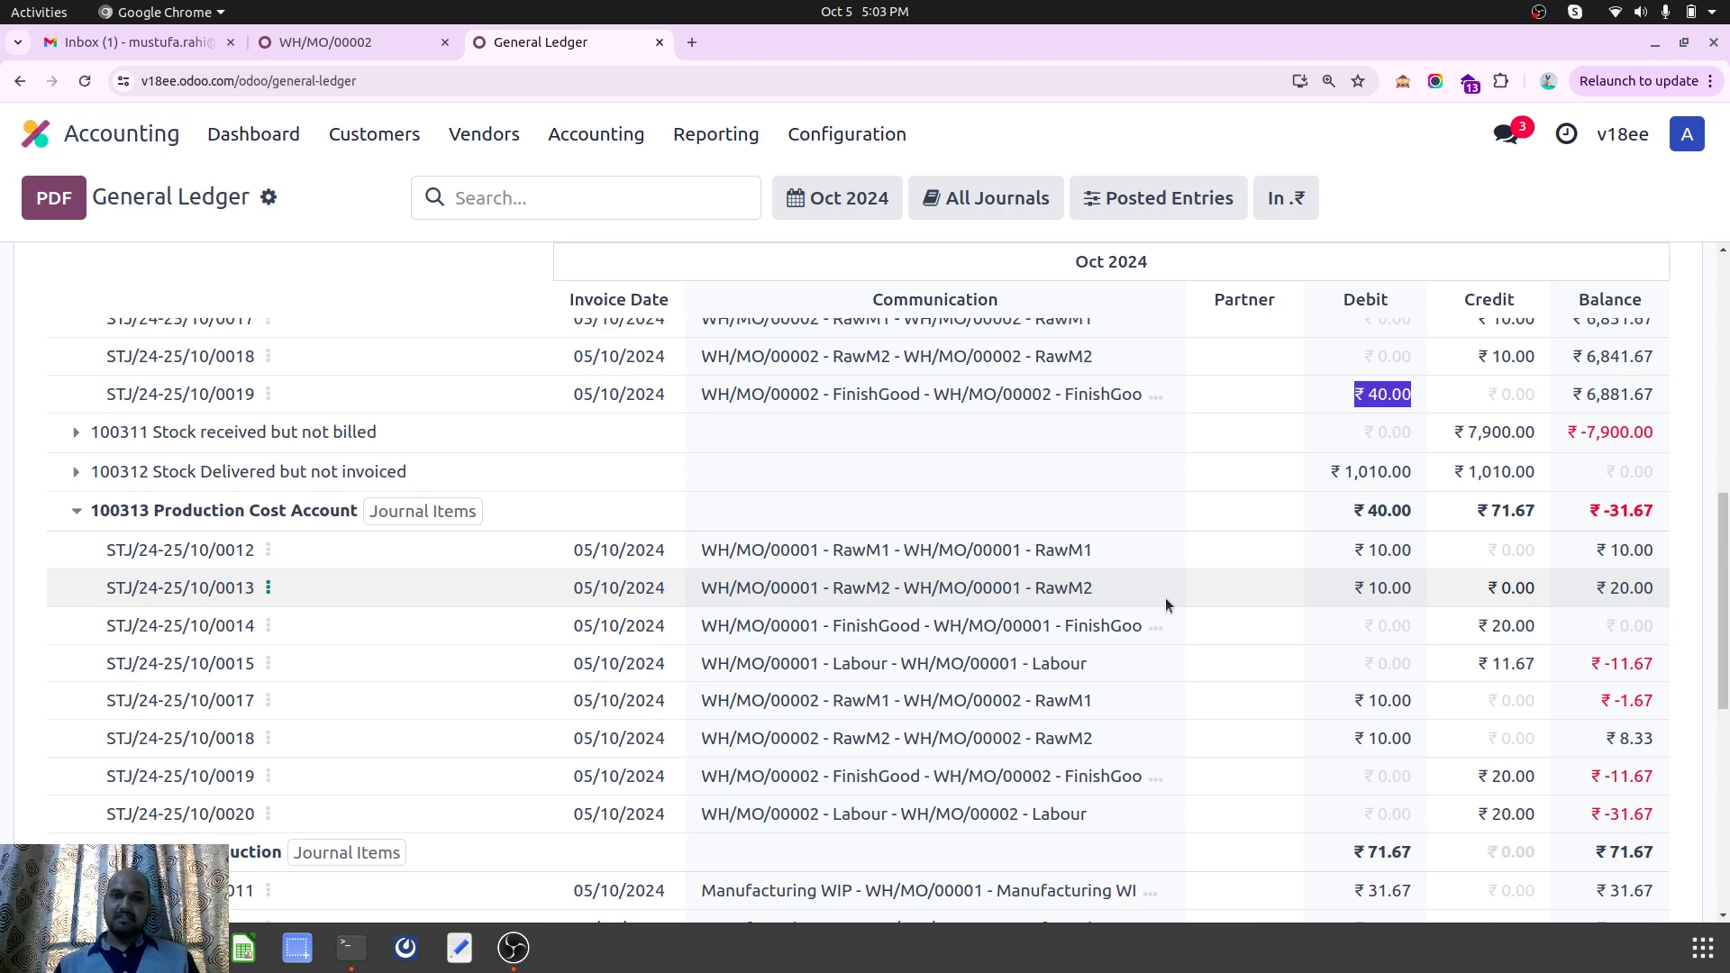
Include draft entries in the General Ledger and examine the WIP reversal lines under Inventories, WIP Production and WIP Overhead
click(1172, 216)
click(1157, 259)
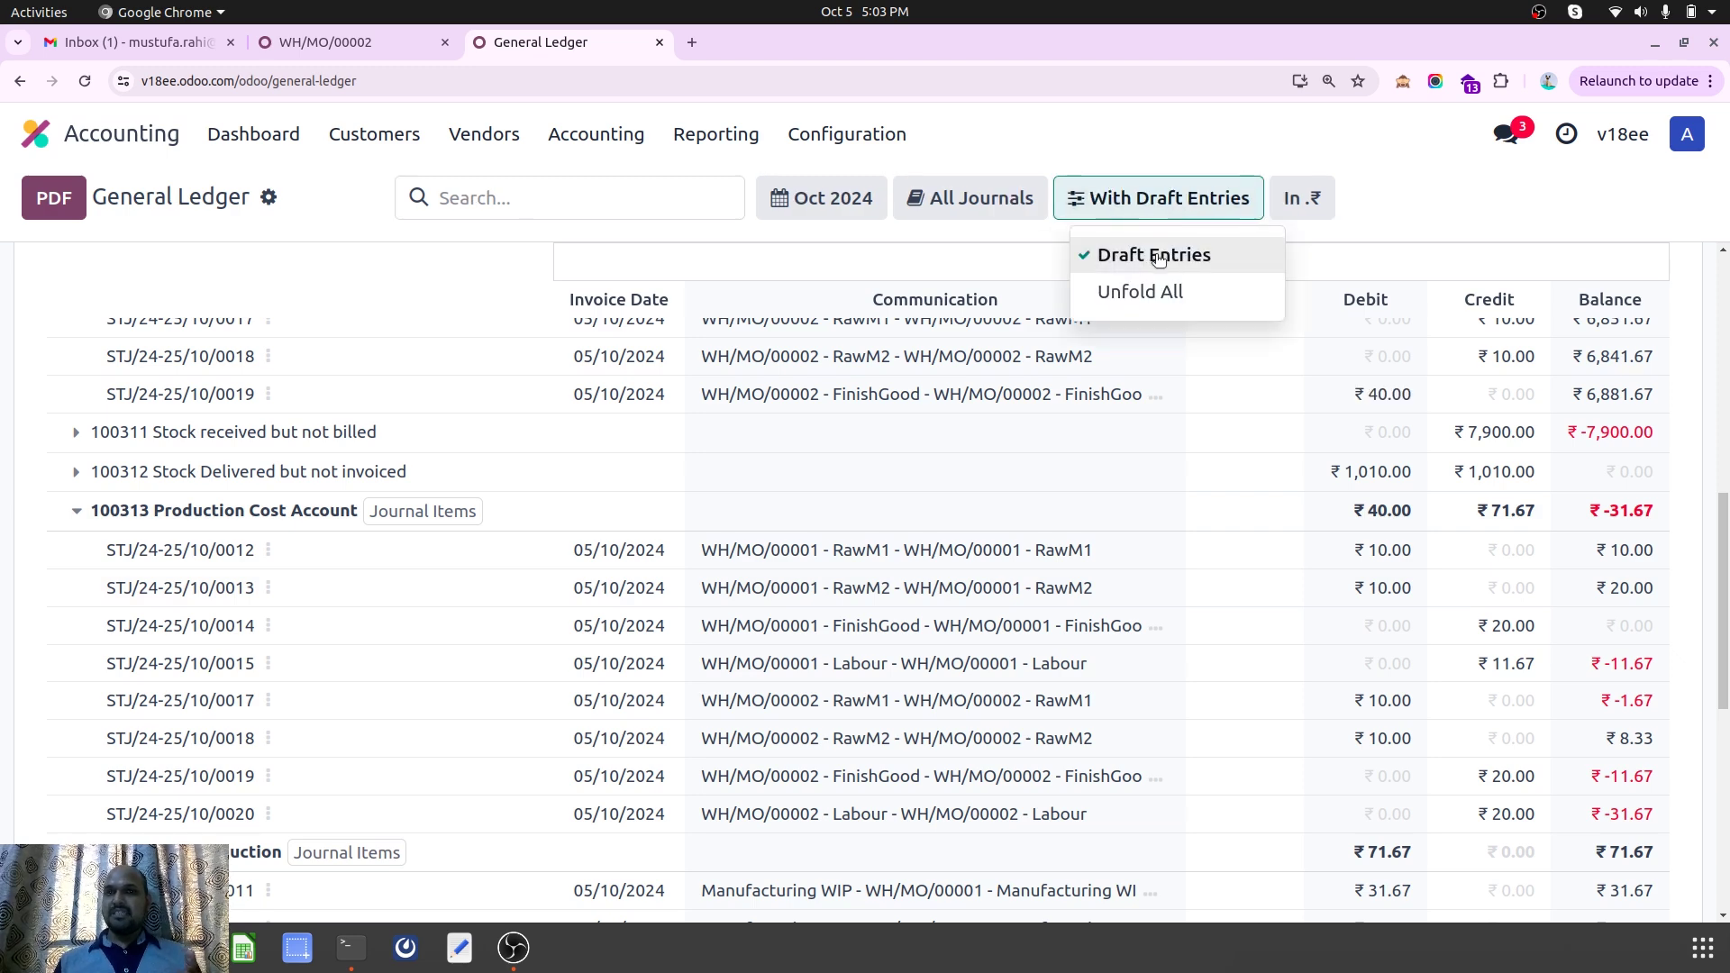
click(1381, 218)
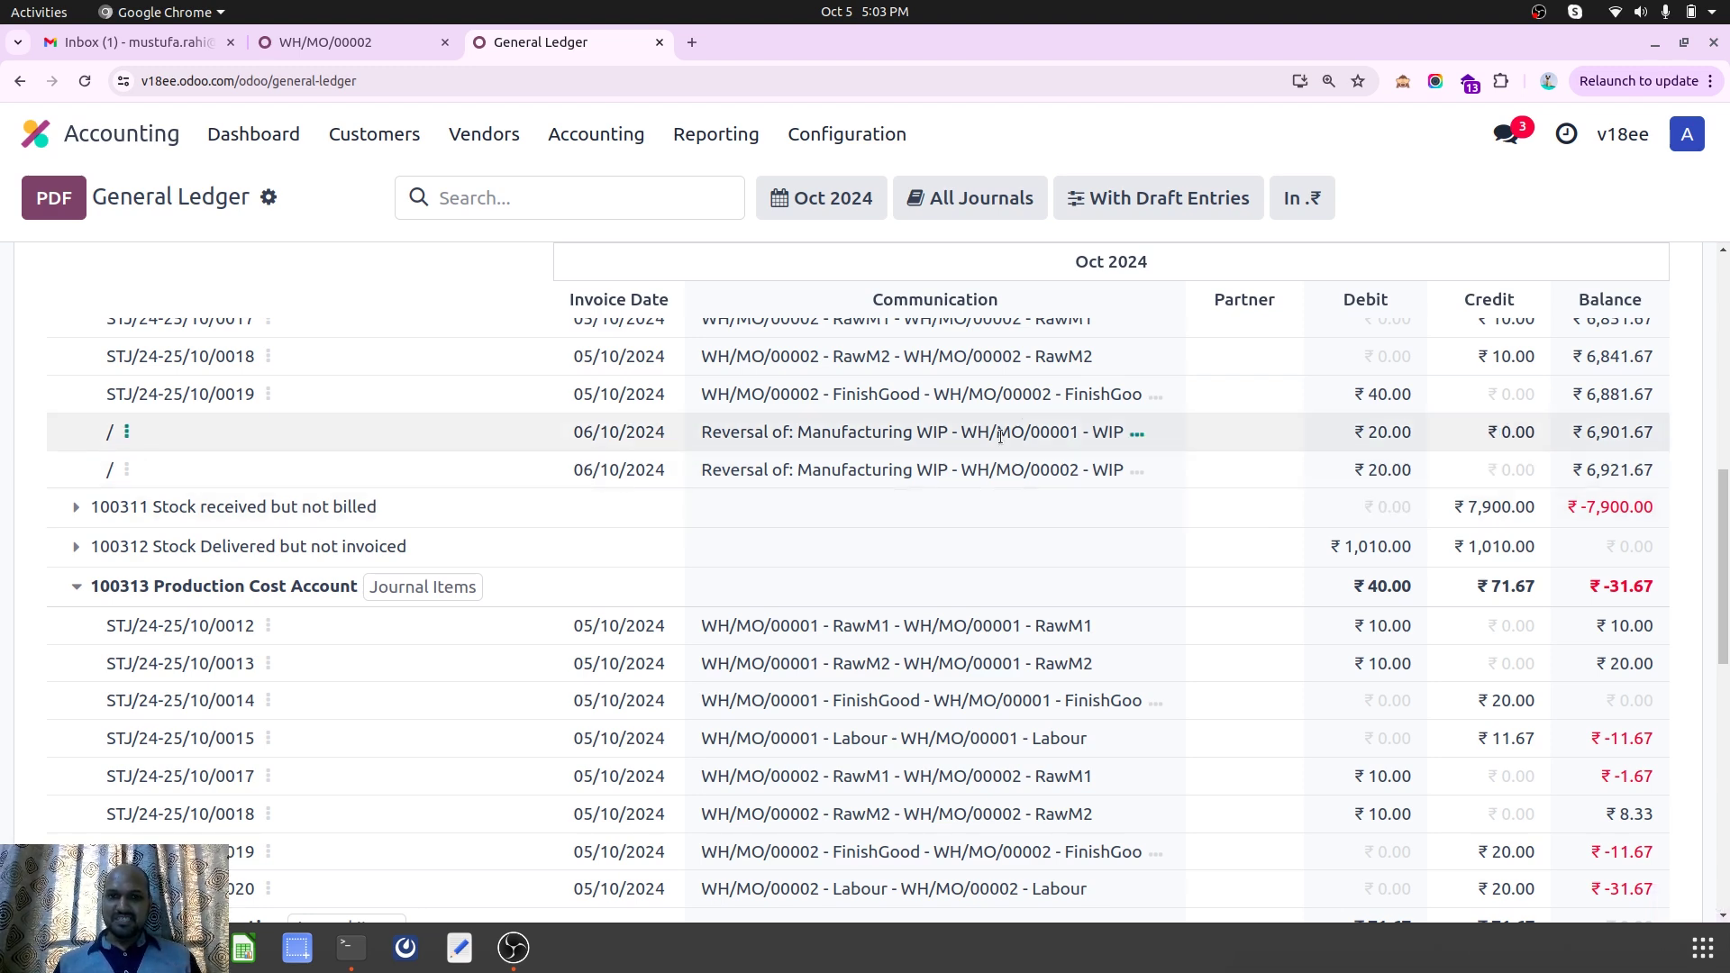
scroll(1001, 437, up, 1)
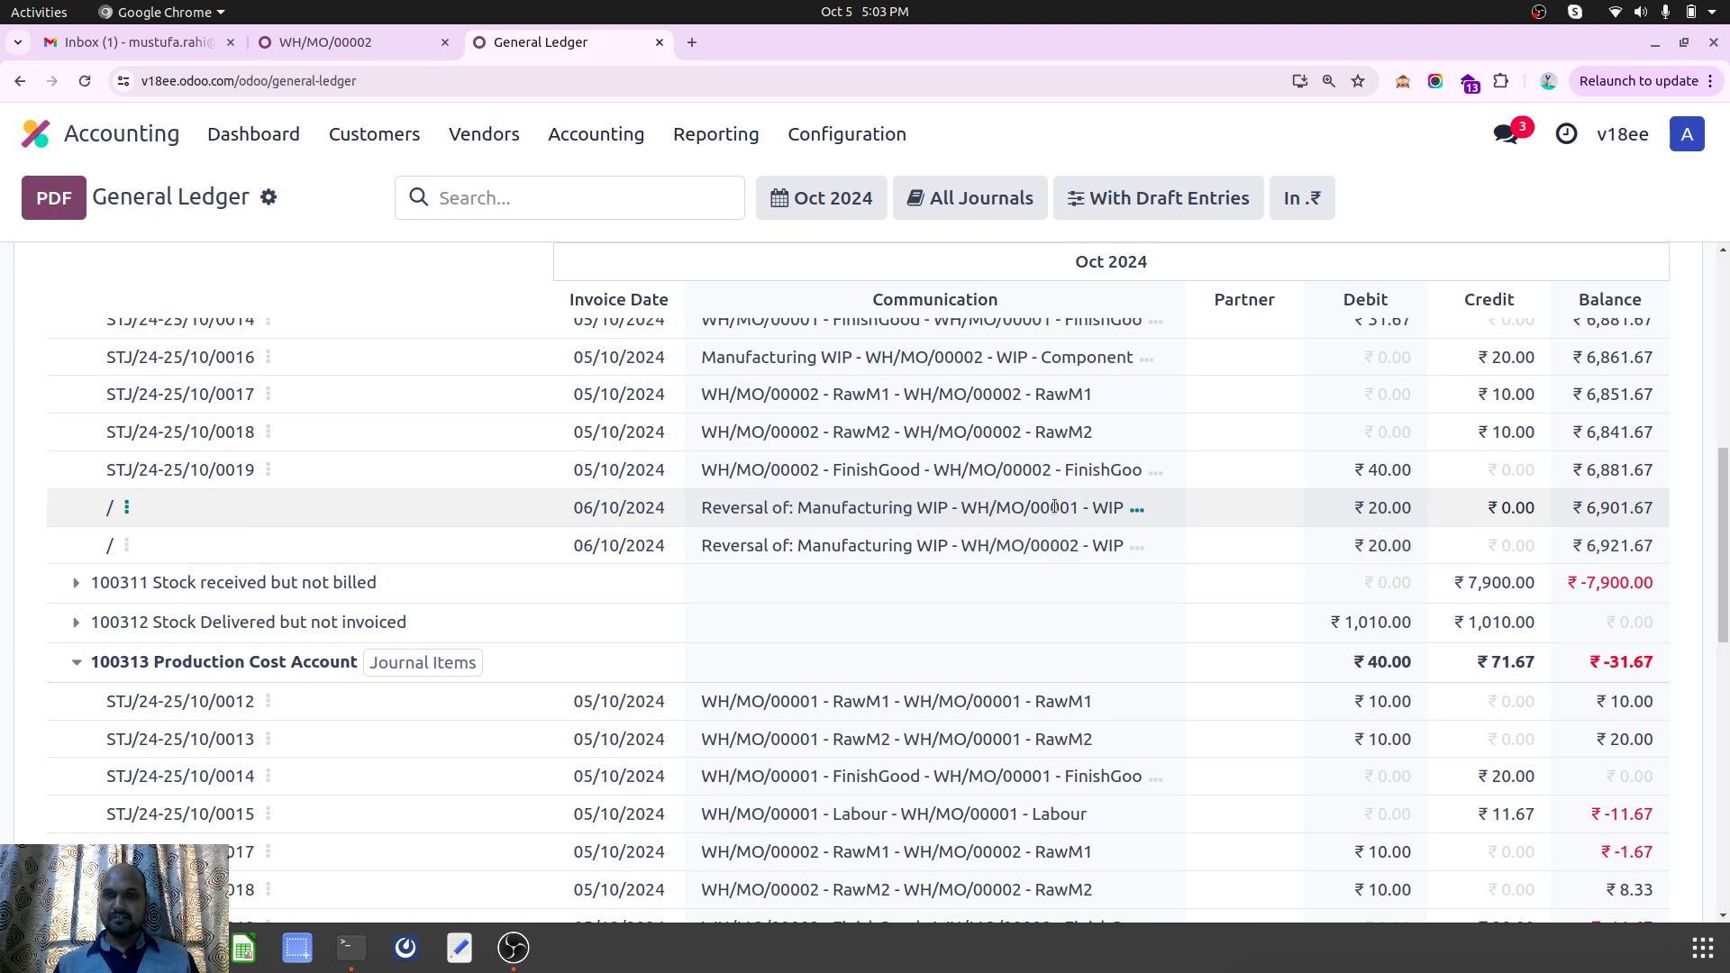
scroll(1394, 552, down, 5)
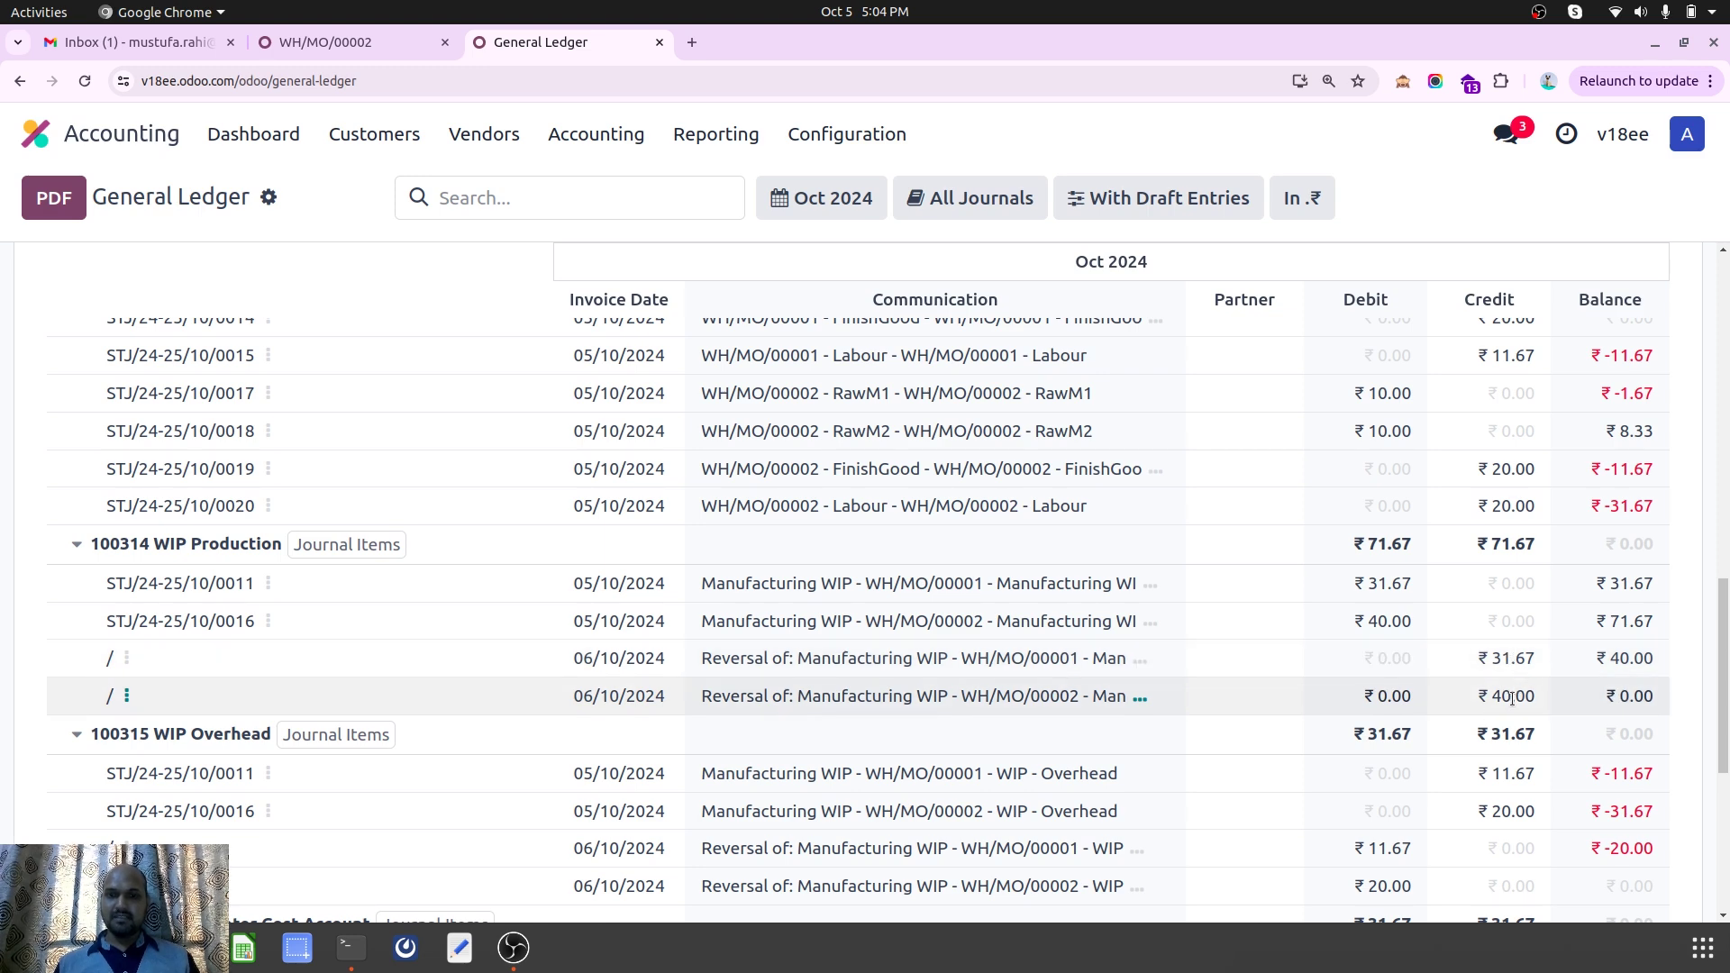
Examine the journal lines under WIP Overhead and Work Center Cost Account in the General Ledger
scroll(1502, 687, down, 4)
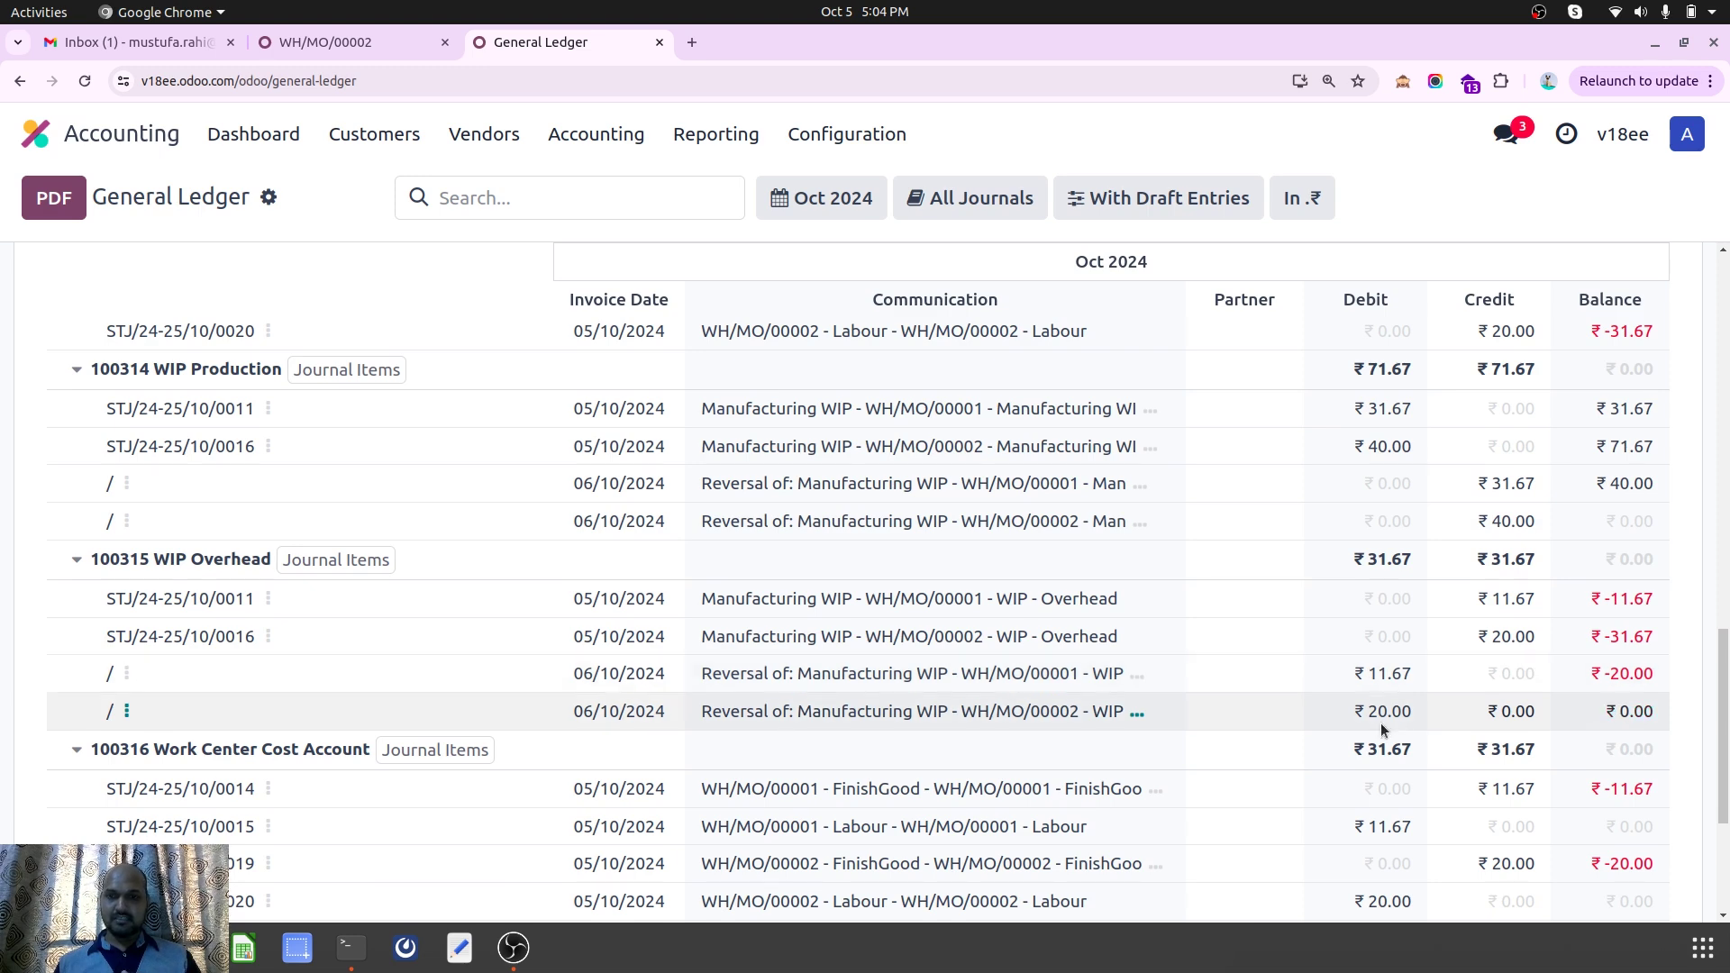
scroll(1382, 734, down, 4)
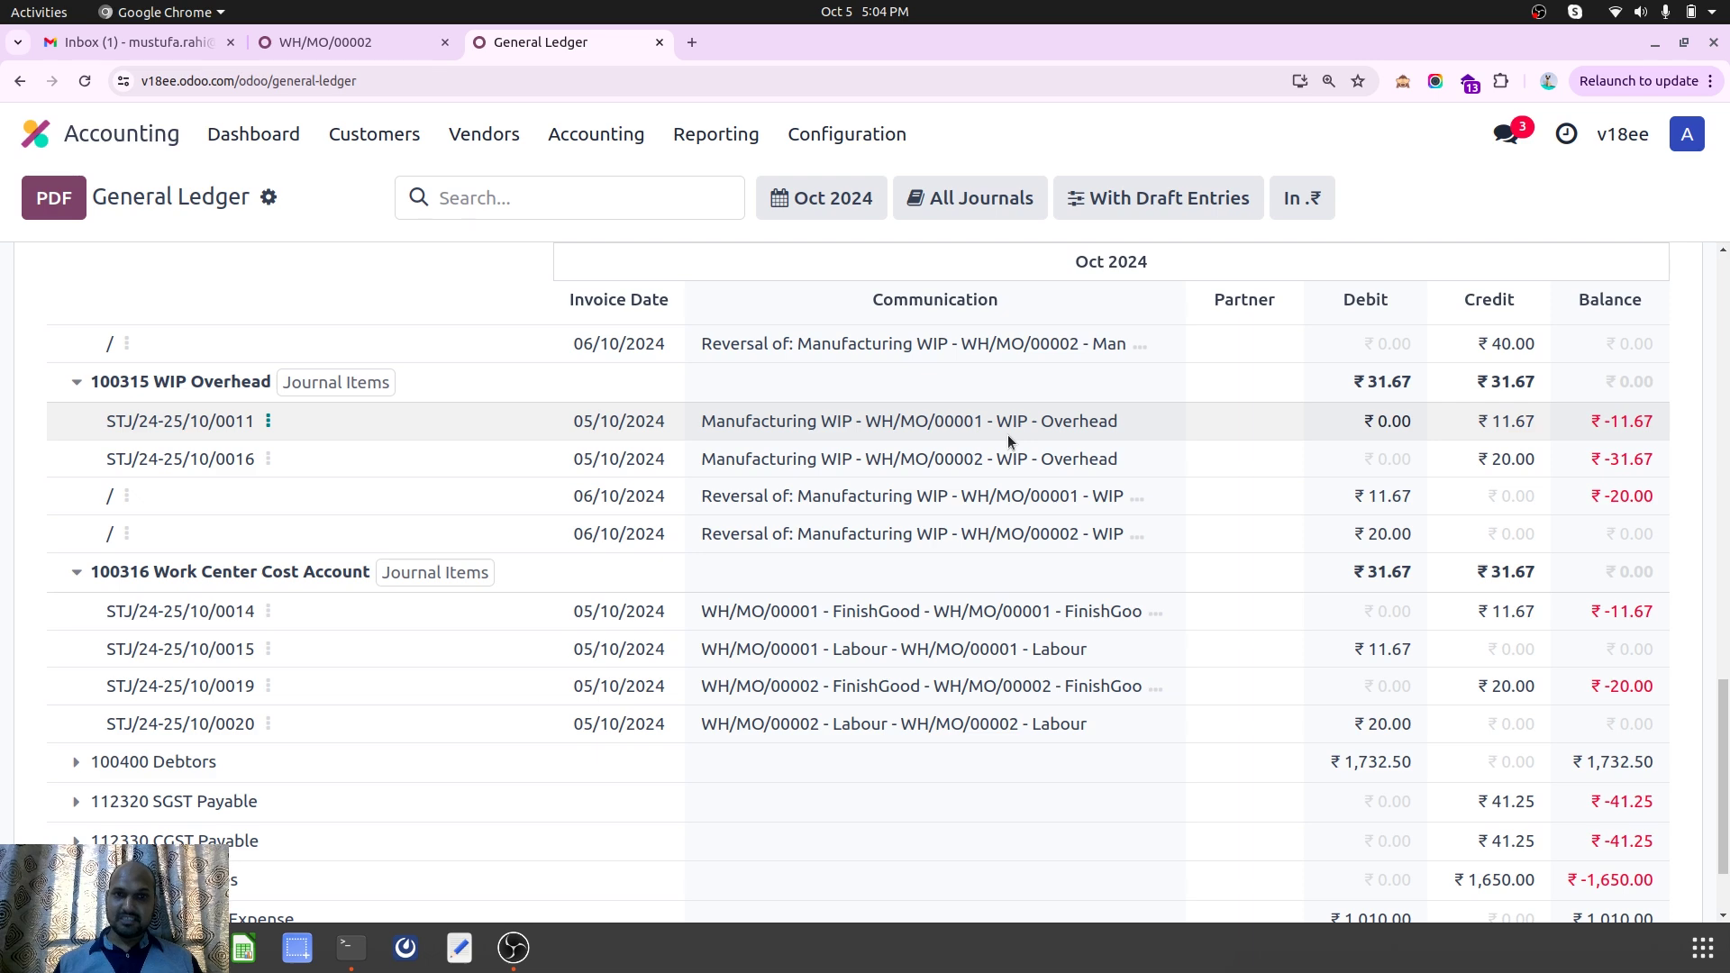
Open manufacturing order WH/MO/00001 from the orders list without the To Do filter and check its actions for Post WIP Accounting Entry
click(364, 54)
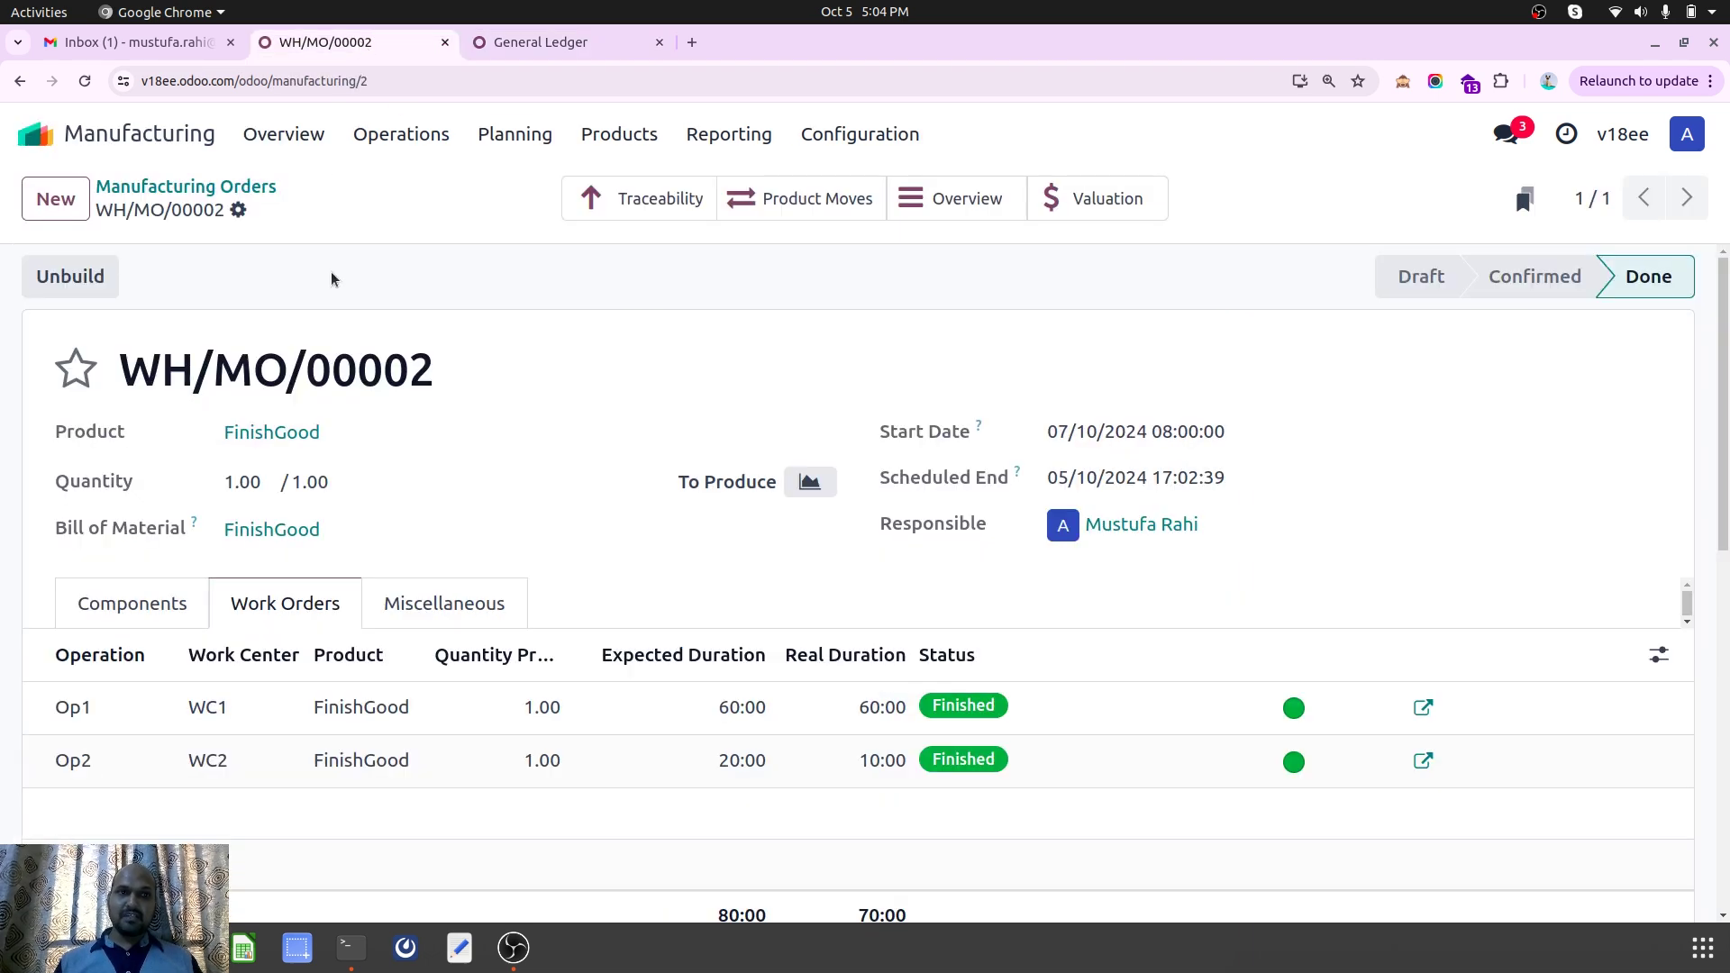
click(249, 193)
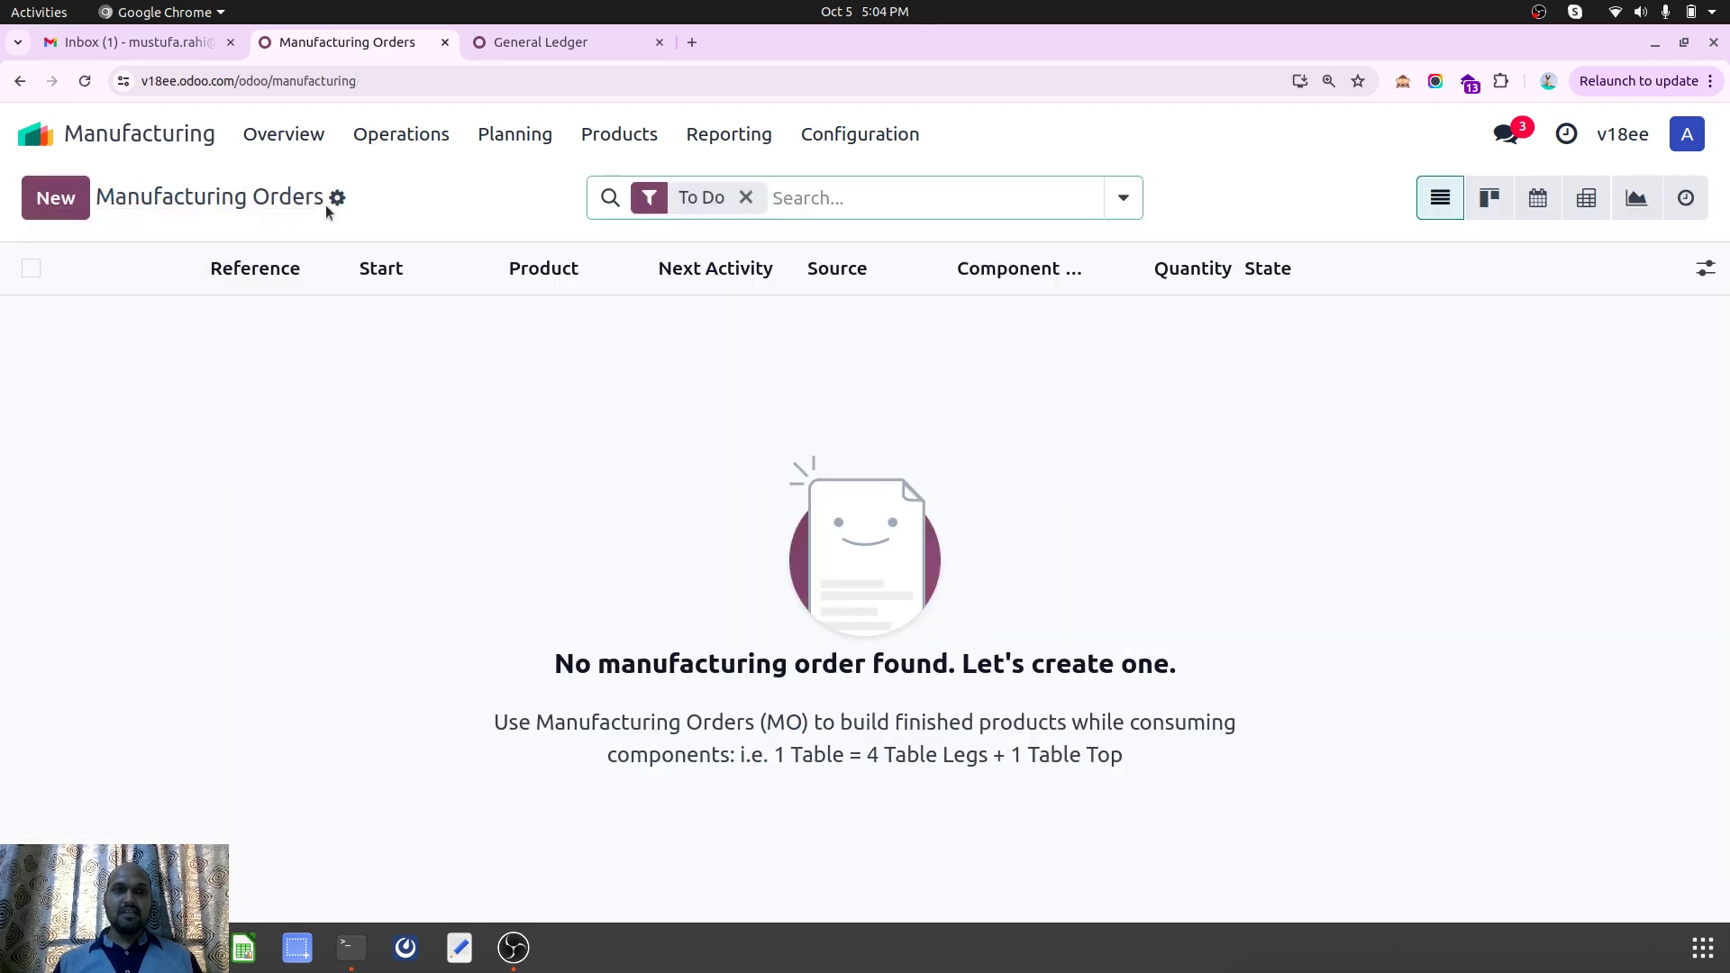
key(BackSpace)
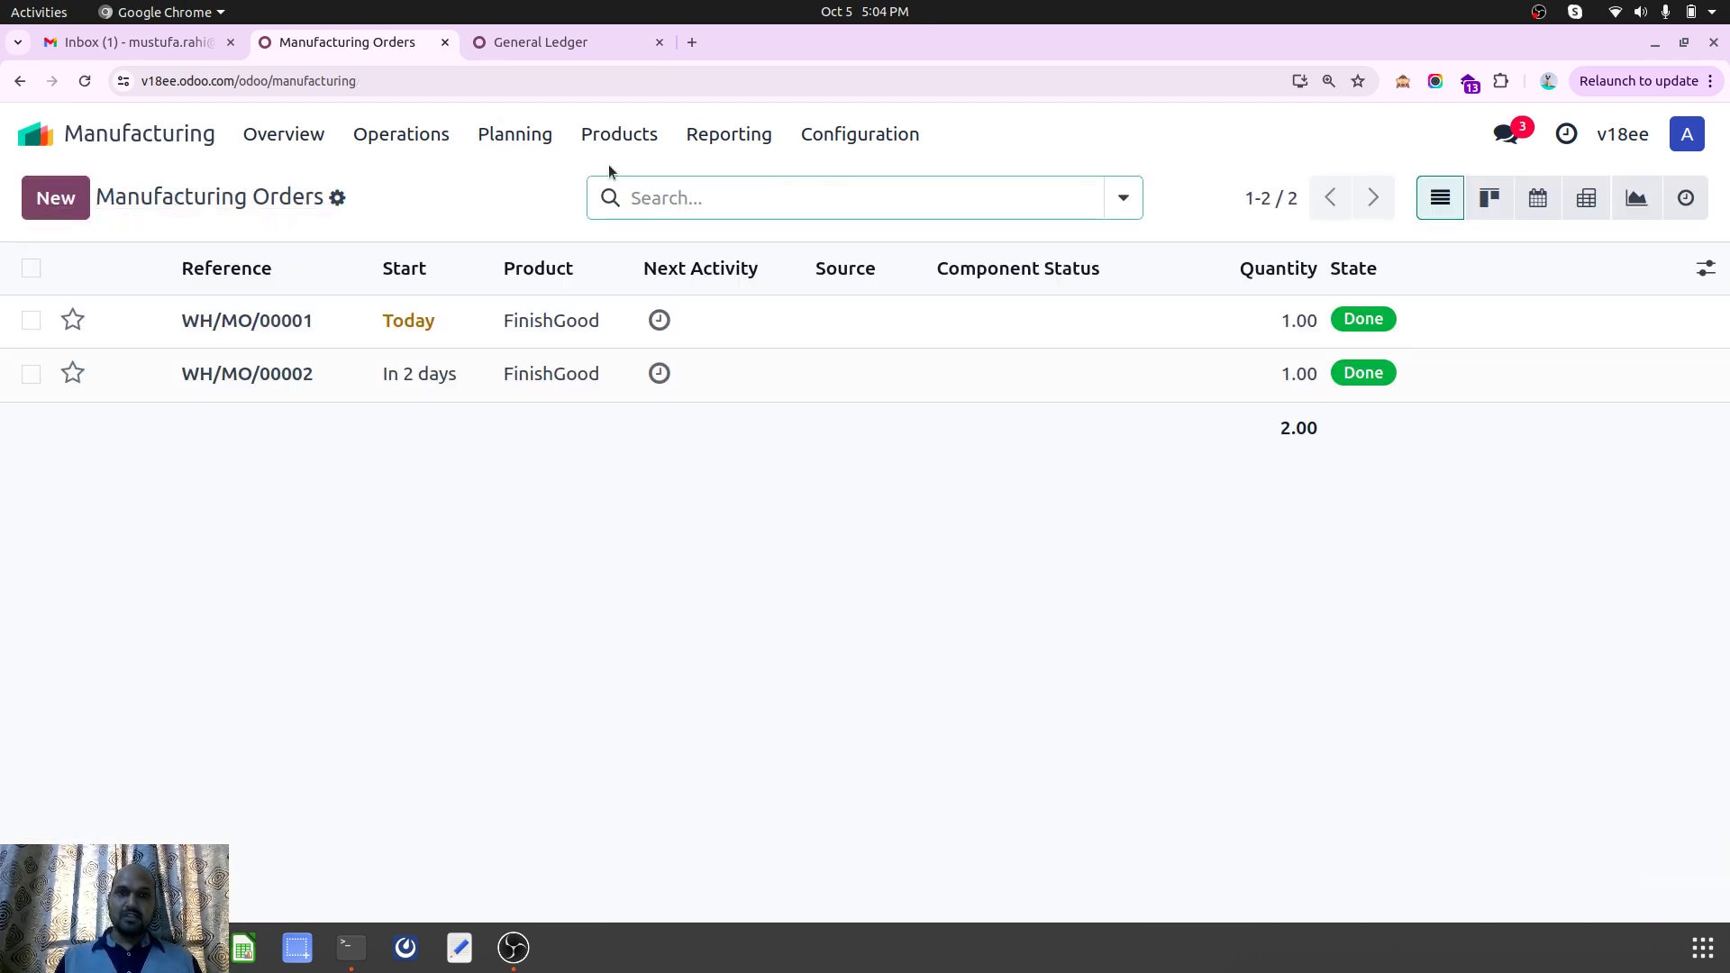
click(539, 324)
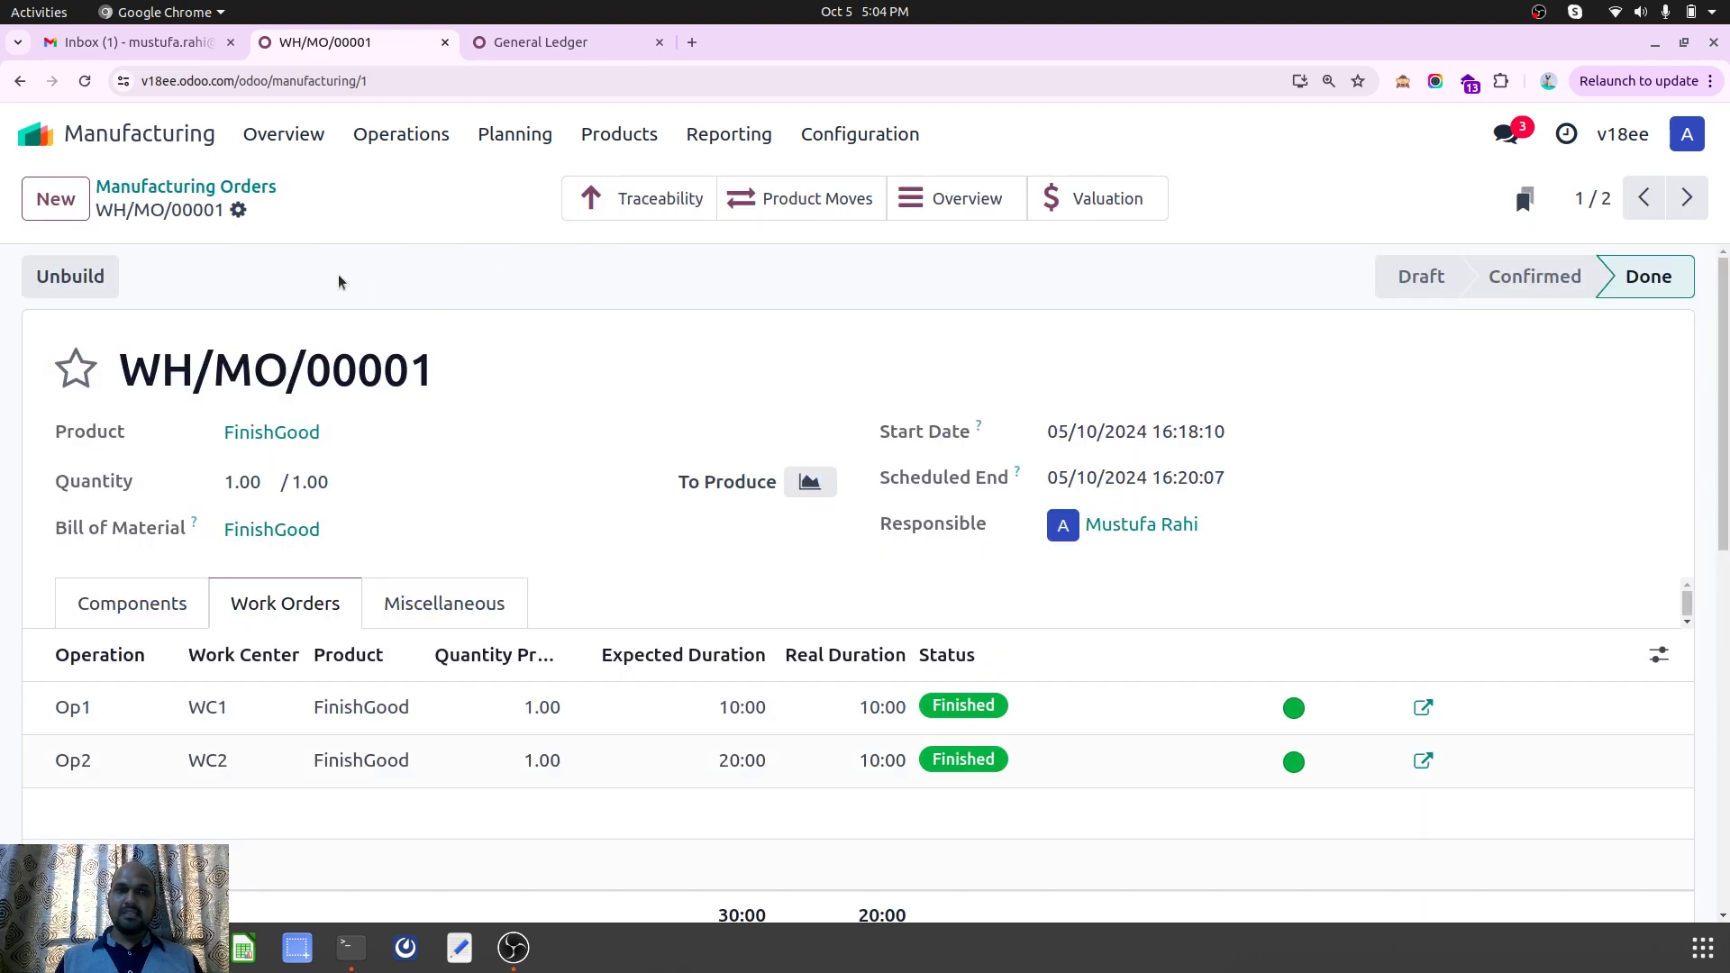
click(240, 210)
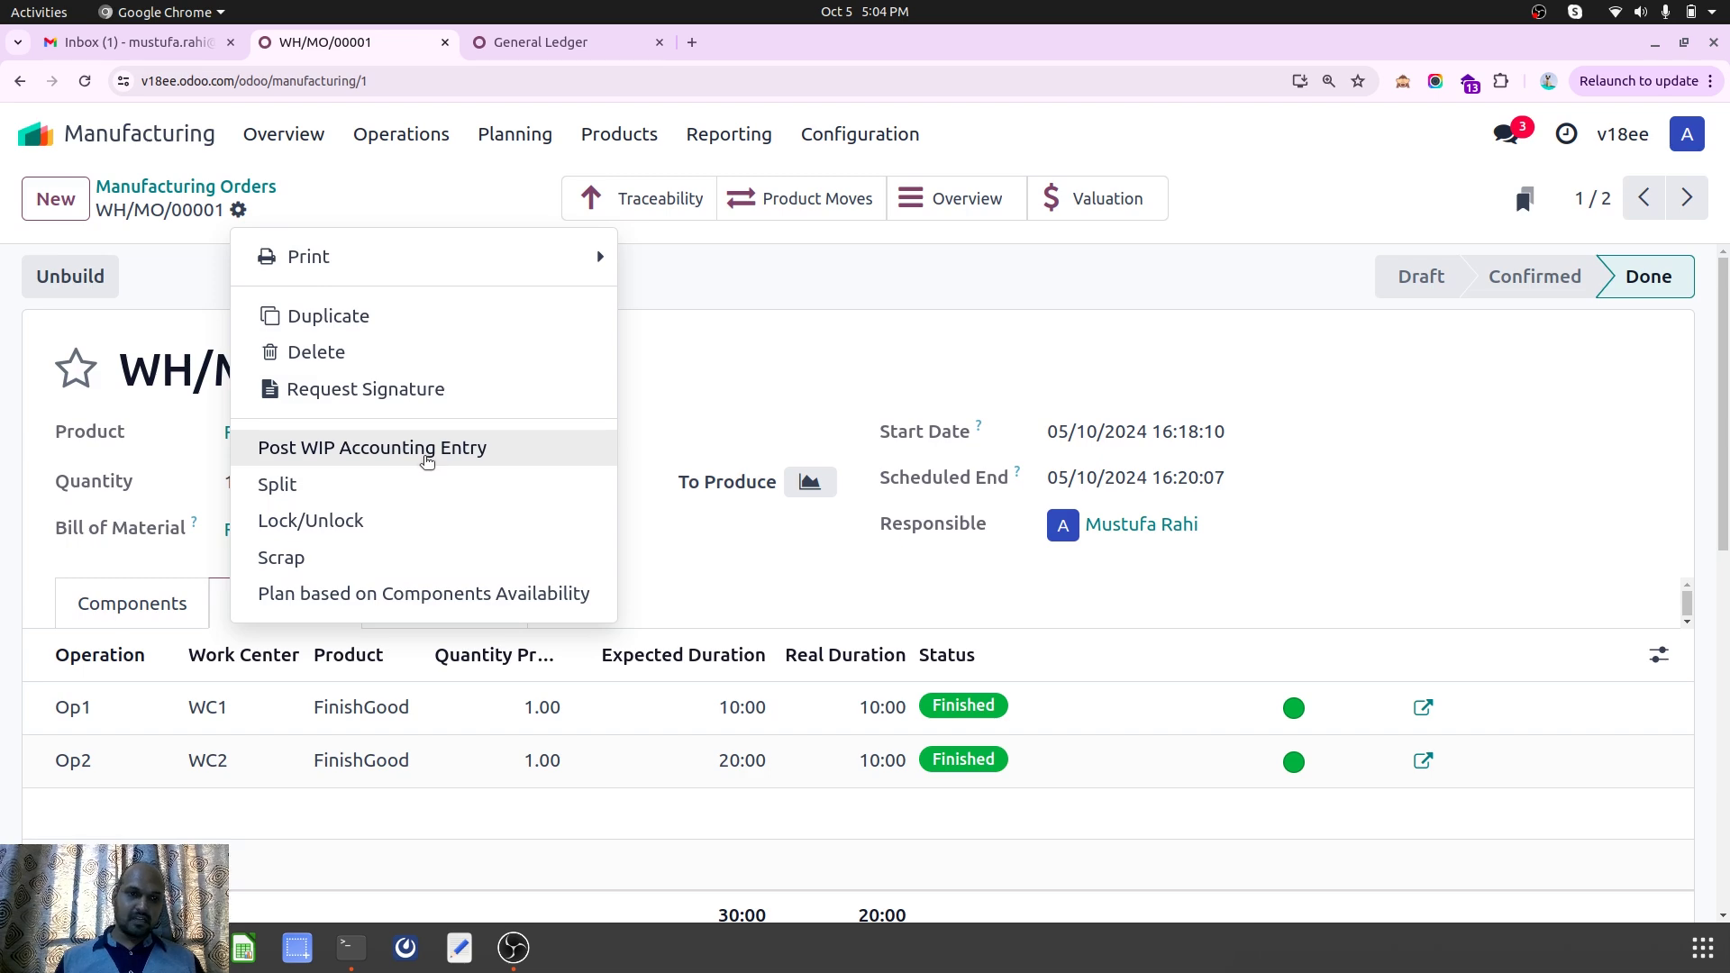
click(677, 370)
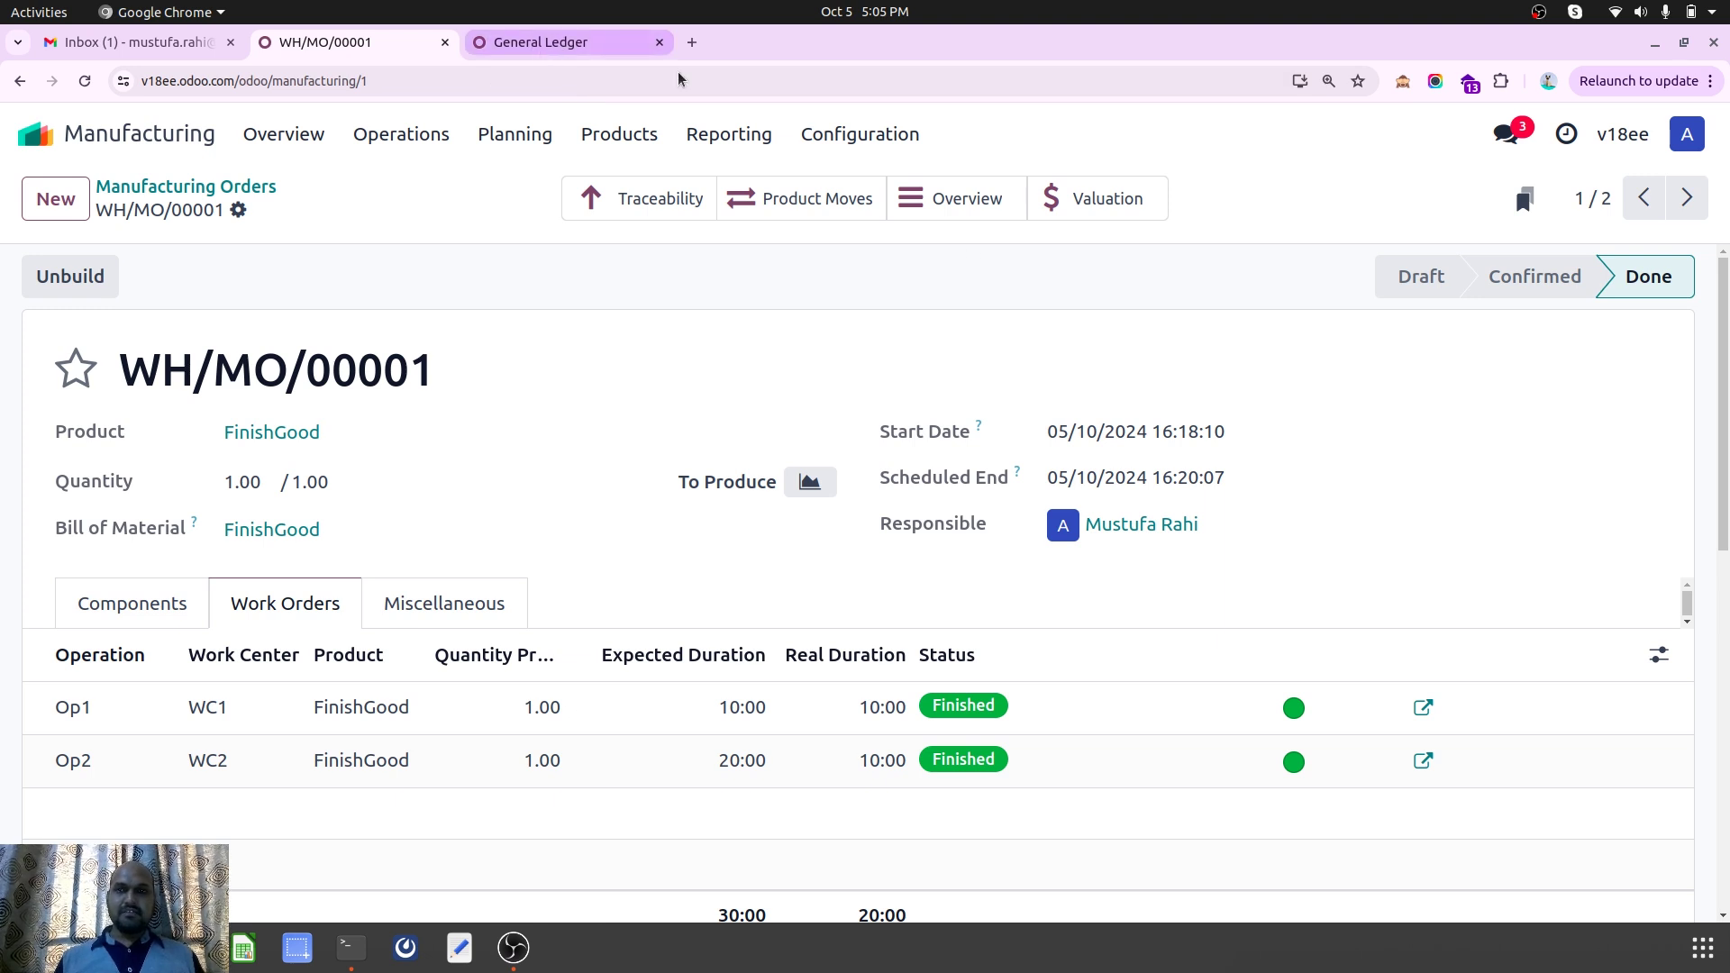
Revisit the WIP Overhead and Work Center Cost lines in the General Ledger and return to manufacturing order WH/MO/00001
click(539, 45)
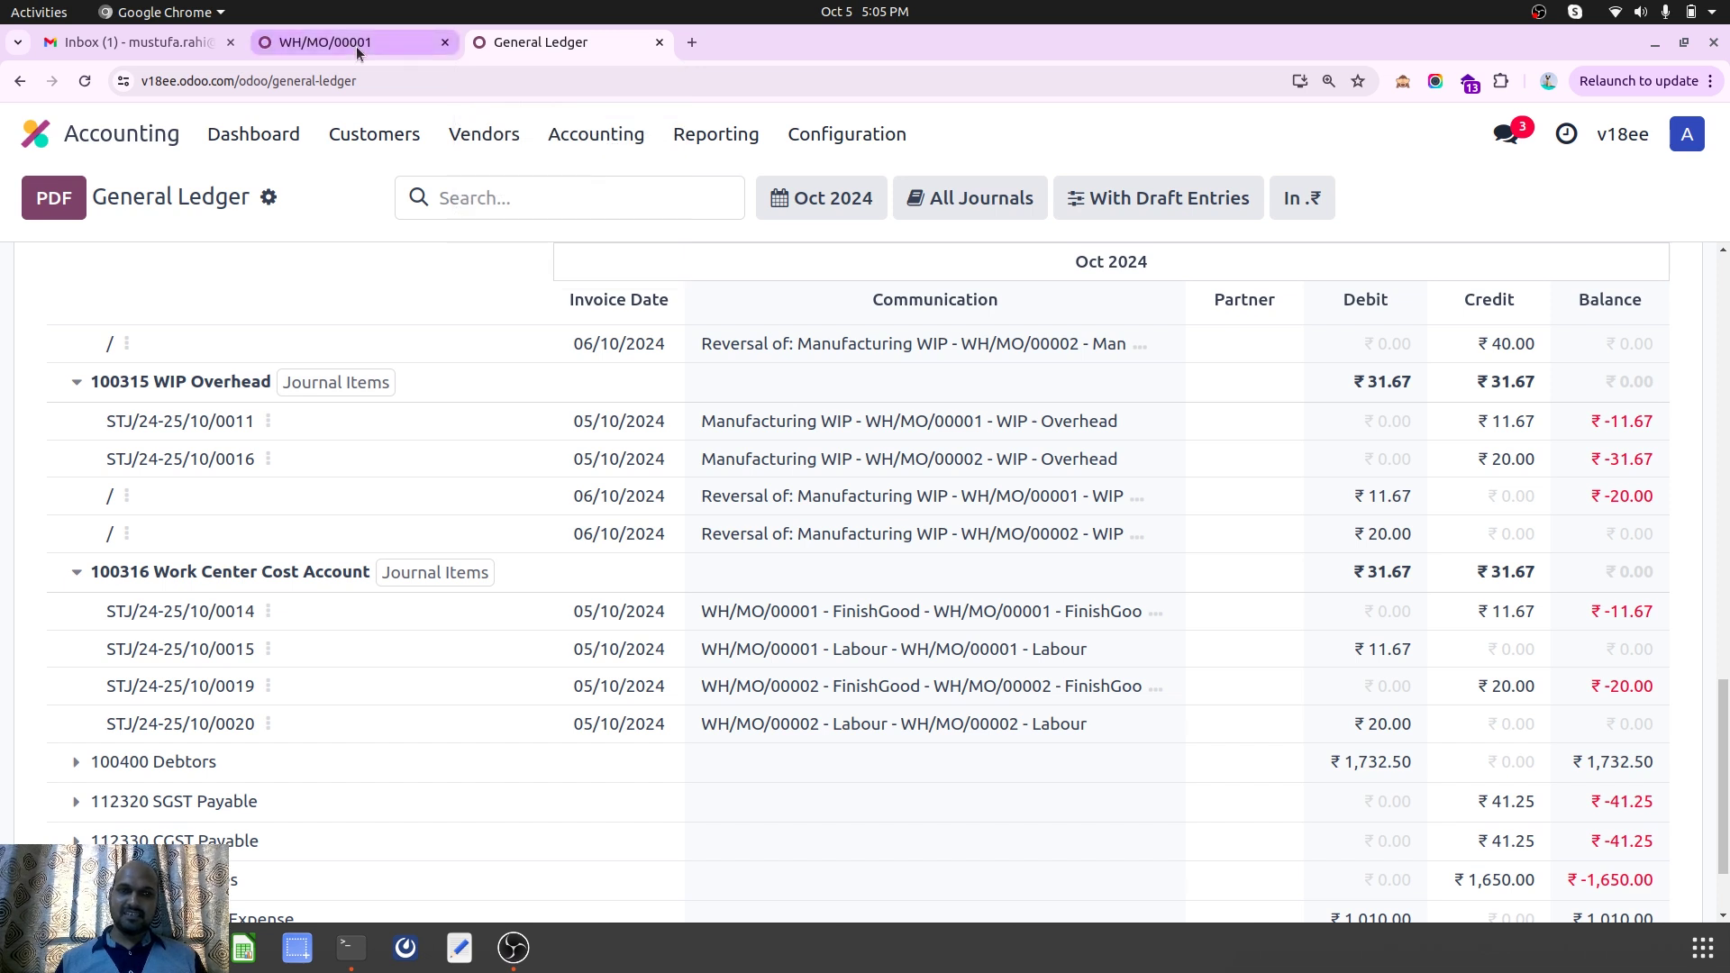
mouse_move(356, 48)
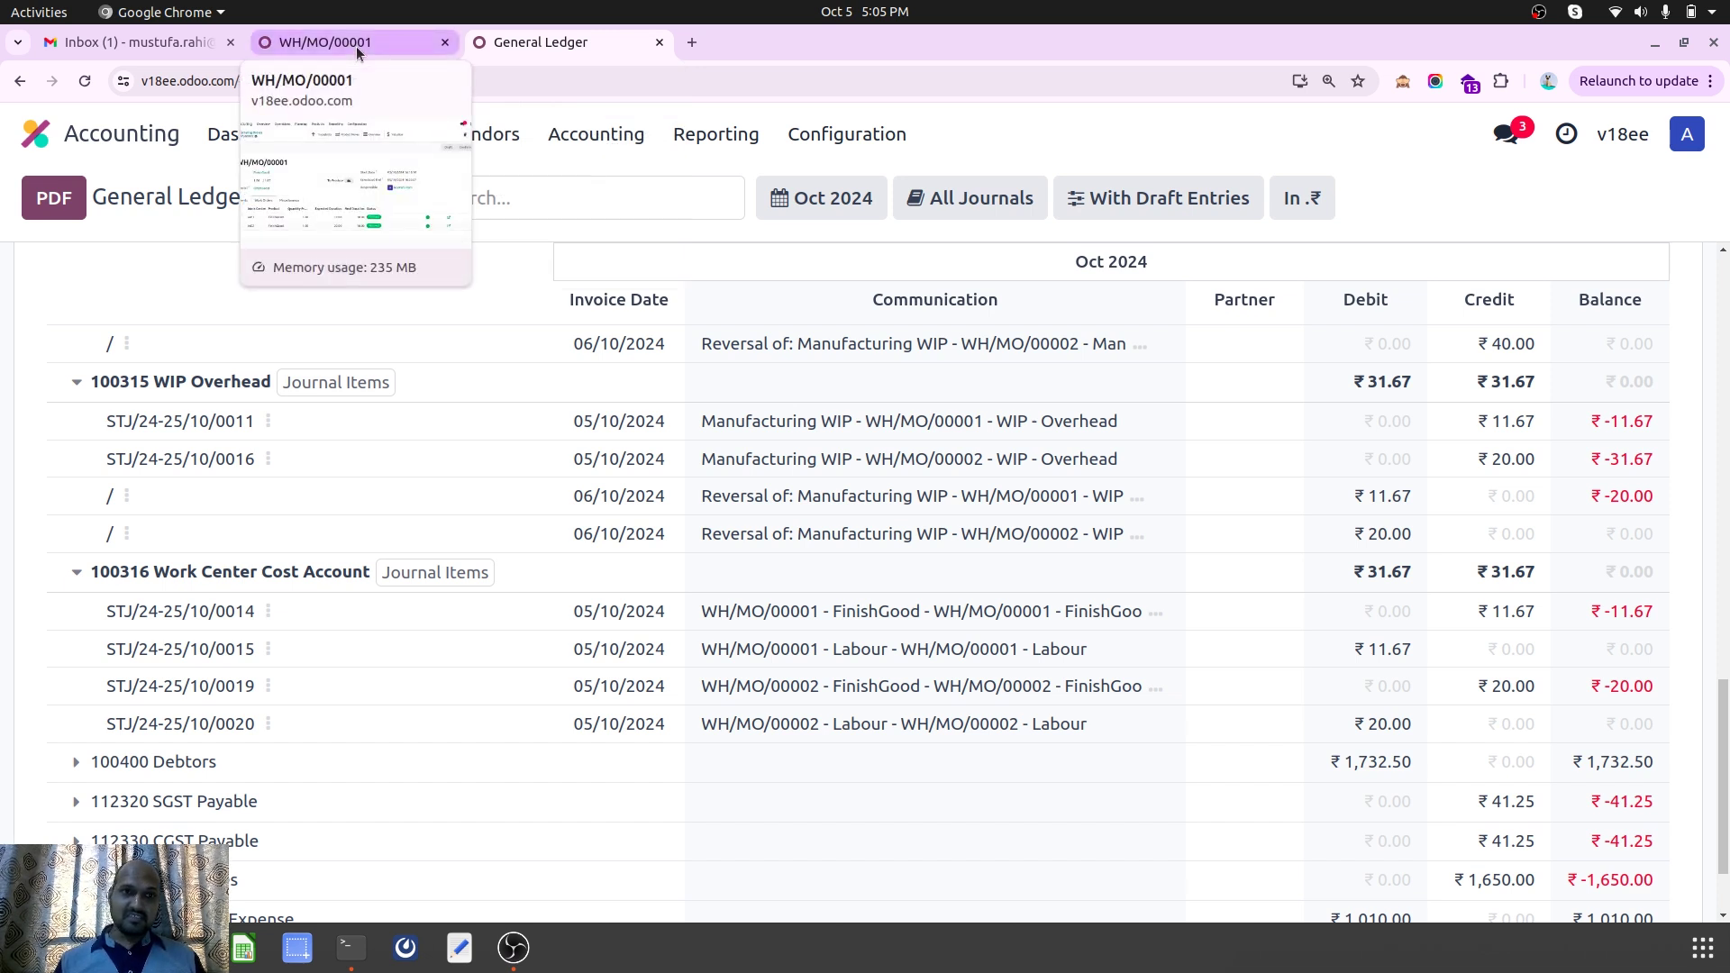
click(357, 46)
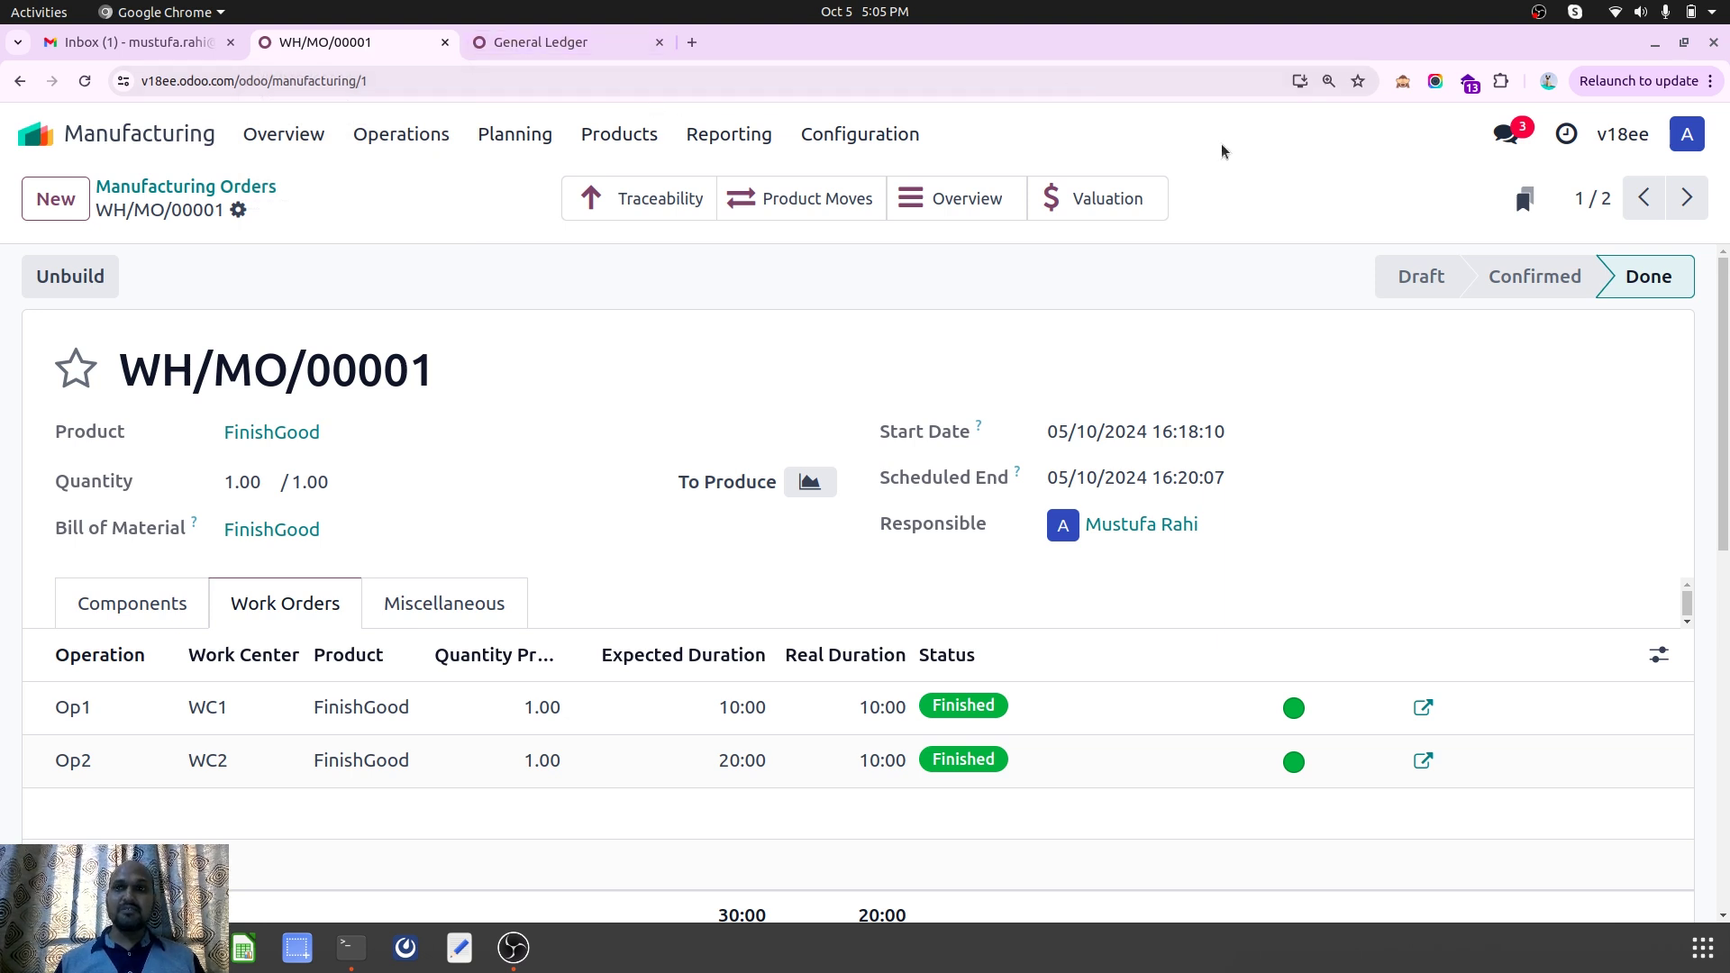